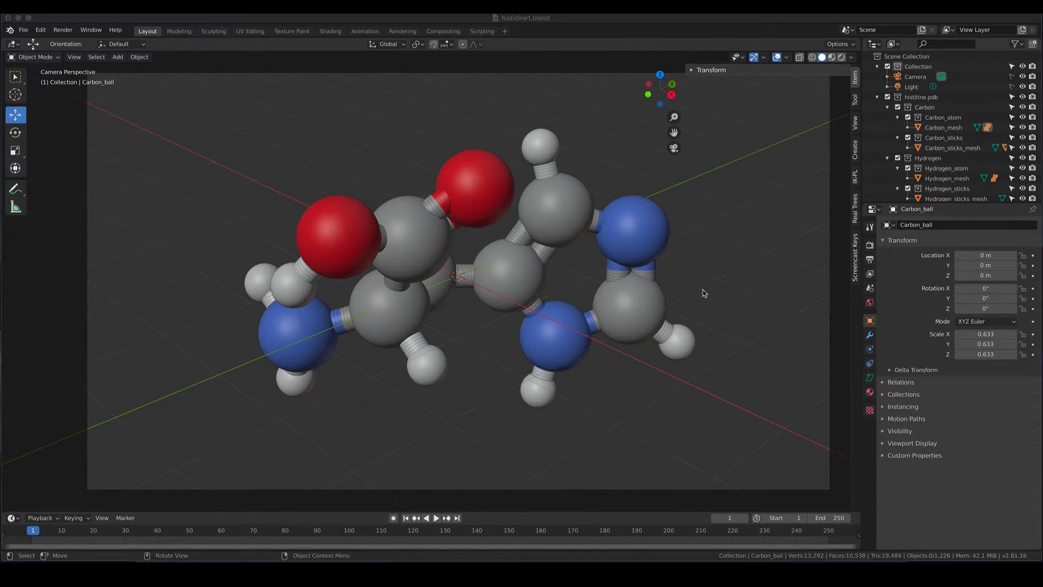
# Step: Replace the shape of all carbon atoms with Icosphere 3 using the Atomic Blender Utilities
pyautogui.click(500, 279)
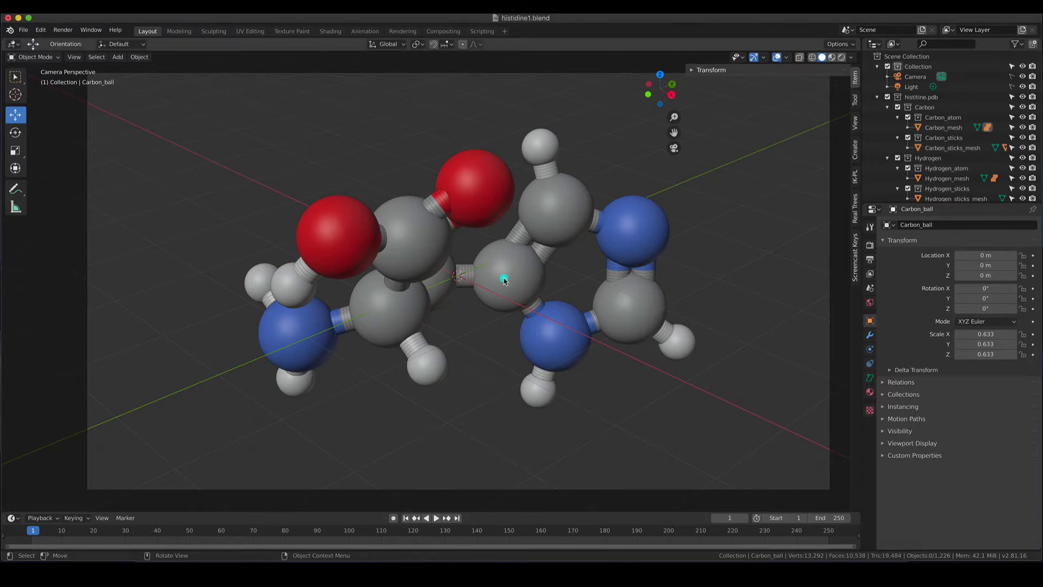
pyautogui.click(504, 276)
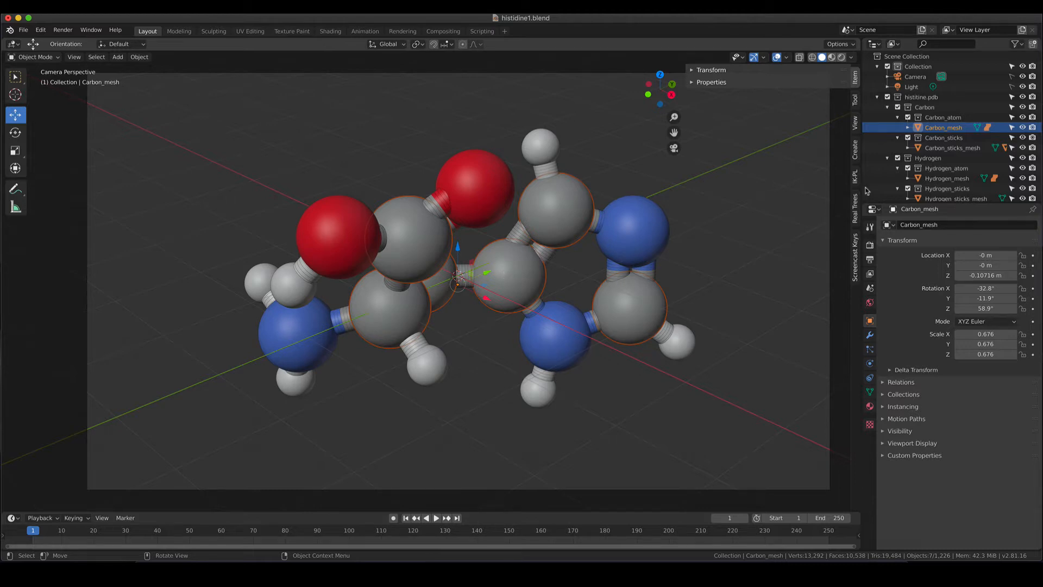
pyautogui.click(856, 150)
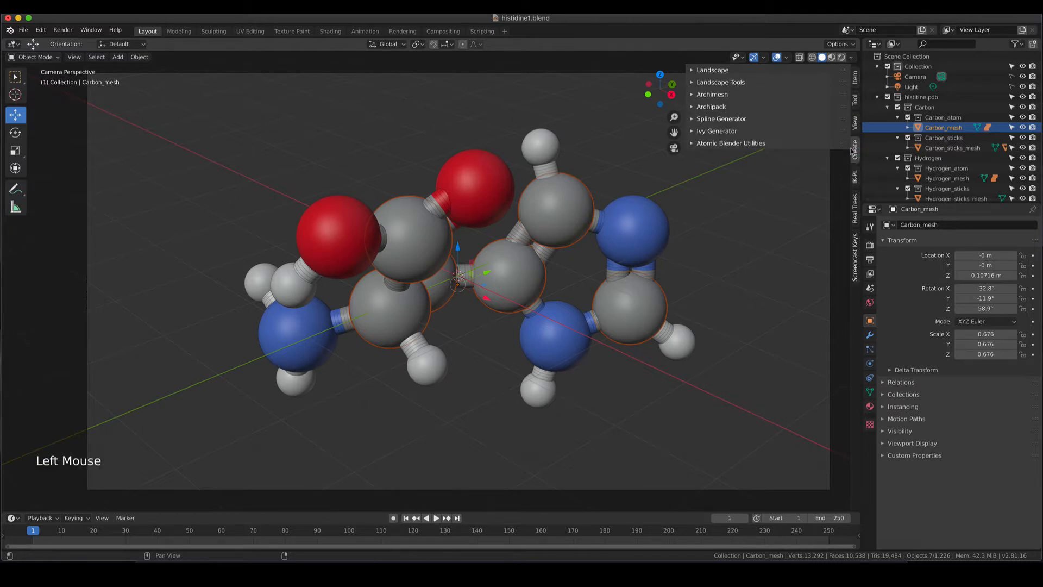
pyautogui.click(692, 144)
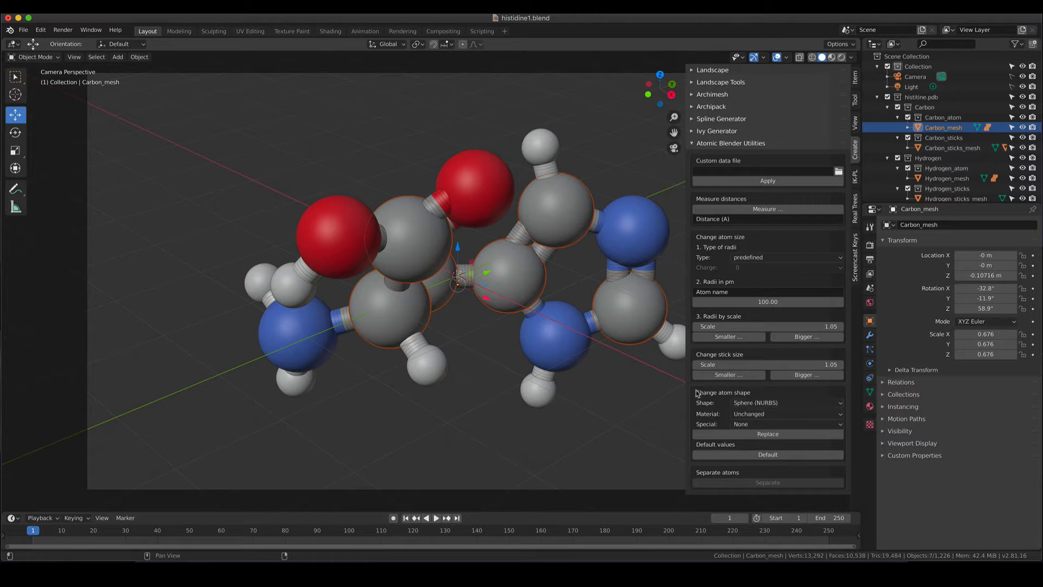
pyautogui.click(770, 405)
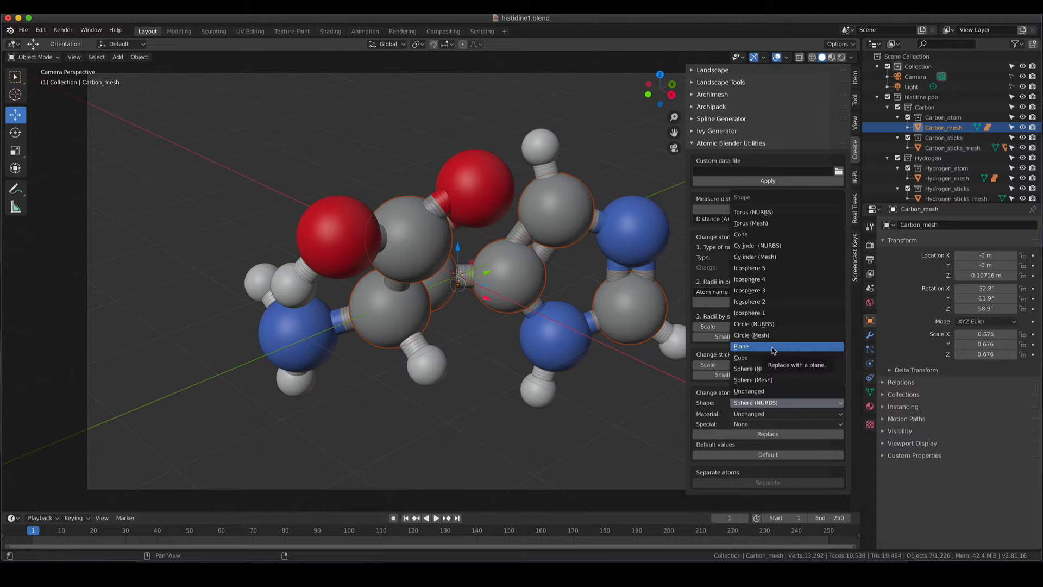
pyautogui.click(761, 291)
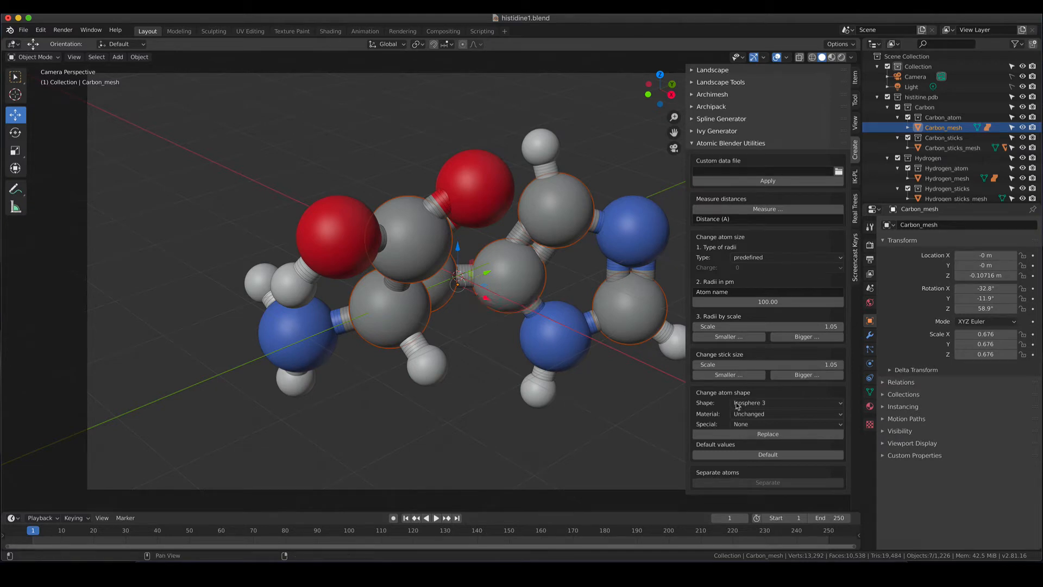
pyautogui.click(750, 434)
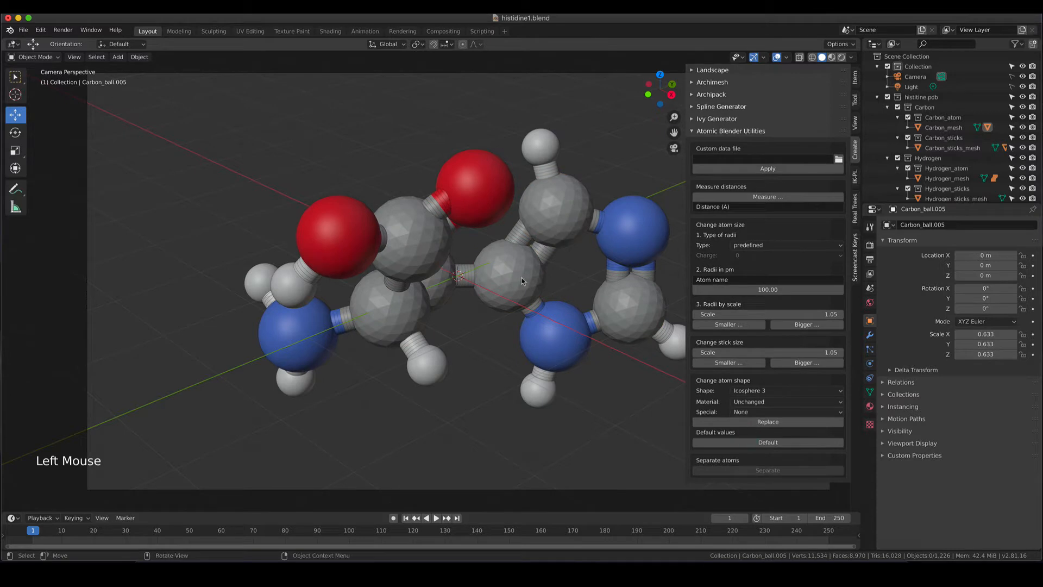
# Step: Replace the shape of the carbon atoms with Icosphere 1
pyautogui.click(495, 280)
pyautogui.click(771, 403)
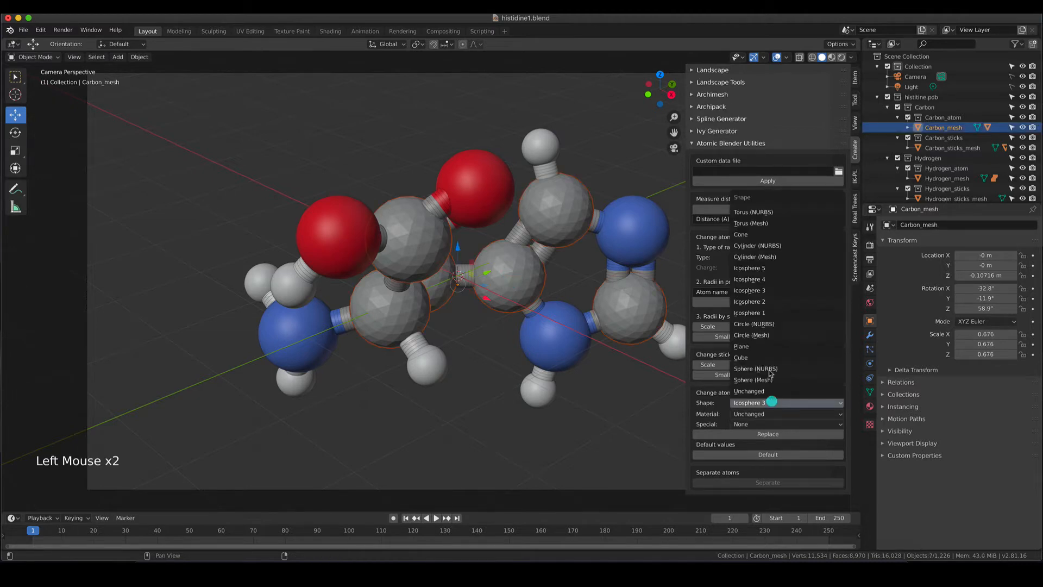
pyautogui.click(763, 314)
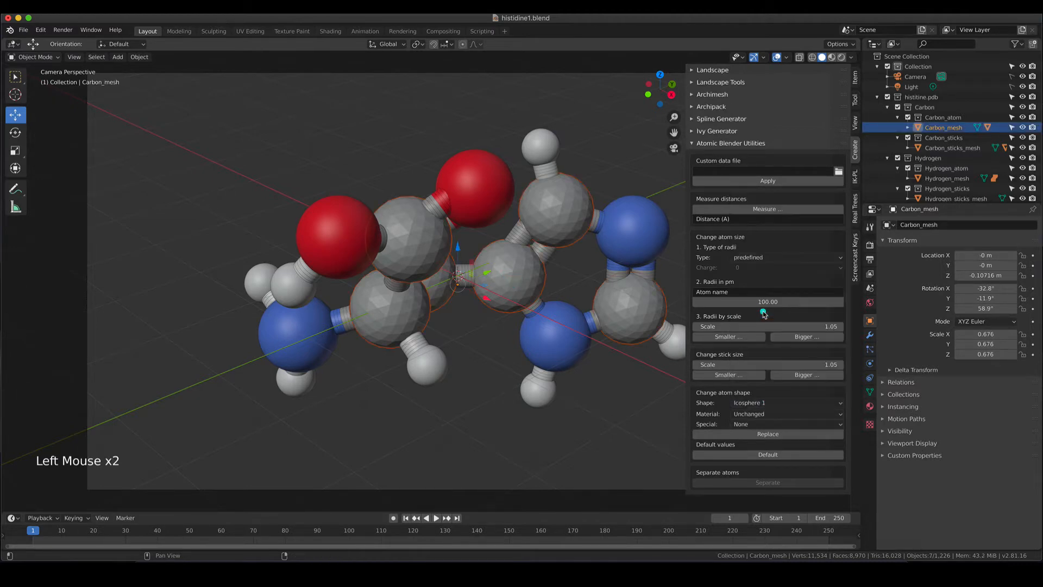
pyautogui.click(747, 435)
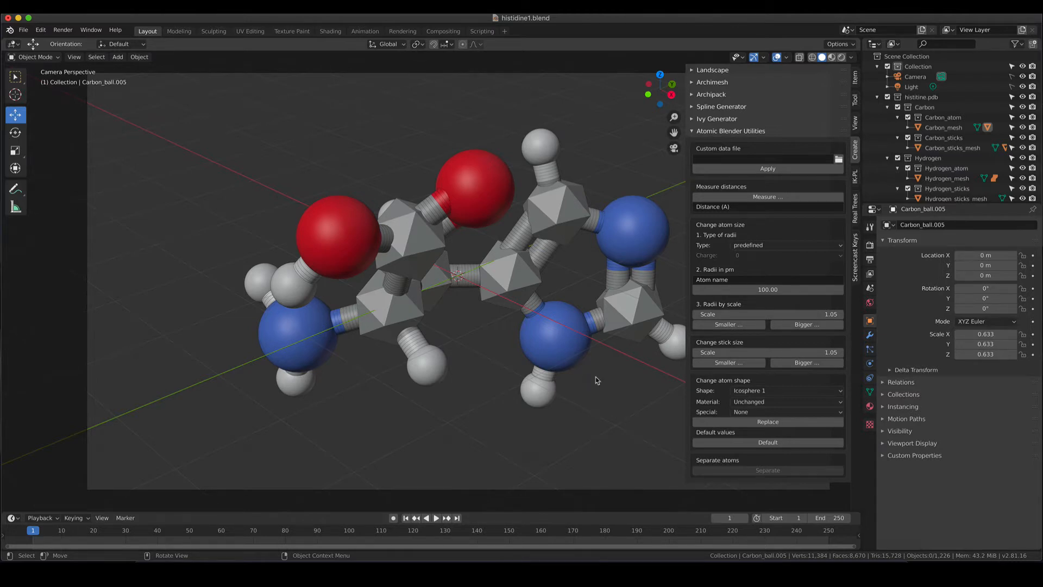
# Step: Replace the shape of the carbon atoms with Icosphere 2, keeping the material option Unchanged
pyautogui.click(764, 390)
pyautogui.click(765, 290)
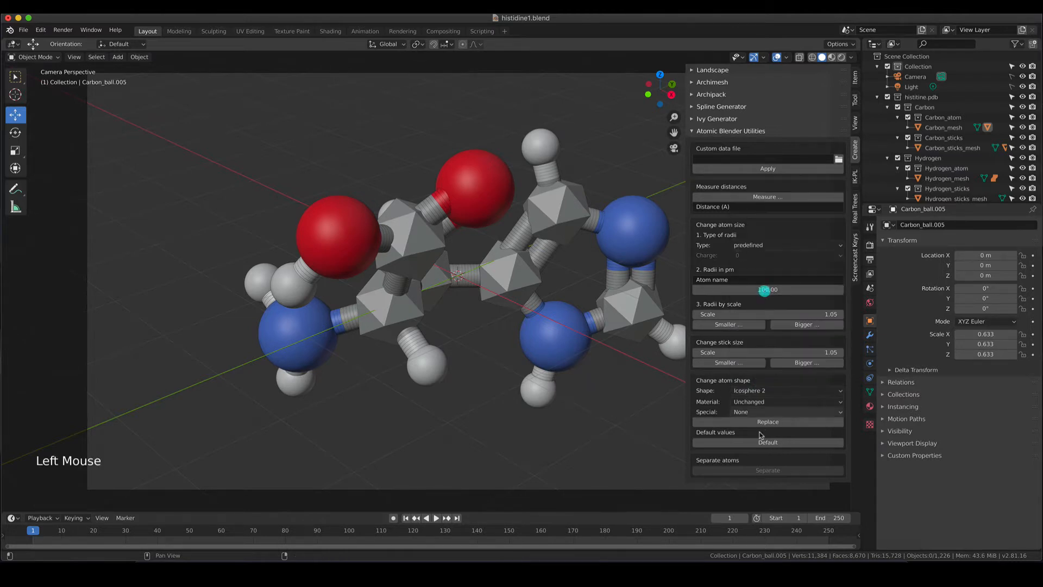
pyautogui.click(760, 422)
pyautogui.click(515, 295)
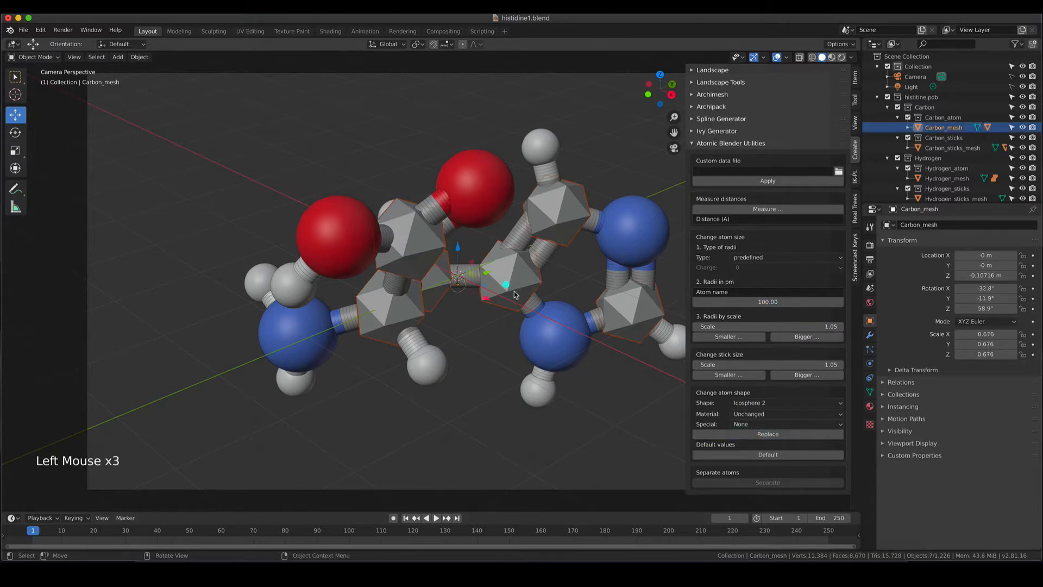
pyautogui.click(763, 434)
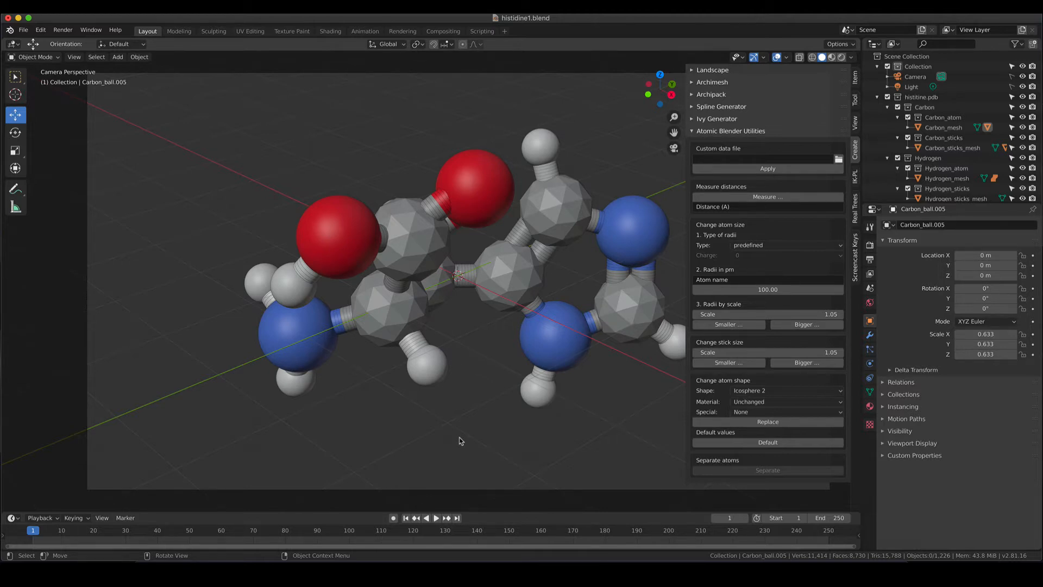
# Step: Collapse the Atomic Blender Utilities and return to the object's item properties
pyautogui.click(473, 437)
pyautogui.click(753, 392)
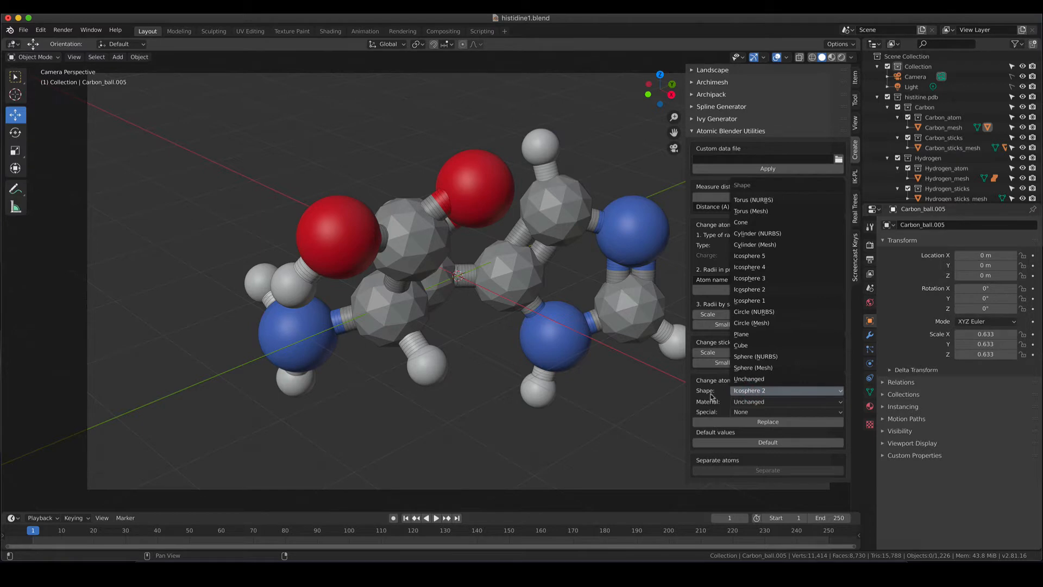
pyautogui.click(621, 426)
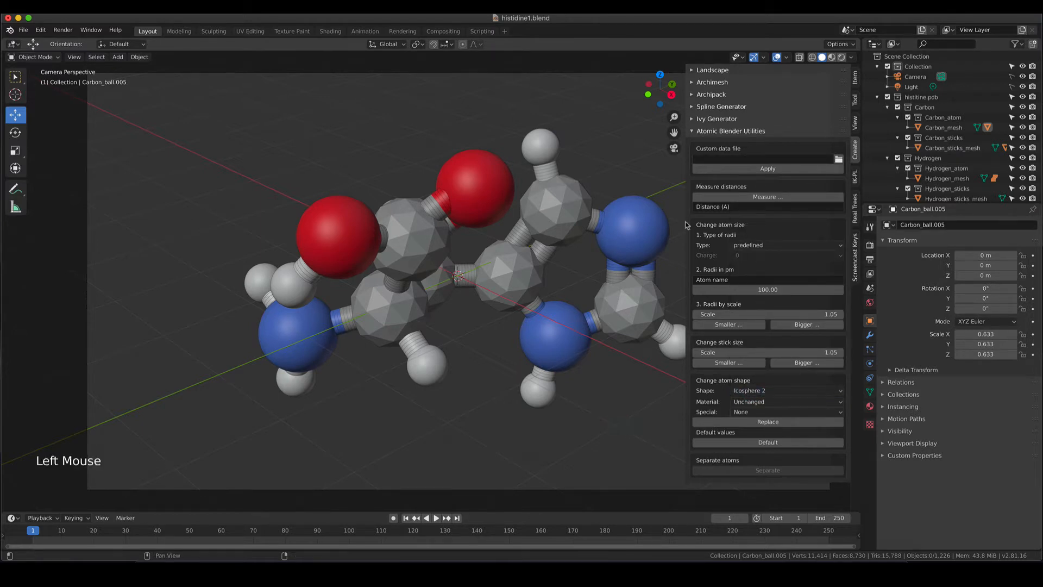
pyautogui.click(691, 131)
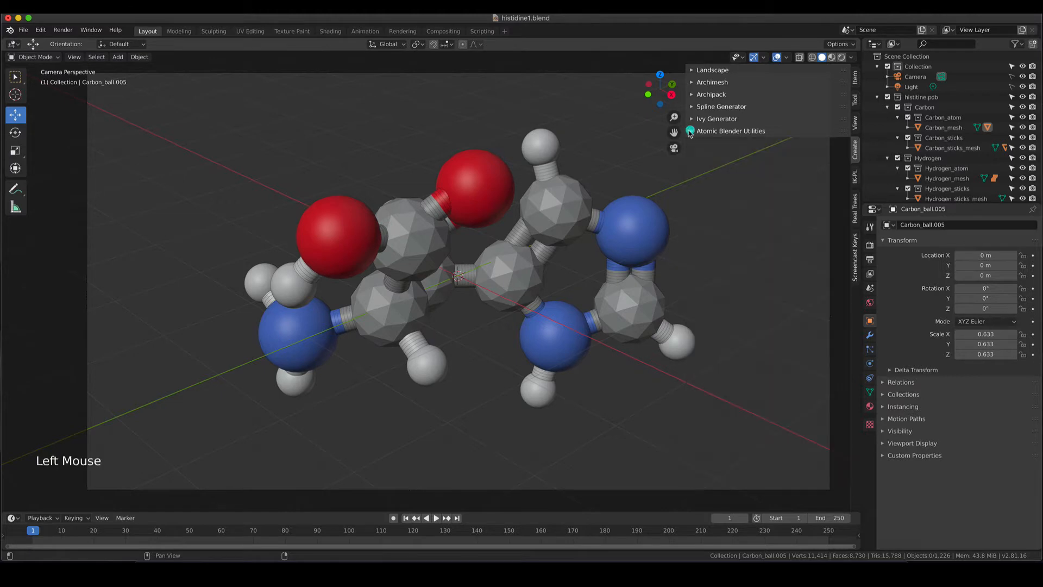
pyautogui.doubleClick(856, 77)
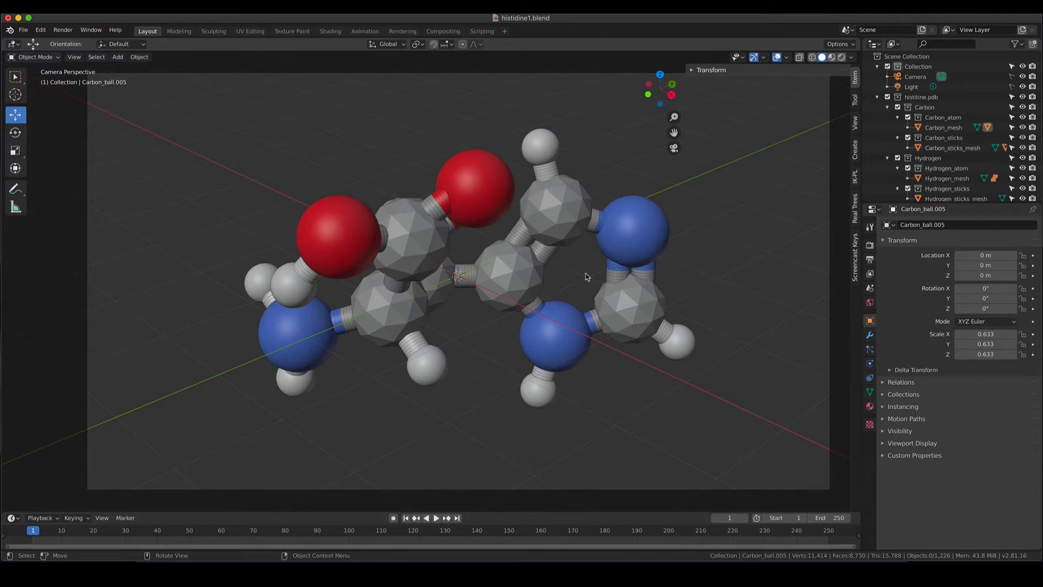
# Step: Add a mesh plane at the world origin beneath the molecule
pyautogui.scroll(-3, 585, 275)
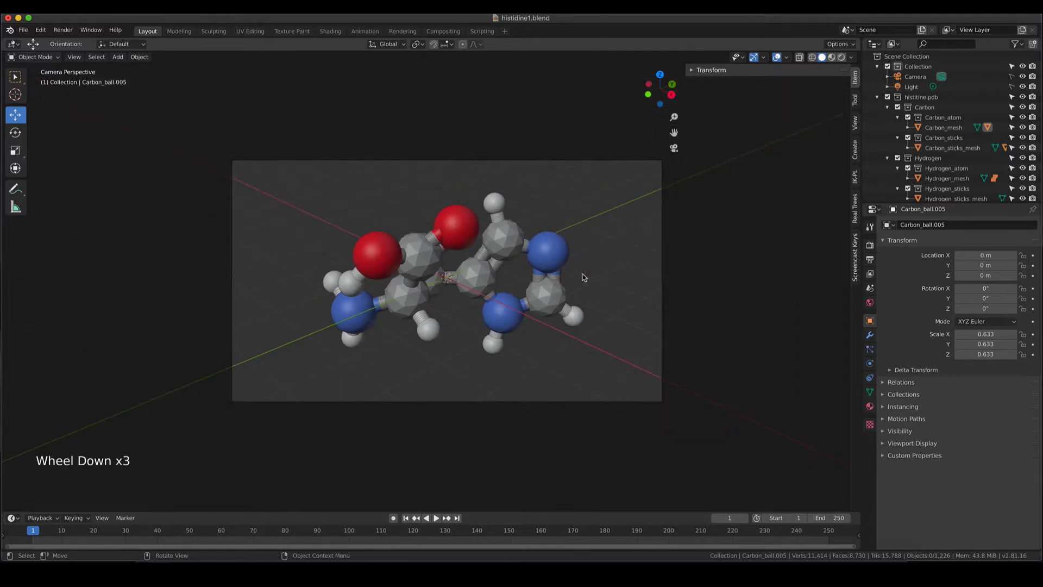
pyautogui.click(294, 371)
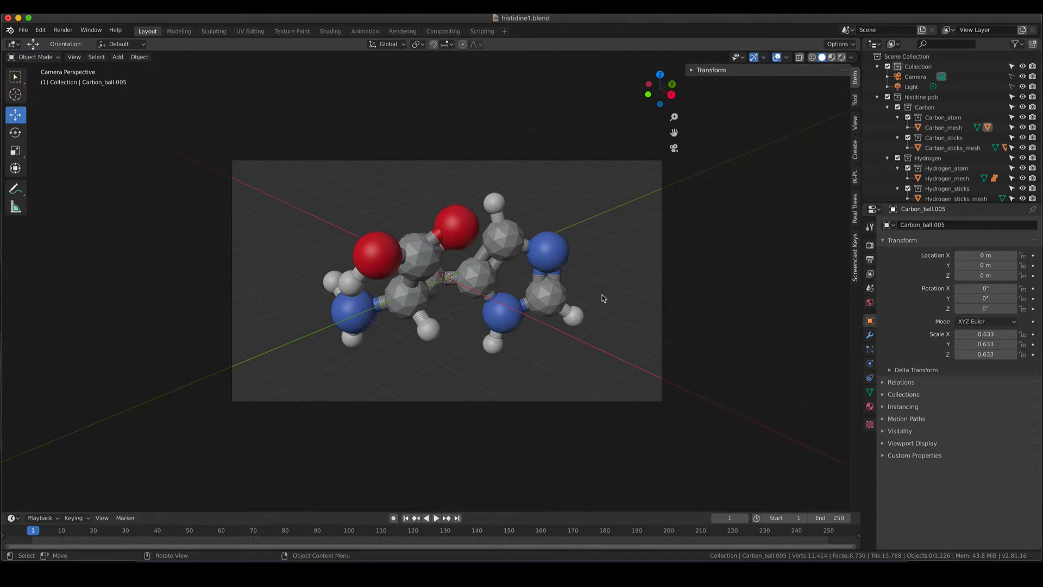
pyautogui.click(117, 58)
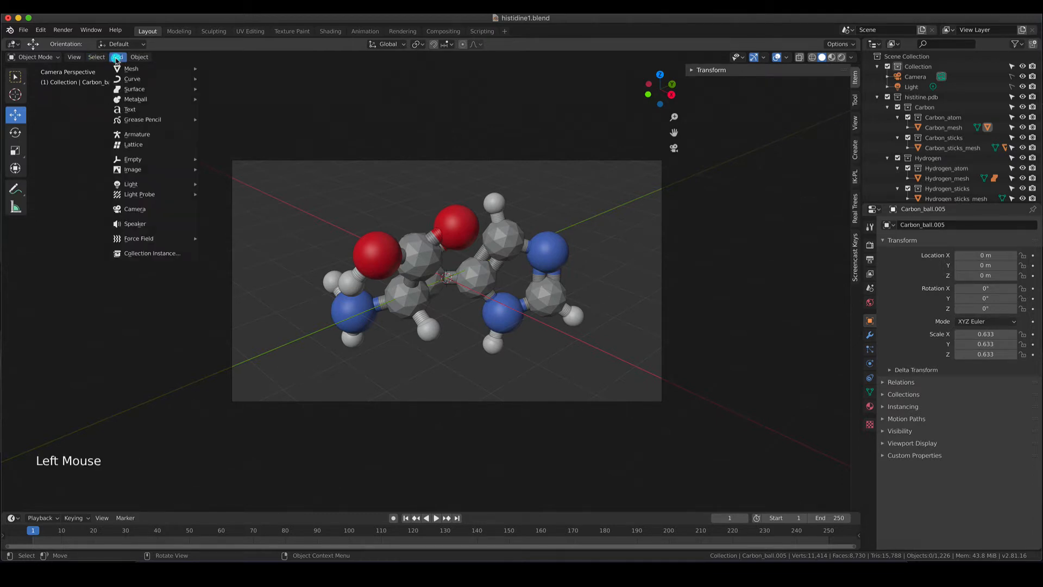
pyautogui.moveTo(130, 69)
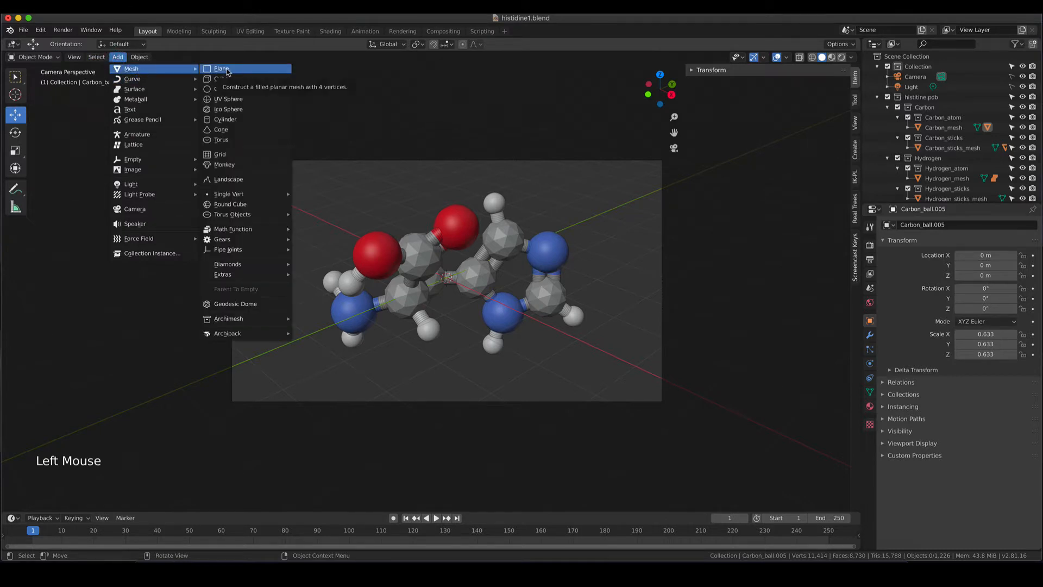
pyautogui.hotkey('shift', 'a')
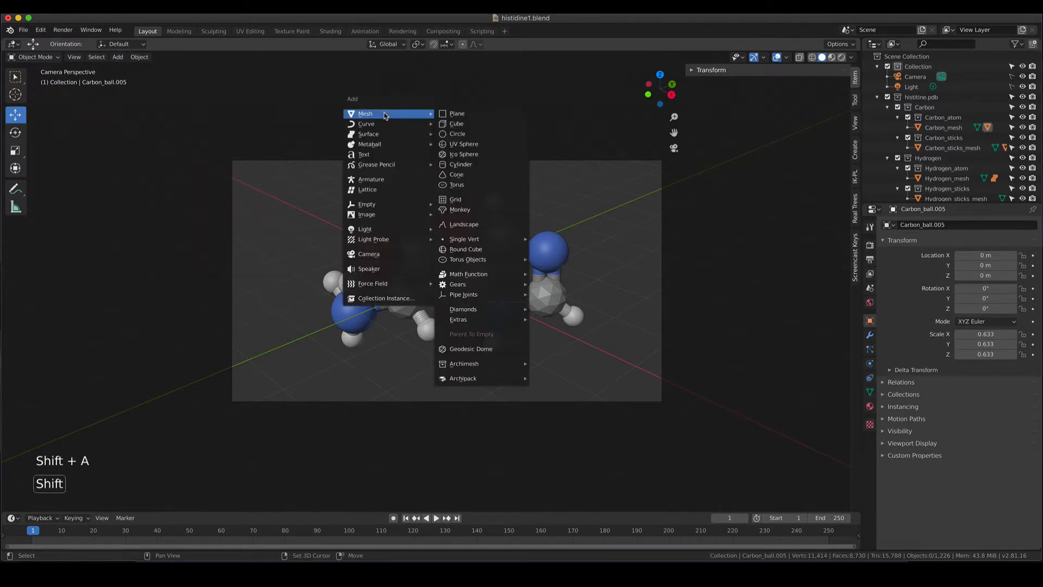
pyautogui.click(470, 113)
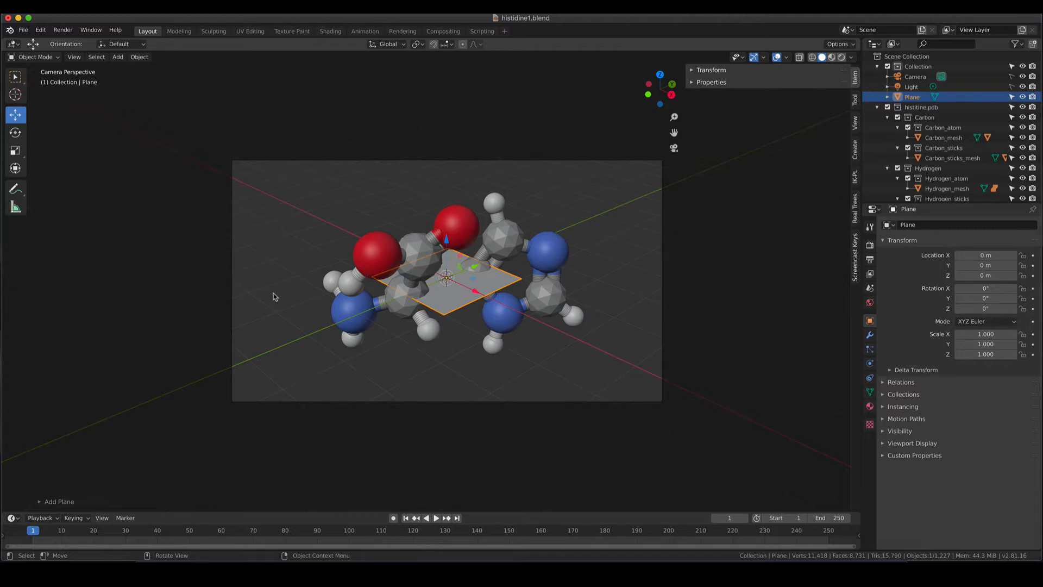
# Step: Scale the new plane uniformly by a factor of 5
pyautogui.press('s')
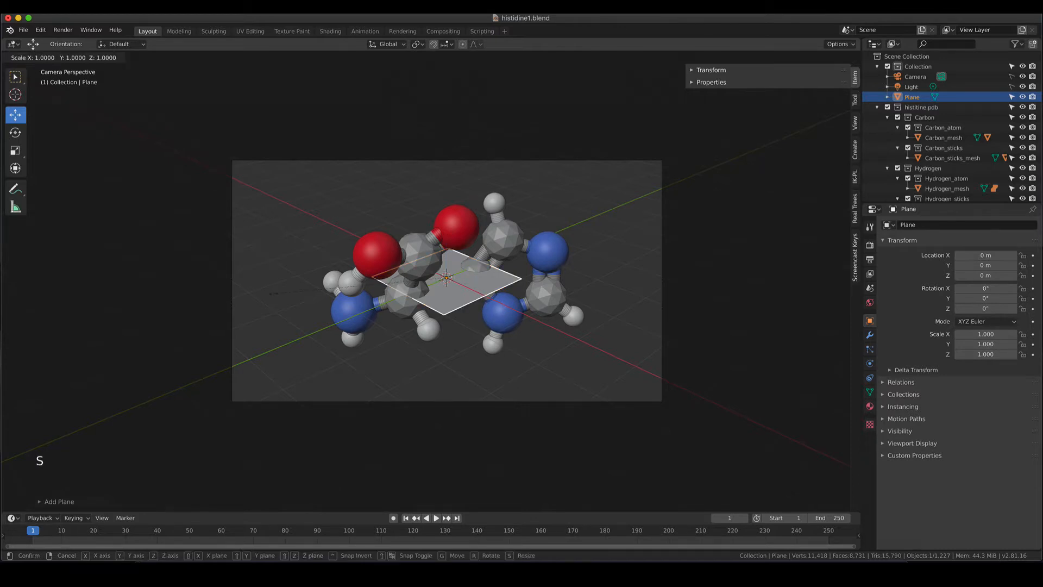
pyautogui.press('5')
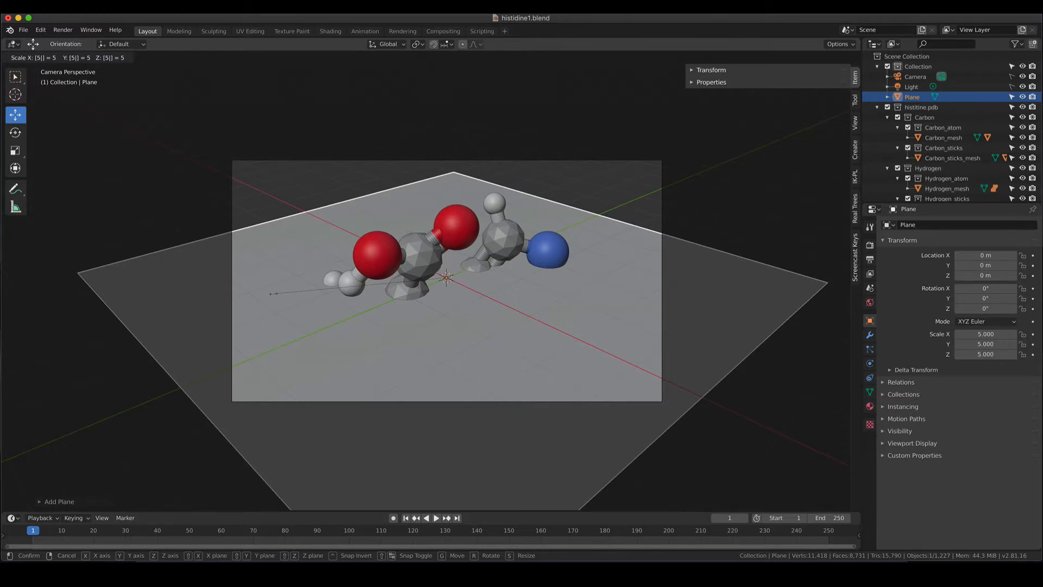
pyautogui.press('Return')
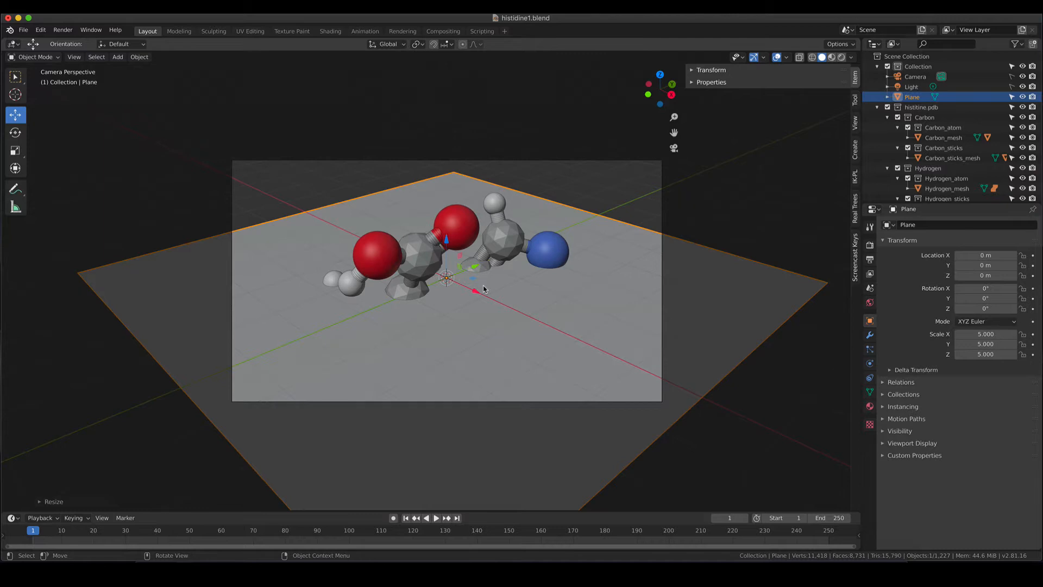
# Step: Duplicate the scaled floor plane in place at the origin
pyautogui.press('shift')
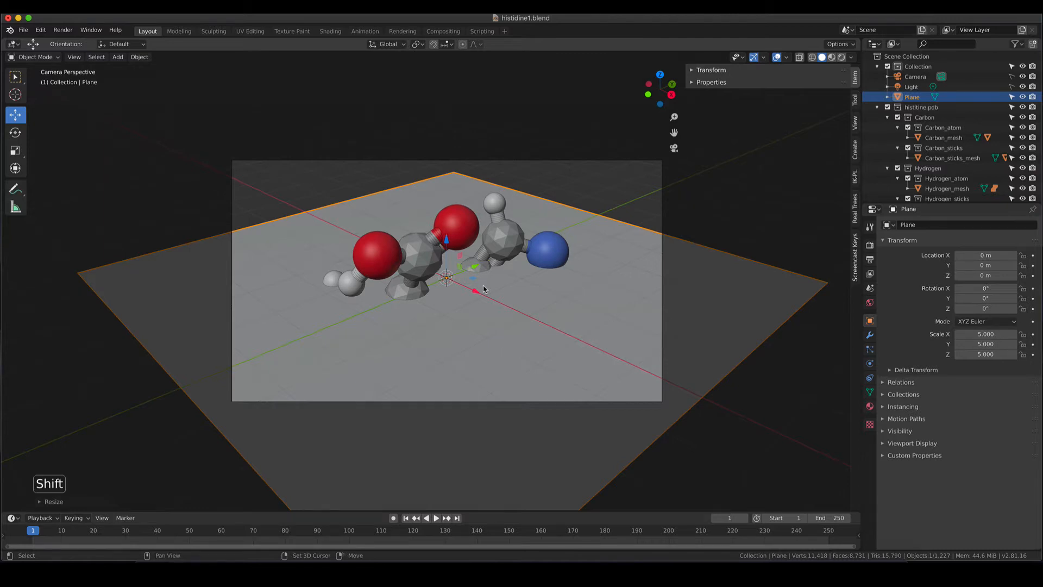
pyautogui.hotkey('shift', 'd')
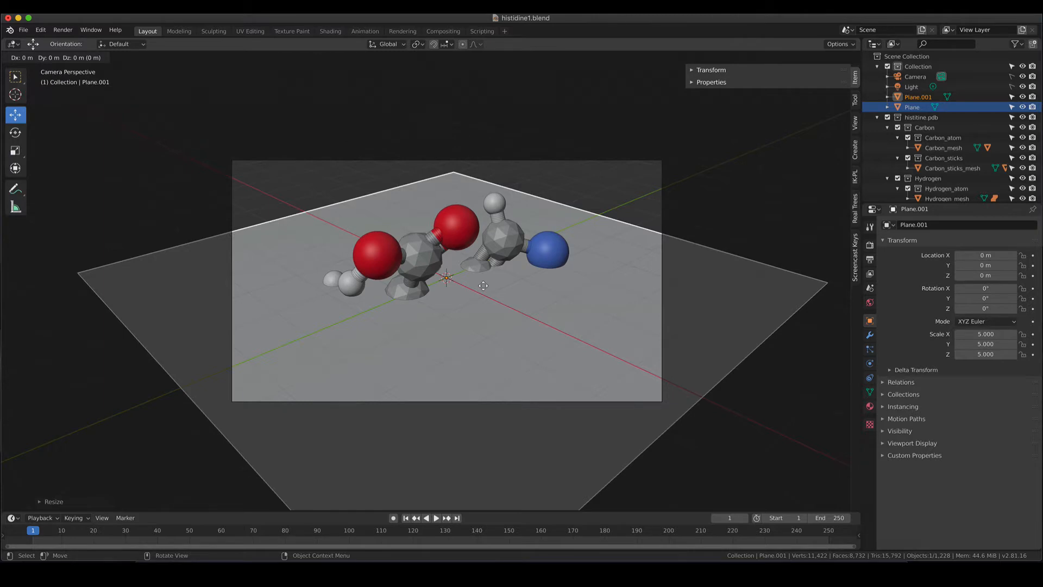
pyautogui.click(484, 286)
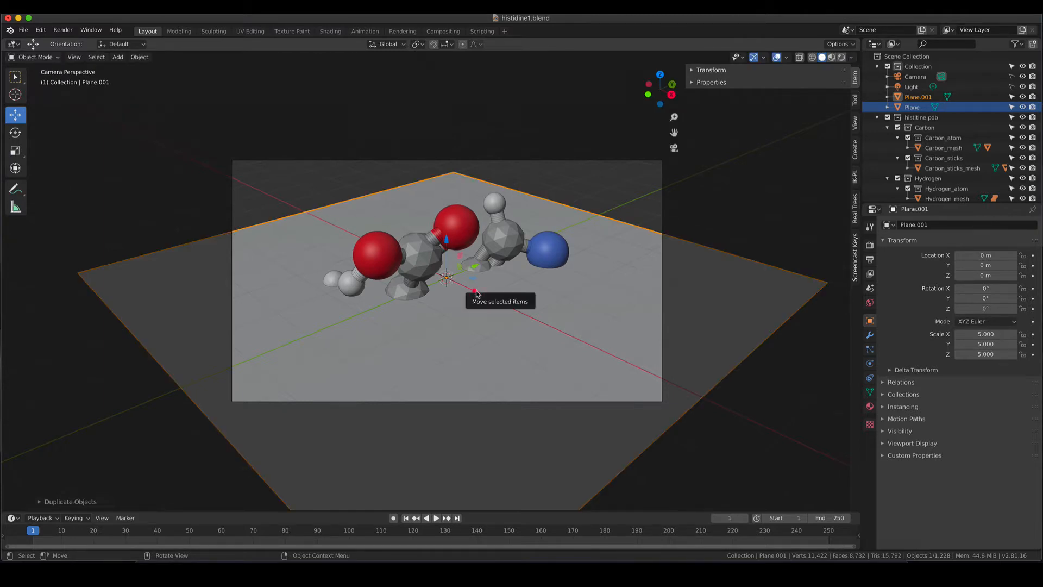
# Step: Rotate the duplicated plane 90° about the X axis and move it about 4.84 m along Y as a wall behind the molecule
pyautogui.moveTo(476, 291); pyautogui.dragTo(489, 295)
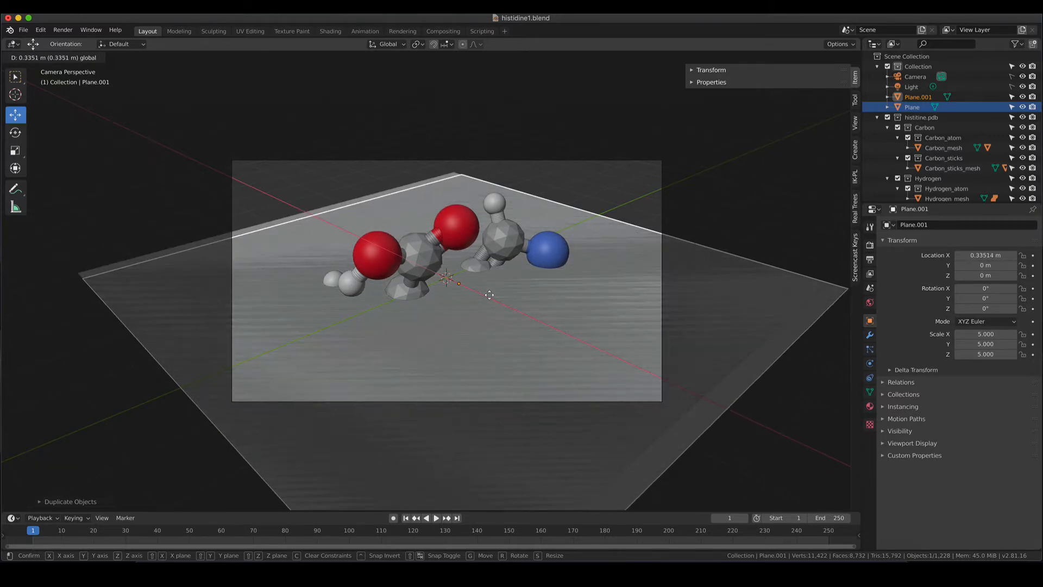
pyautogui.press('r')
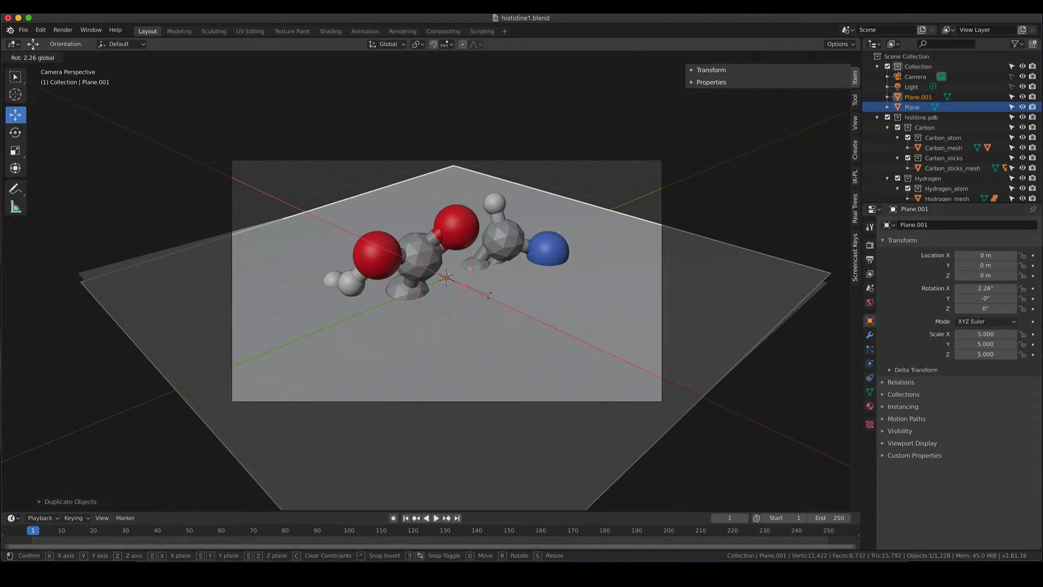
pyautogui.write('90')
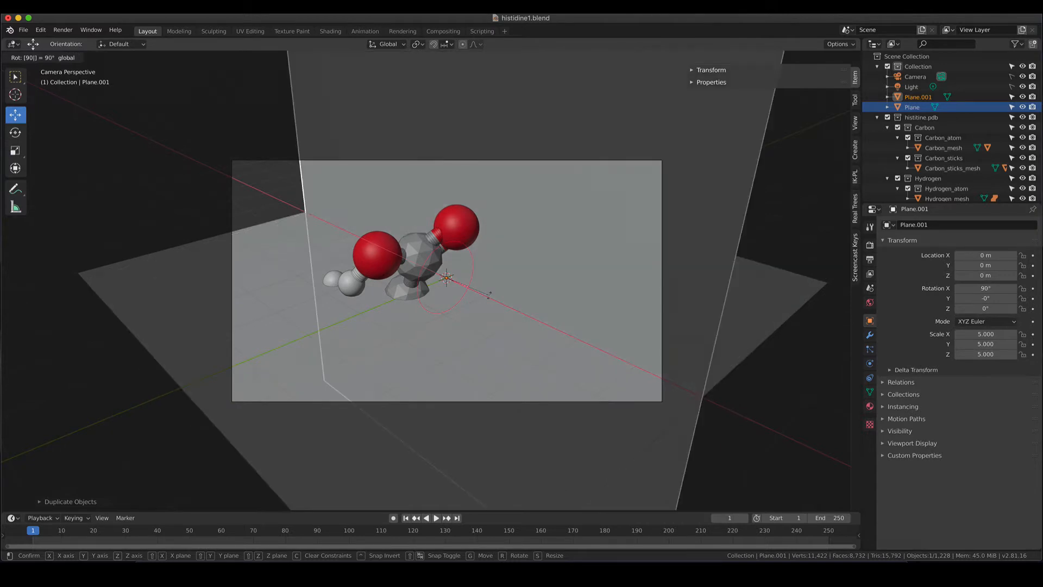
pyautogui.press('Return')
pyautogui.moveTo(477, 266); pyautogui.dragTo(633, 234)
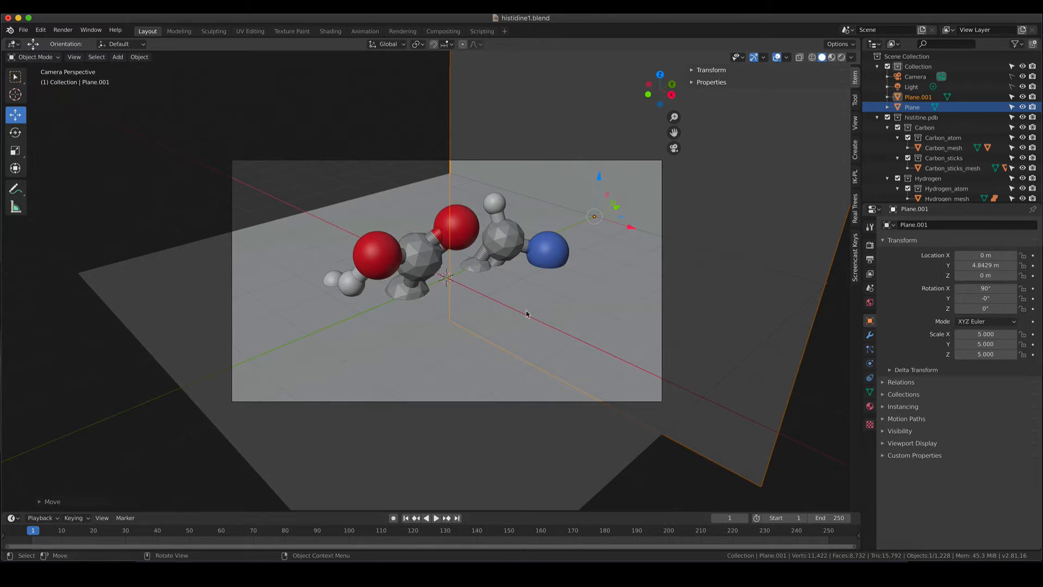
# Step: Duplicate the floor plane again, leaving the copy in place at the origin
pyautogui.click(449, 373)
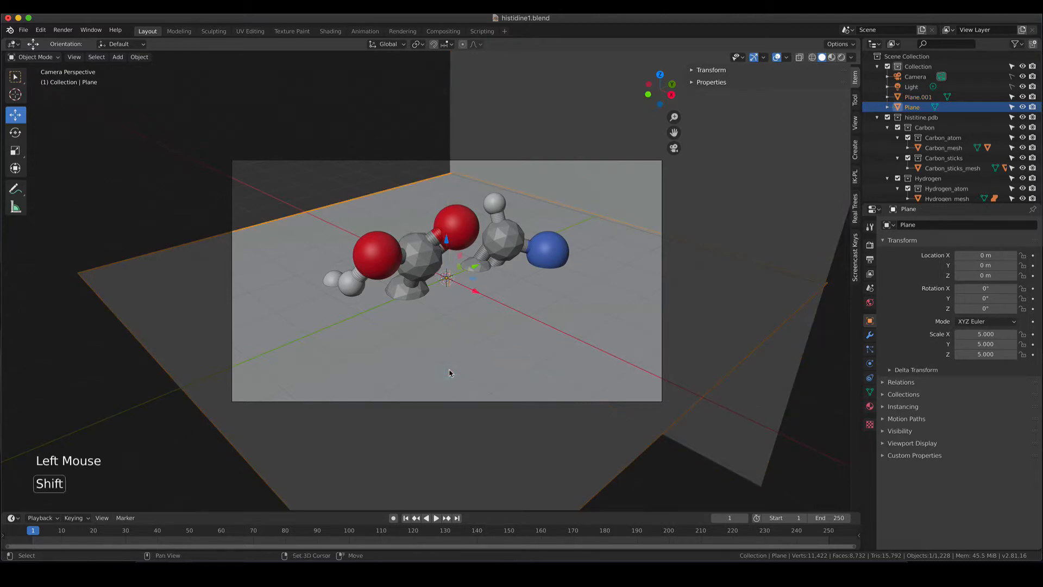
pyautogui.hotkey('shift', 'd')
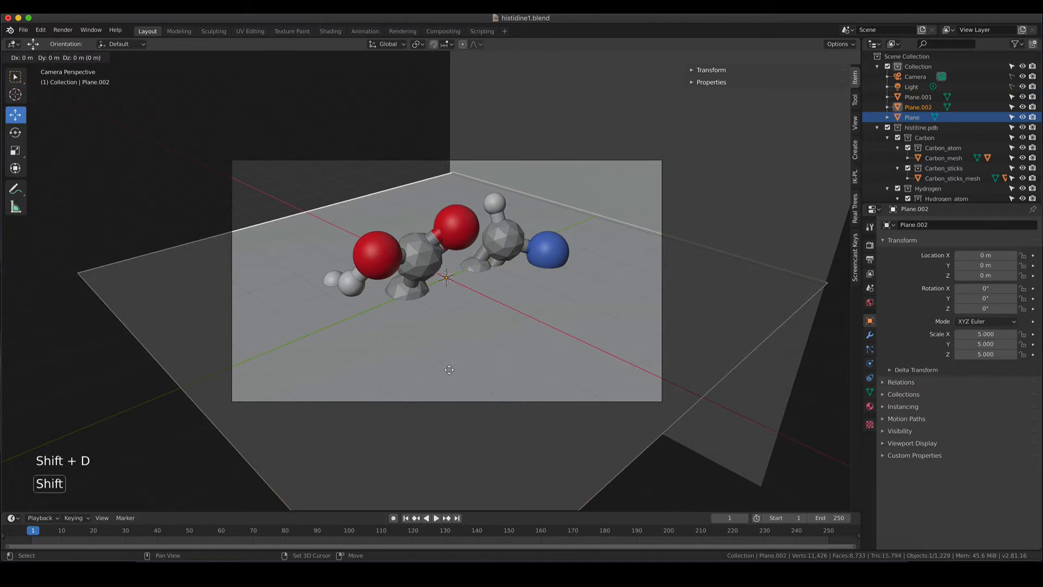
pyautogui.click(449, 373)
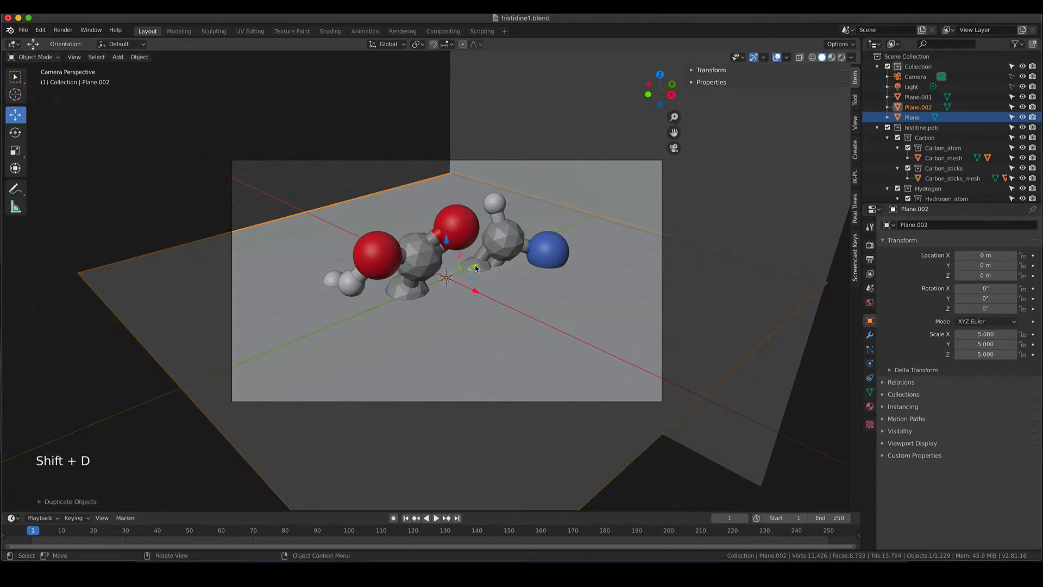
pyautogui.moveTo(475, 267); pyautogui.dragTo(479, 265)
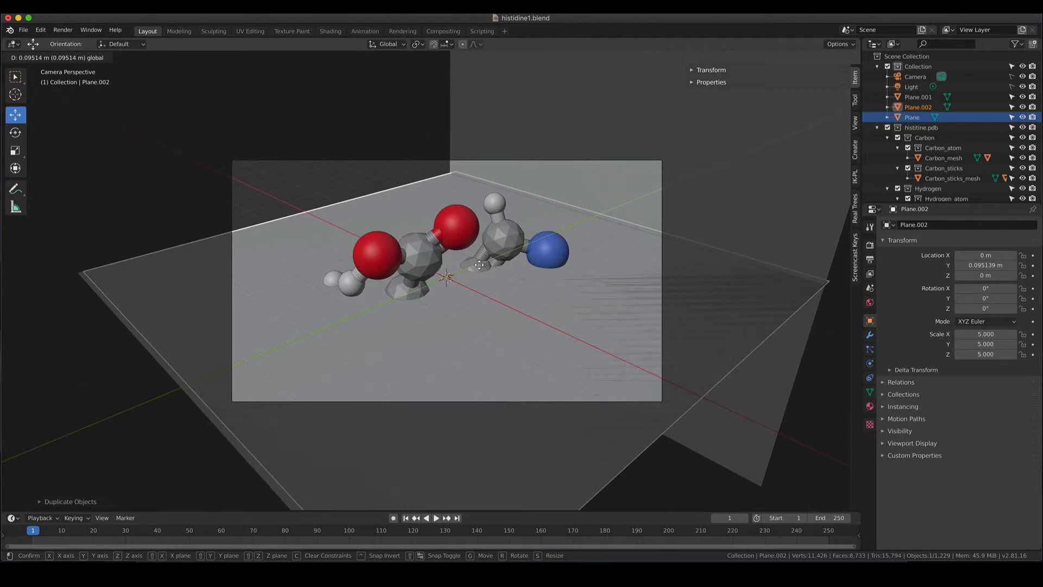
# Step: Rotate the new plane 90° about the Y axis and move it about -4.96 m along X as a second wall
pyautogui.write('r')
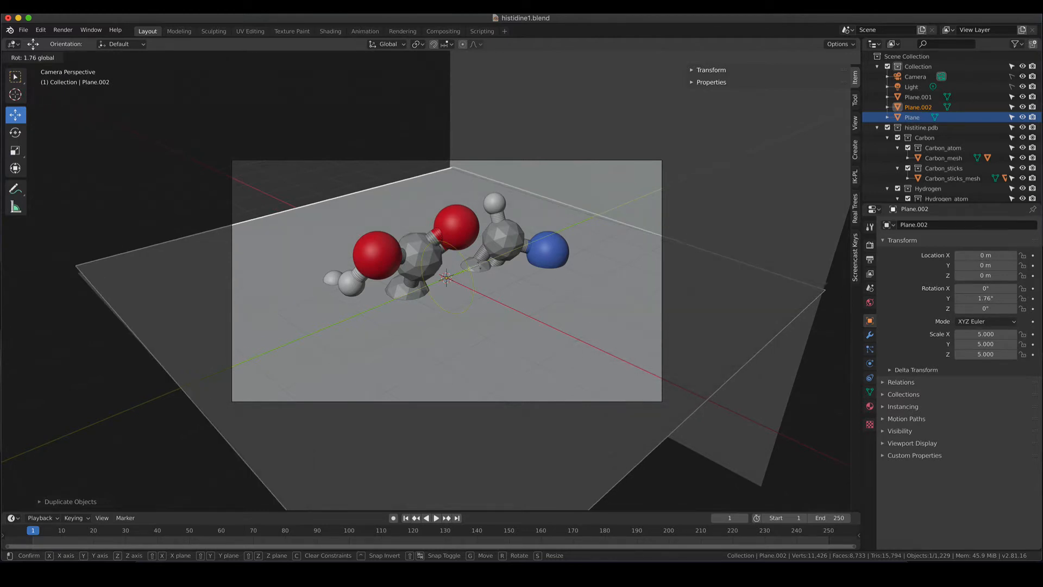
pyautogui.write('90')
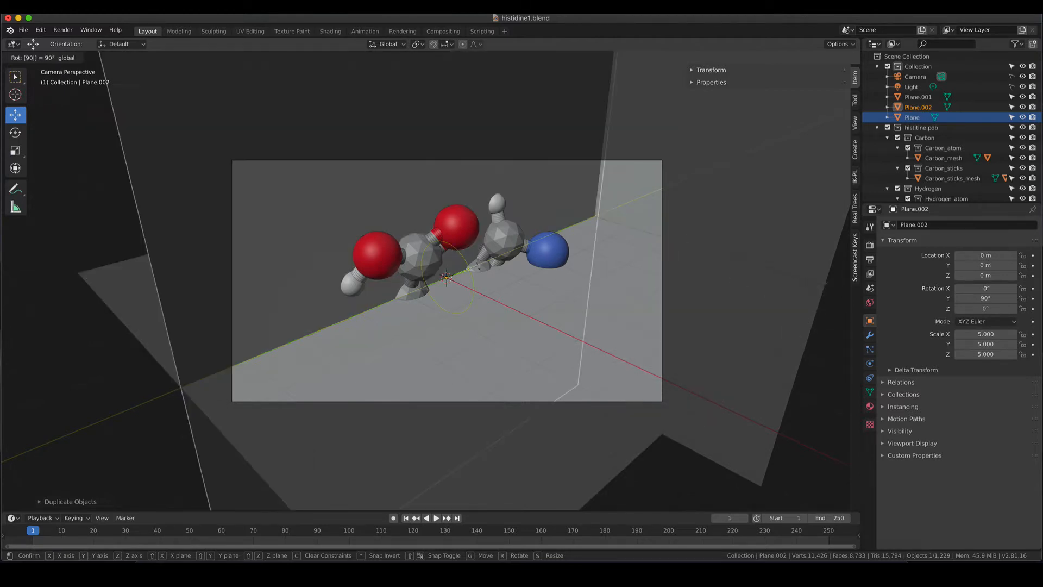
pyautogui.press('Return')
pyautogui.moveTo(477, 292); pyautogui.dragTo(319, 258)
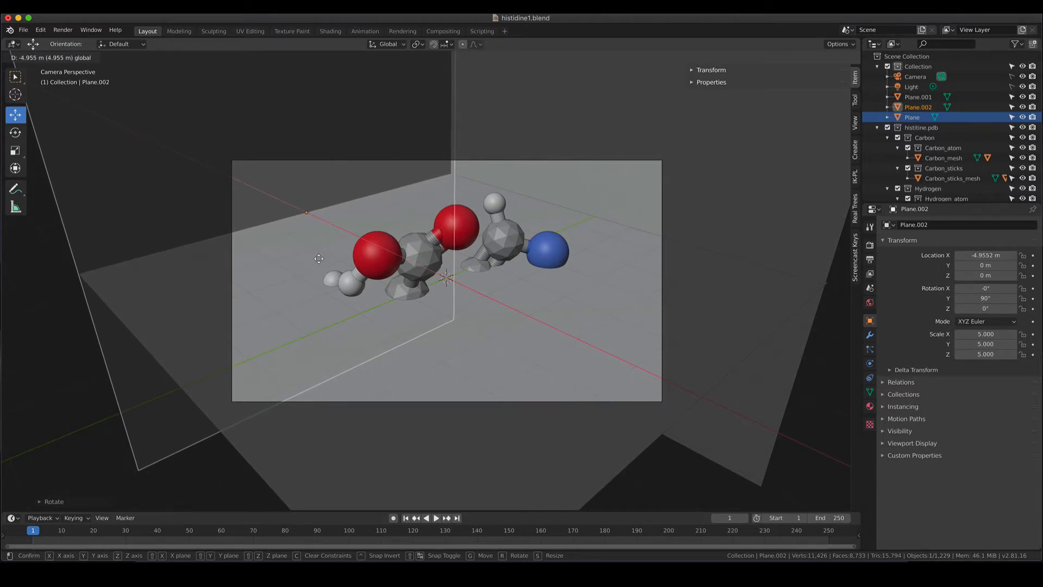
pyautogui.moveTo(318, 259); pyautogui.dragTo(319, 259)
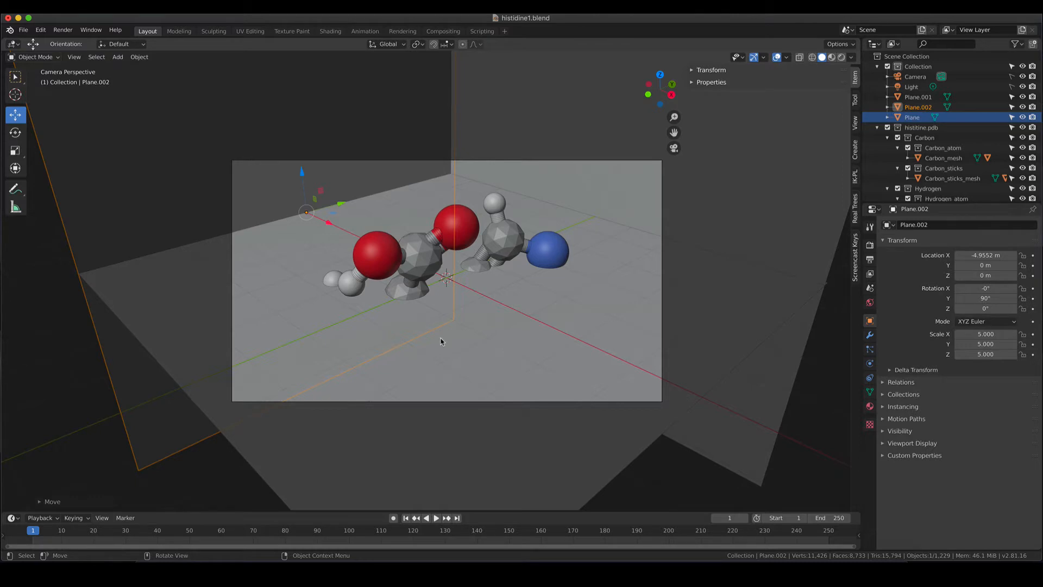
# Step: Select the floor and both wall planes and lower them together about 1.78 m along Z, beneath the molecule
pyautogui.keyDown('shift'); pyautogui.click(484, 342); pyautogui.keyUp('shift')
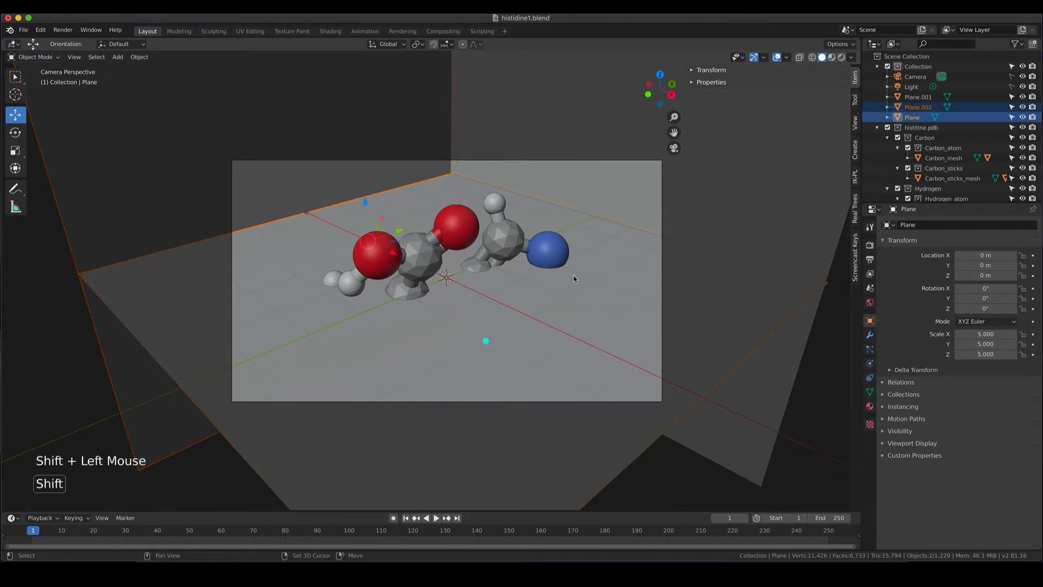
pyautogui.keyDown('shift'); pyautogui.click(595, 196); pyautogui.keyUp('shift')
pyautogui.moveTo(449, 196); pyautogui.dragTo(450, 263)
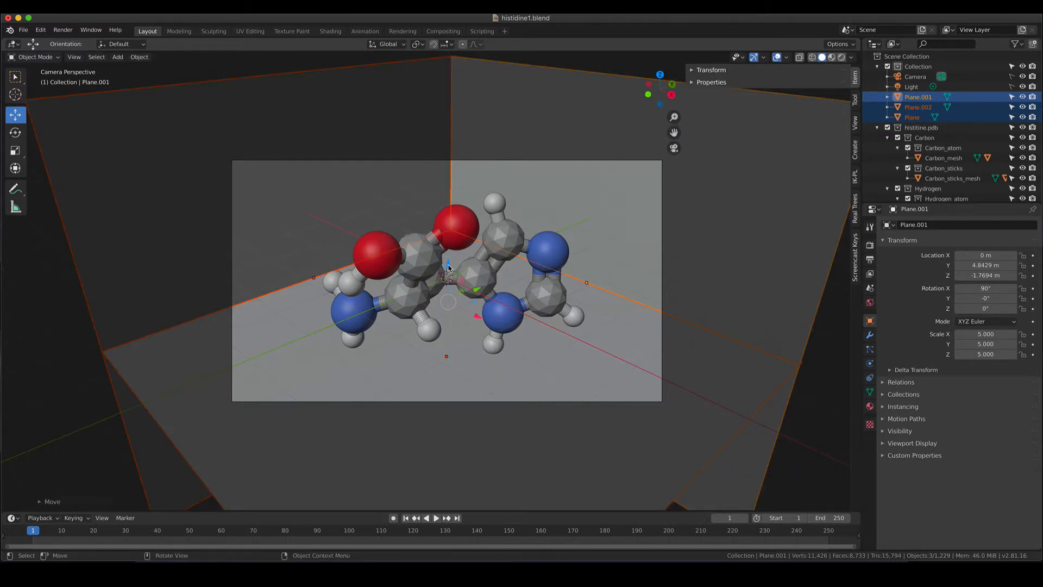
pyautogui.moveTo(448, 267); pyautogui.dragTo(455, 266)
pyautogui.click(798, 400)
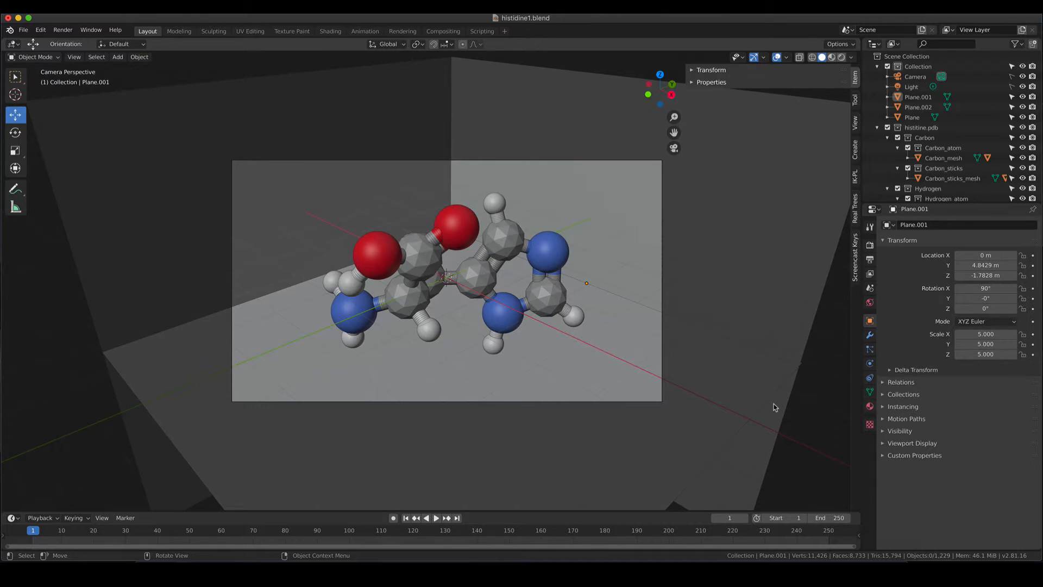
# Step: Set the scene's render engine to Cycles
pyautogui.moveTo(413, 326)
pyautogui.mouseDown(button='middle')
pyautogui.moveTo(554, 319)
pyautogui.moveTo(521, 330)
pyautogui.moveTo(414, 326)
pyautogui.mouseUp(button='middle')
pyautogui.press('KP_0')
pyautogui.click(870, 245)
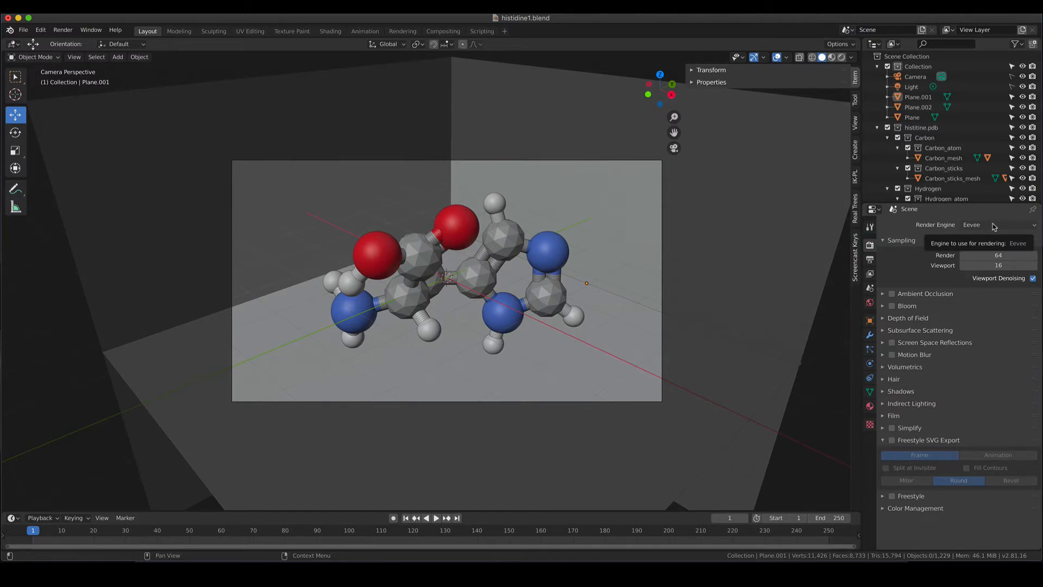
pyautogui.click(993, 226)
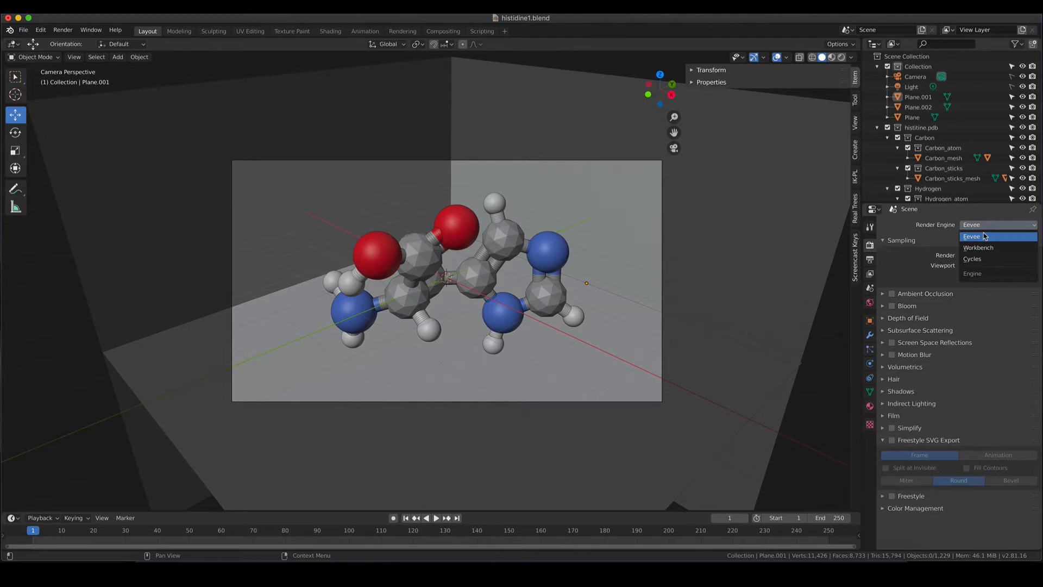
pyautogui.click(1005, 260)
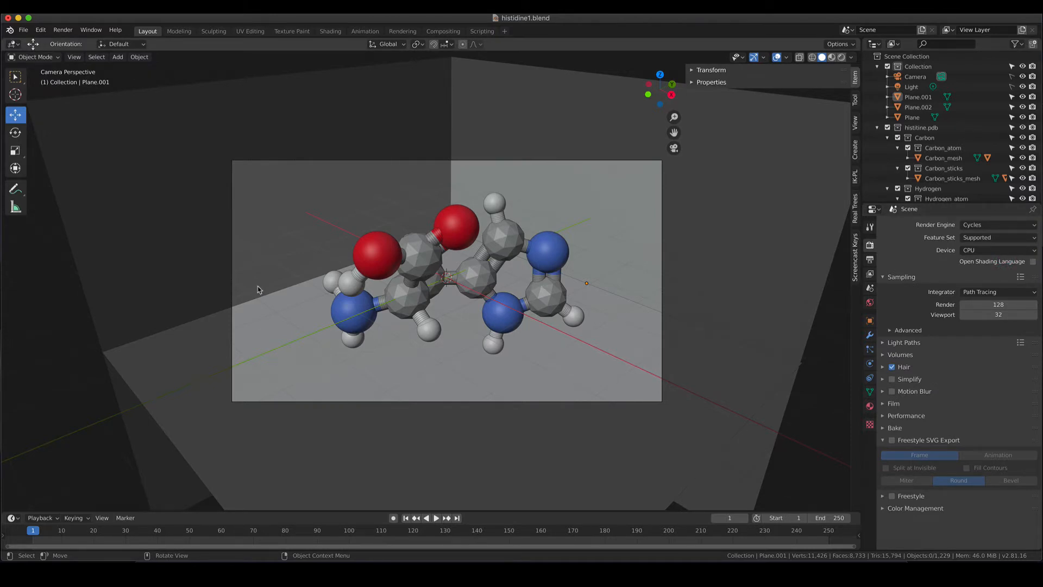
# Step: Preview the scene through the camera in rendered shading and return to solid shading
pyautogui.press('z')
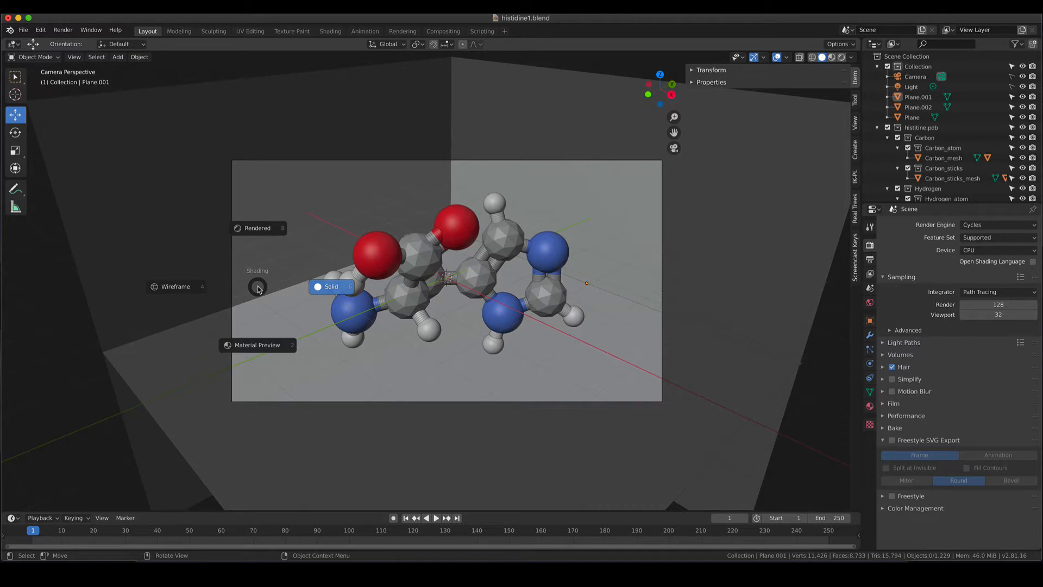
pyautogui.click(254, 233)
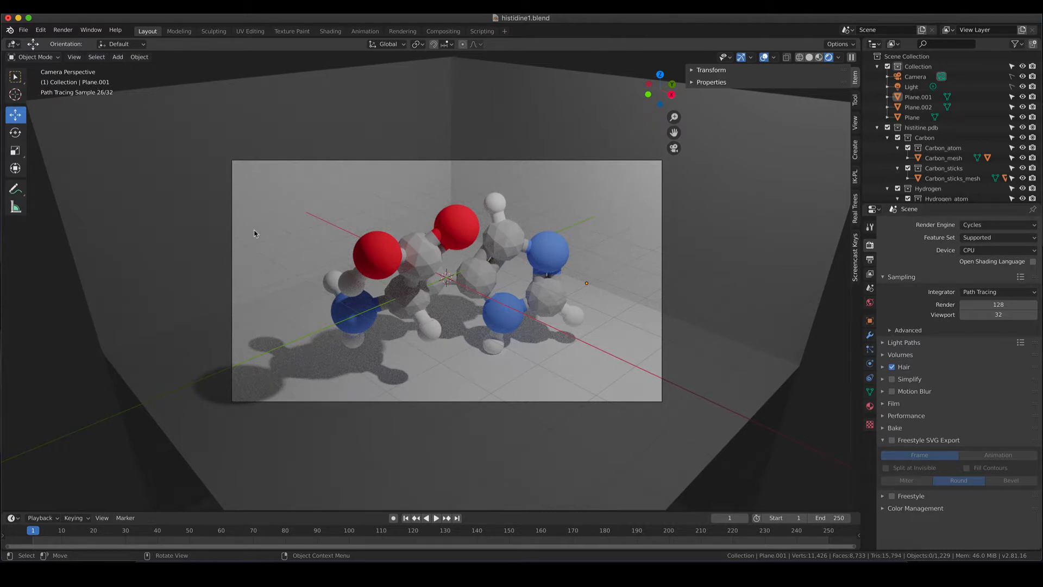
pyautogui.press('z')
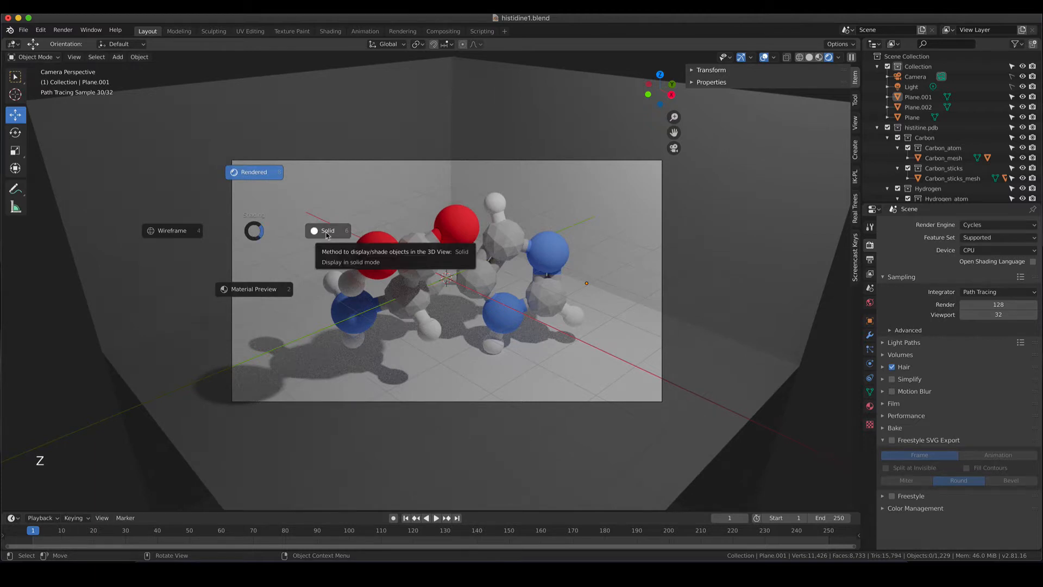
pyautogui.click(328, 235)
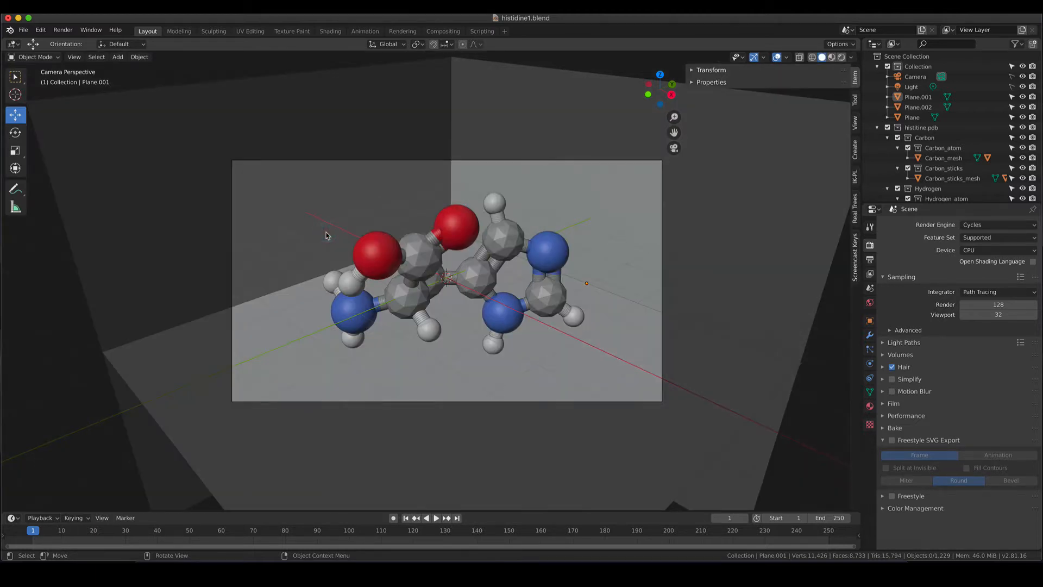
# Step: Enlarge the outliner area to show the full molecule hierarchy and collapse the general Collection
pyautogui.scroll(5, 404, 214)
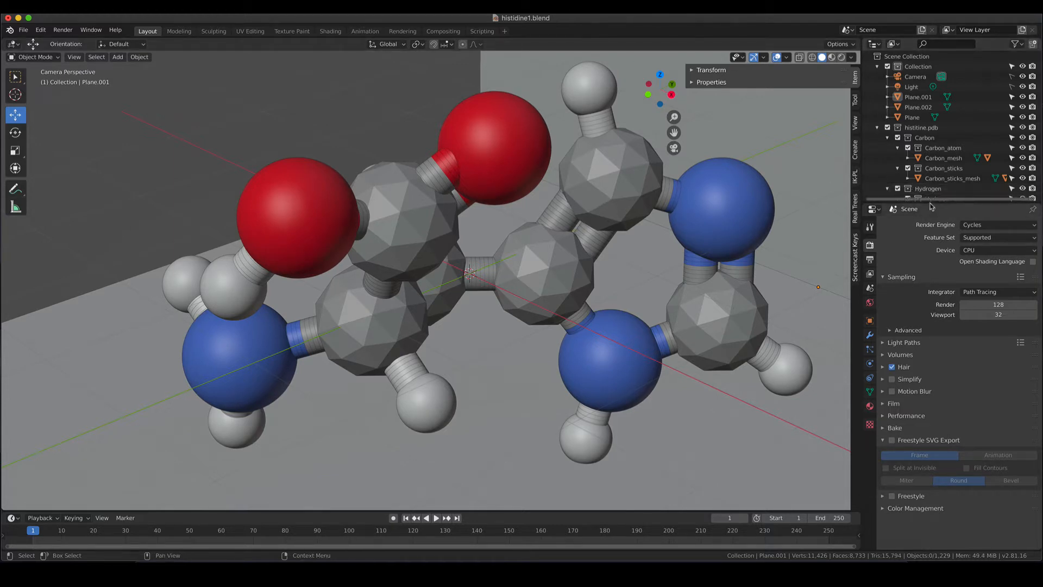
pyautogui.moveTo(931, 205); pyautogui.dragTo(933, 344)
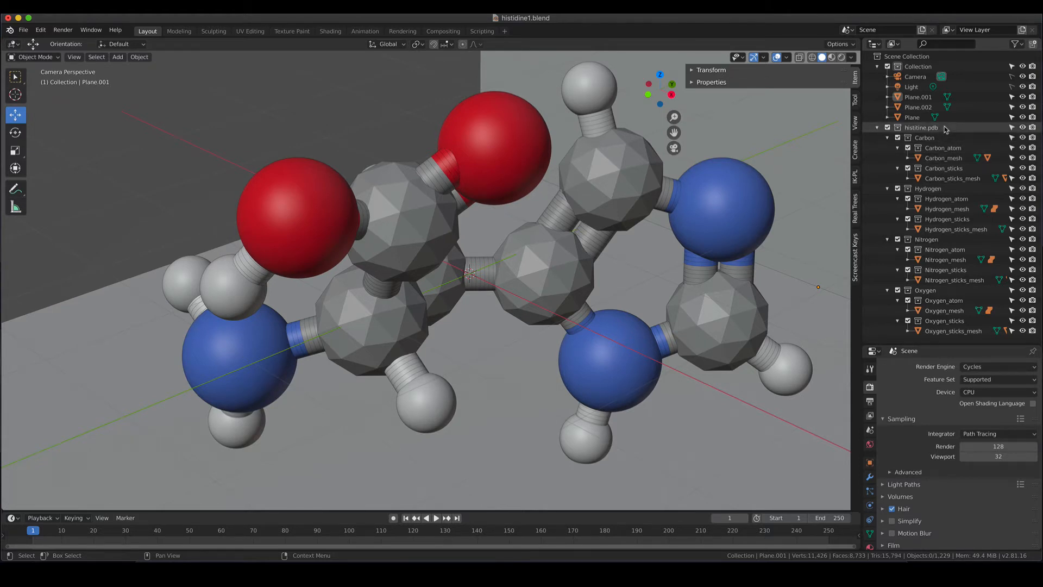
pyautogui.click(877, 66)
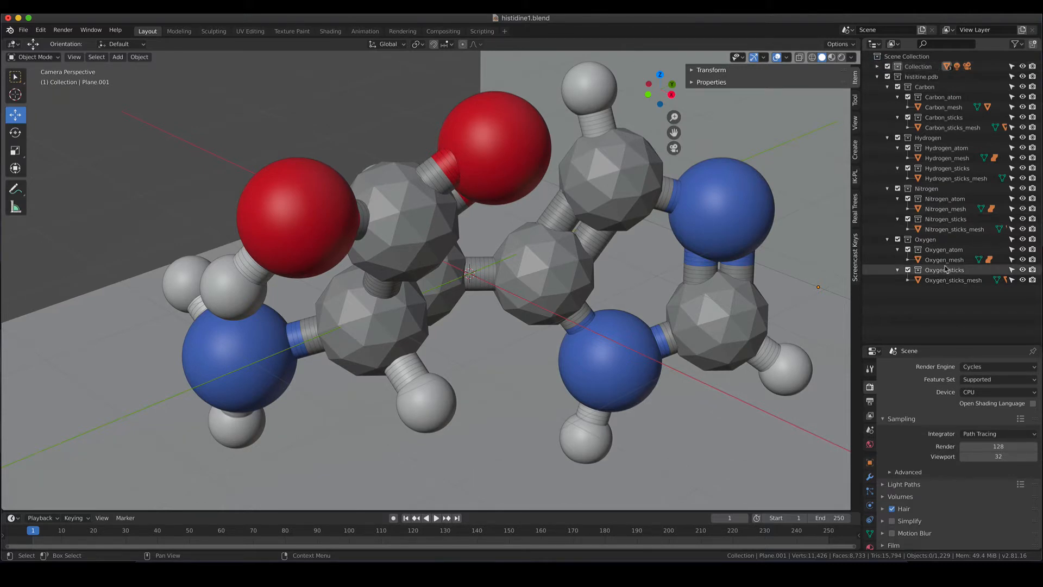
# Step: Go through the Carbon, Hydrogen, Nitrogen and Oxygen collections and select the Oxygen_sticks_mesh object
pyautogui.click(938, 88)
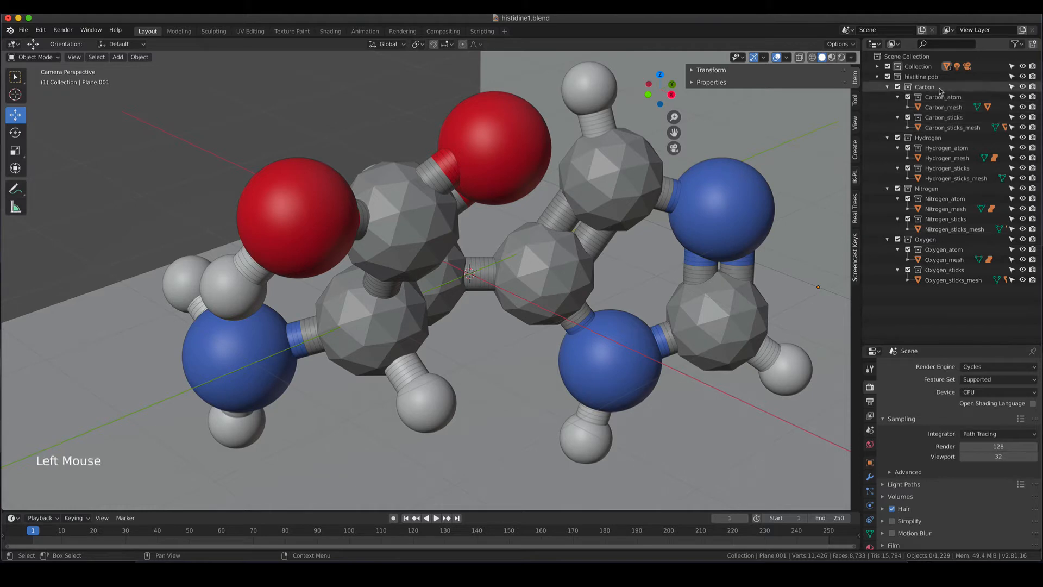
pyautogui.click(937, 139)
pyautogui.click(927, 189)
pyautogui.click(927, 240)
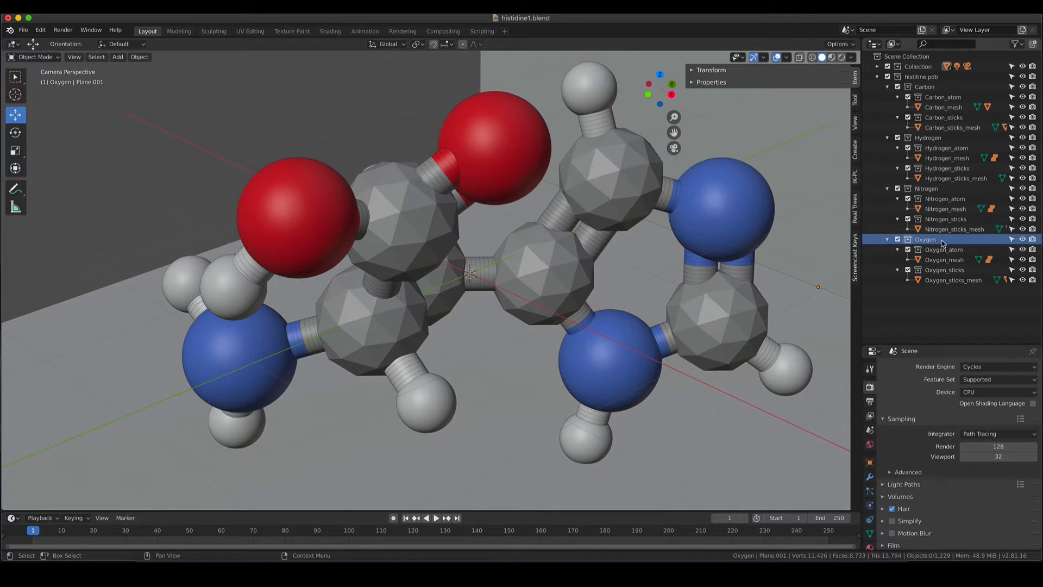
pyautogui.click(944, 273)
pyautogui.click(944, 281)
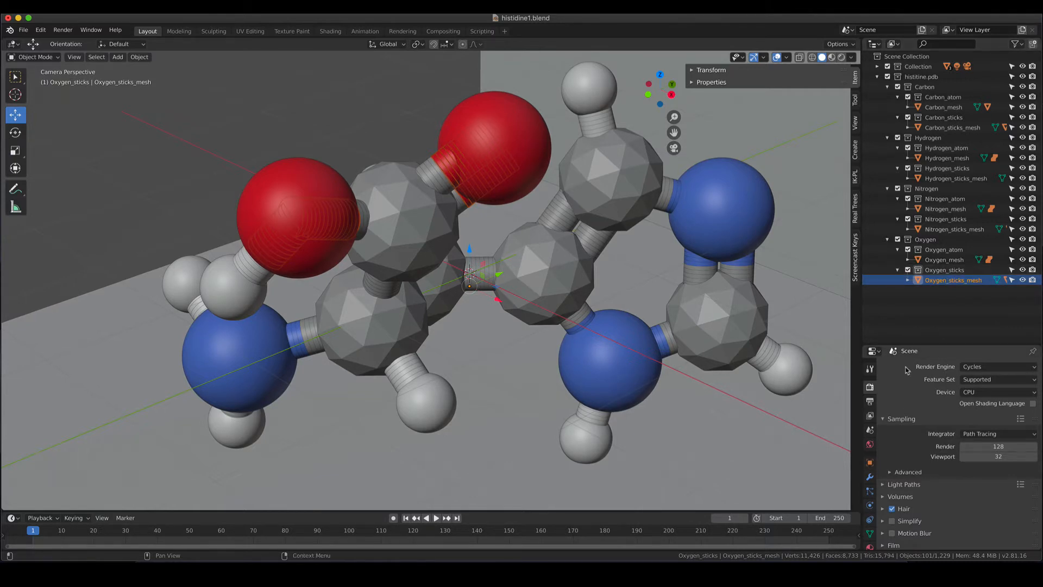
# Step: Enlarge the properties area and show the material properties of Oxygen_sticks_mesh
pyautogui.moveTo(927, 343); pyautogui.dragTo(930, 306)
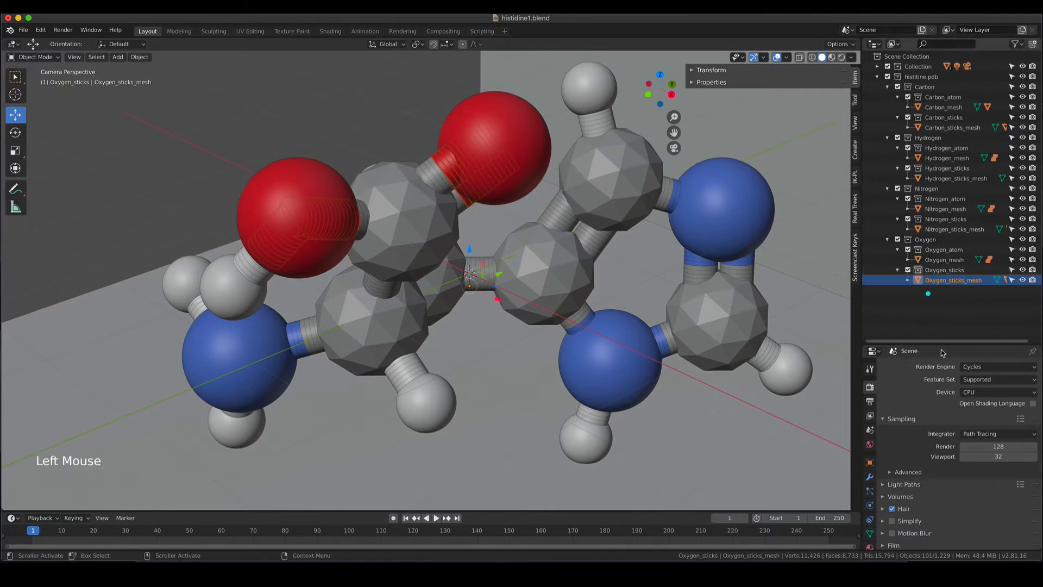
pyautogui.moveTo(949, 343); pyautogui.dragTo(948, 288)
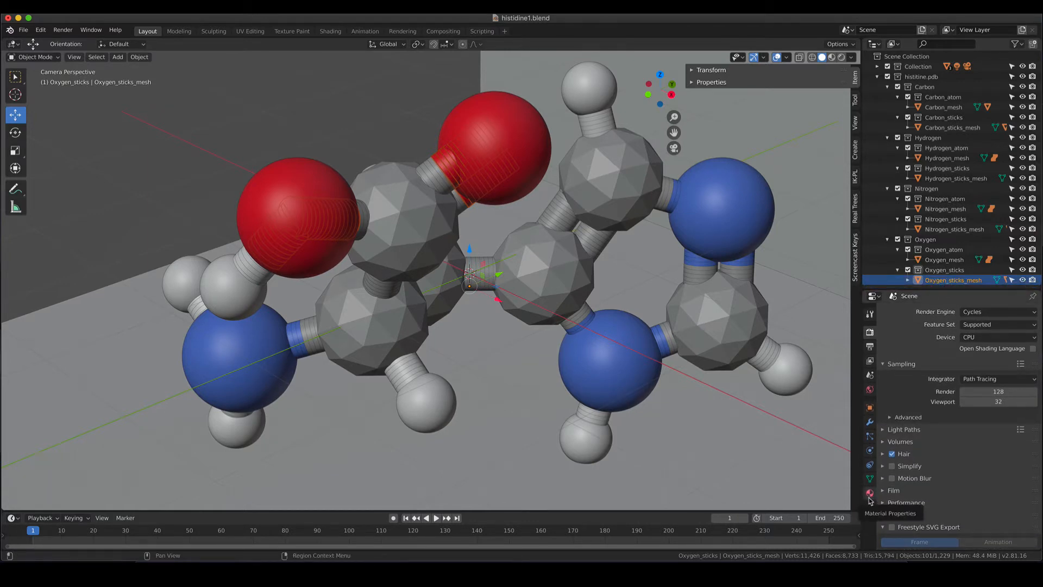
pyautogui.click(869, 498)
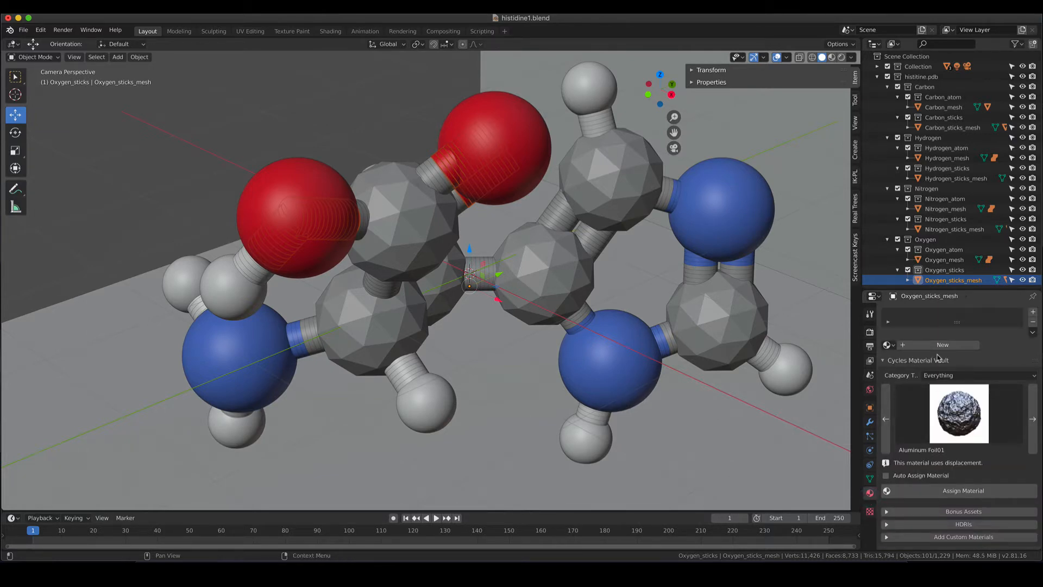
# Step: Expand Oxygen_sticks_mesh in the hierarchy and select its child Oxygen_sticks_cup to access the Oxygen material
pyautogui.click(948, 271)
pyautogui.click(895, 280)
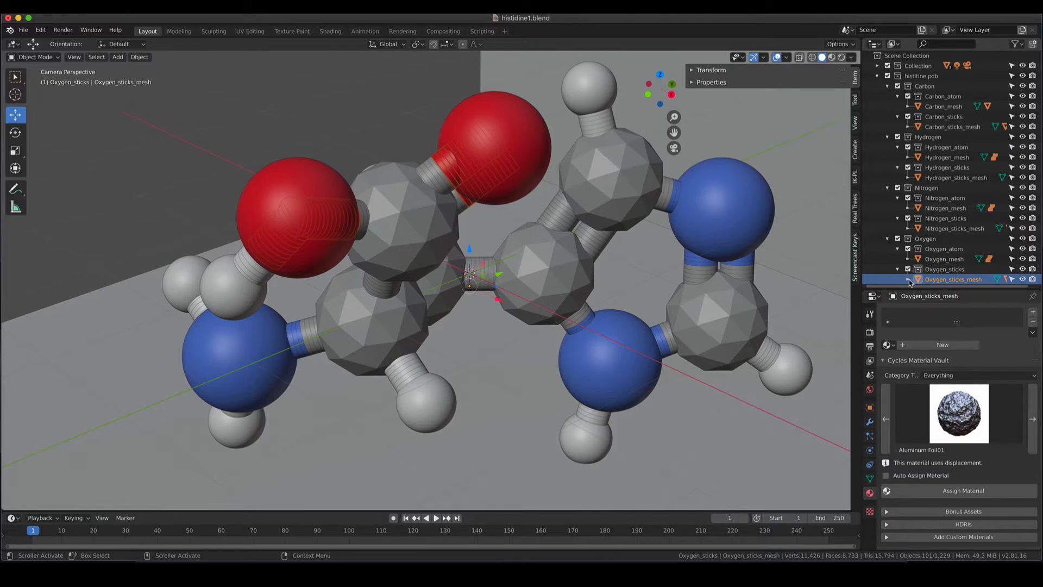
pyautogui.click(907, 279)
pyautogui.scroll(-3, 919, 281)
pyautogui.scroll(-3, 919, 281)
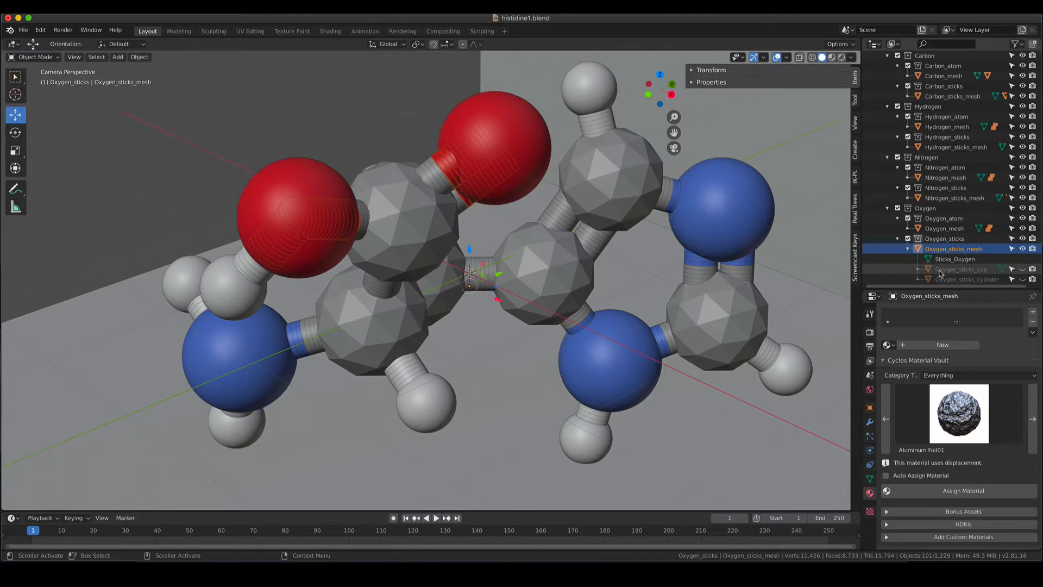
pyautogui.click(978, 269)
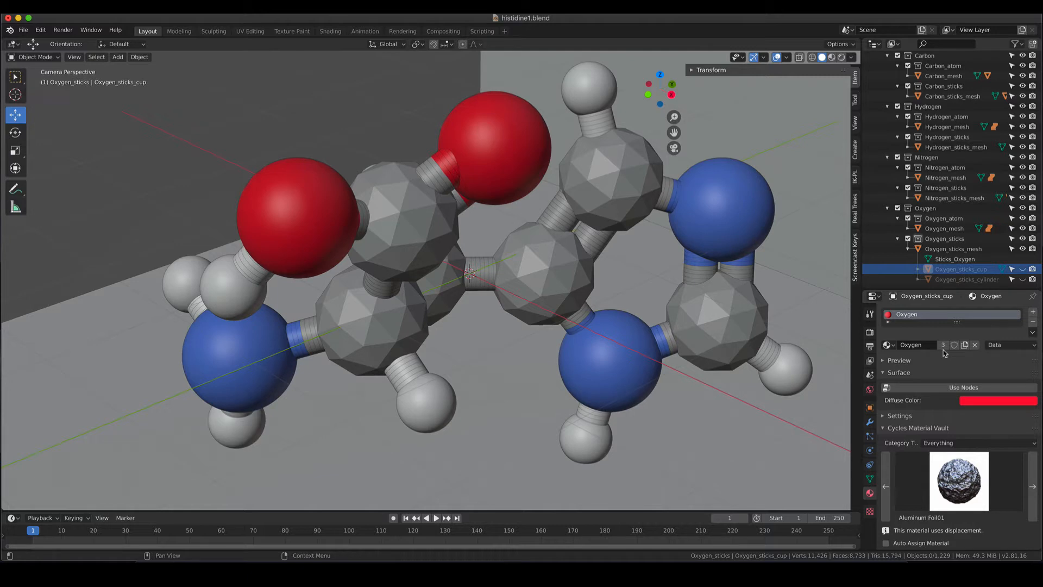
# Step: Frame the molecule in the camera view and switch the viewport to rendered shading
pyautogui.scroll(-3, 560, 297)
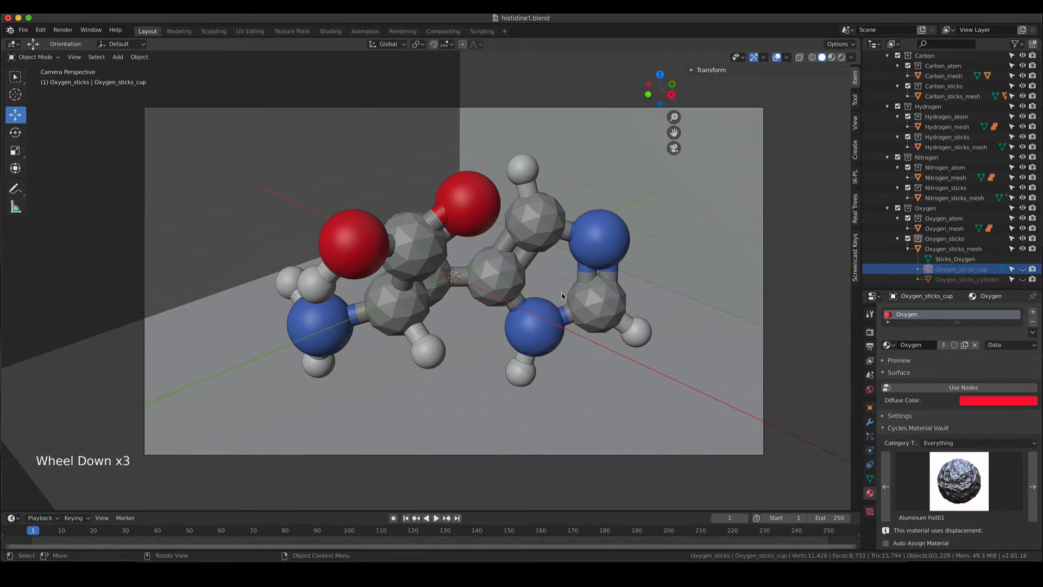
pyautogui.press('z')
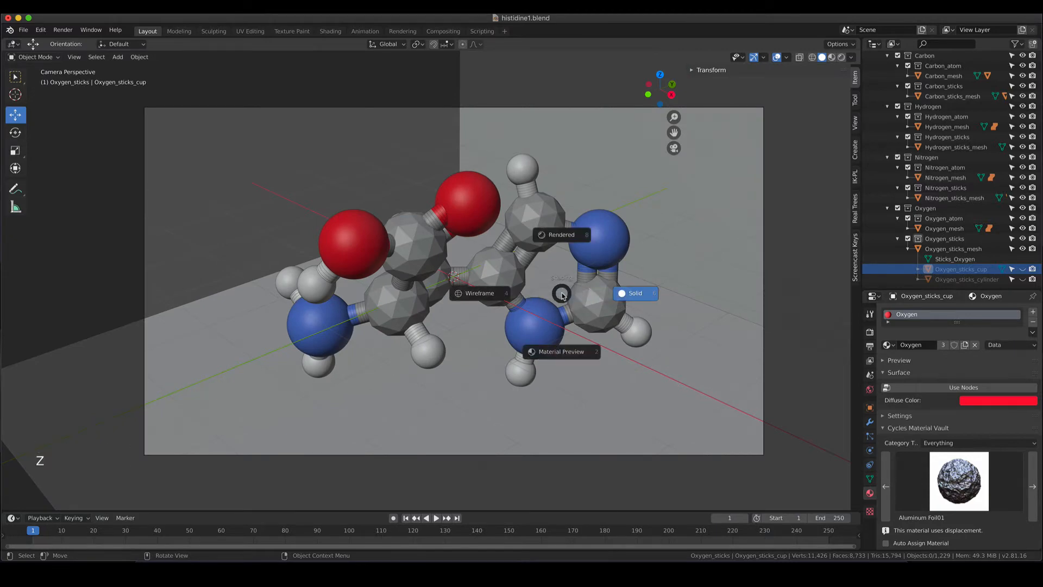
pyautogui.click(568, 235)
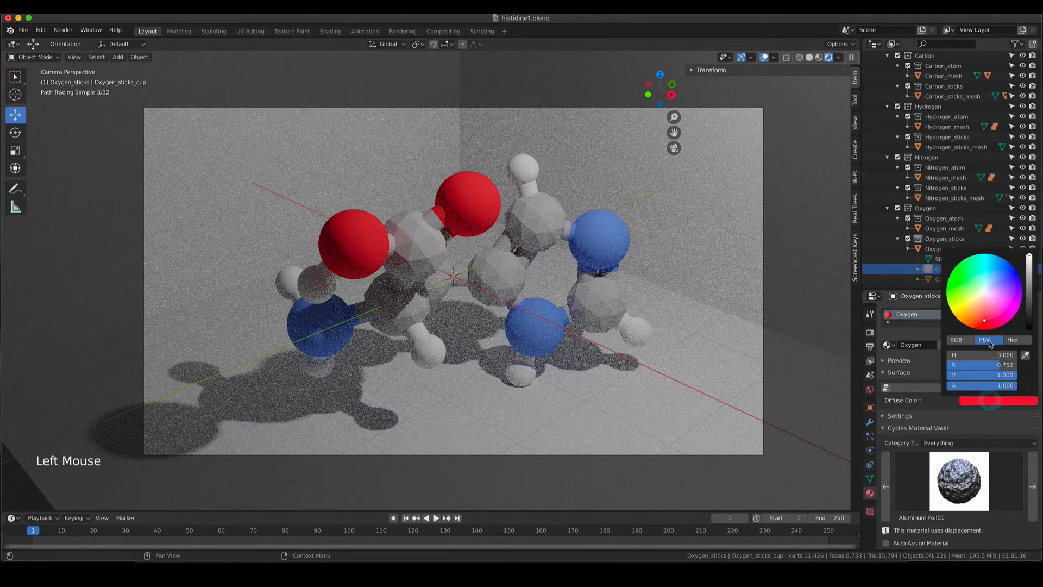
# Step: Try purple as the Oxygen material's diffuse color and set it back to red
pyautogui.click(985, 319)
pyautogui.moveTo(985, 319); pyautogui.dragTo(1004, 308)
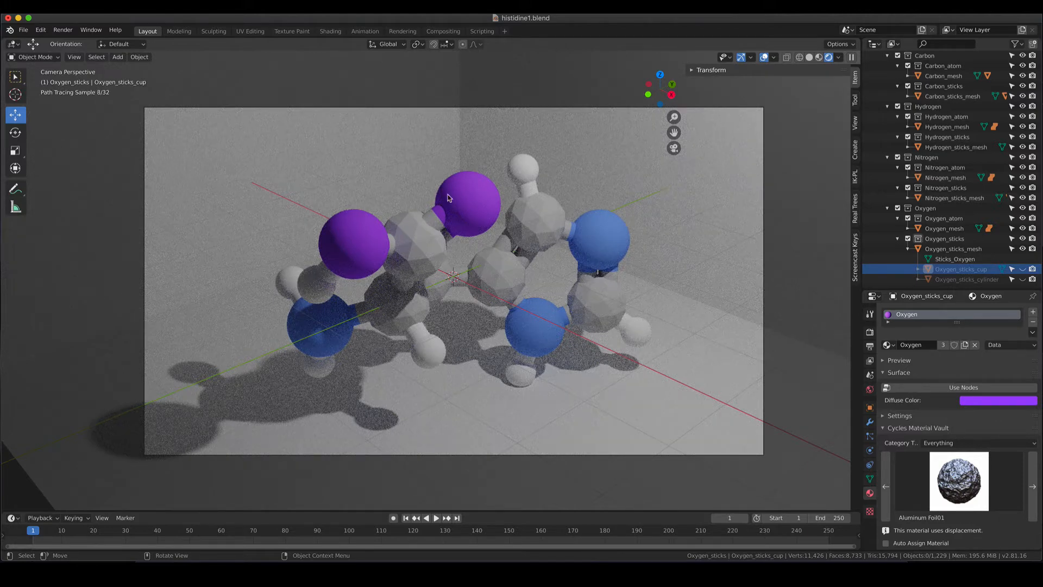
pyautogui.click(985, 400)
pyautogui.moveTo(1011, 293); pyautogui.dragTo(983, 322)
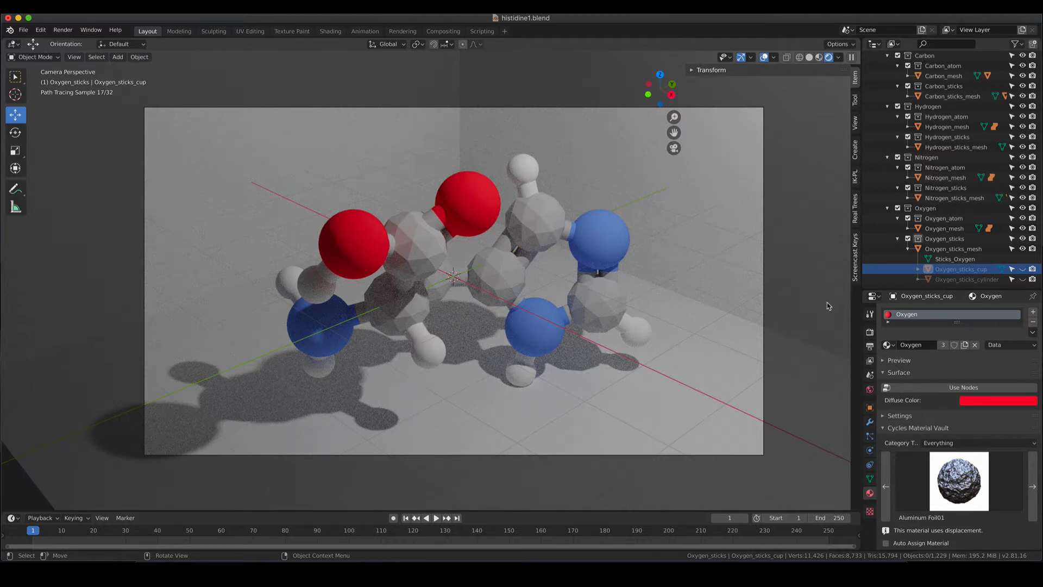
# Step: Make the Oxygen material on Oxygen_sticks_cup a single-user copy named Bonds, with the viewport in solid shading
pyautogui.click(944, 345)
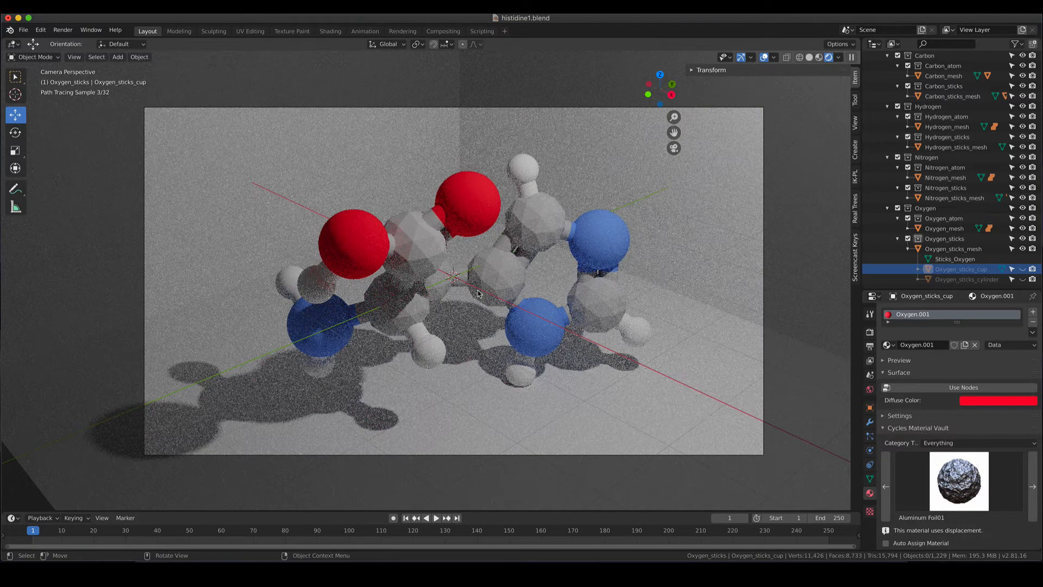
pyautogui.press('z')
pyautogui.click(557, 292)
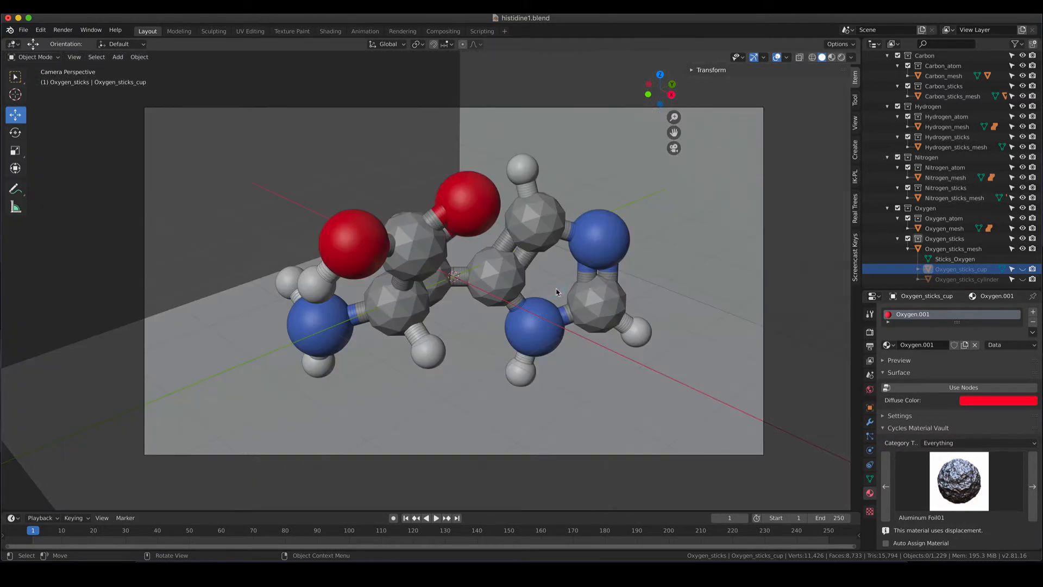
pyautogui.click(939, 347)
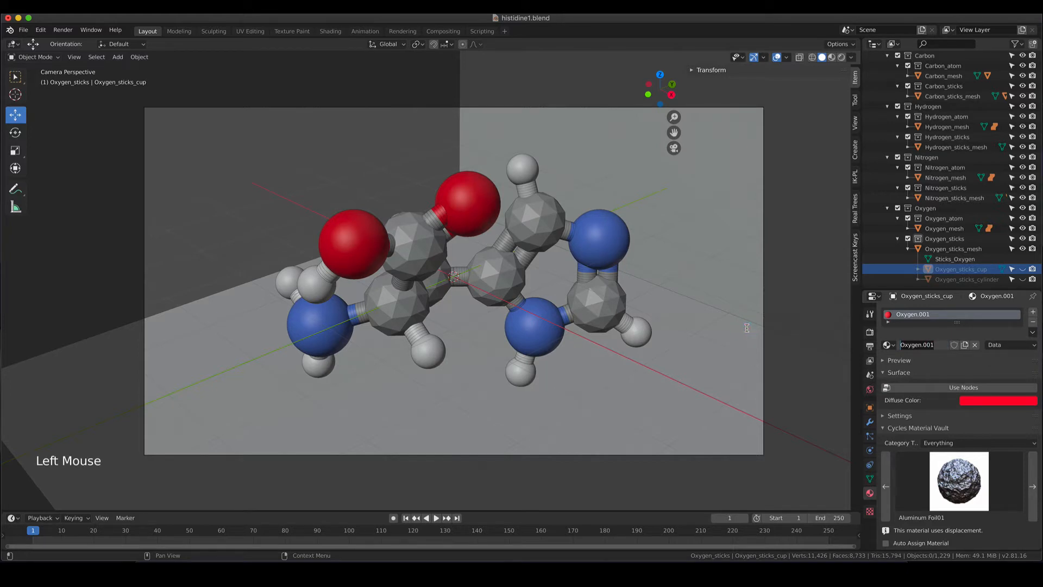
pyautogui.write('Bonds')
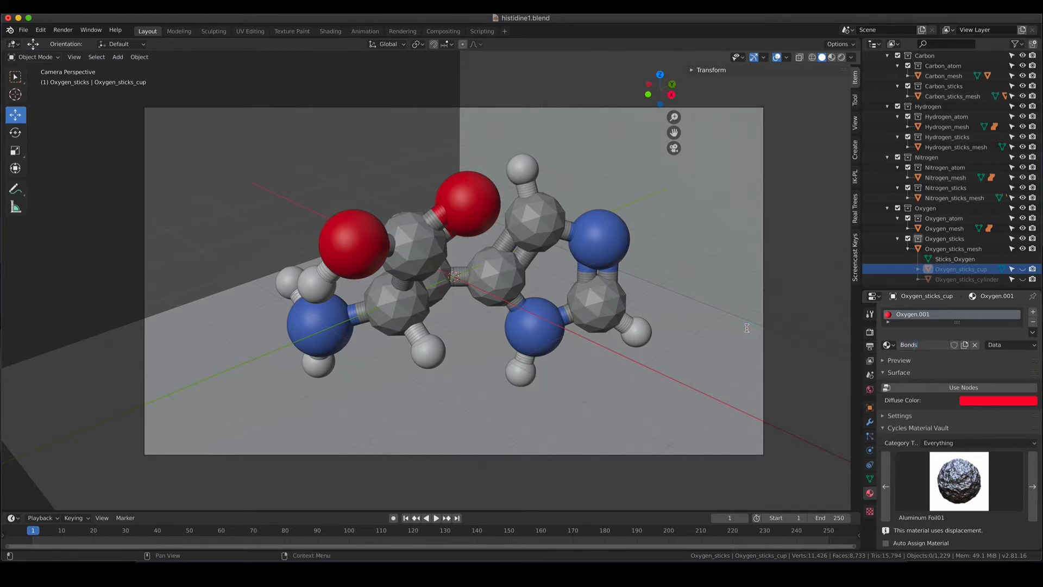
pyautogui.press('Return')
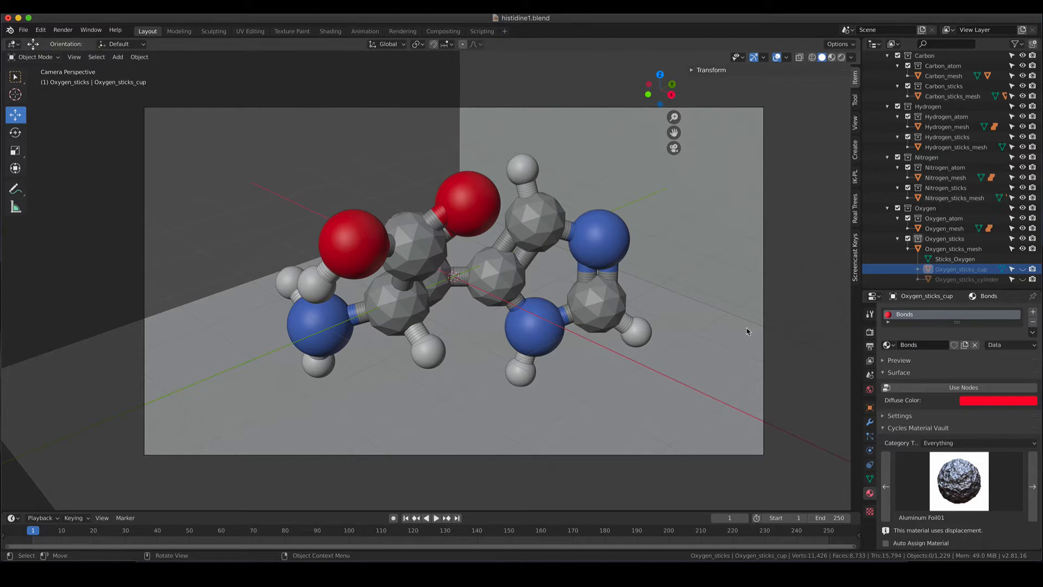
# Step: Set the Bonds material's diffuse color to white with green and blue at 1.000, keeping Oxygen_sticks_cup selected
pyautogui.click(1013, 401)
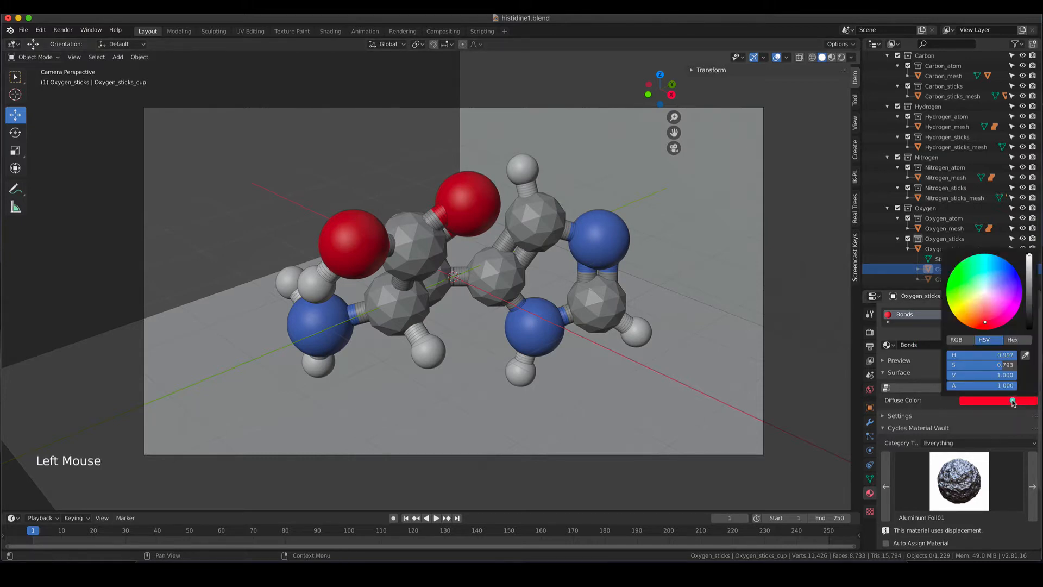
pyautogui.click(957, 340)
pyautogui.moveTo(978, 365); pyautogui.dragTo(1015, 366)
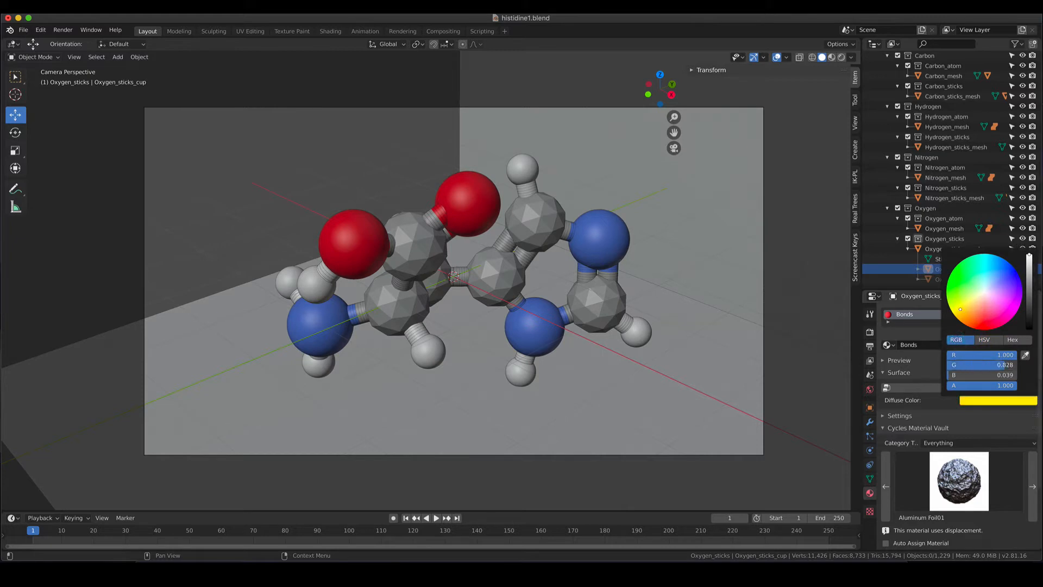
pyautogui.moveTo(951, 380); pyautogui.dragTo(1017, 379)
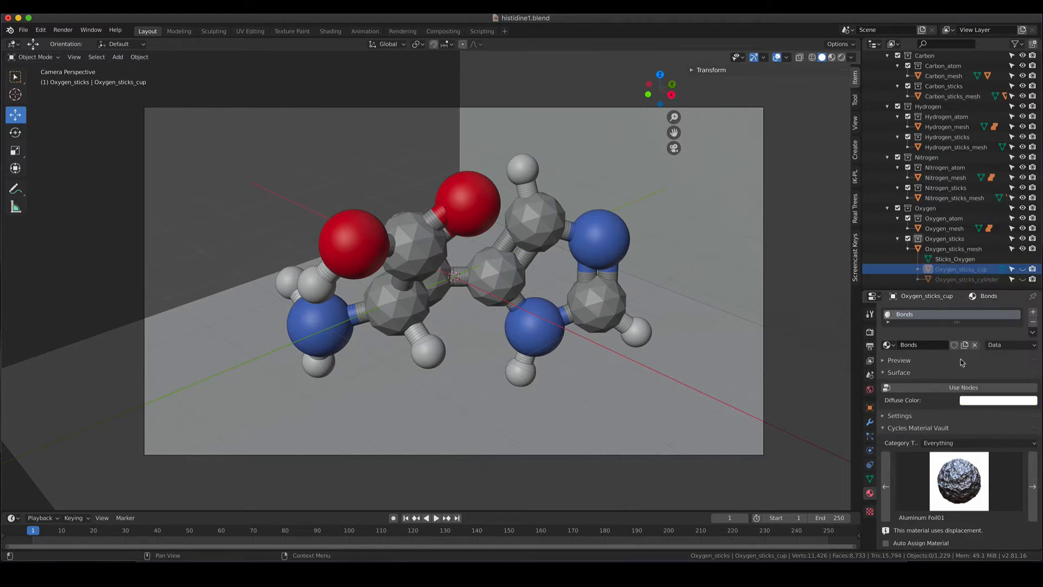
pyautogui.click(991, 401)
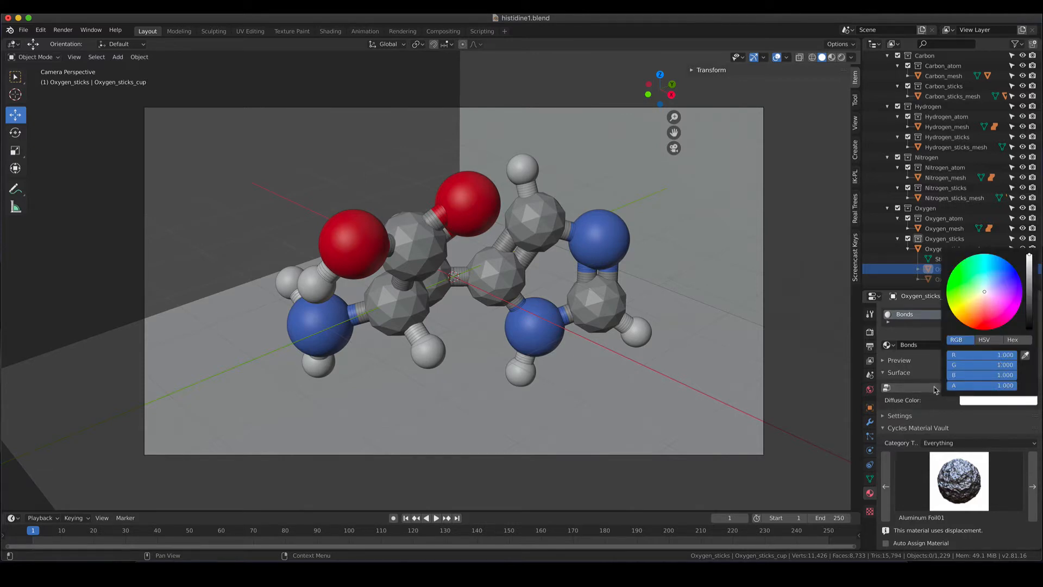
pyautogui.click(786, 365)
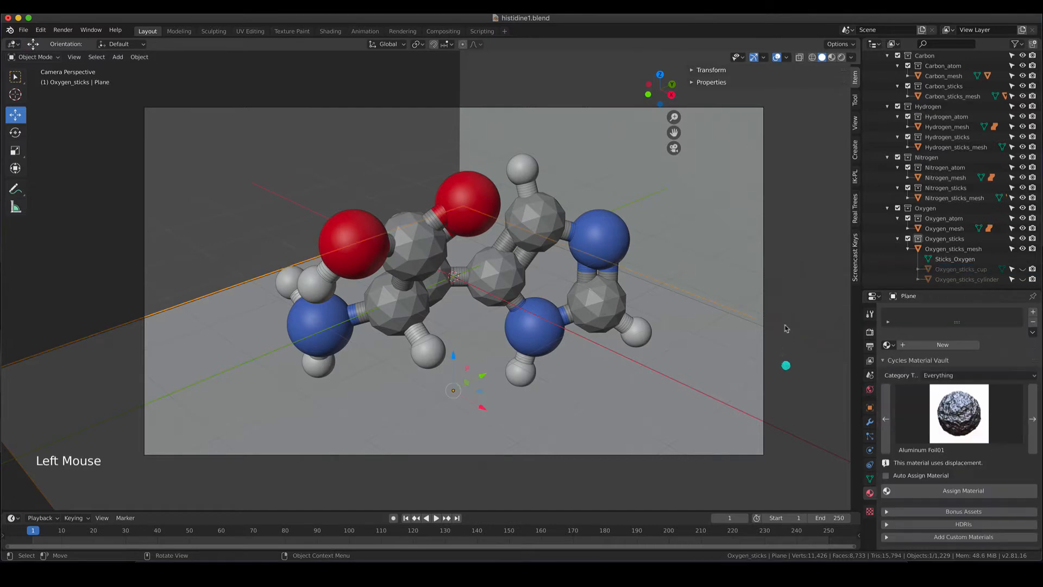
pyautogui.click(961, 269)
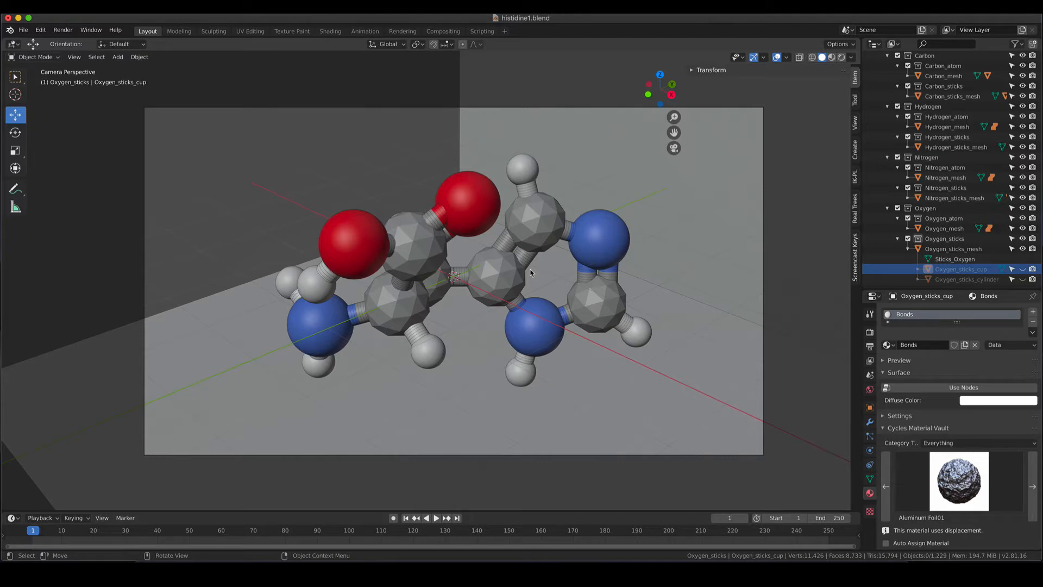
# Step: Assign the Bonds material to Oxygen_sticks_cylinder, check it in rendered shading, and return the viewport to solid shading
pyautogui.press('z')
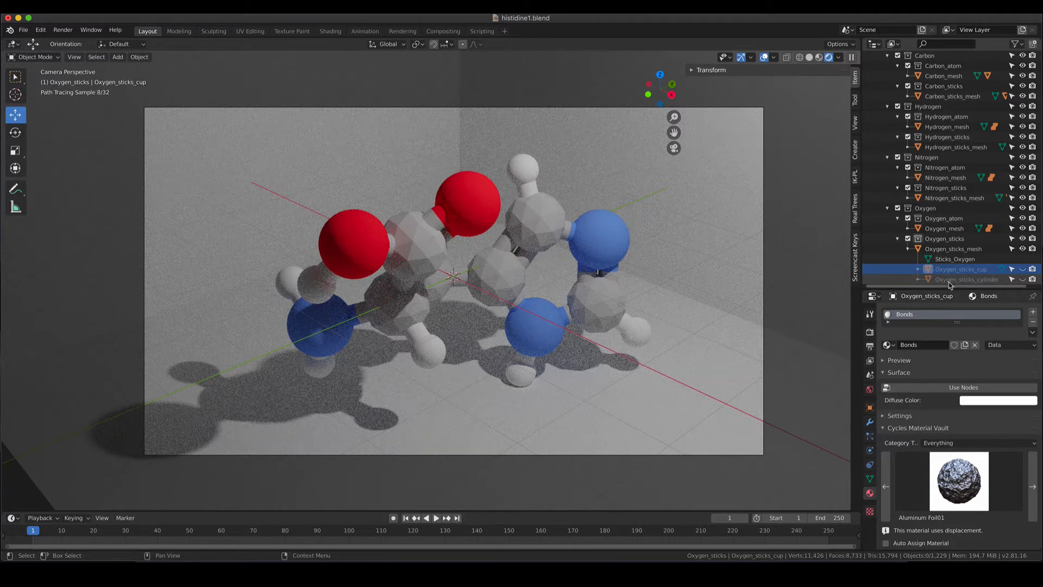
pyautogui.click(986, 280)
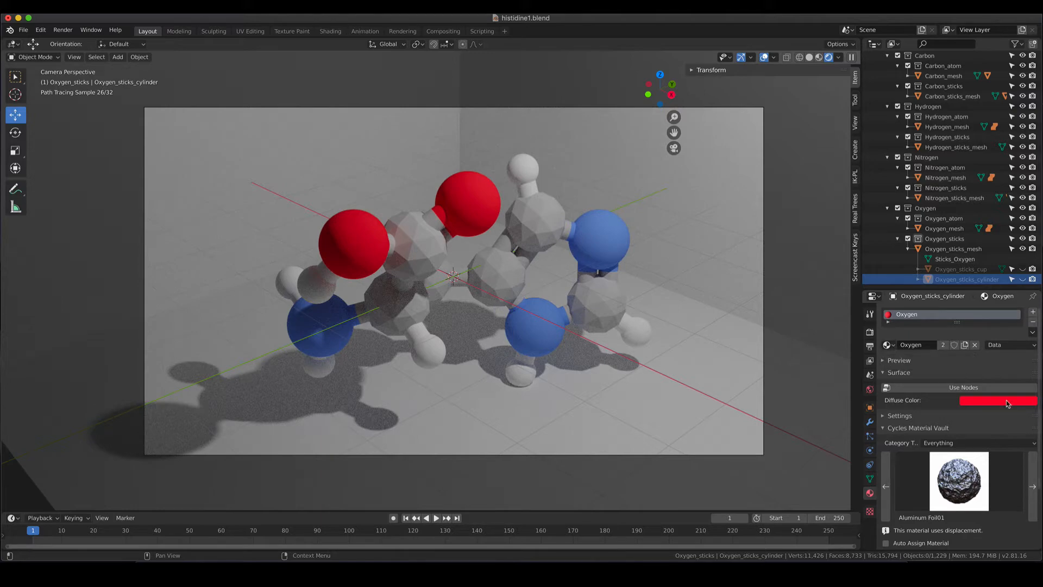
pyautogui.click(894, 346)
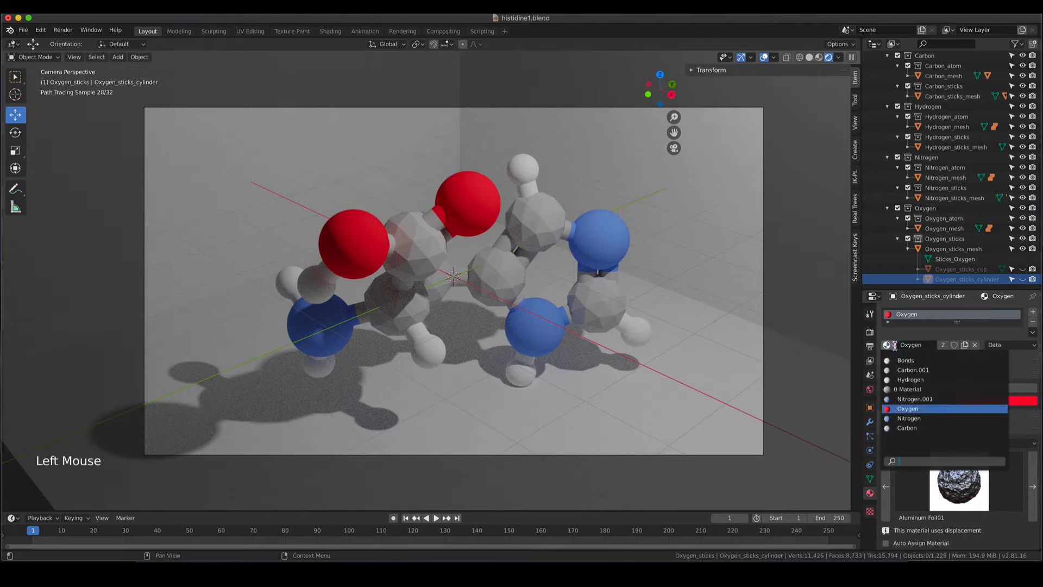
pyautogui.click(917, 361)
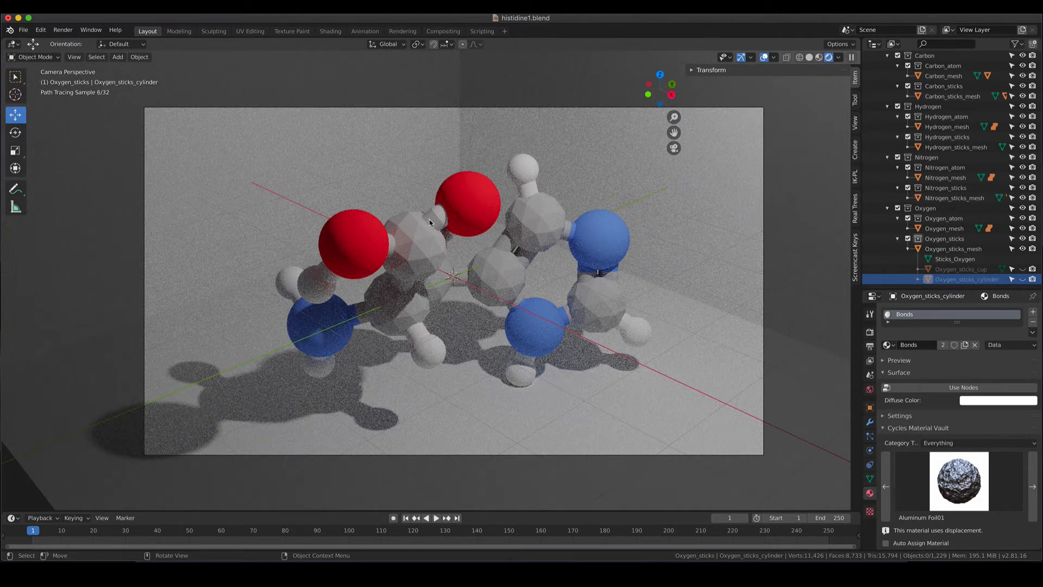
pyautogui.press('z')
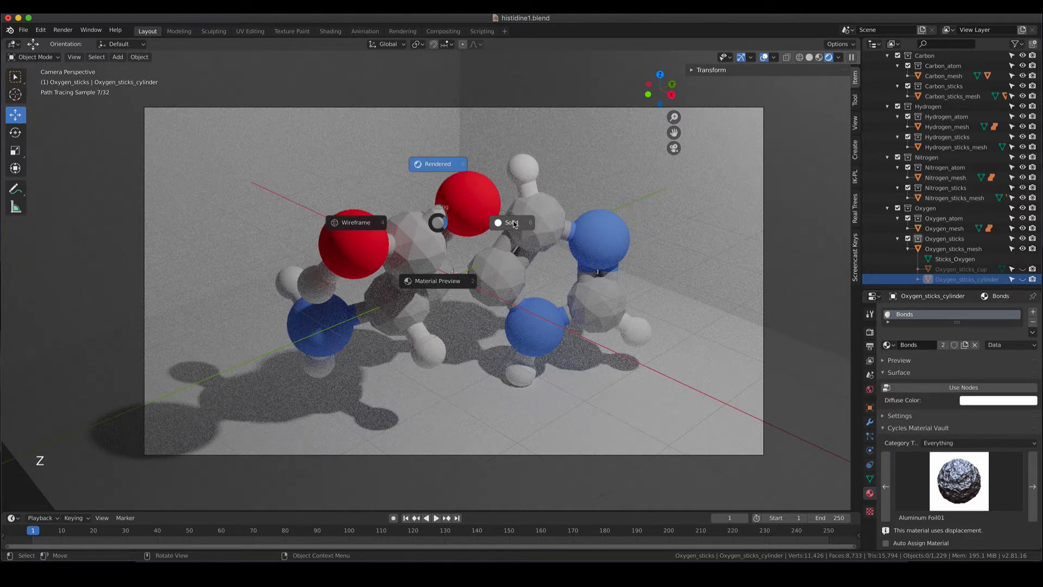
pyautogui.click(514, 224)
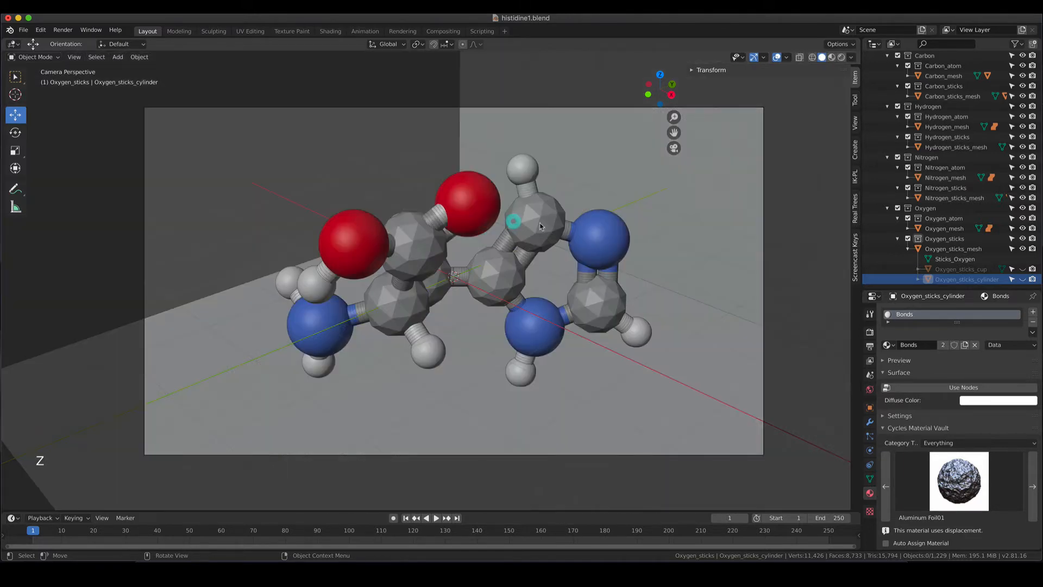
pyautogui.click(906, 249)
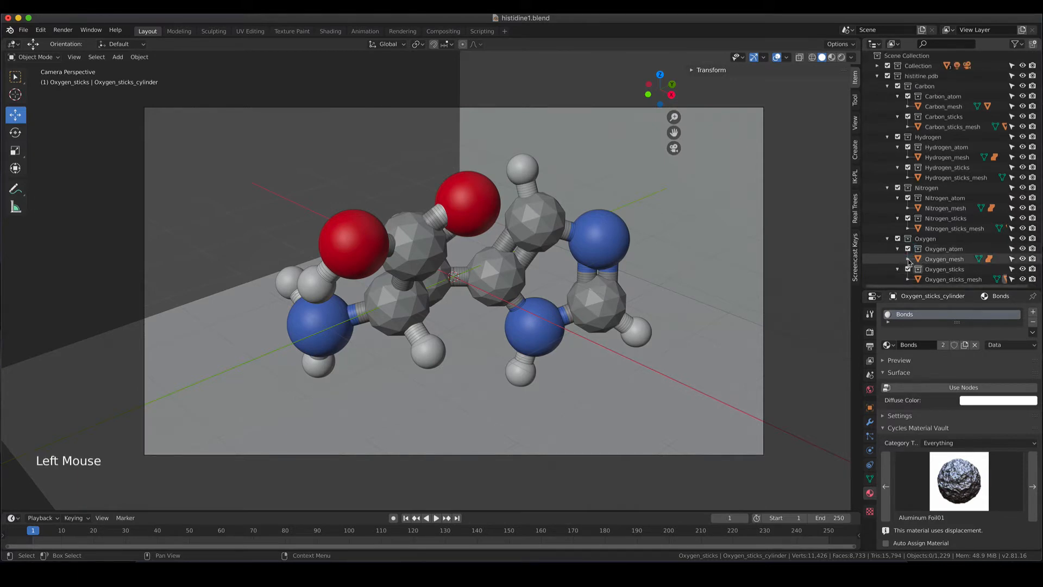
# Step: Assign the Bonds material to Nitrogen_sticks_cup and Nitrogen_sticks_cylinder under Nitrogen_sticks_mesh
pyautogui.click(908, 229)
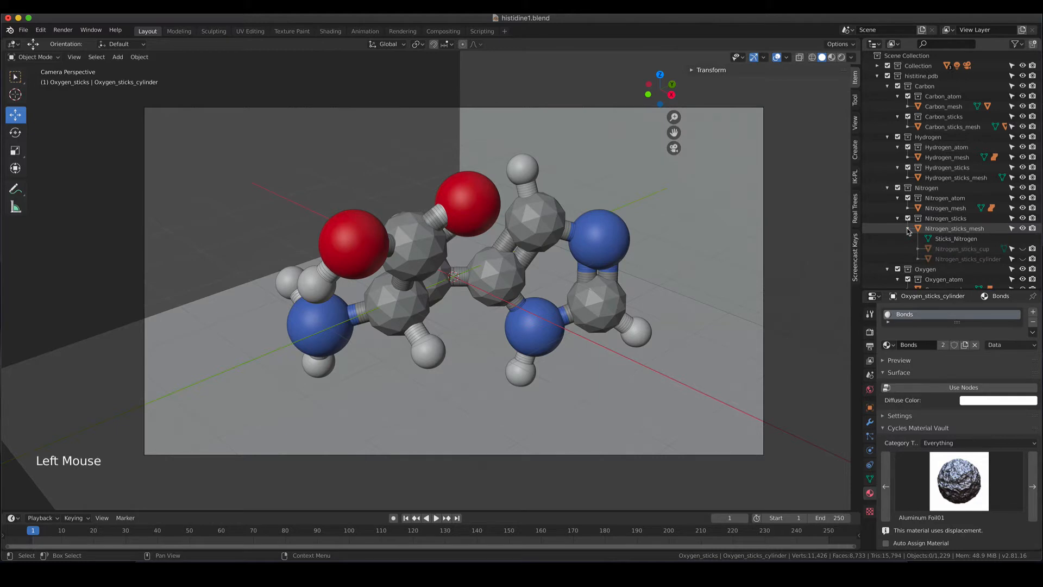
pyautogui.click(957, 250)
pyautogui.click(891, 344)
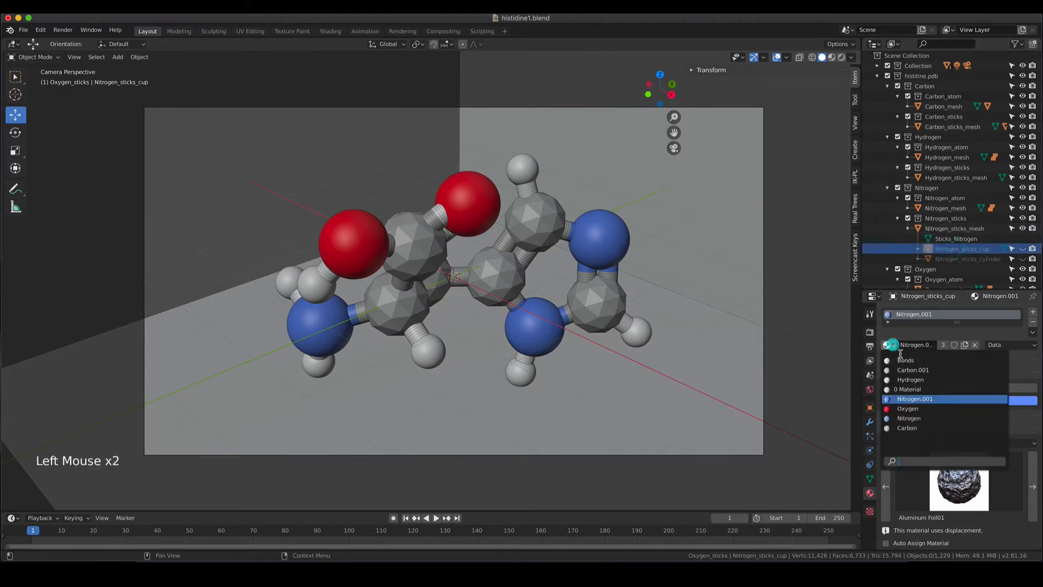
pyautogui.click(943, 260)
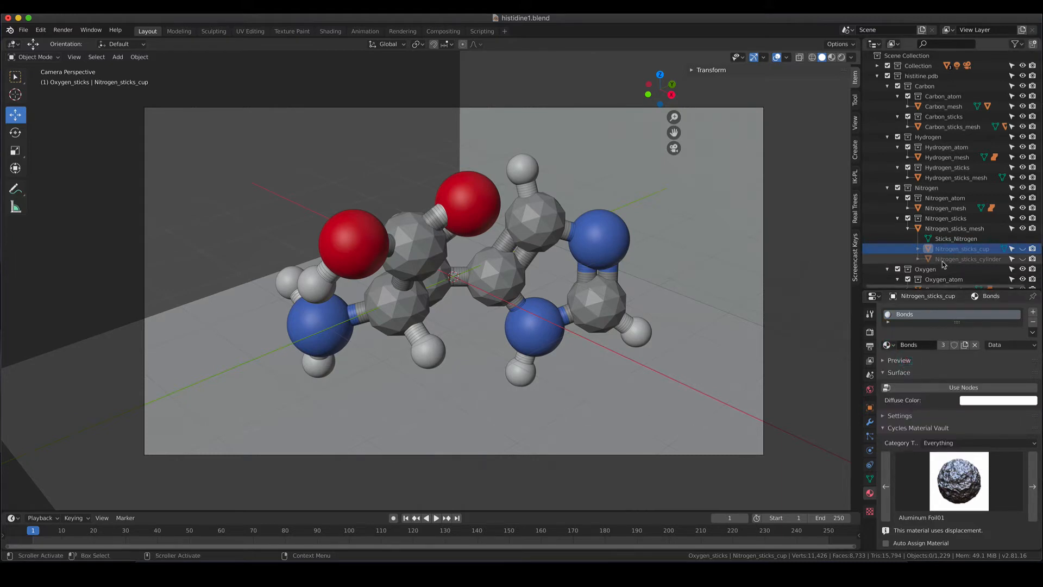
pyautogui.click(889, 345)
pyautogui.click(905, 361)
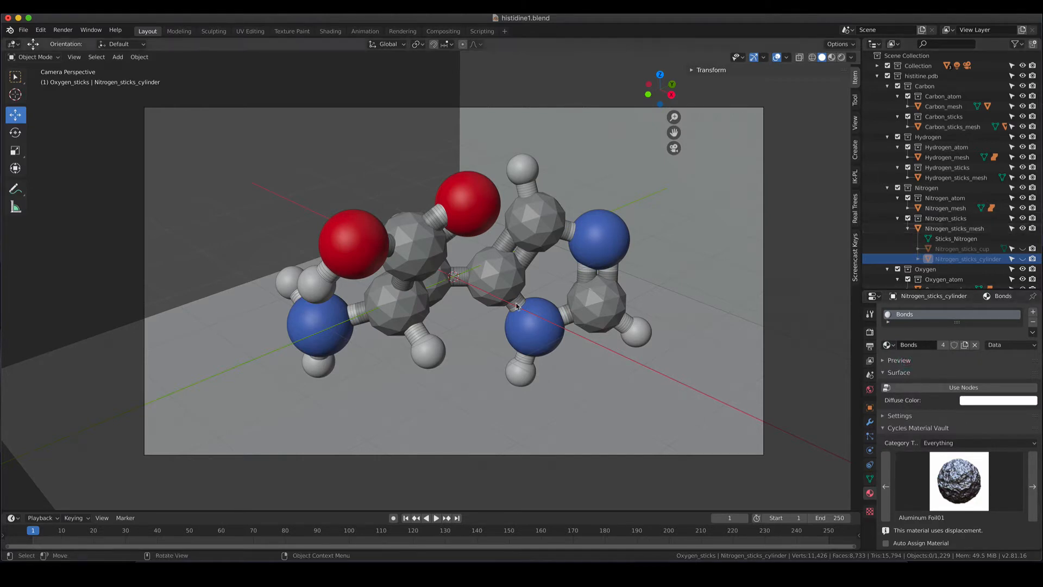
pyautogui.click(908, 228)
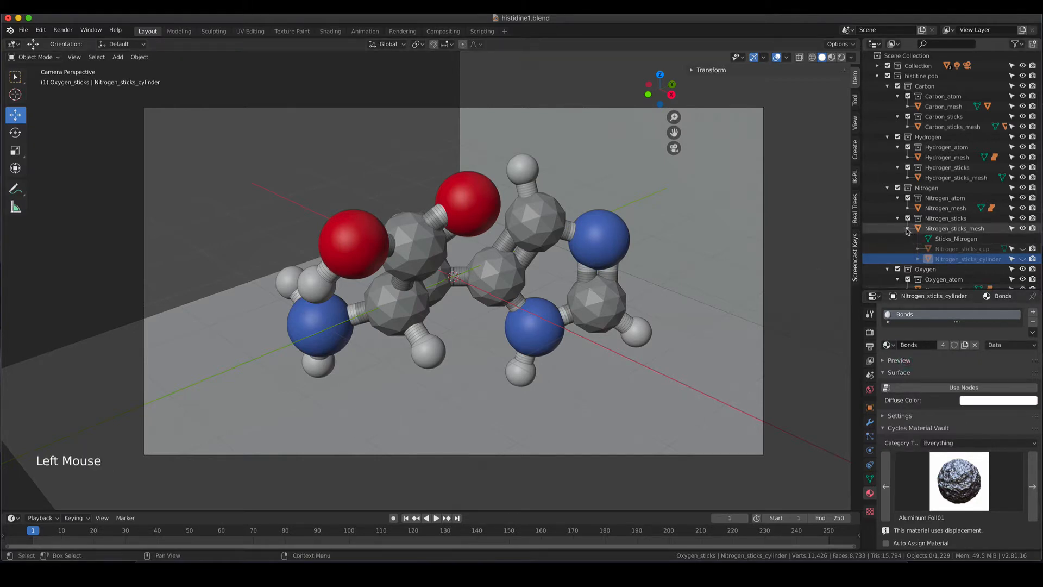
# Step: Assign the Bonds material to Hydrogen_sticks_cup and Hydrogen_sticks_cylinder under Hydrogen_sticks_mesh
pyautogui.click(908, 178)
pyautogui.click(958, 198)
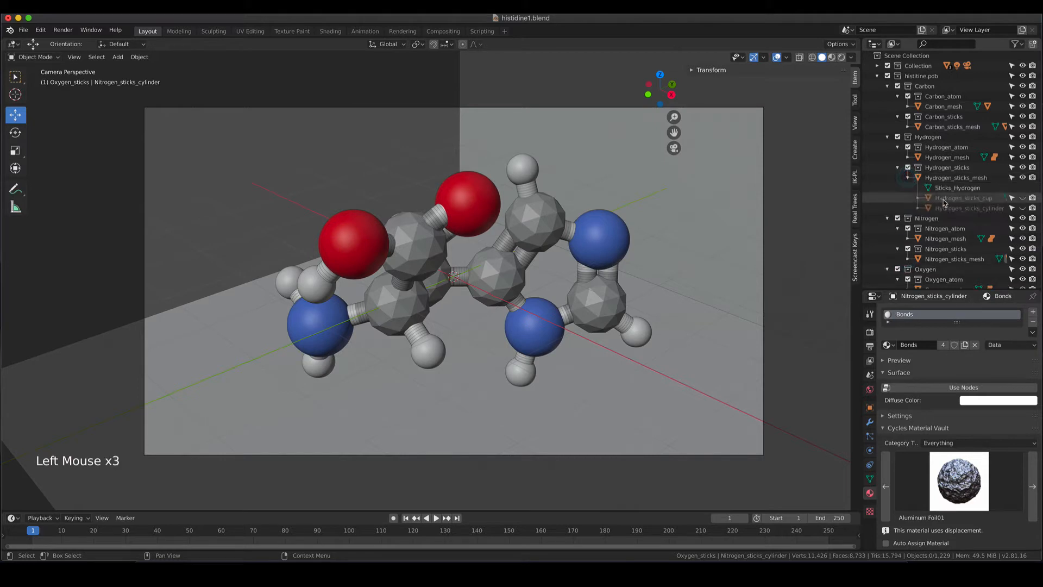
pyautogui.click(887, 345)
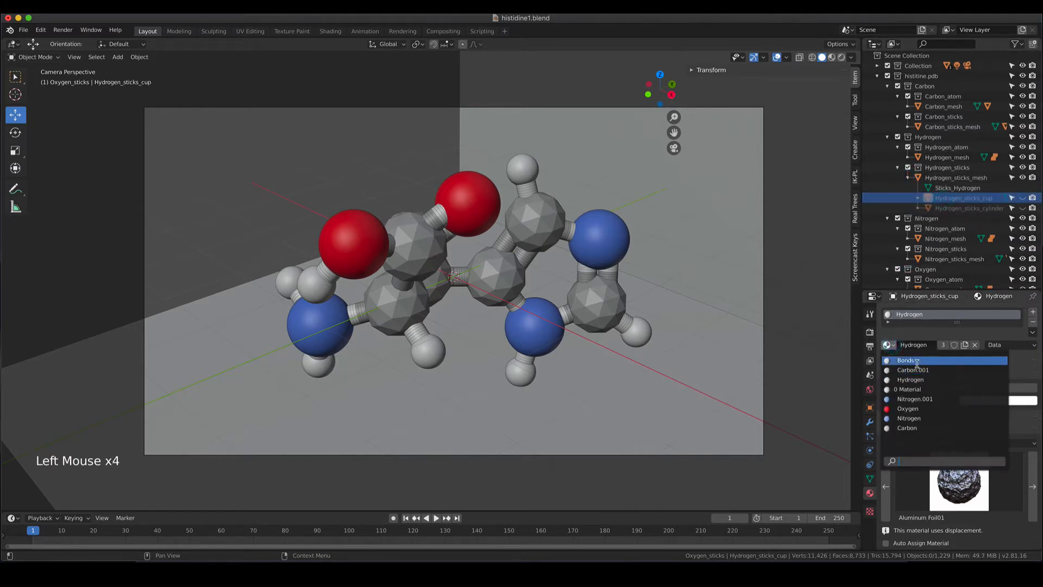
pyautogui.click(917, 363)
pyautogui.click(946, 209)
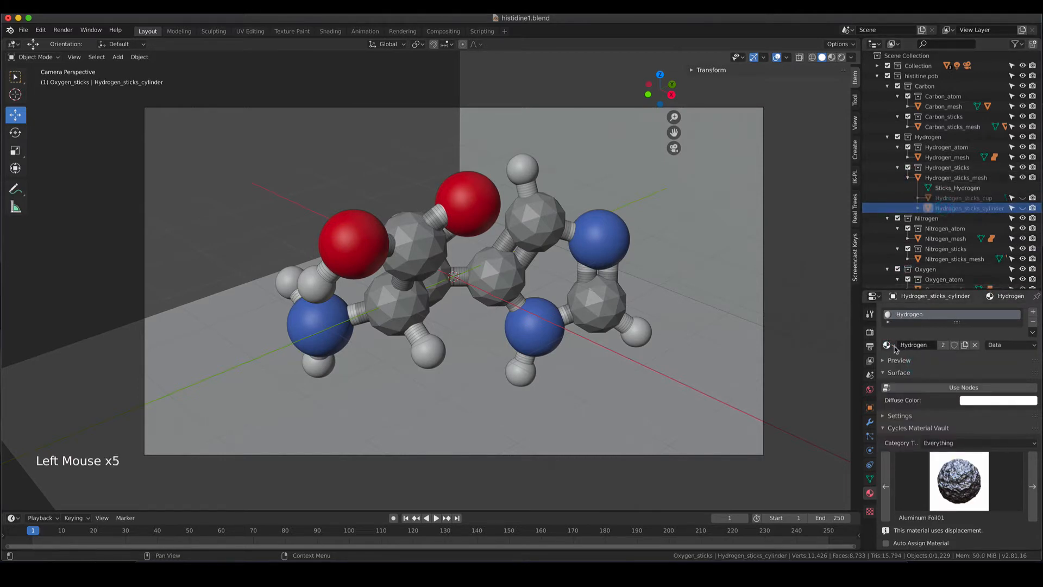
pyautogui.click(887, 345)
pyautogui.click(906, 361)
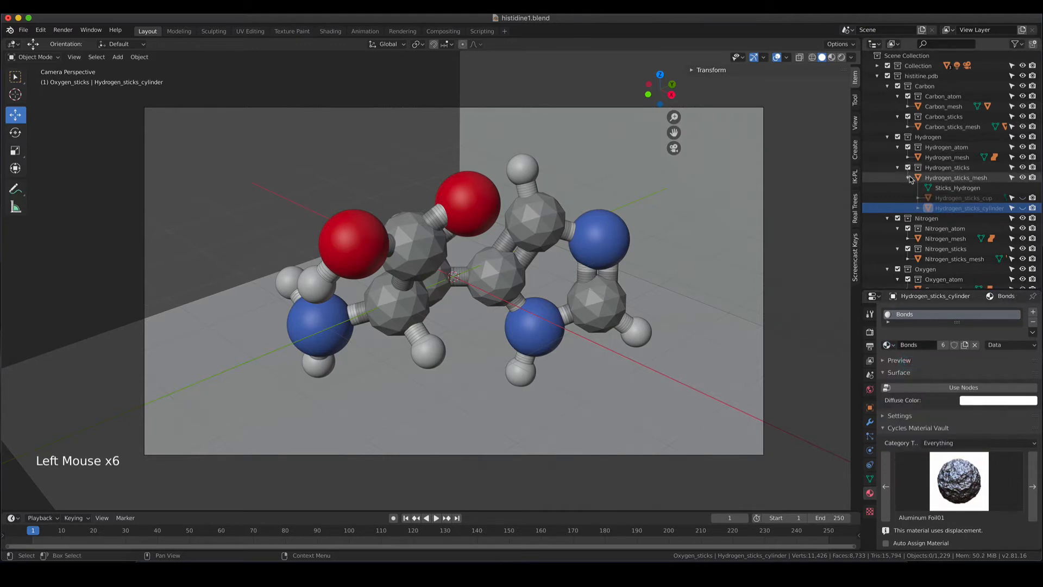
pyautogui.click(908, 177)
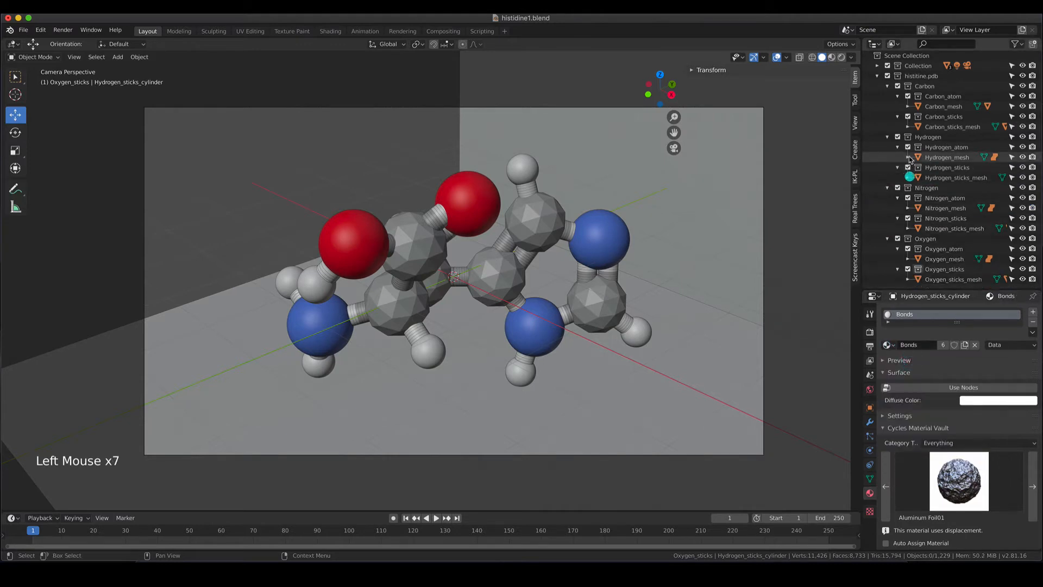
# Step: Assign the Bonds material to Carbon_sticks_cup and Carbon_sticks_cylinder under Carbon_sticks_mesh
pyautogui.click(907, 126)
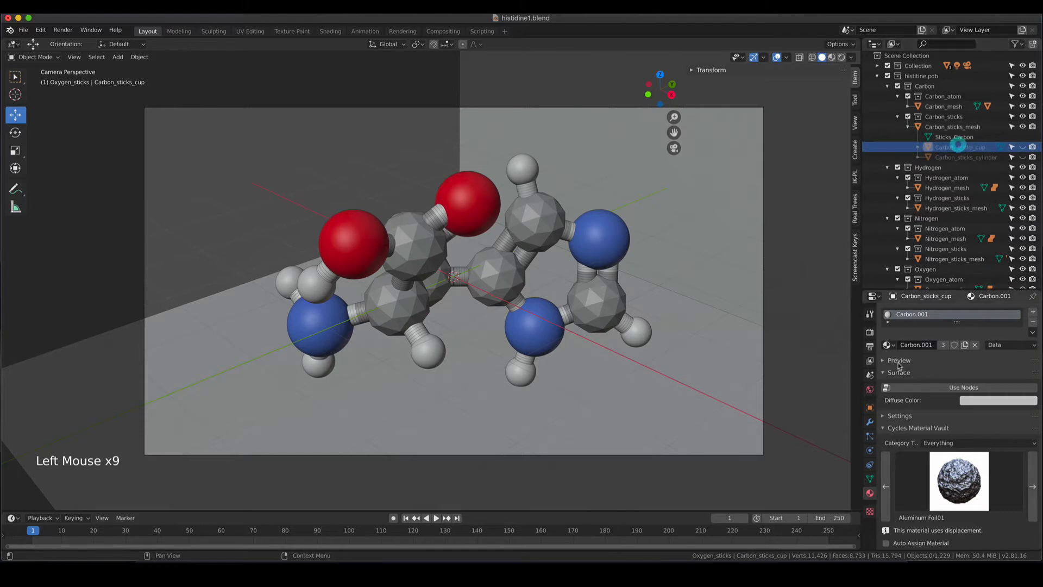
pyautogui.click(887, 344)
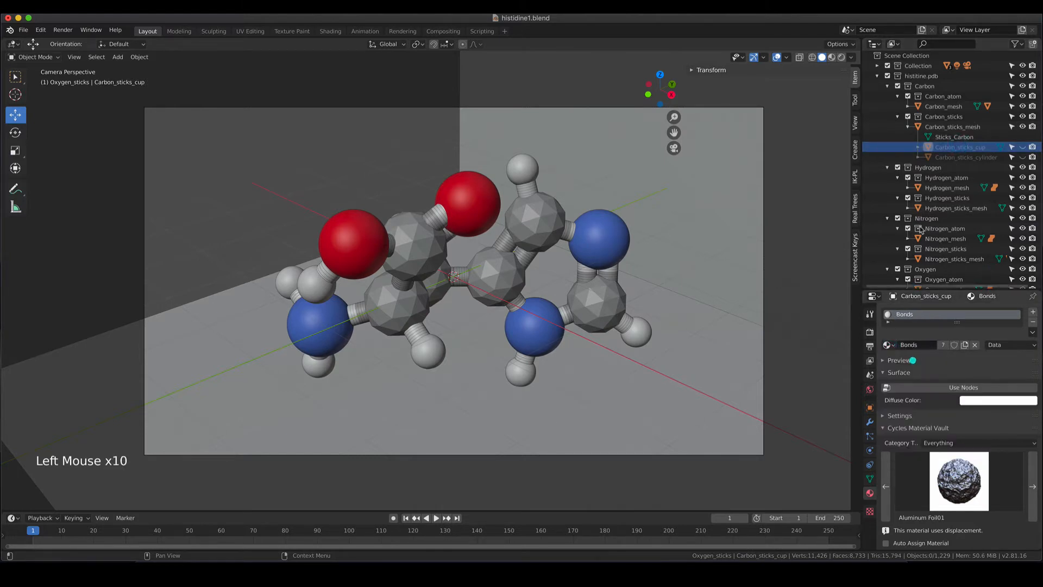
pyautogui.click(963, 157)
pyautogui.click(889, 346)
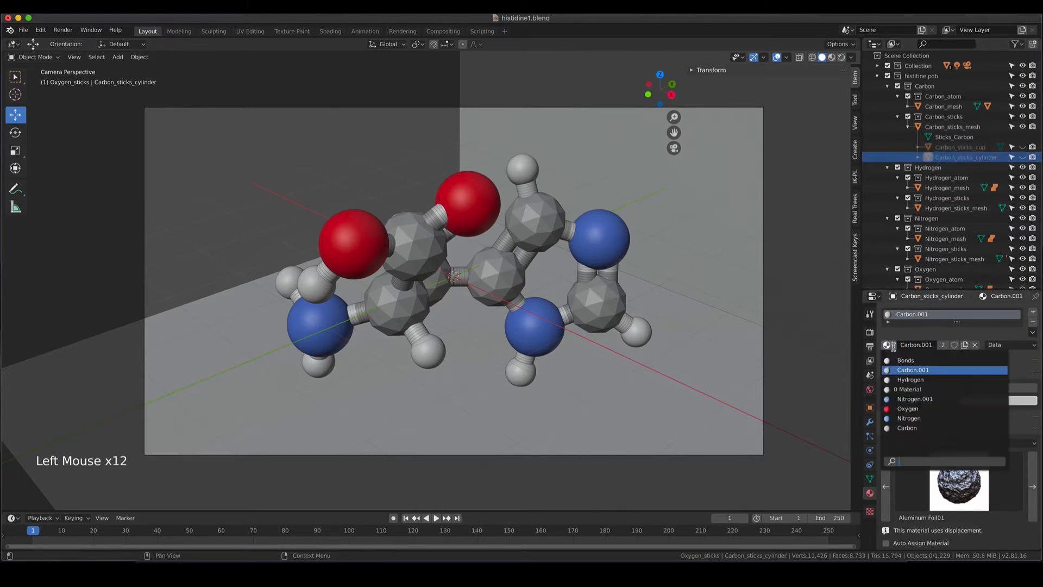
pyautogui.click(915, 359)
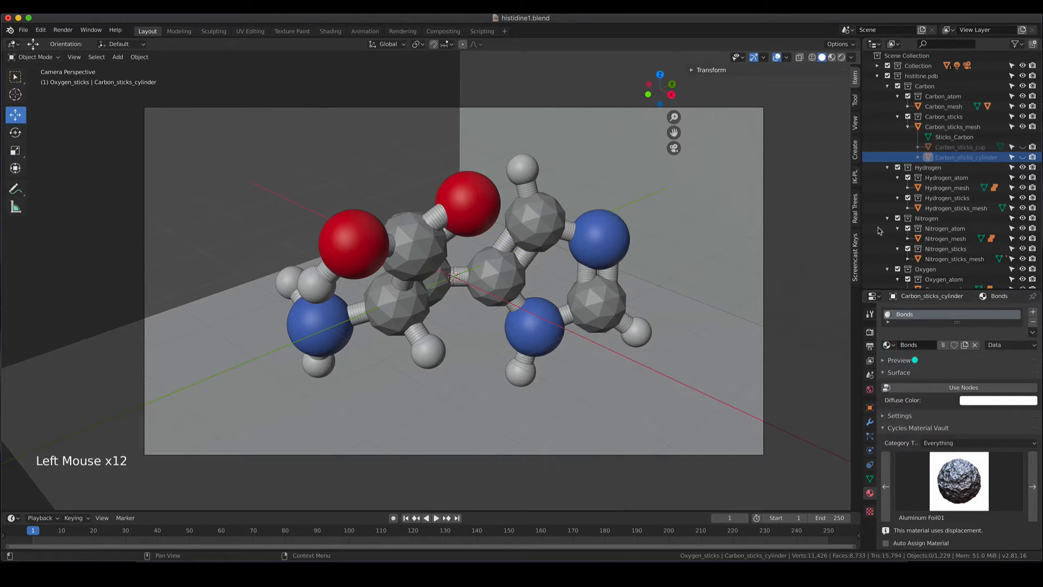
pyautogui.click(908, 126)
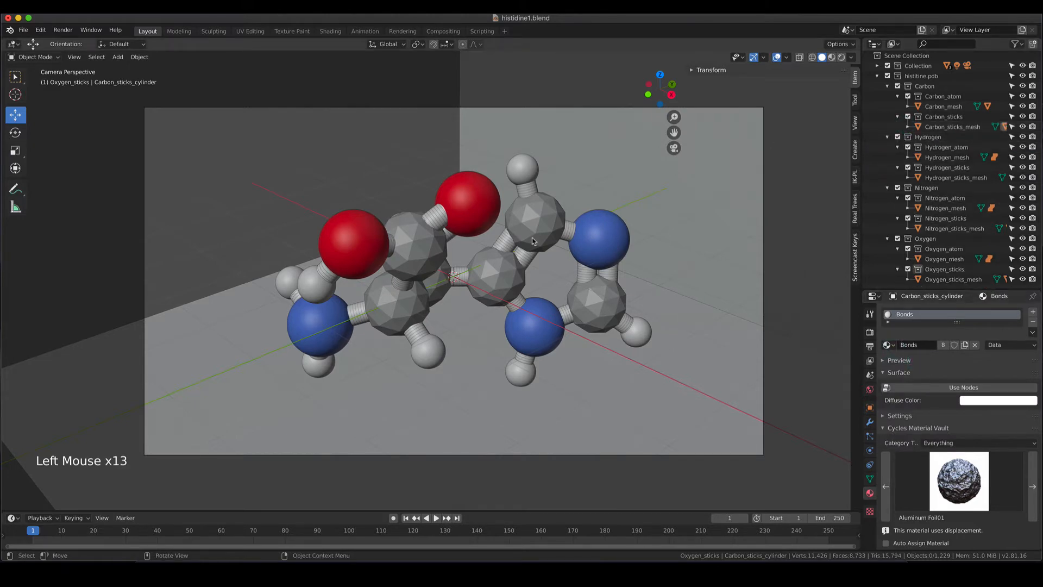
# Step: Try a yellow diffuse color on the Bonds material in rendered shading and restore it to white
pyautogui.press('z')
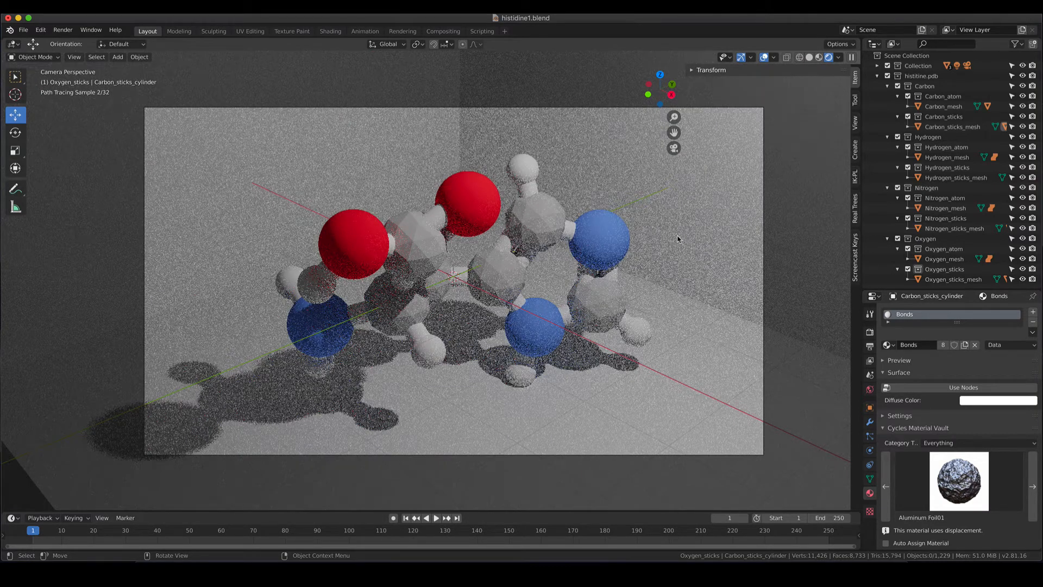
pyautogui.click(982, 406)
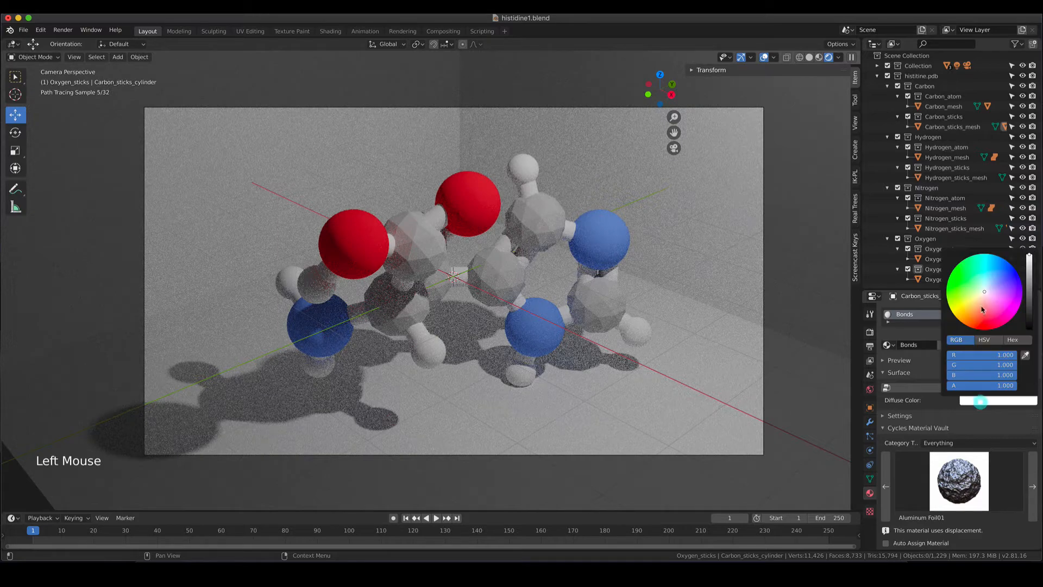
pyautogui.click(962, 302)
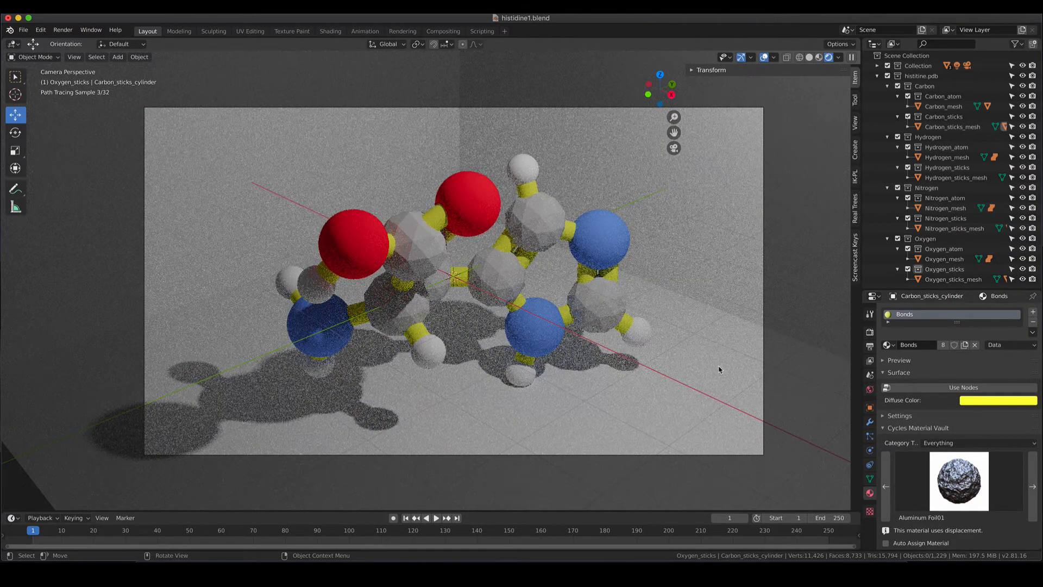
pyautogui.click(1004, 402)
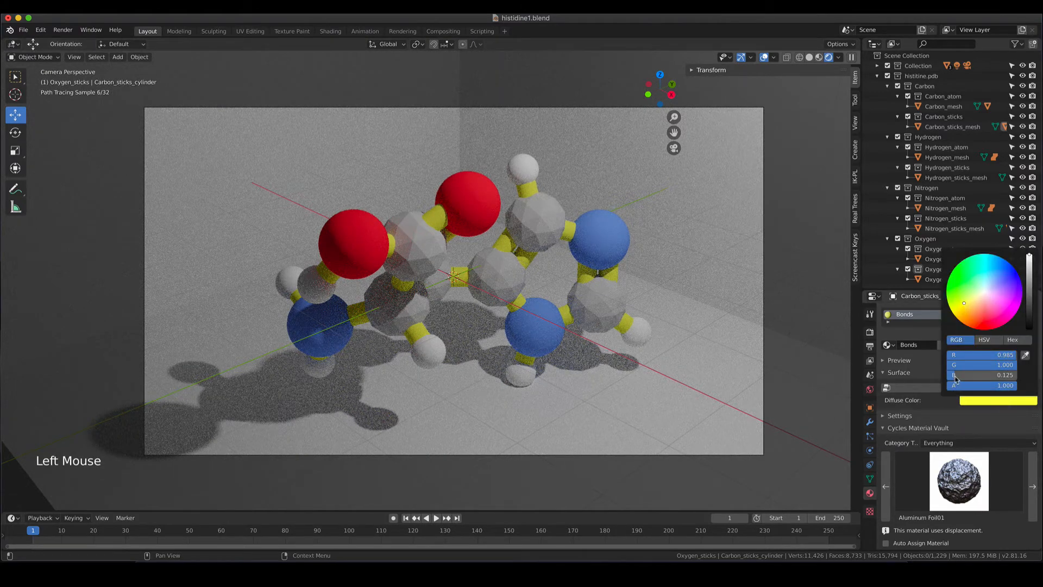
pyautogui.moveTo(978, 376); pyautogui.dragTo(1035, 376)
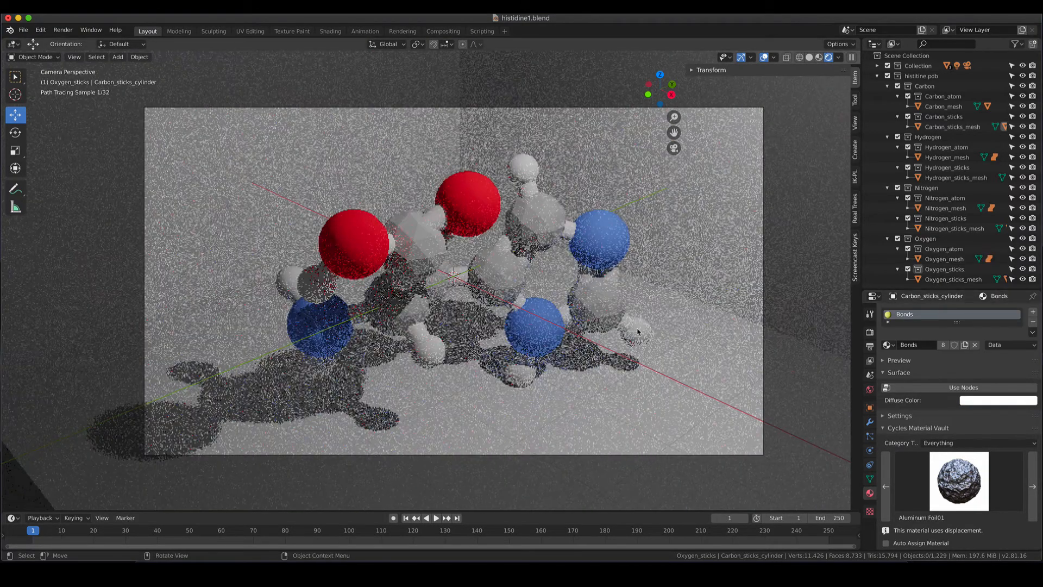
# Step: Select Carbon_ball.005 under Carbon_mesh and darken the Carbon material's diffuse color to a medium grey
pyautogui.click(942, 106)
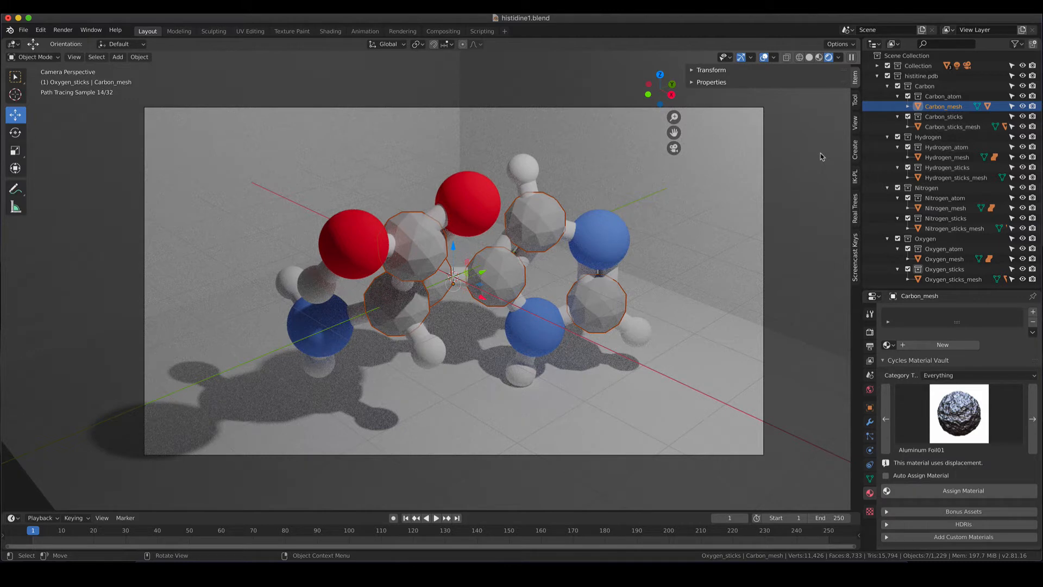
pyautogui.click(908, 107)
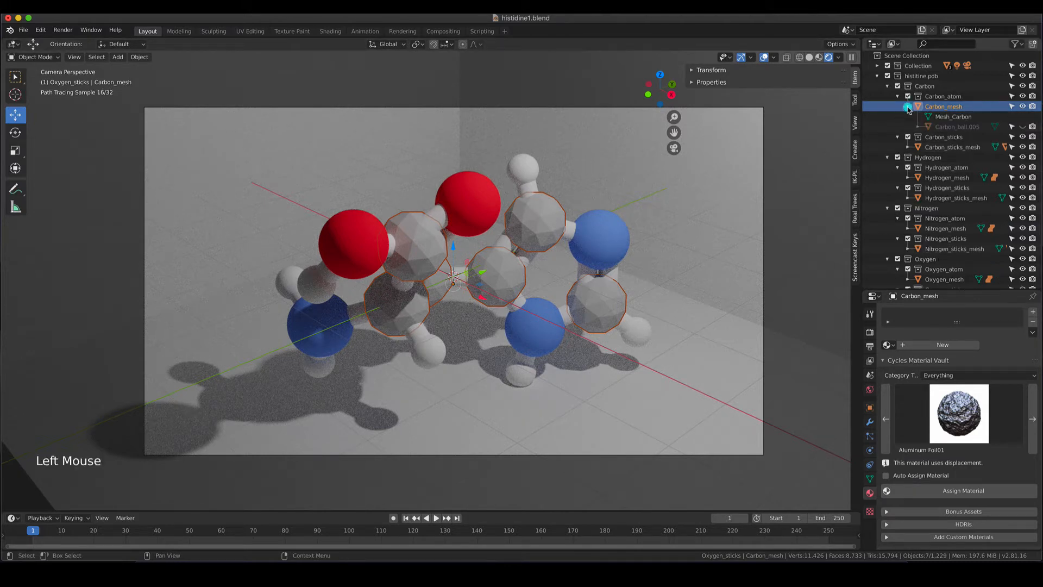
pyautogui.click(948, 128)
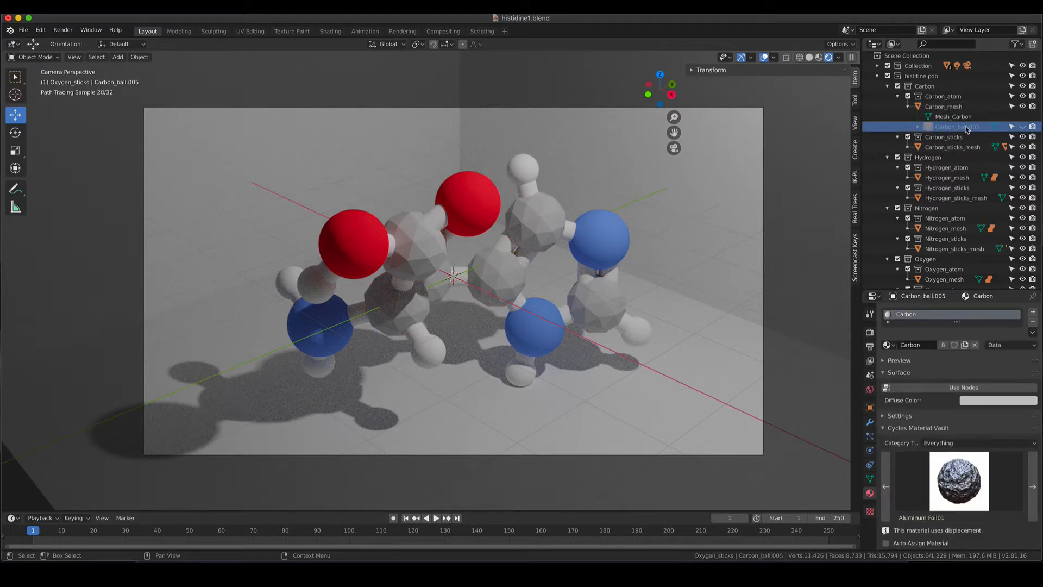
pyautogui.click(988, 405)
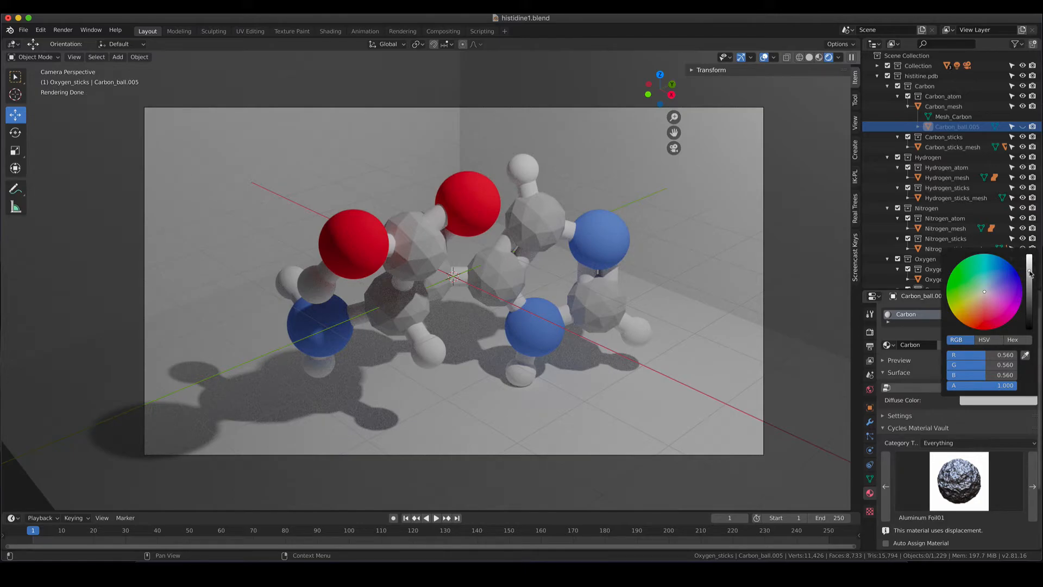
pyautogui.moveTo(1030, 273); pyautogui.dragTo(1029, 294)
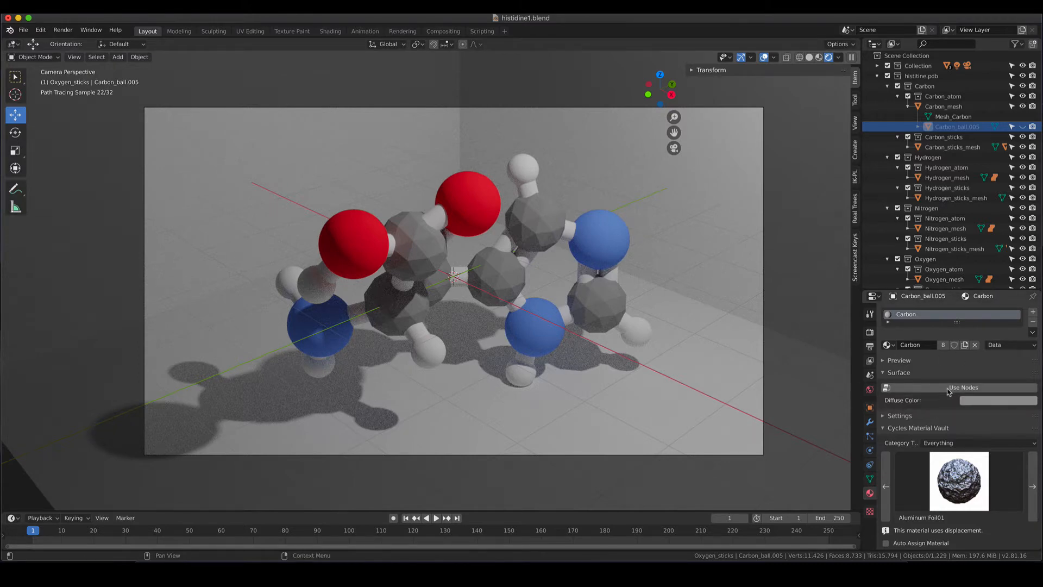
# Step: Enable nodes for the Carbon material and look through its Principled BSDF settings
pyautogui.click(988, 389)
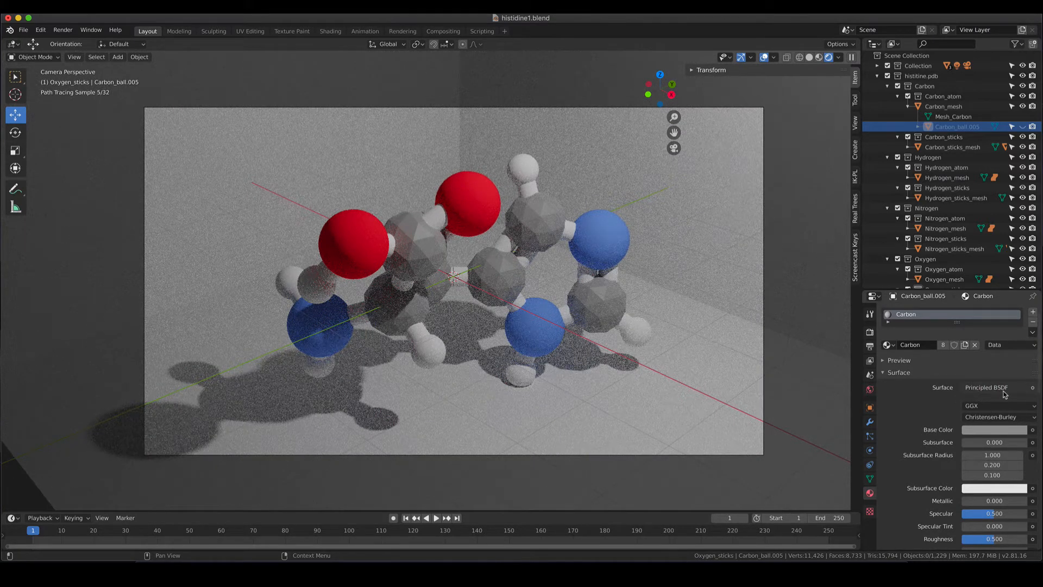
pyautogui.scroll(-4, 934, 415)
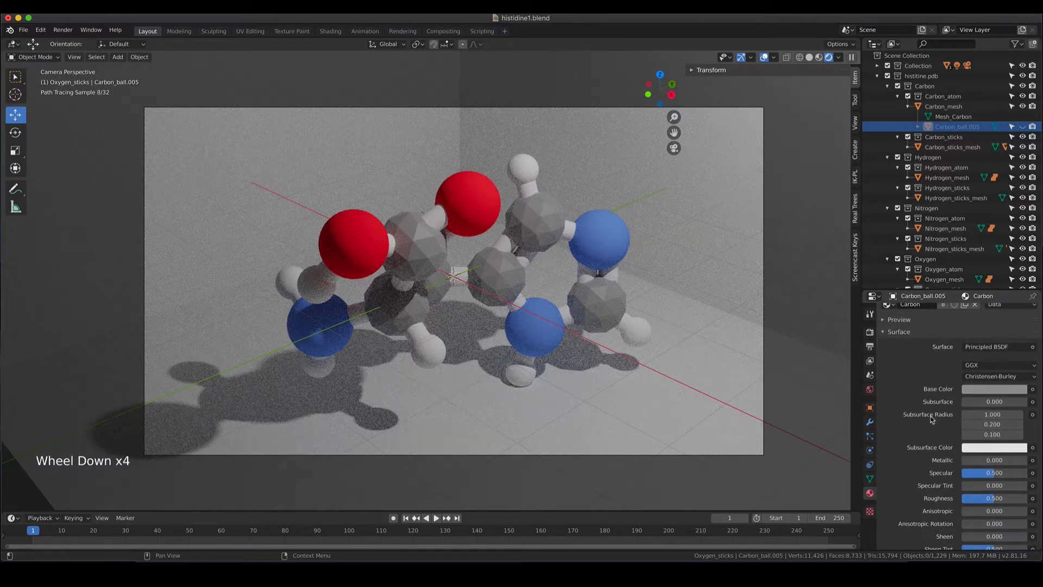
pyautogui.scroll(-8, 933, 418)
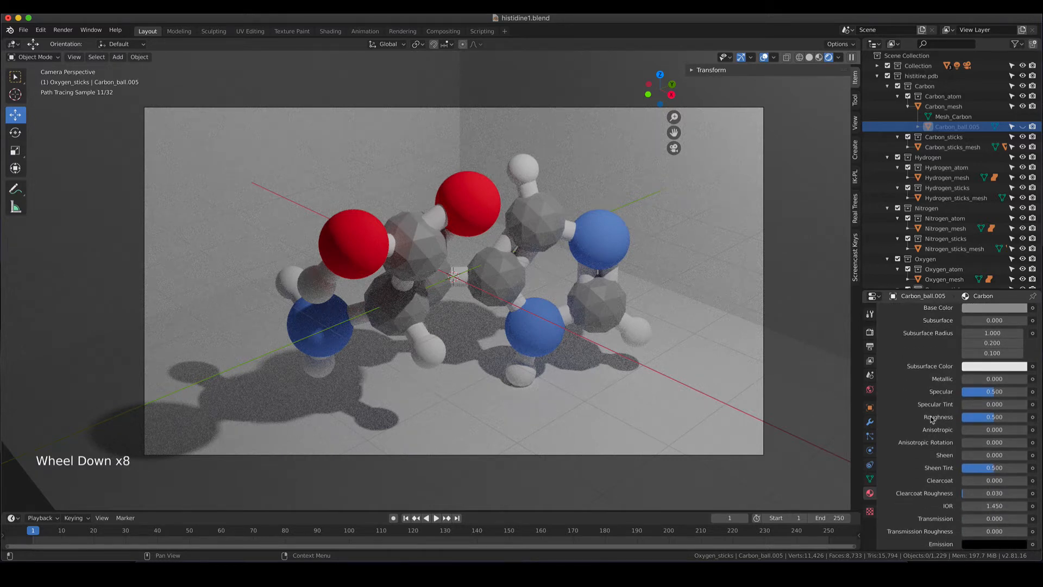
pyautogui.scroll(-4, 933, 419)
pyautogui.scroll(6, 932, 419)
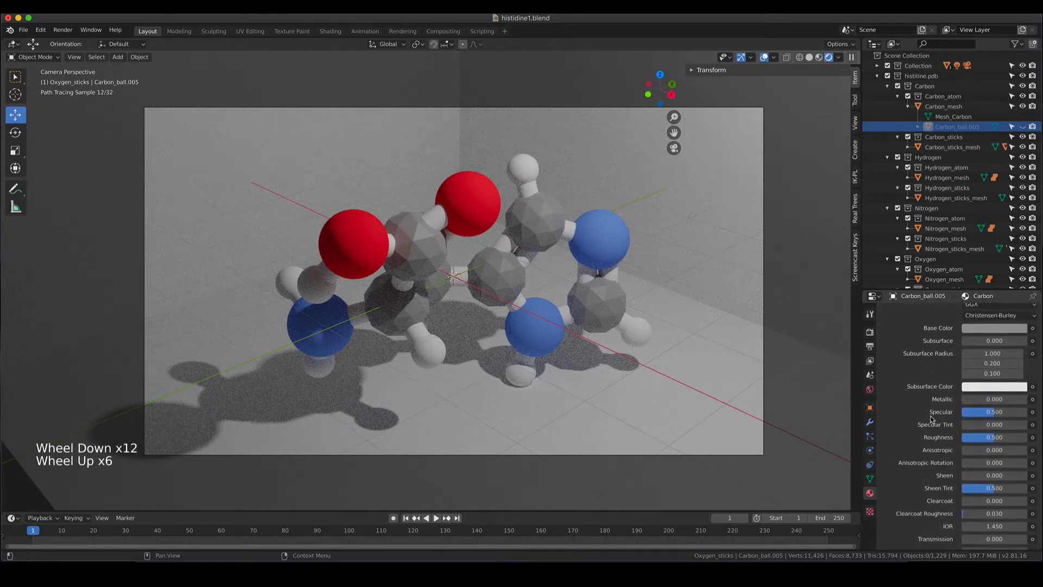
pyautogui.scroll(9, 933, 418)
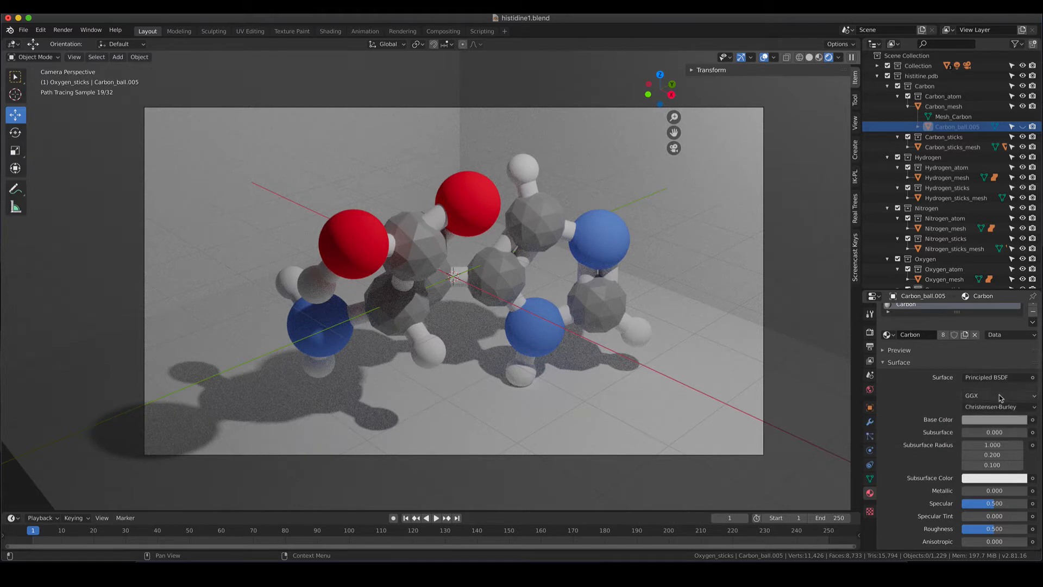
# Step: Change the Carbon material's surface shader to Glass BSDF and show the material preview
pyautogui.click(1000, 377)
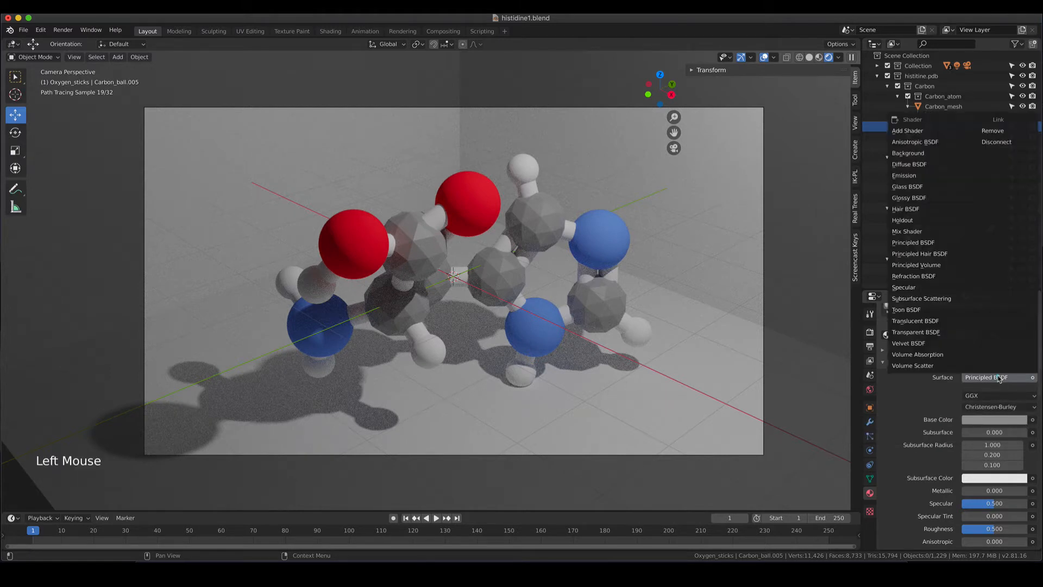
pyautogui.click(935, 383)
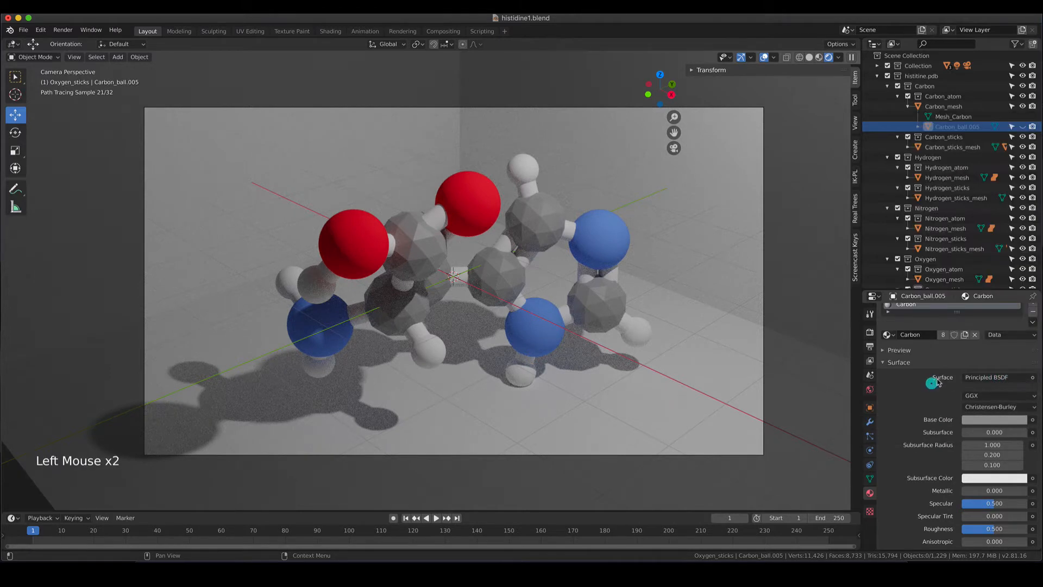
pyautogui.click(978, 379)
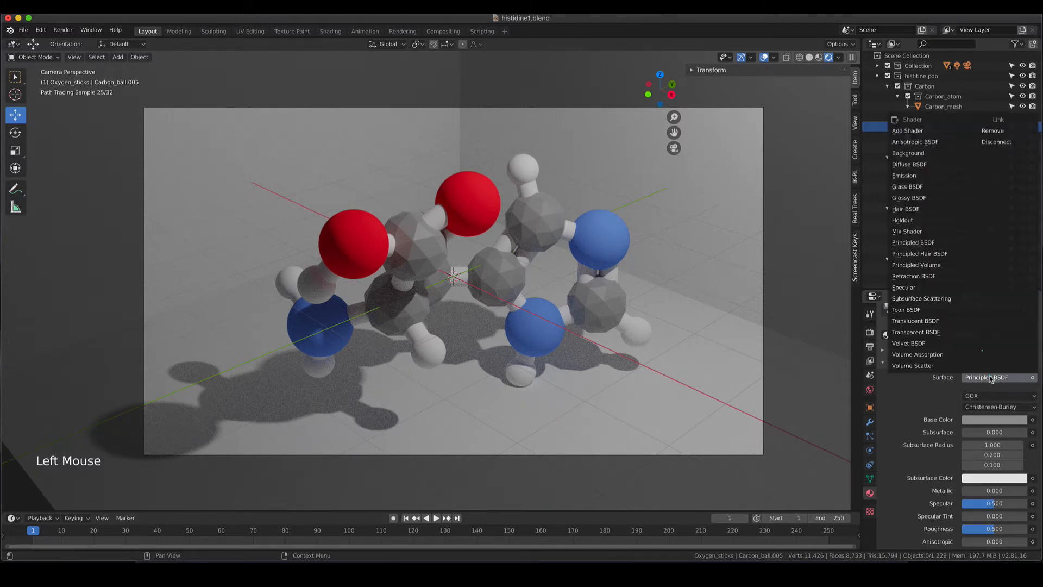
pyautogui.click(932, 187)
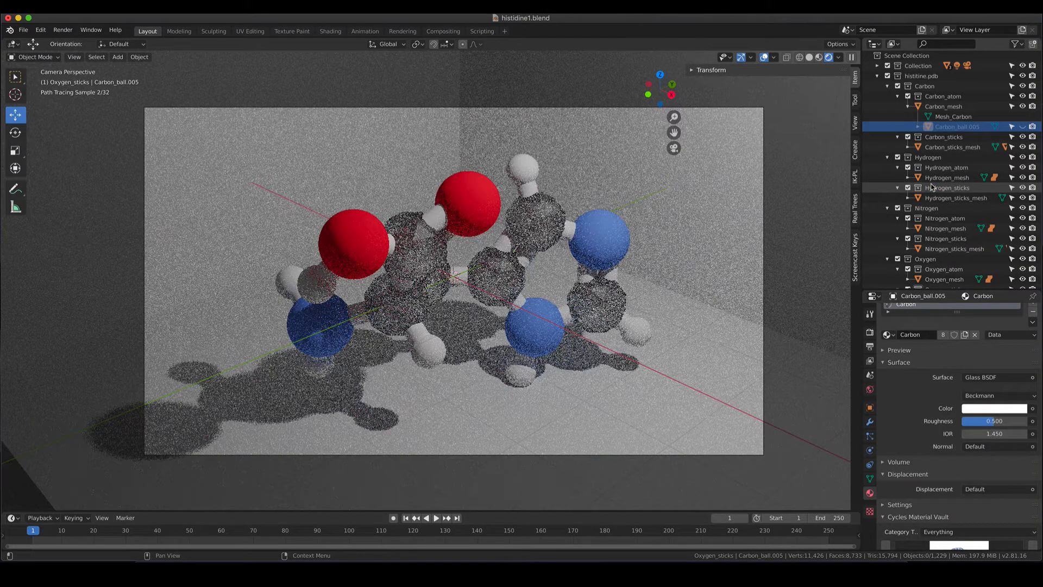
pyautogui.click(881, 350)
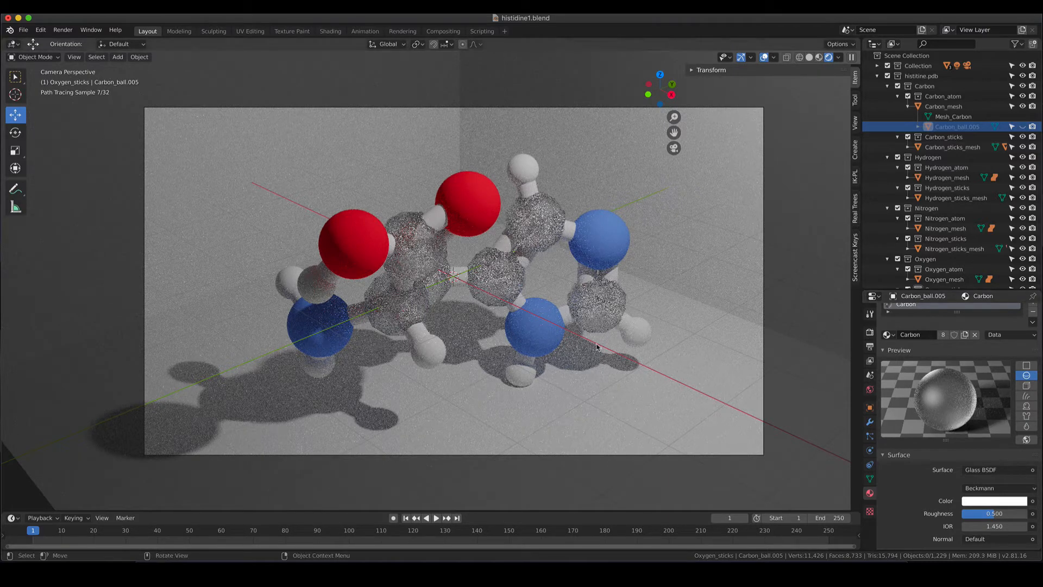
# Step: Compare the glass carbon atoms in solid and rendered shading, and leave the viewport in solid shading
pyautogui.press('z')
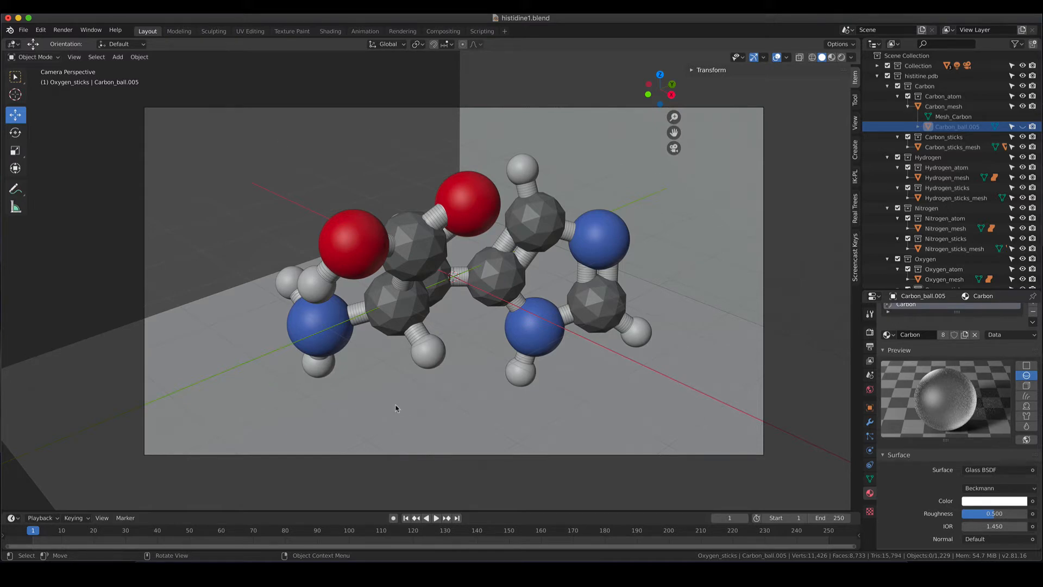
pyautogui.press('z')
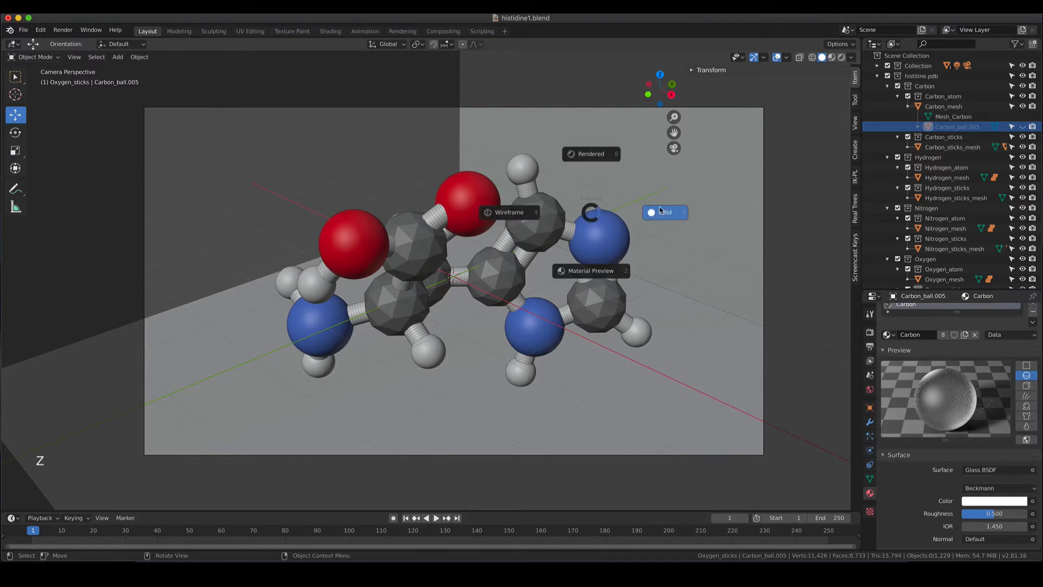
pyautogui.click(584, 156)
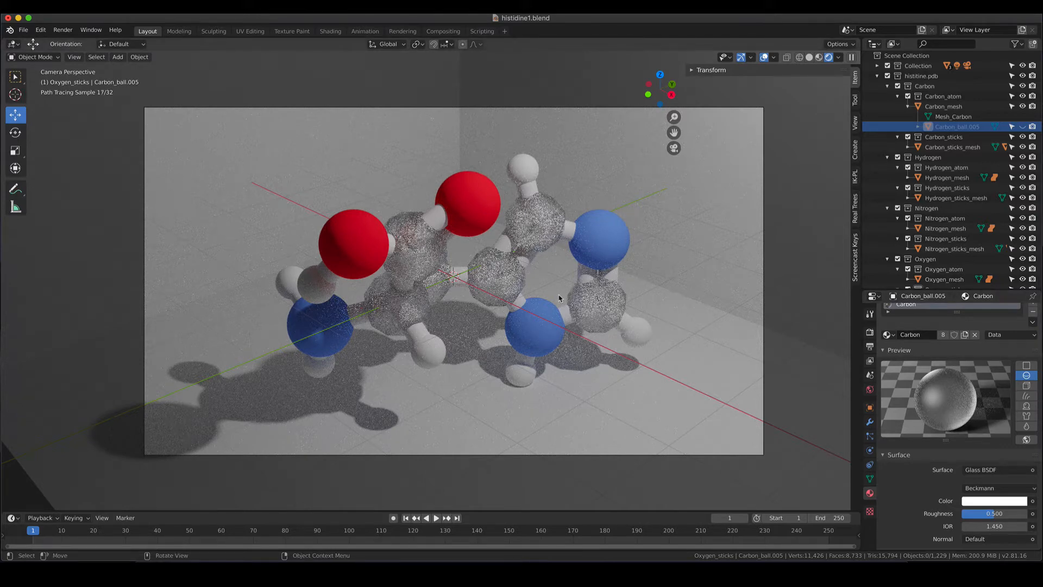
pyautogui.press('z')
pyautogui.click(637, 298)
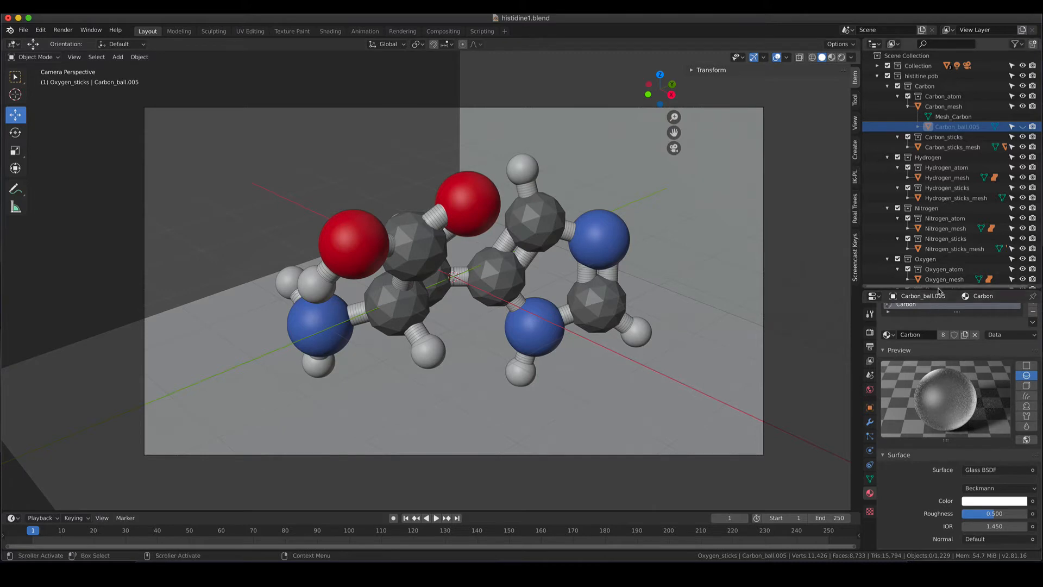
# Step: Enlarge the material properties area and set the Carbon glass color to a slightly darkened pale yellow
pyautogui.moveTo(938, 292); pyautogui.dragTo(958, 99)
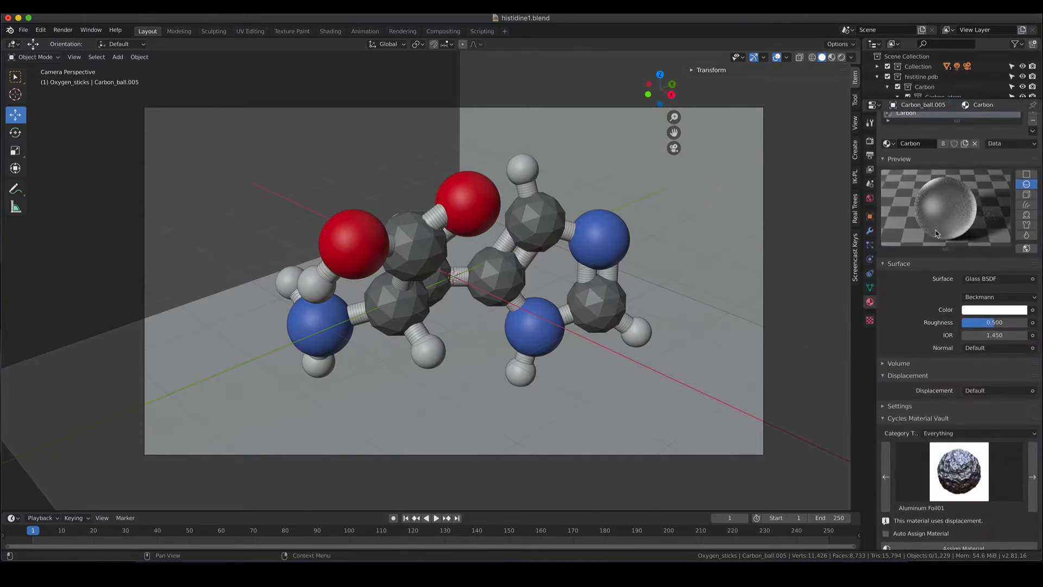
pyautogui.click(976, 314)
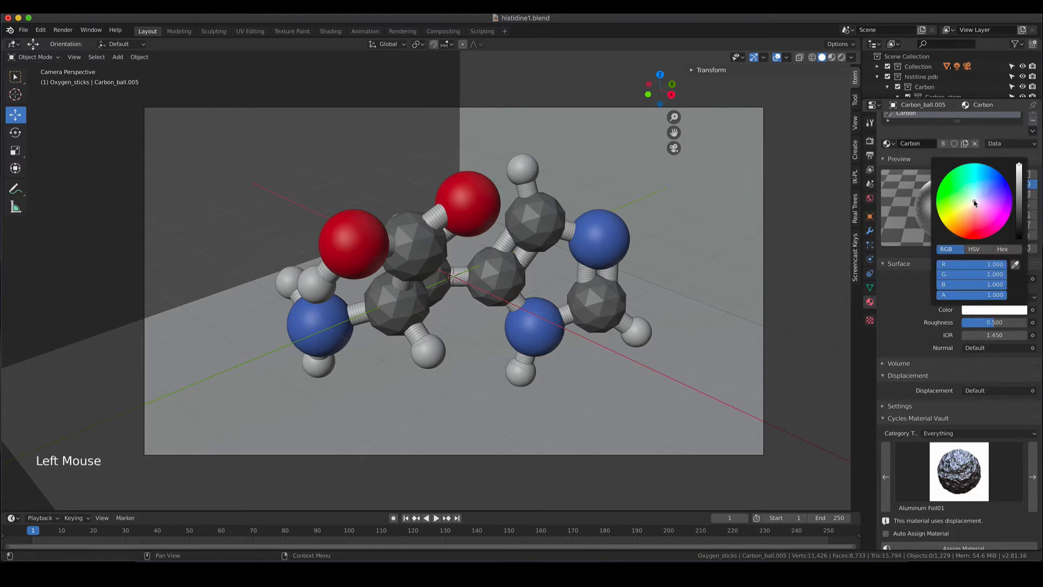
pyautogui.moveTo(974, 203); pyautogui.dragTo(970, 203)
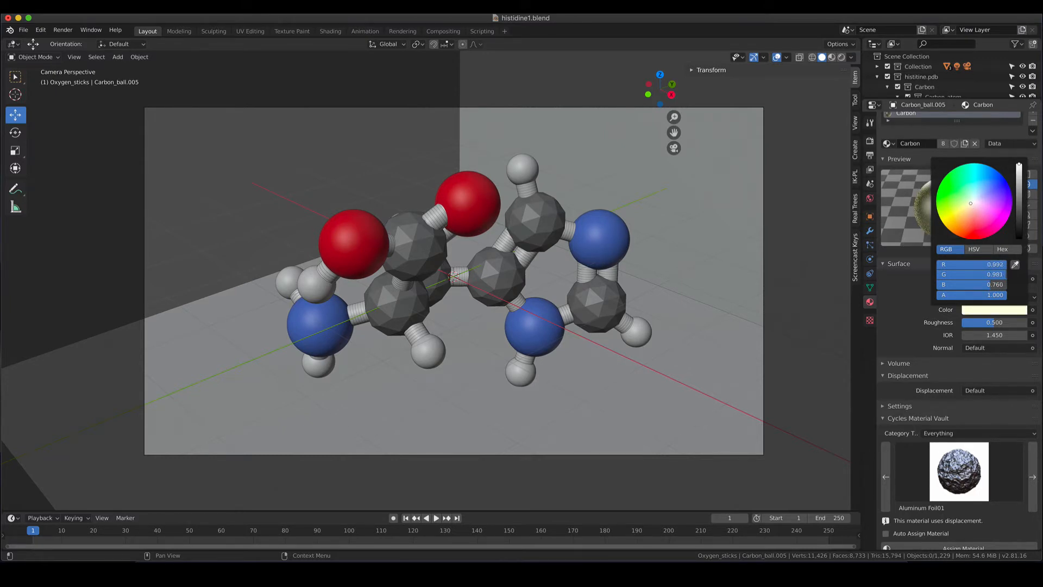
pyautogui.moveTo(1019, 165); pyautogui.dragTo(1020, 174)
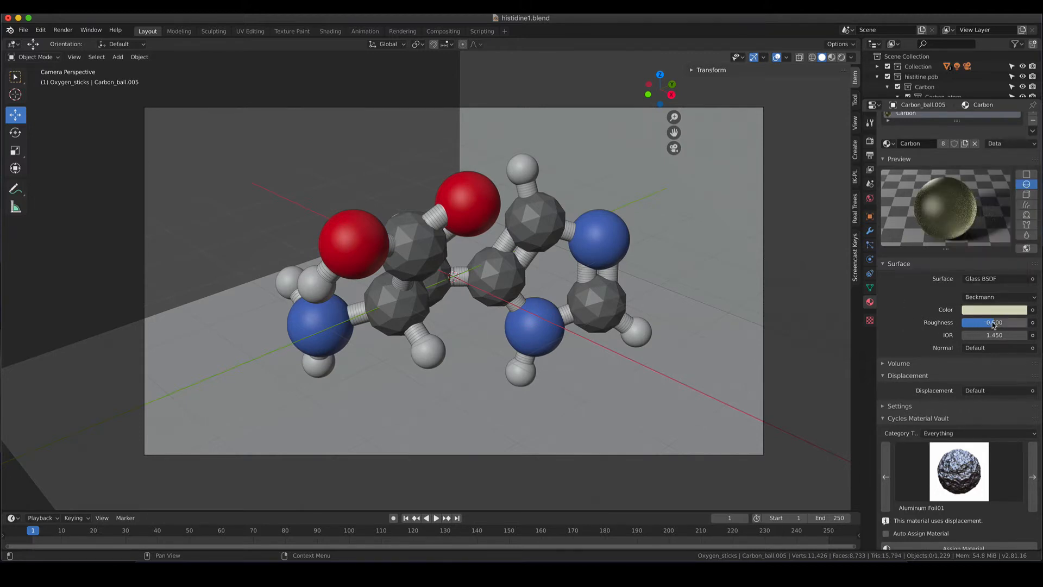
# Step: Try several roughness values from 0 upward on the Carbon glass material and set the roughness to 0.5
pyautogui.moveTo(992, 326); pyautogui.dragTo(963, 326)
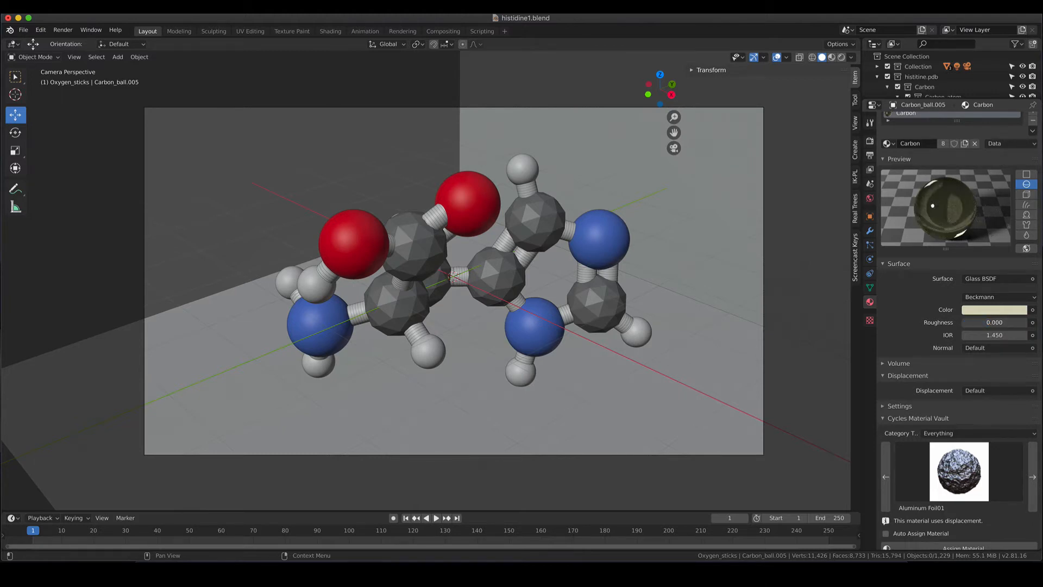
pyautogui.moveTo(965, 322); pyautogui.dragTo(974, 322)
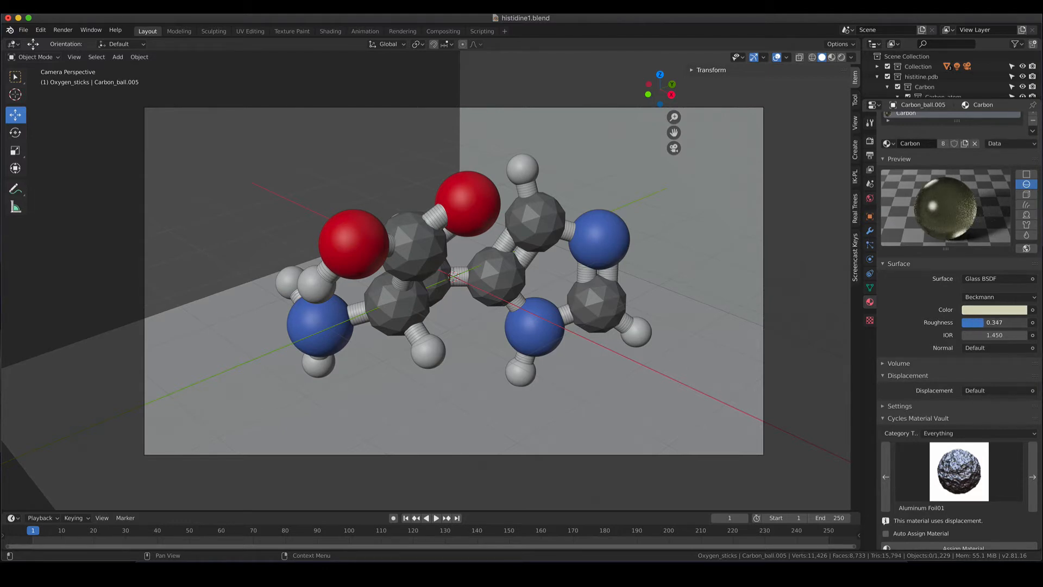
pyautogui.moveTo(985, 322); pyautogui.dragTo(995, 322)
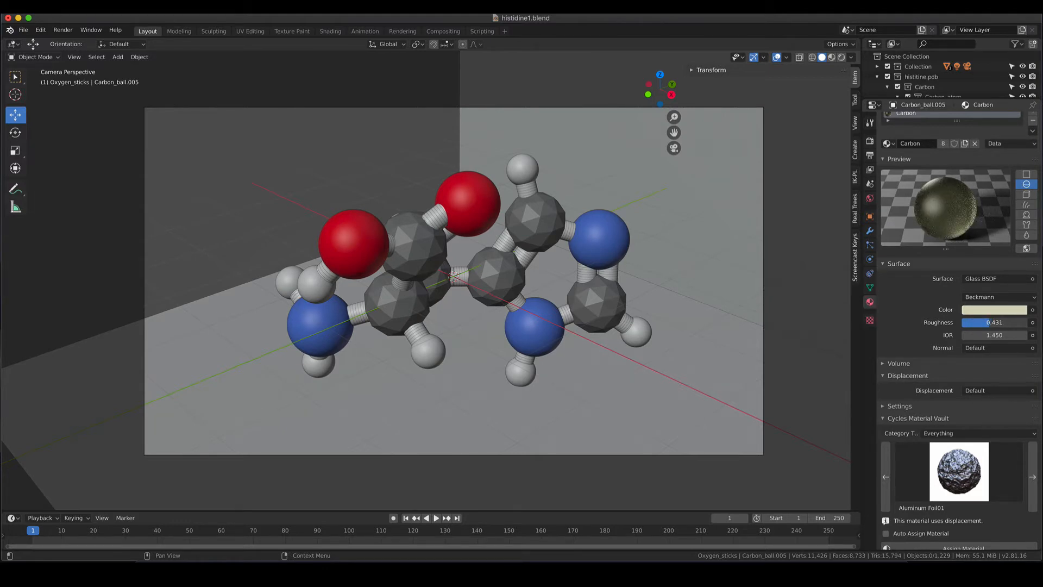
pyautogui.click(998, 322)
pyautogui.moveTo(1006, 323); pyautogui.dragTo(885, 323)
pyautogui.write('0.5')
pyautogui.press('Return')
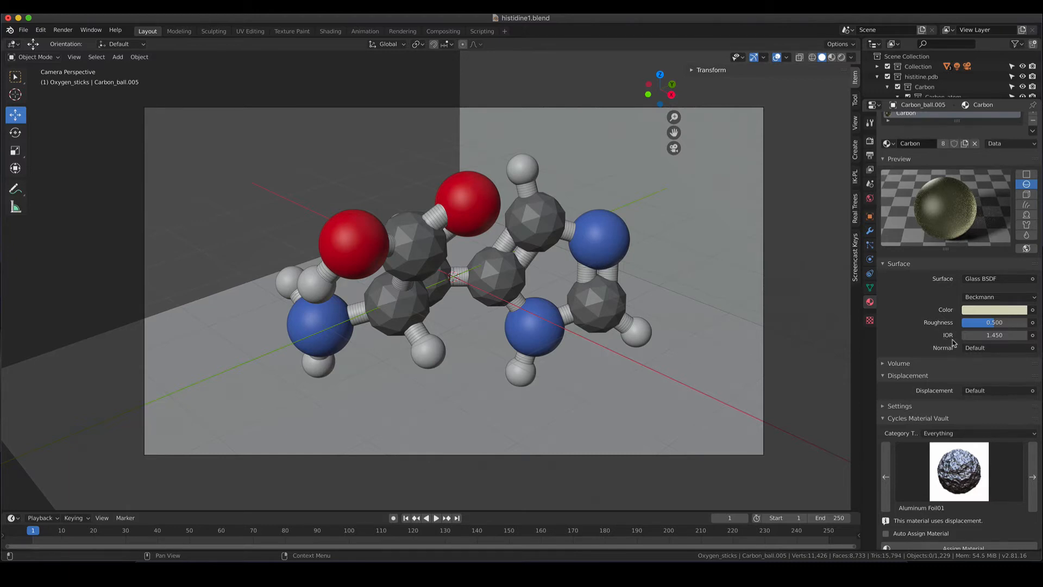
# Step: Try an IOR of 1 on the Carbon glass material and settle on an IOR of 1.2
pyautogui.click(1002, 335)
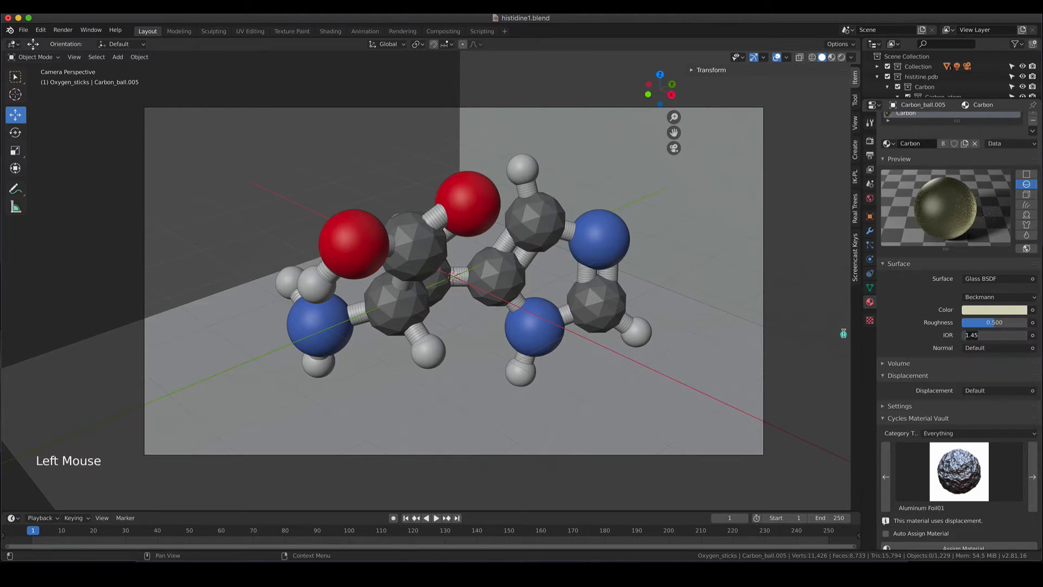
pyautogui.write('1')
pyautogui.press('Return')
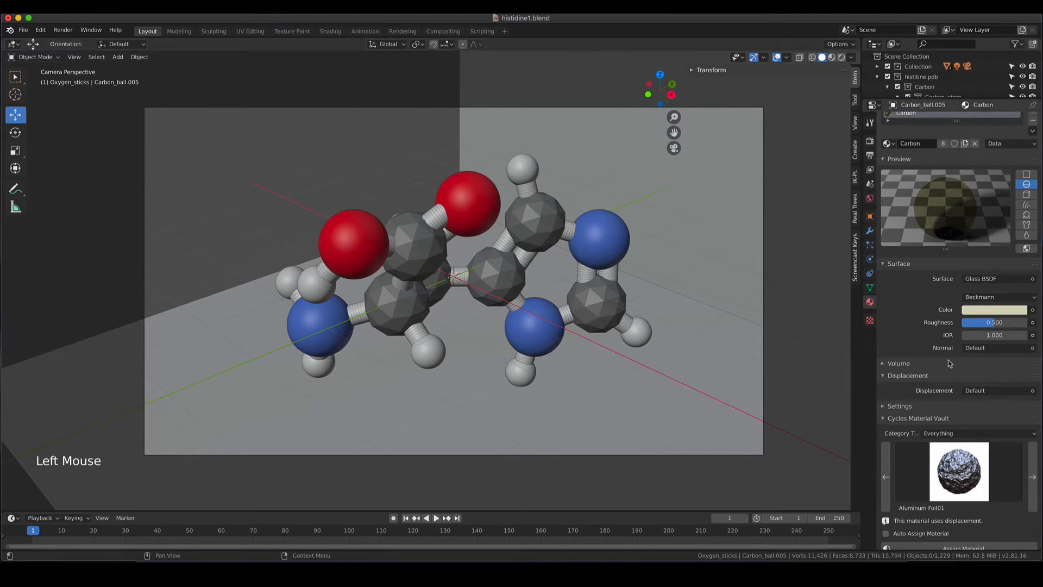
pyautogui.click(987, 334)
pyautogui.write('1.2')
pyautogui.press('Return')
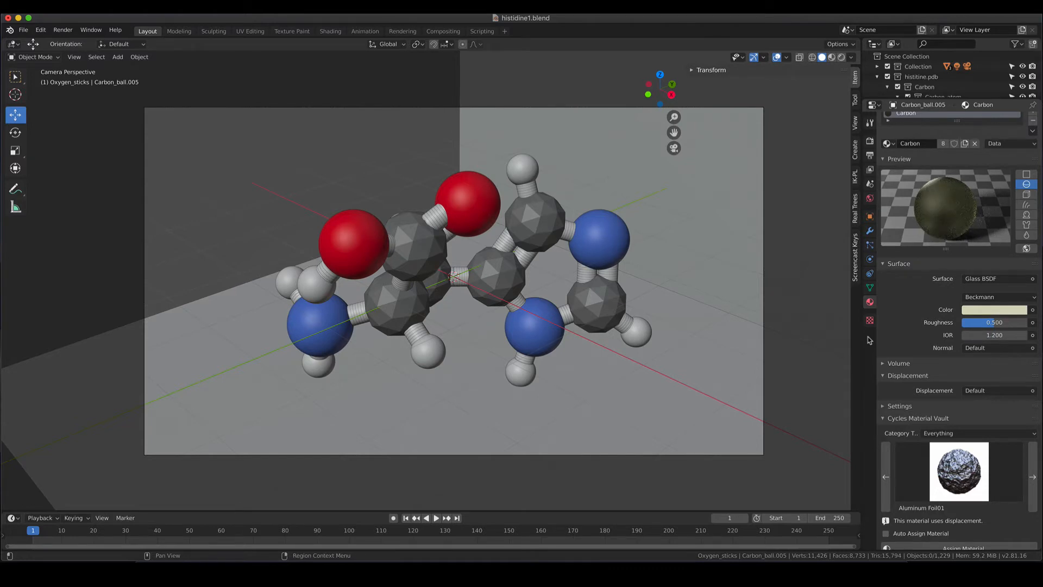
# Step: Try IOR values of 1.45, 2 and 17 on the Carbon glass material
pyautogui.click(991, 335)
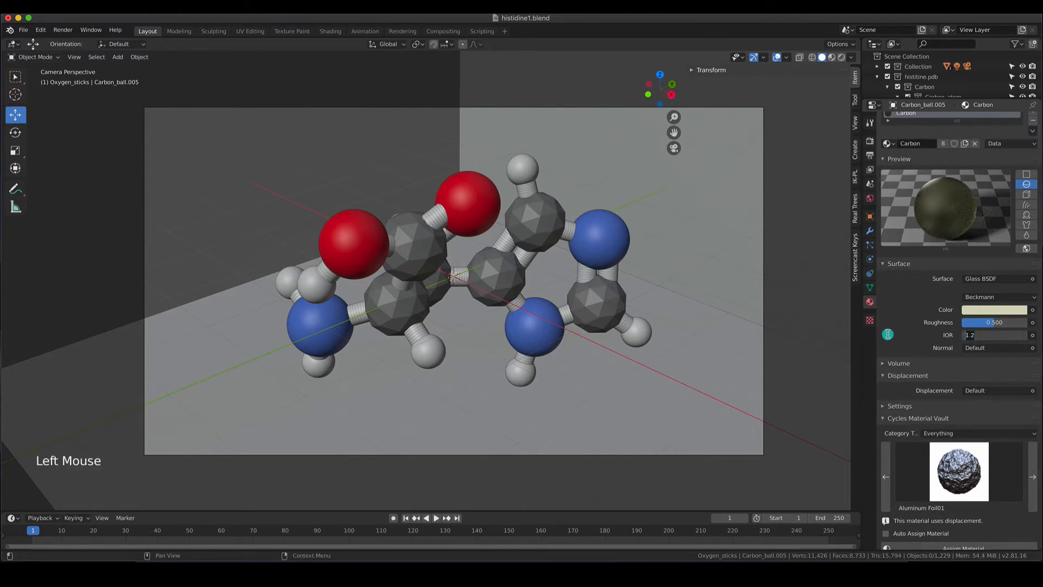
pyautogui.write('1.45')
pyautogui.press('Return')
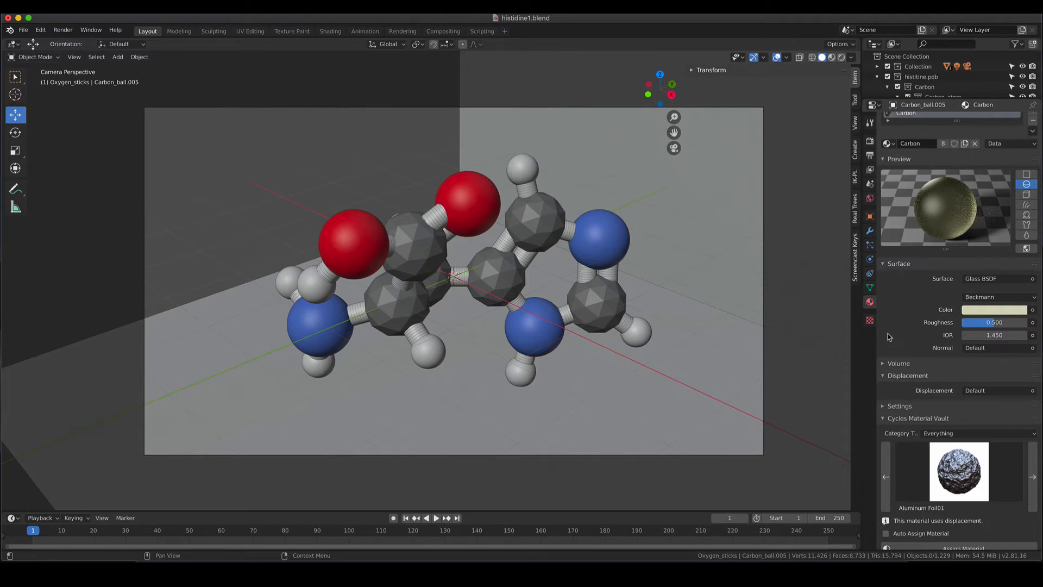
pyautogui.click(1001, 334)
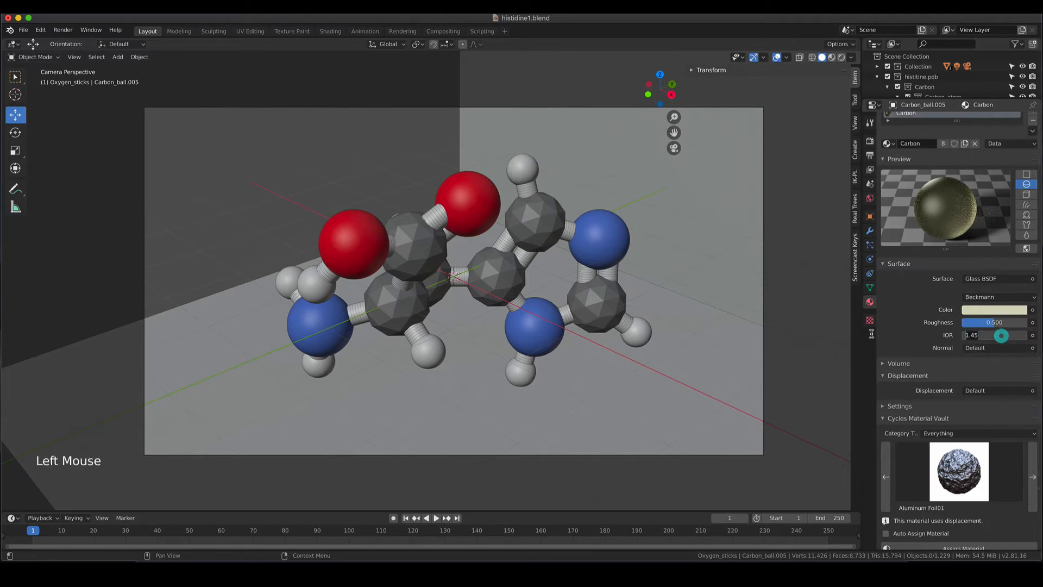
pyautogui.write('2')
pyautogui.press('Return')
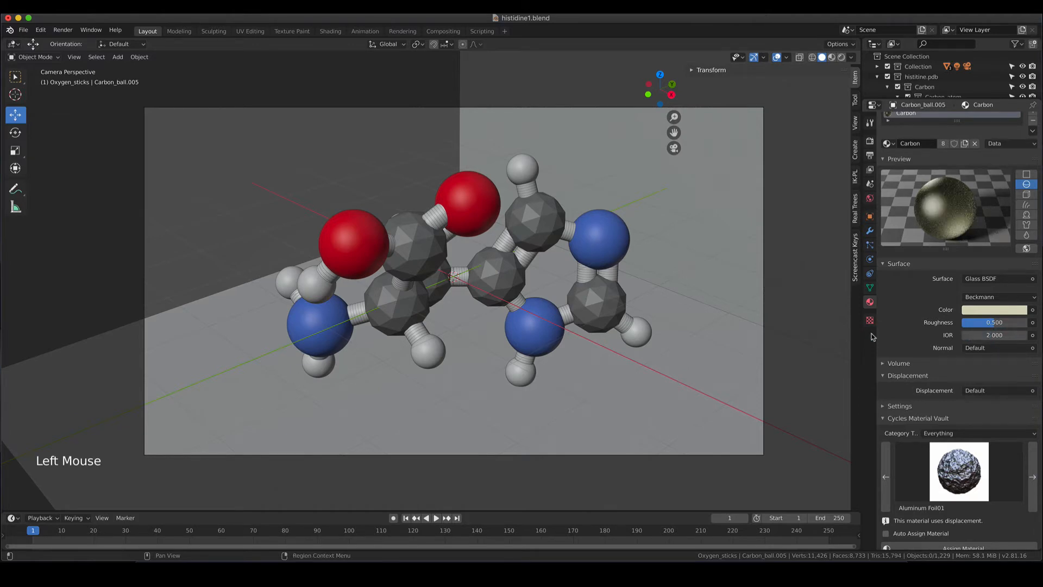
pyautogui.moveTo(994, 335)
pyautogui.mouseDown()
pyautogui.moveTo(1032, 335)
pyautogui.moveTo(985, 335)
pyautogui.mouseUp()
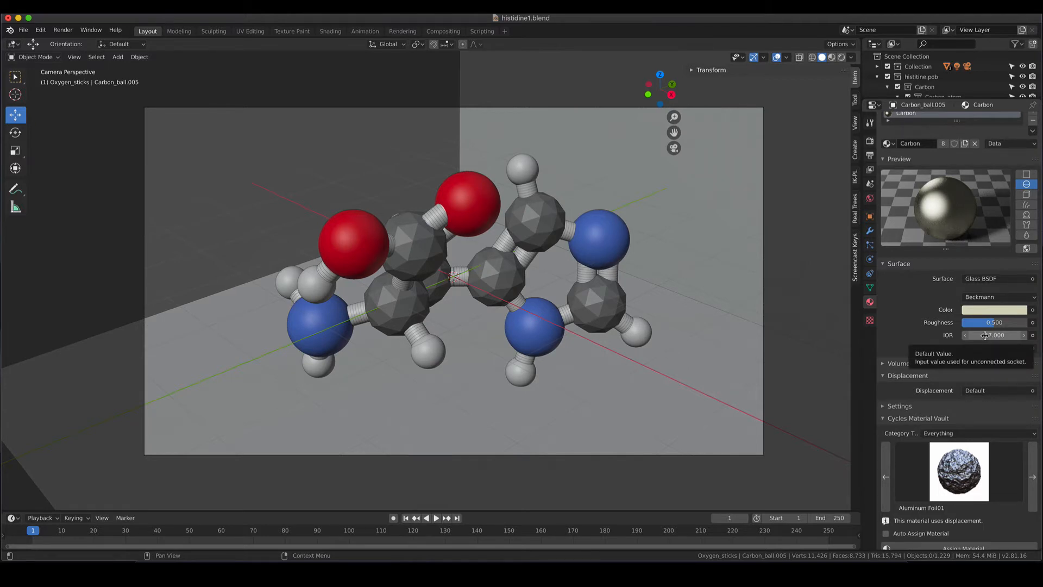
# Step: Set the Carbon glass material's IOR to 1.45 and switch the viewport to rendered shading
pyautogui.click(985, 335)
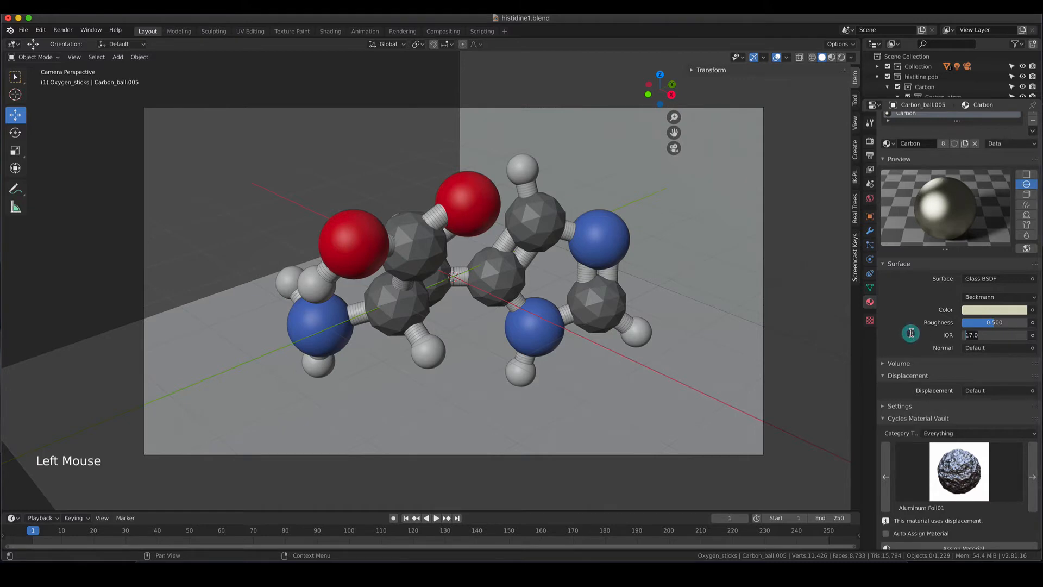
pyautogui.write('1.45')
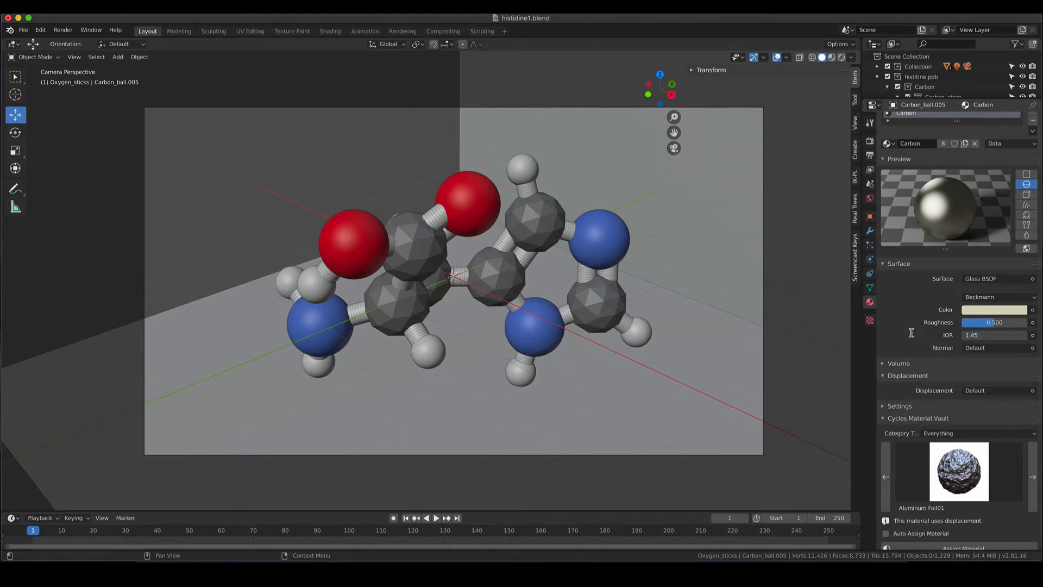
pyautogui.press('Return')
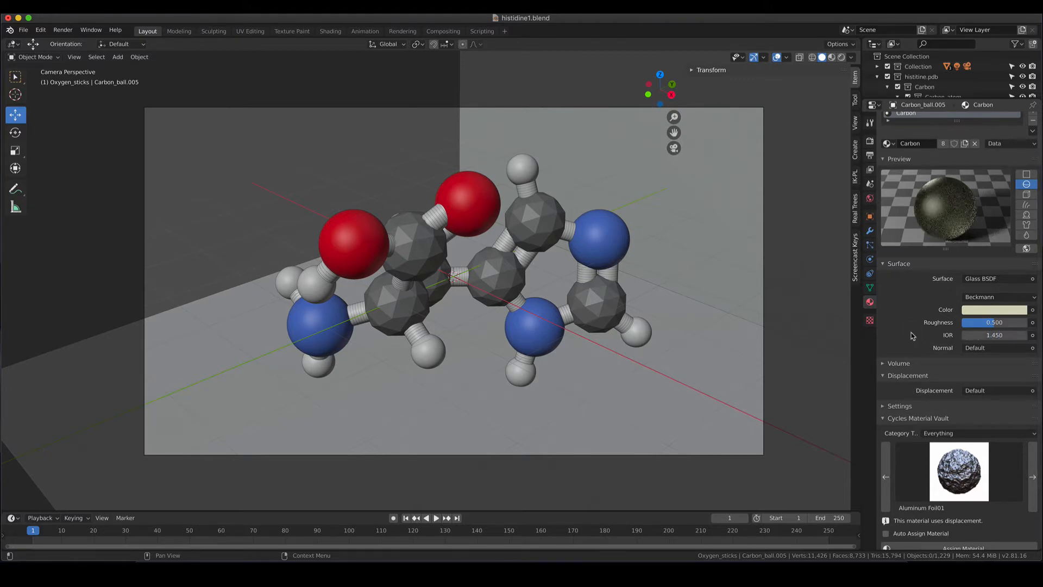
pyautogui.press('z')
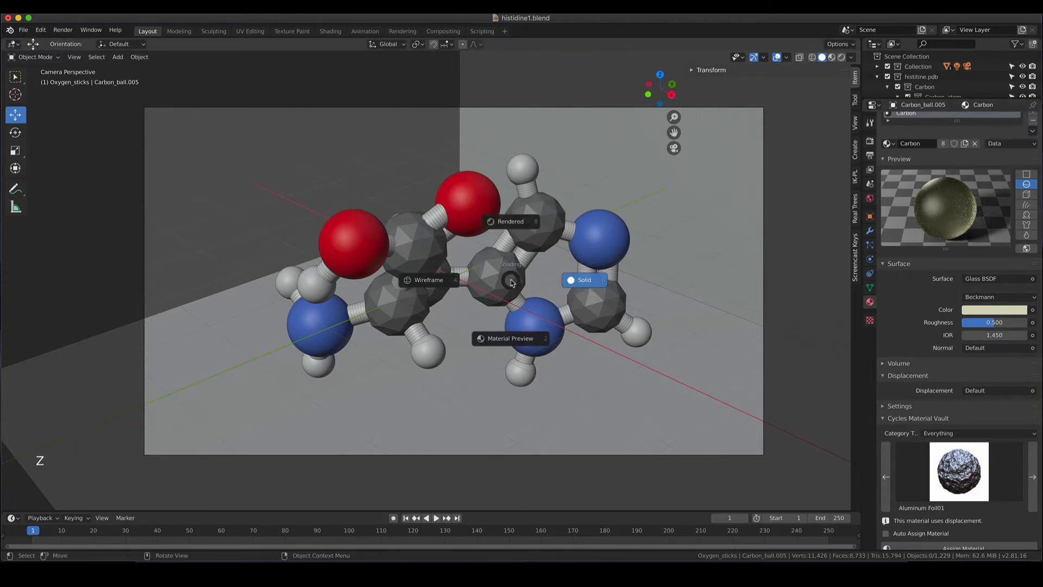
pyautogui.click(501, 221)
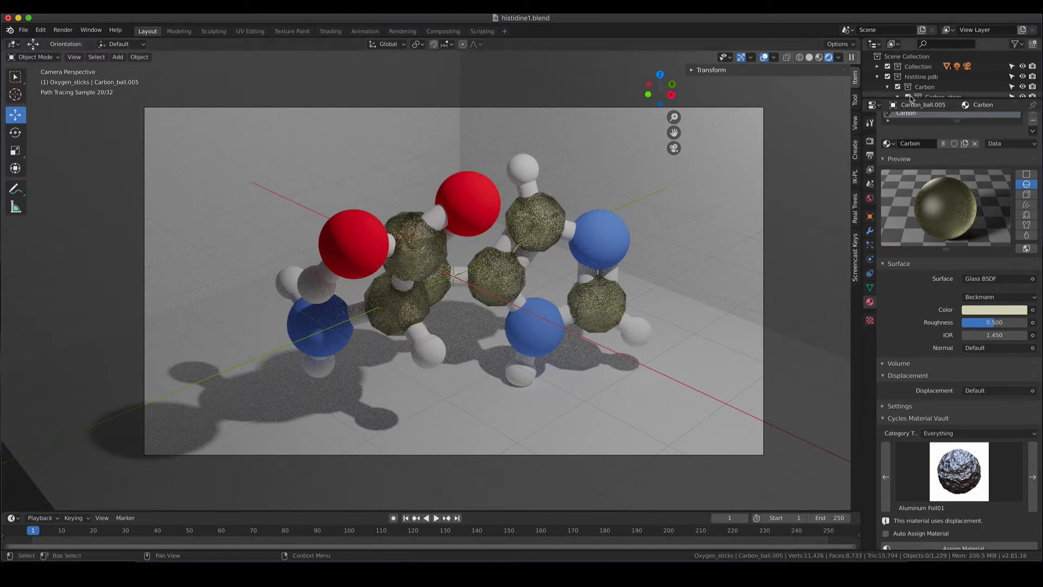
# Step: Select Hydrogen_ball under Hydrogen_mesh, enable nodes on its Hydrogen material and set the surface shader to Glass BSDF
pyautogui.moveTo(911, 99); pyautogui.dragTo(915, 315)
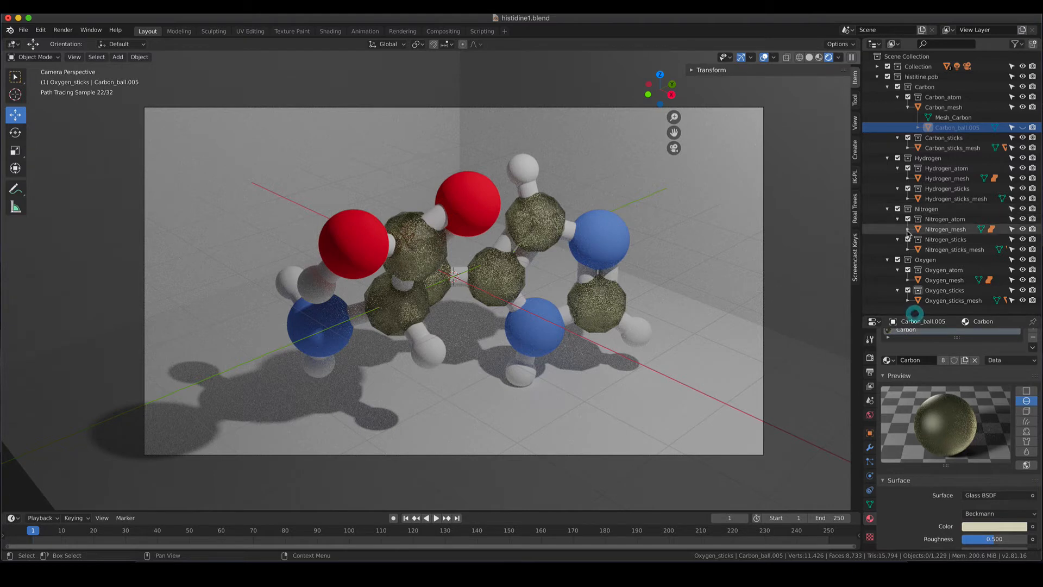
pyautogui.click(909, 178)
pyautogui.click(944, 199)
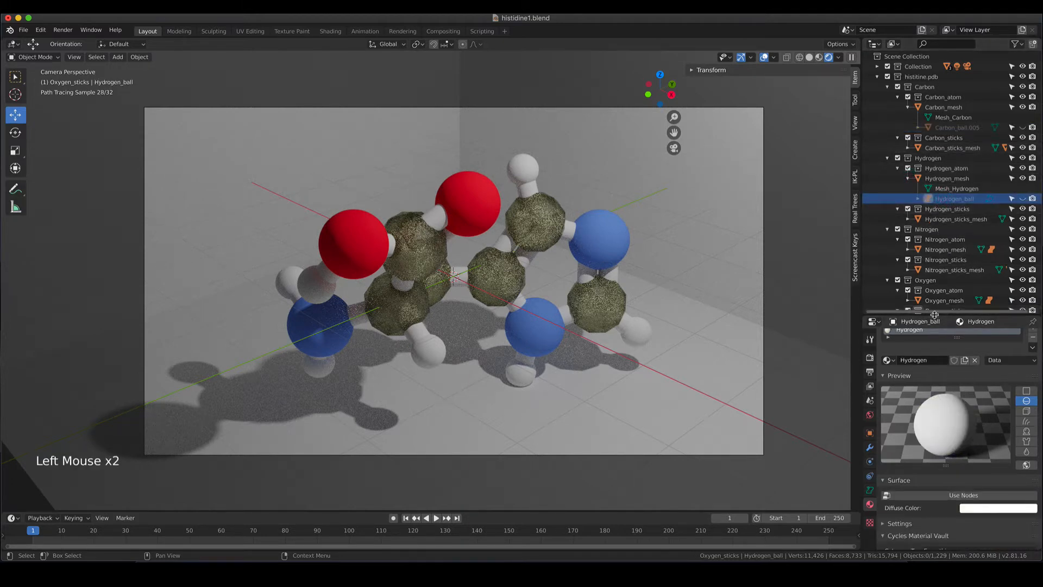
pyautogui.moveTo(936, 315); pyautogui.dragTo(948, 115)
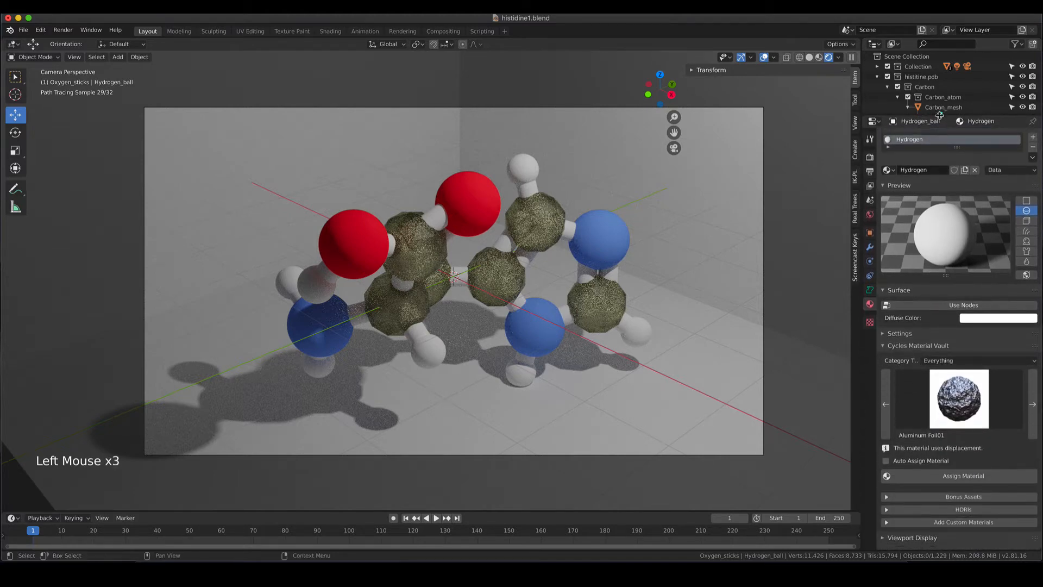
pyautogui.click(939, 307)
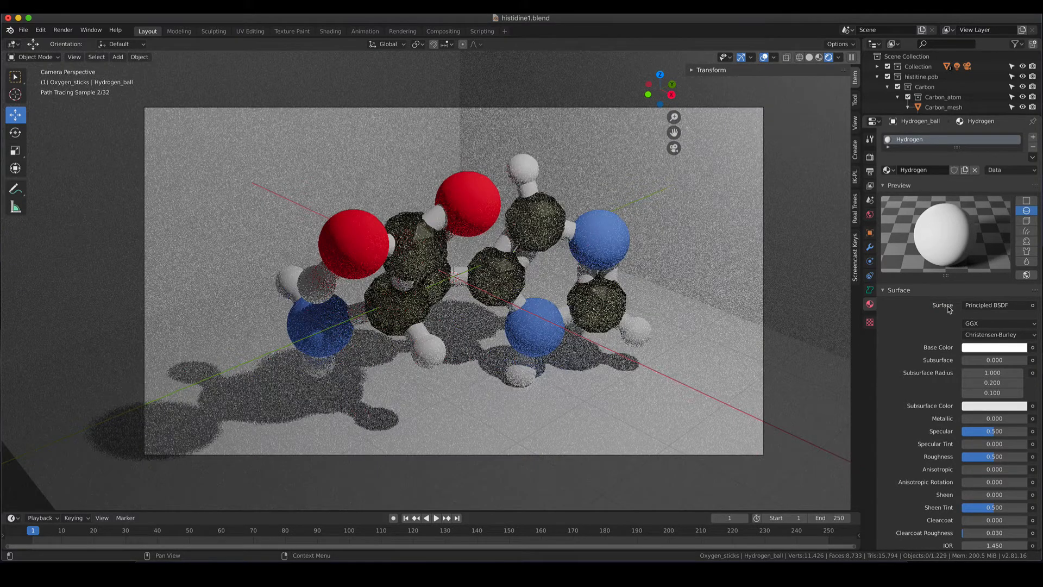
pyautogui.click(981, 306)
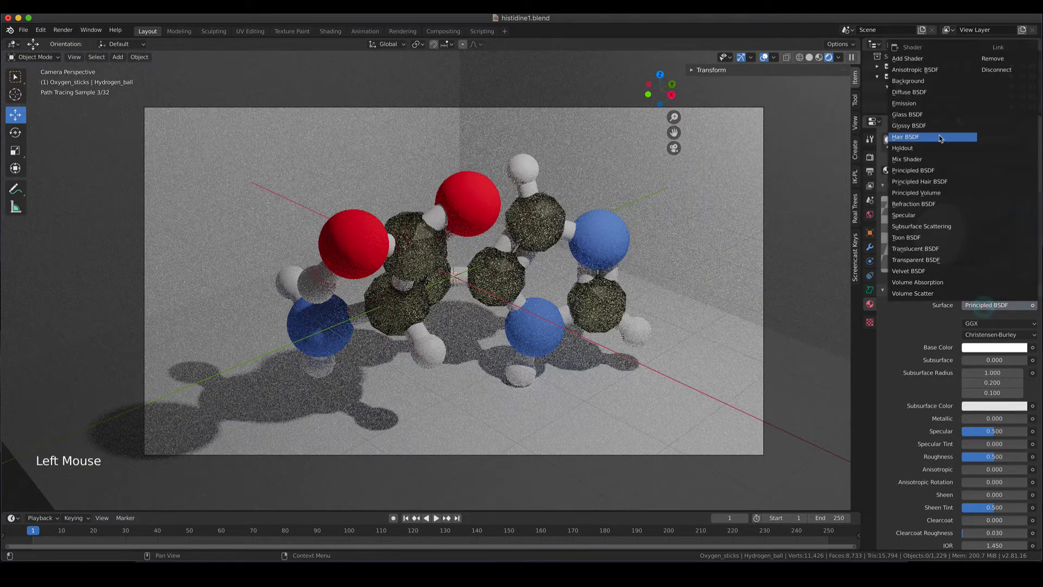
pyautogui.click(937, 115)
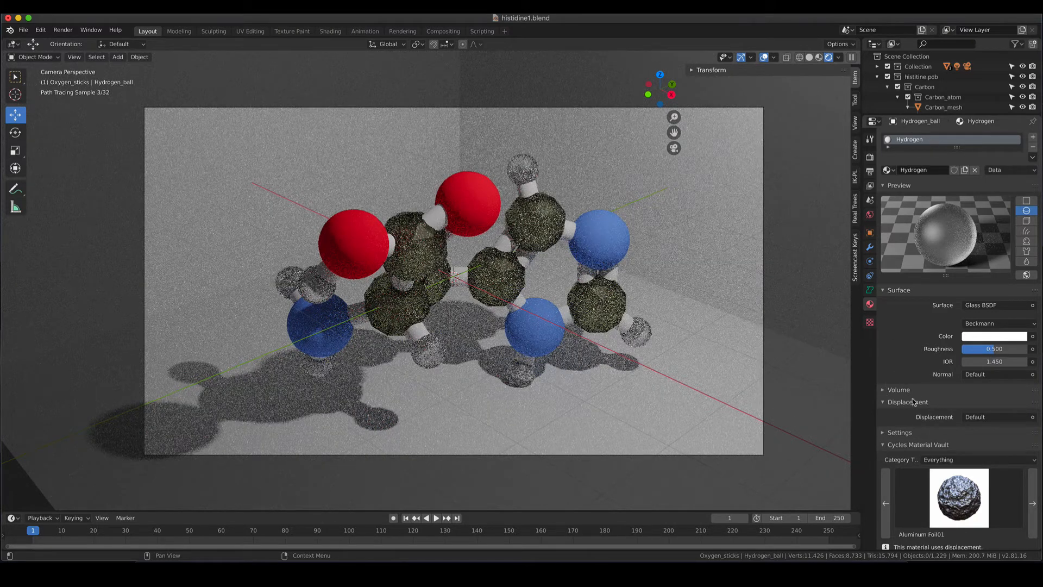
# Step: Give the Hydrogen material an Emission volume shader with a strength of 2
pyautogui.click(882, 390)
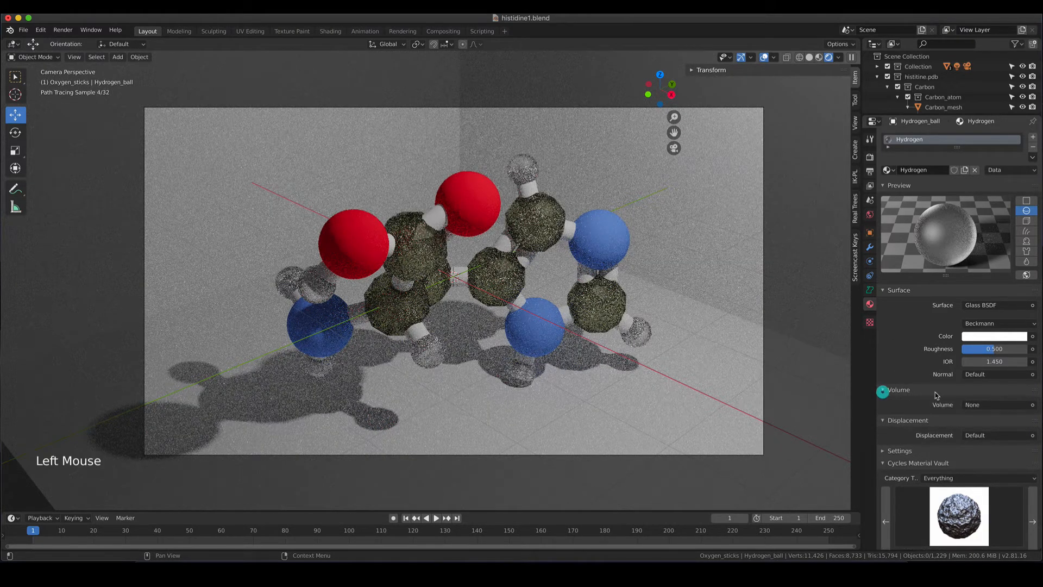
pyautogui.scroll(-4, 936, 395)
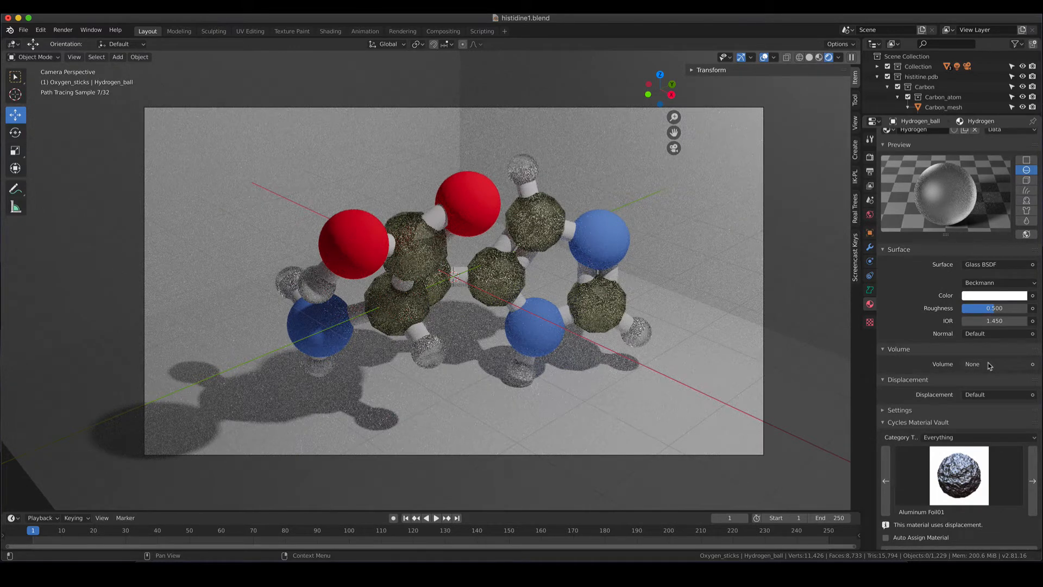
pyautogui.click(989, 364)
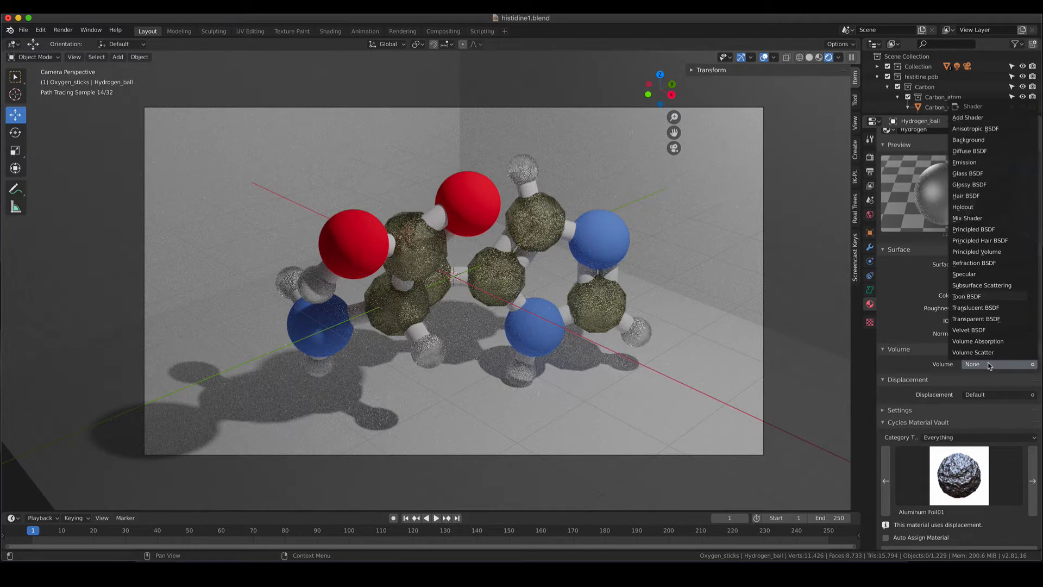
pyautogui.click(997, 163)
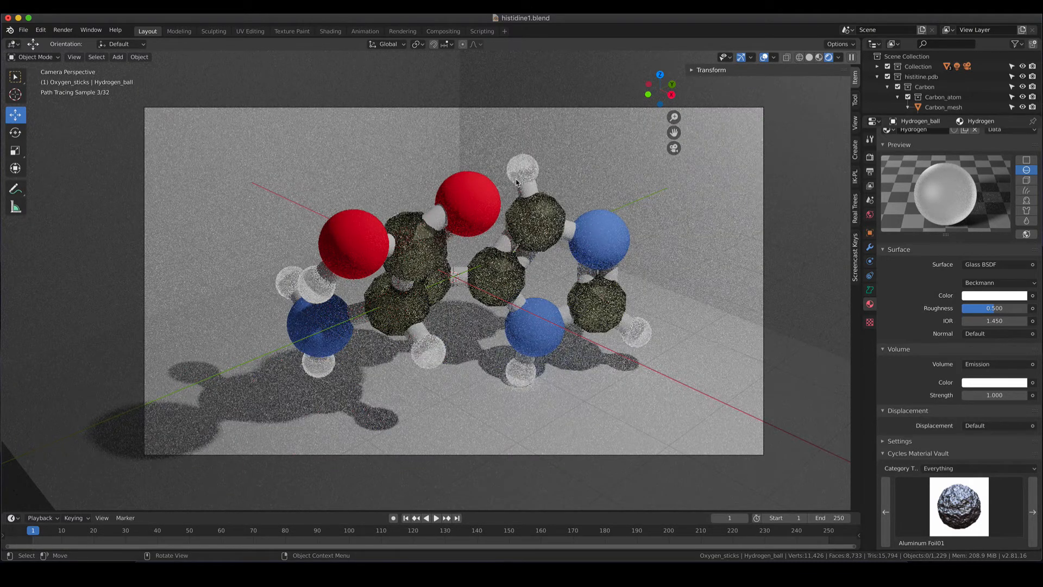
pyautogui.click(983, 395)
pyautogui.write('2')
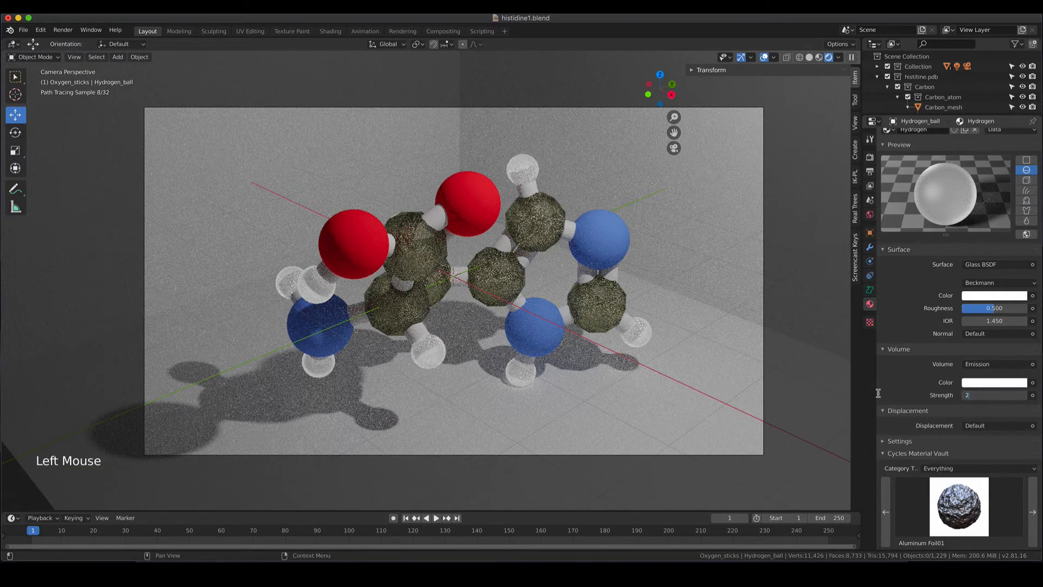
pyautogui.press('Return')
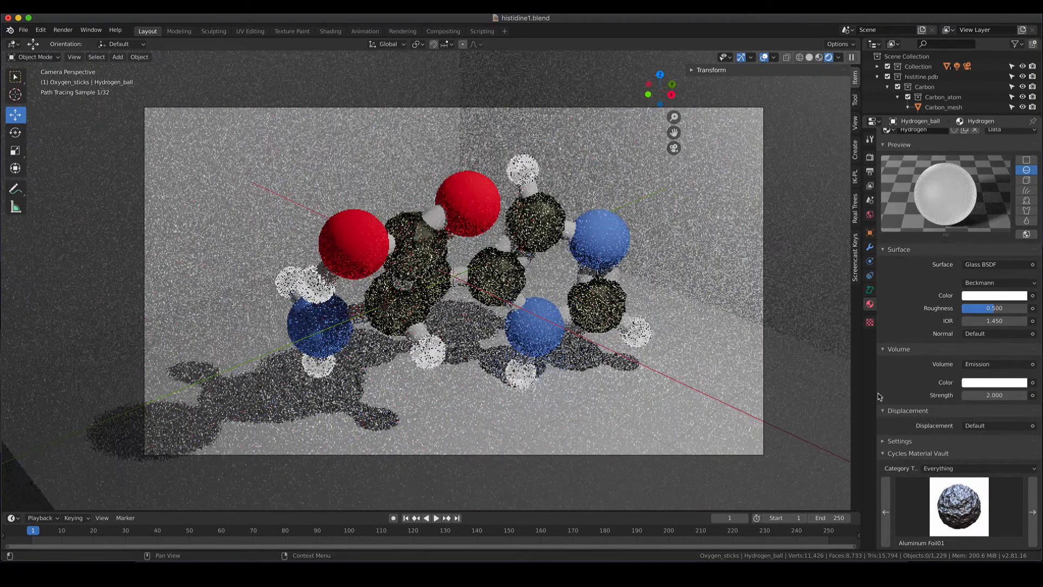
# Step: Select Nitrogen_ball under Nitrogen_mesh and enable nodes on its Nitrogen material
pyautogui.click(625, 248)
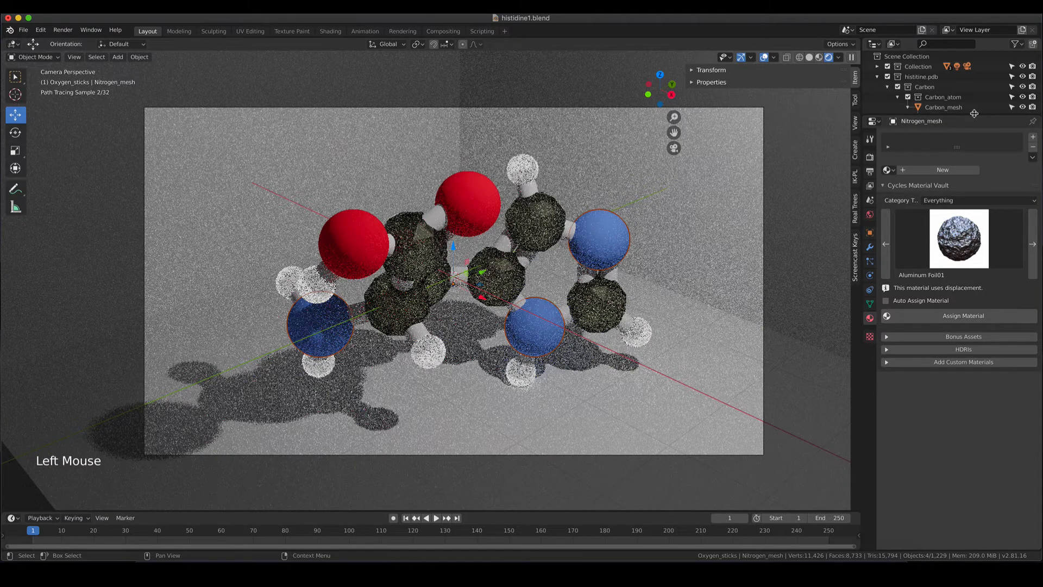
pyautogui.moveTo(989, 114); pyautogui.dragTo(987, 354)
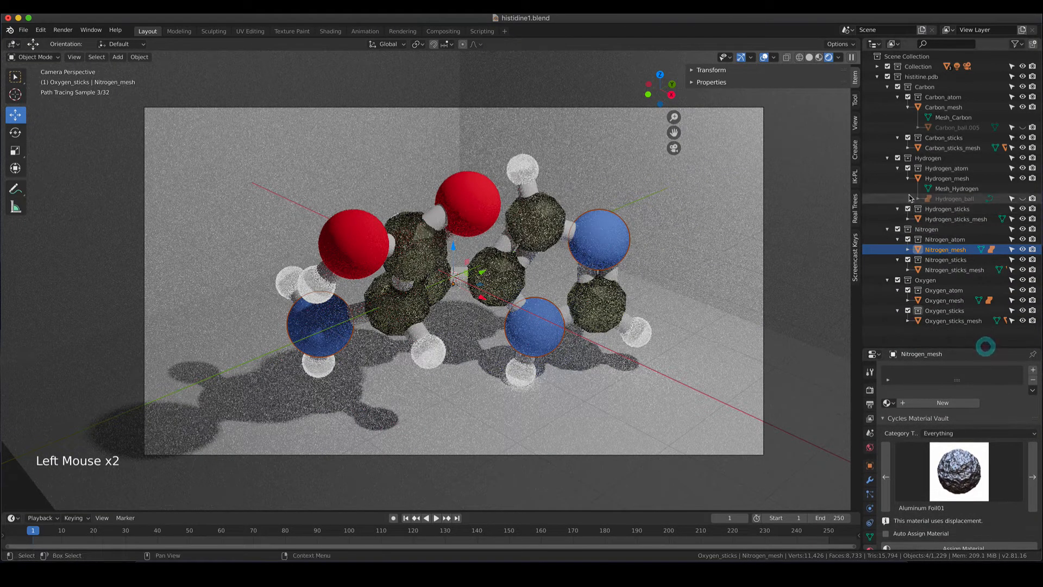
pyautogui.click(908, 178)
pyautogui.click(908, 229)
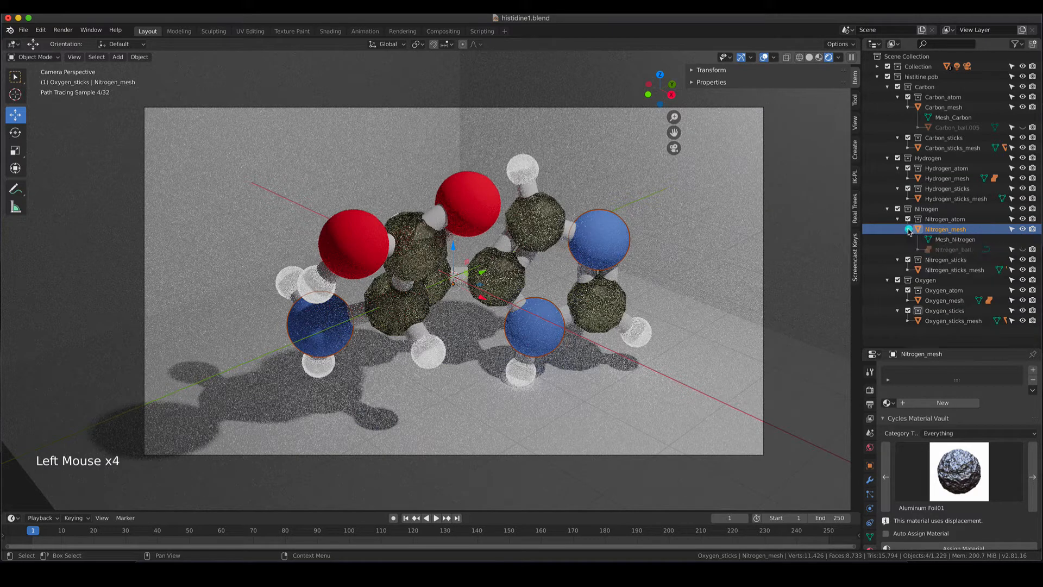
pyautogui.click(950, 250)
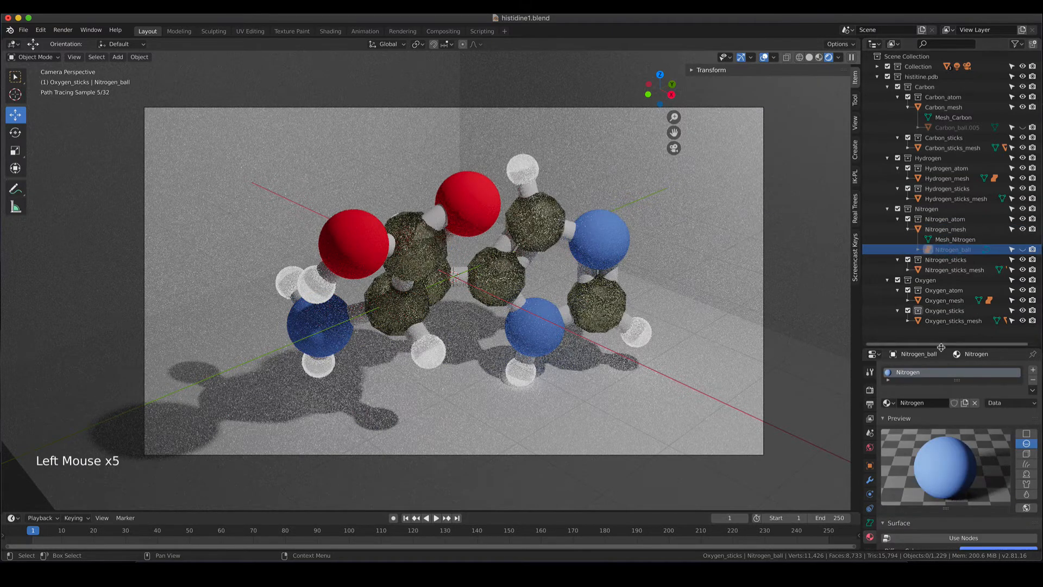
pyautogui.moveTo(957, 347); pyautogui.dragTo(957, 157)
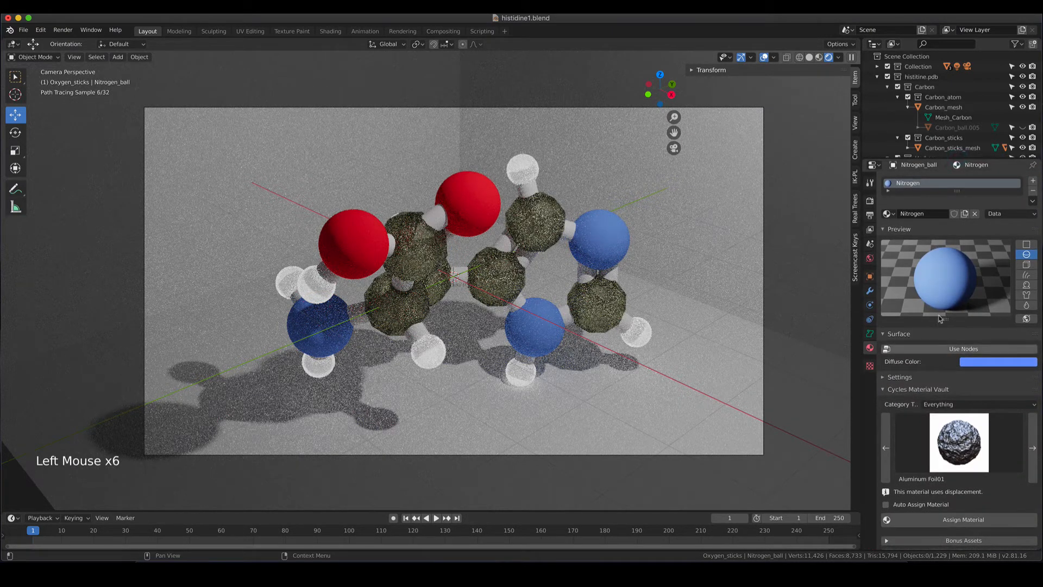
pyautogui.click(942, 351)
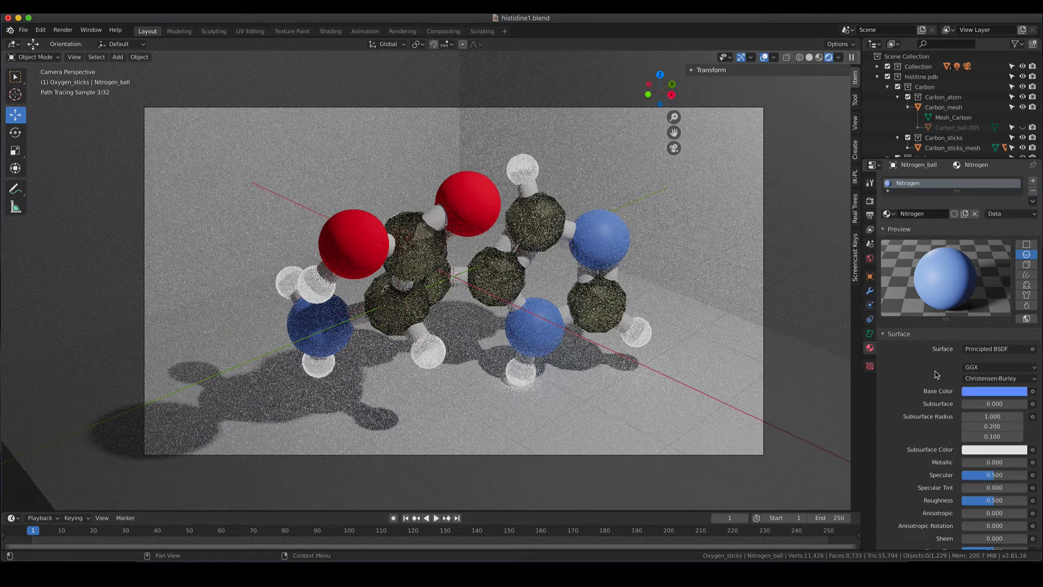
# Step: Set the Nitrogen material's roughness to 0 after comparing it with about 0.5, and change its base color to a more saturated blue
pyautogui.scroll(-9, 935, 373)
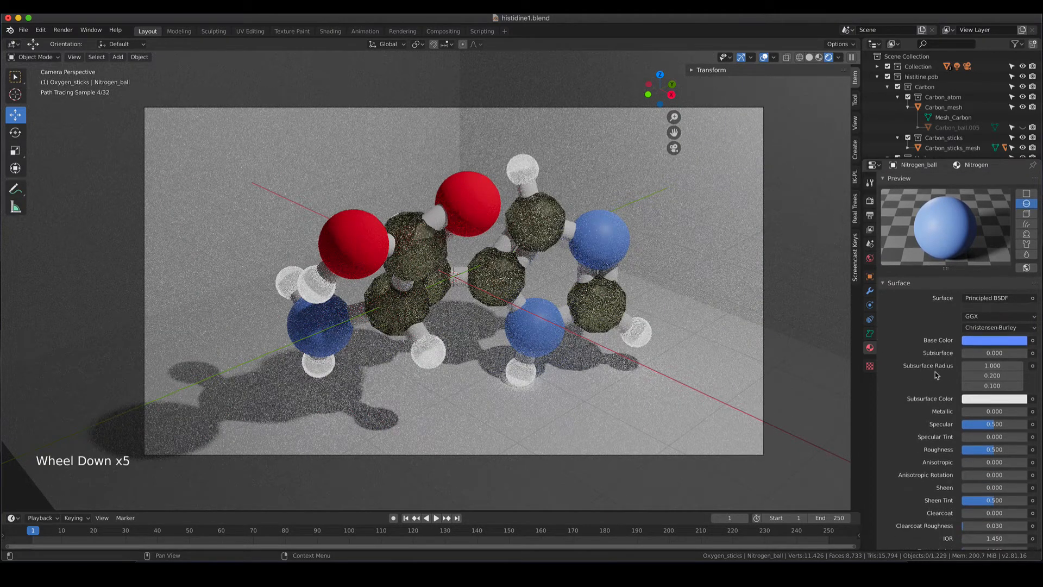
pyautogui.scroll(1, 937, 375)
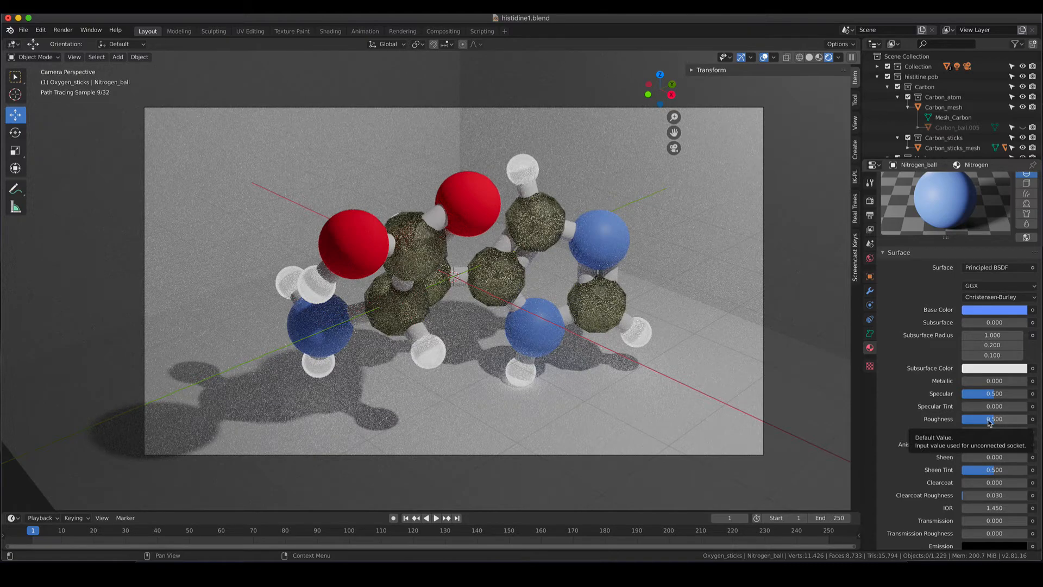
pyautogui.moveTo(995, 422); pyautogui.dragTo(908, 393)
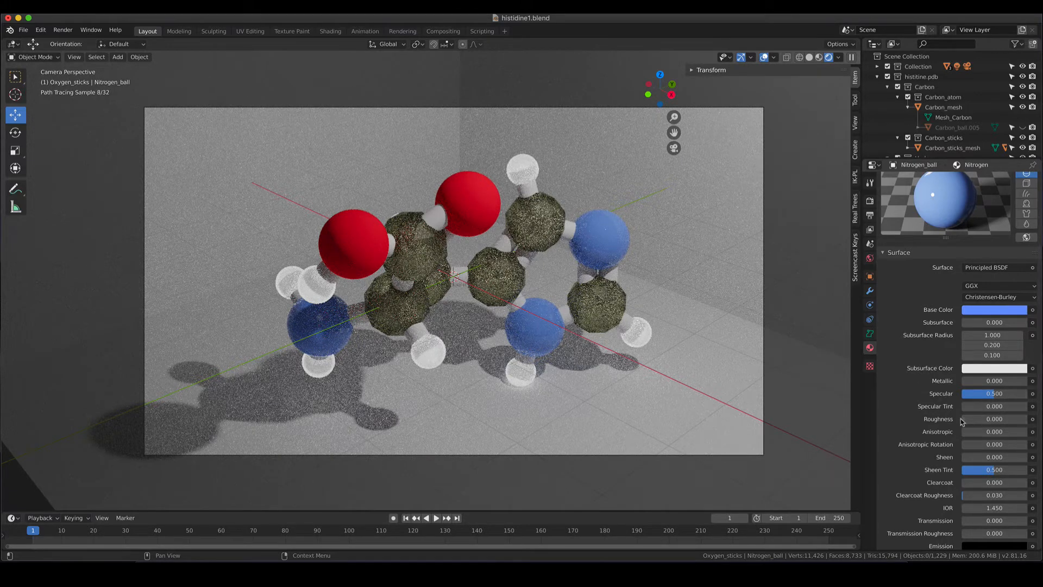
pyautogui.moveTo(963, 422); pyautogui.dragTo(999, 422)
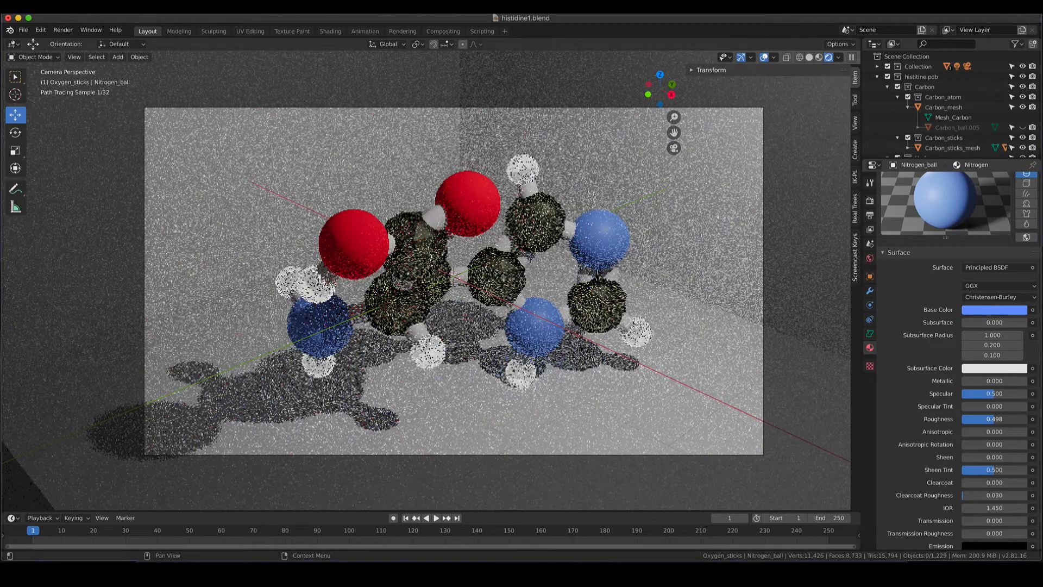
pyautogui.moveTo(999, 423); pyautogui.dragTo(963, 422)
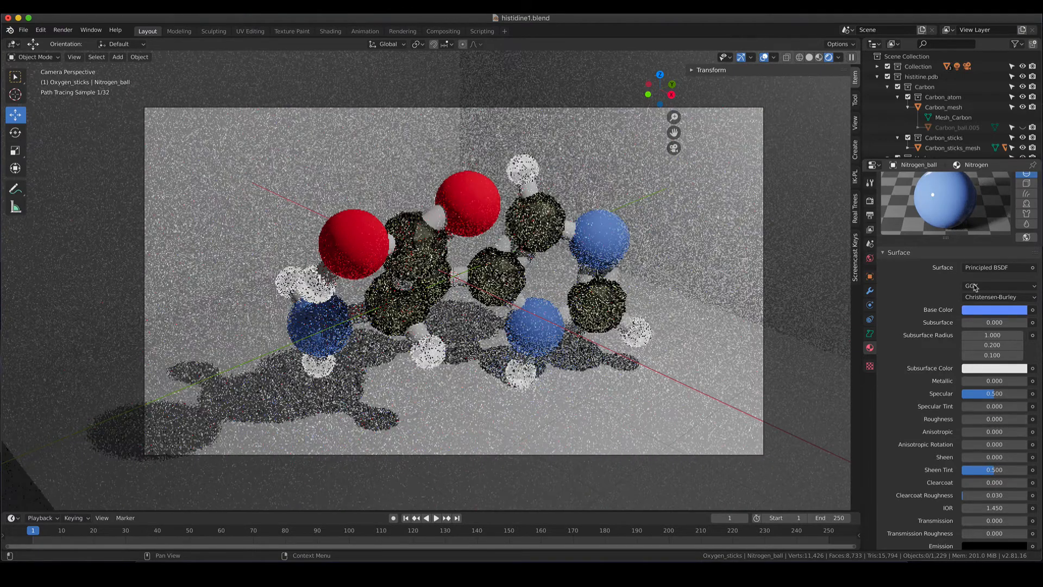
pyautogui.click(993, 311)
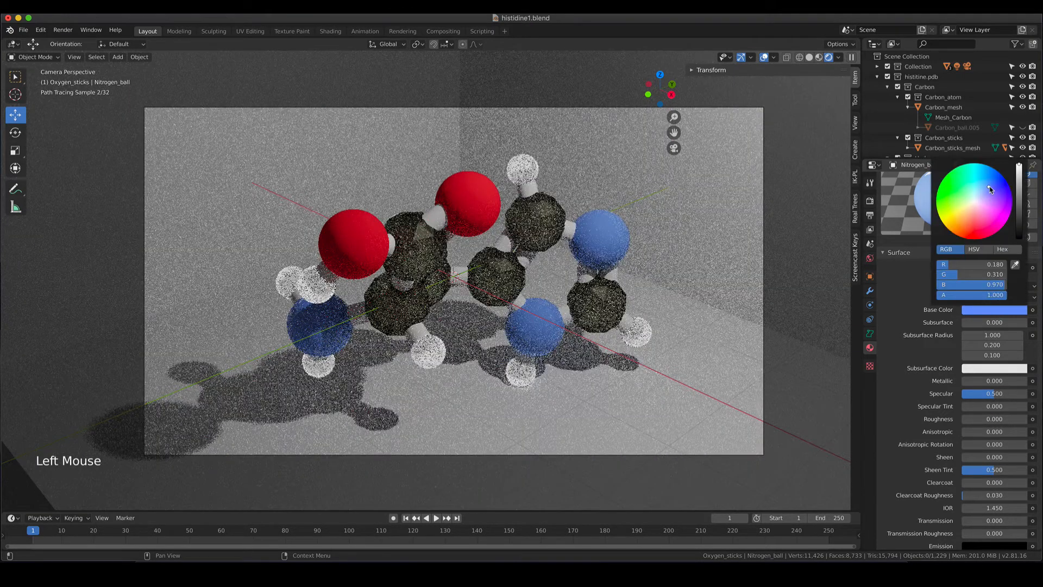
pyautogui.moveTo(990, 189); pyautogui.dragTo(998, 173)
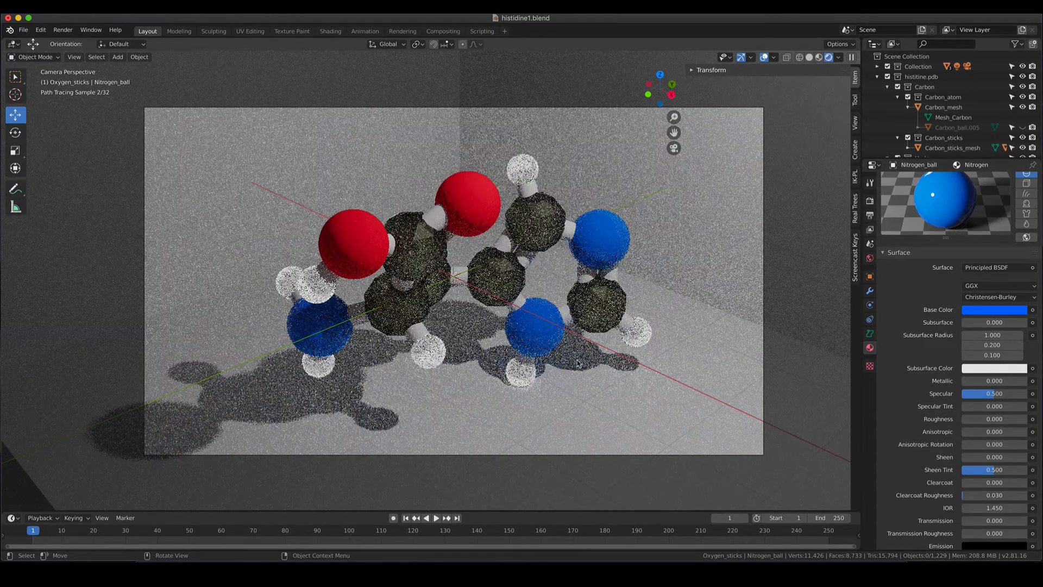
# Step: Select Oxygen_ball under Oxygen_mesh and enable nodes on its Oxygen material
pyautogui.scroll(-4, 930, 441)
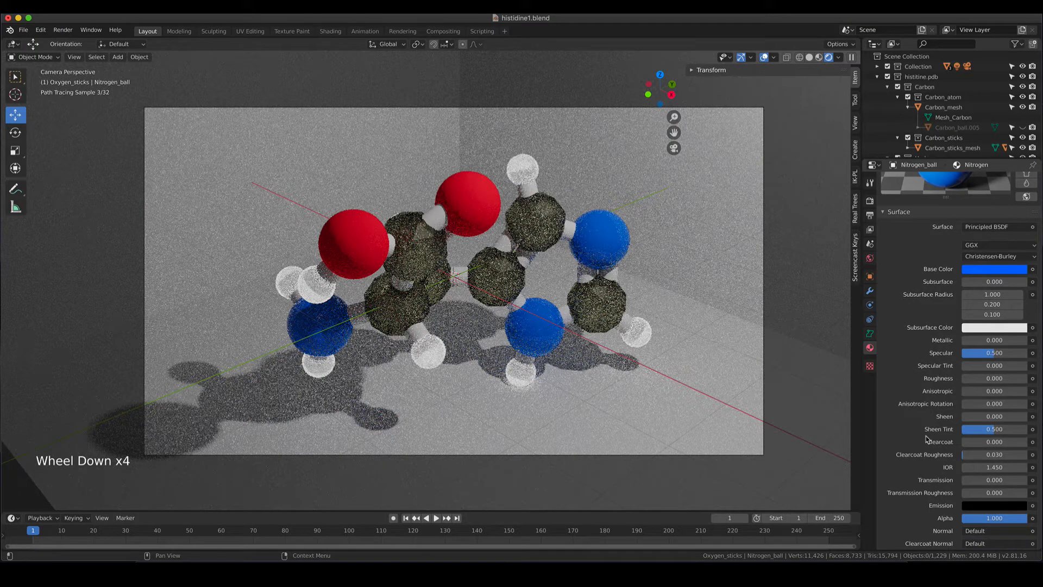
pyautogui.scroll(7, 928, 440)
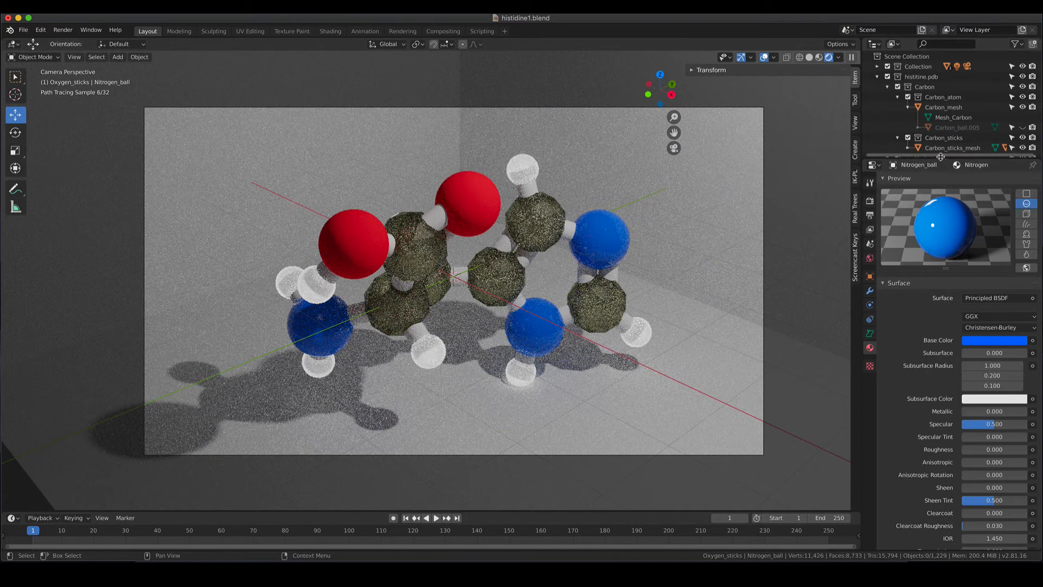
pyautogui.moveTo(941, 157); pyautogui.dragTo(946, 351)
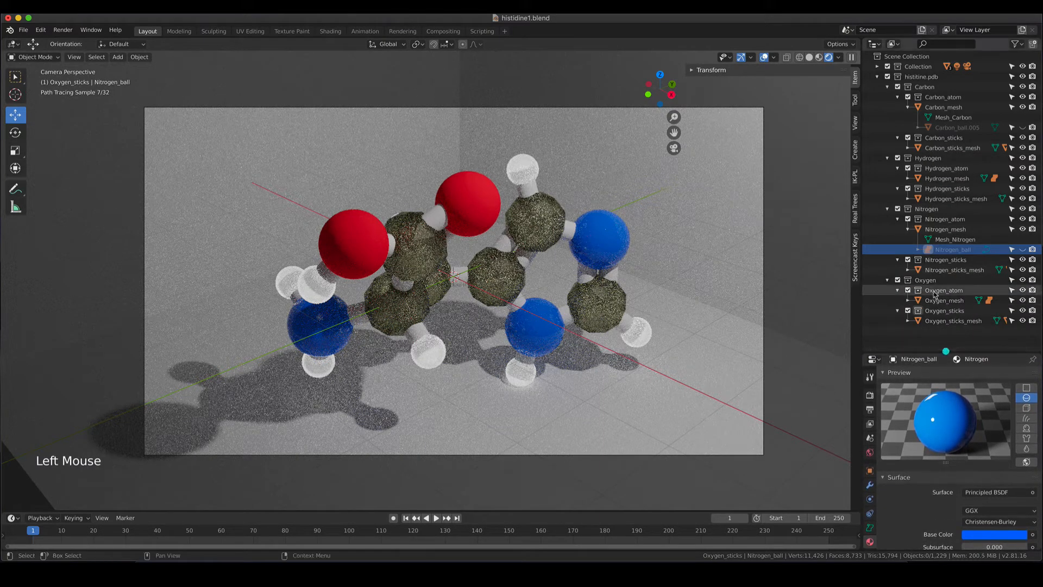
pyautogui.click(908, 300)
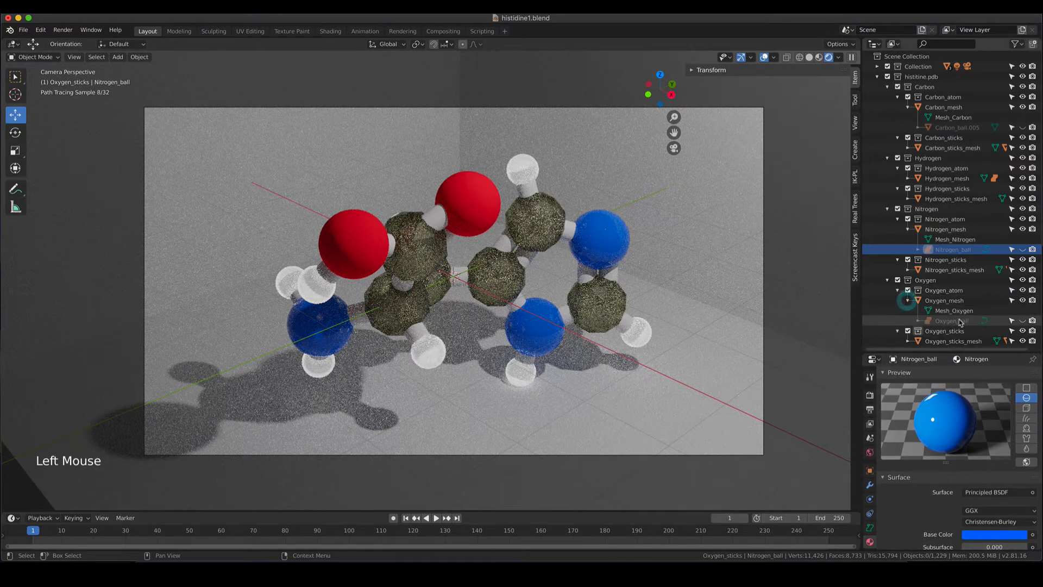
pyautogui.click(961, 320)
pyautogui.scroll(-9, 952, 436)
pyautogui.scroll(3, 952, 436)
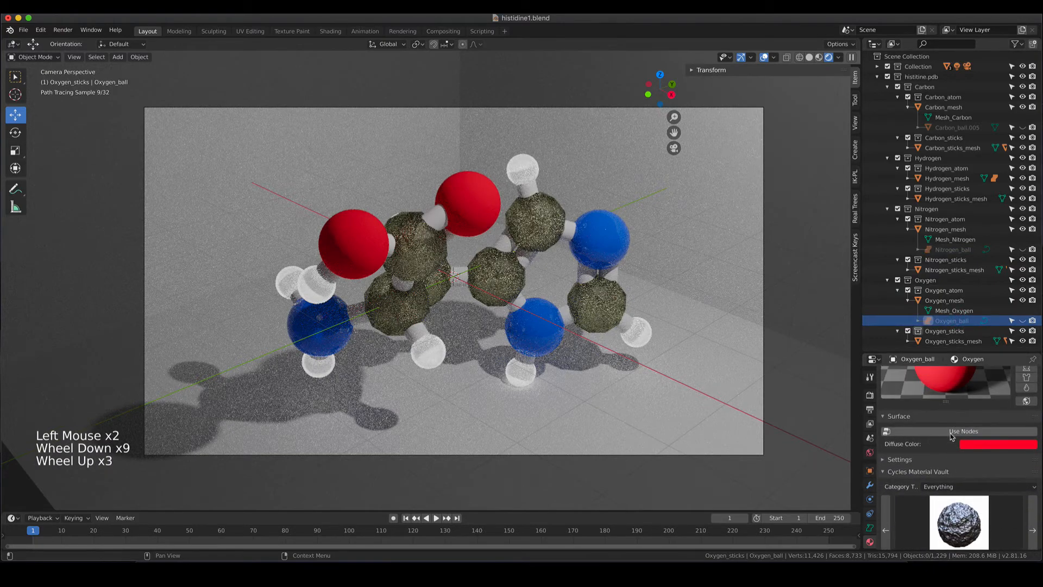
pyautogui.click(952, 432)
# Step: Set the Oxygen material's roughness to 0 and shift its base color to a slightly pinkish red
pyautogui.scroll(-10, 954, 435)
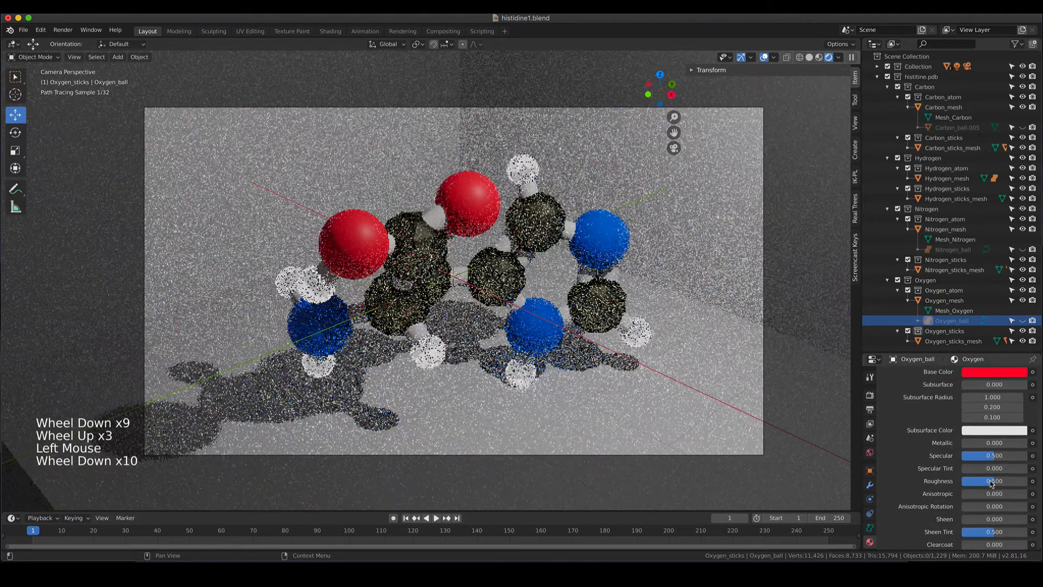
pyautogui.moveTo(991, 482); pyautogui.dragTo(962, 485)
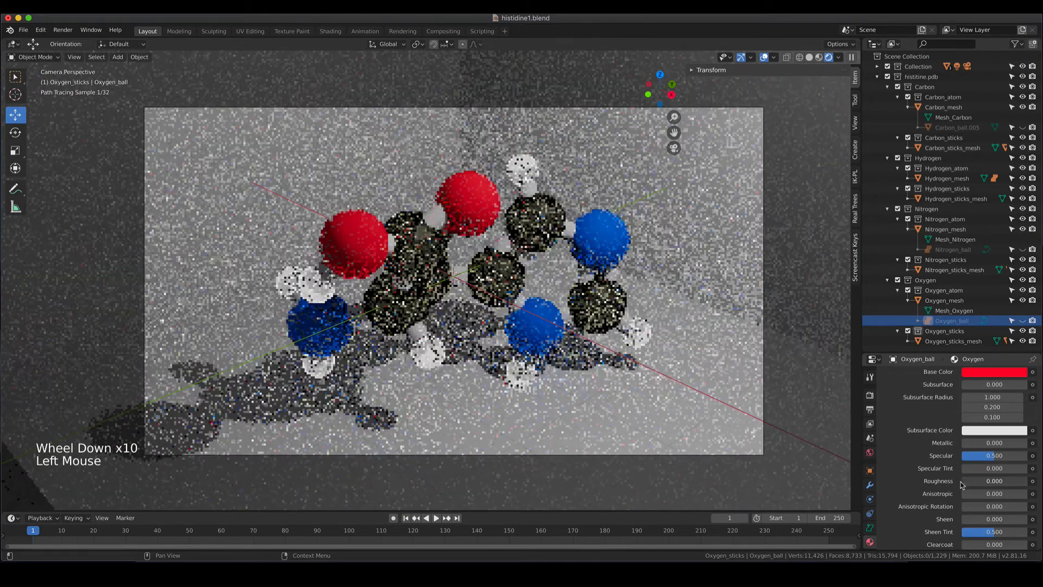
pyautogui.scroll(11, 952, 449)
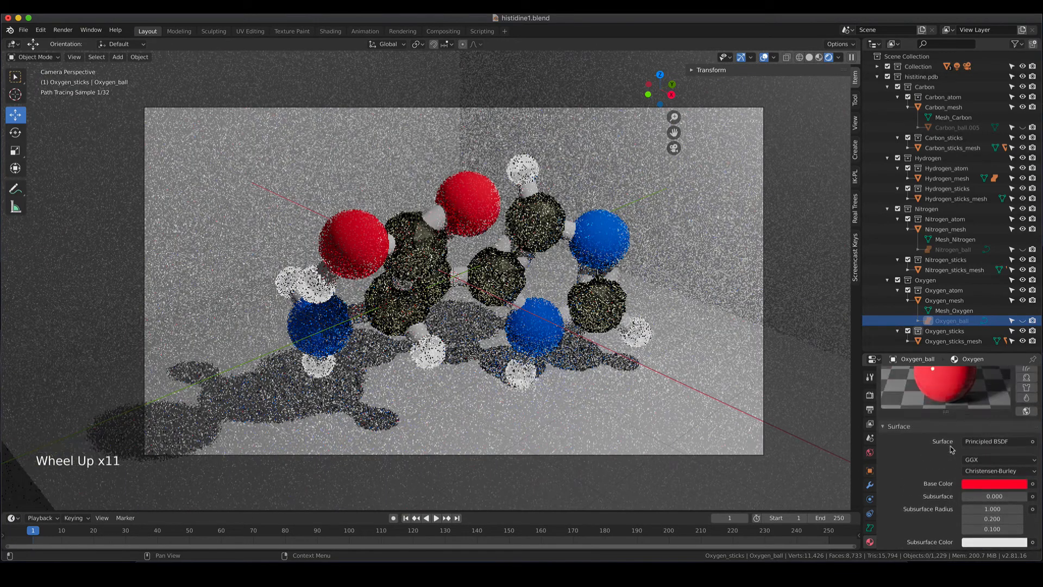
pyautogui.click(978, 484)
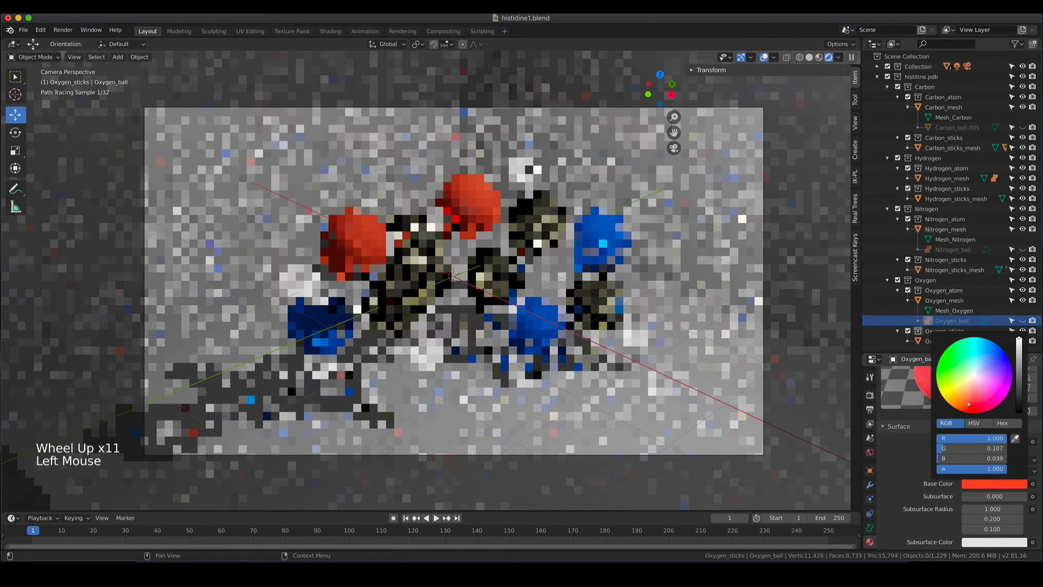
pyautogui.moveTo(968, 404)
pyautogui.mouseDown()
pyautogui.moveTo(984, 412)
pyautogui.moveTo(977, 401)
pyautogui.mouseUp()
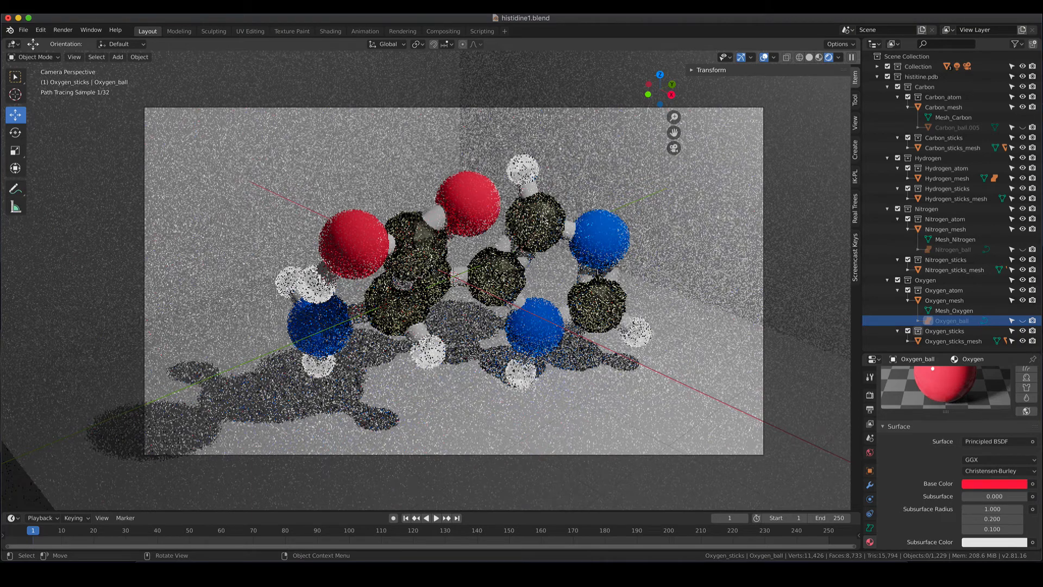
# Step: Collapse the Oxygen_mesh and Nitrogen_mesh entries, select Carbon_ball.005 and change its Carbon material's glass color to white
pyautogui.click(906, 300)
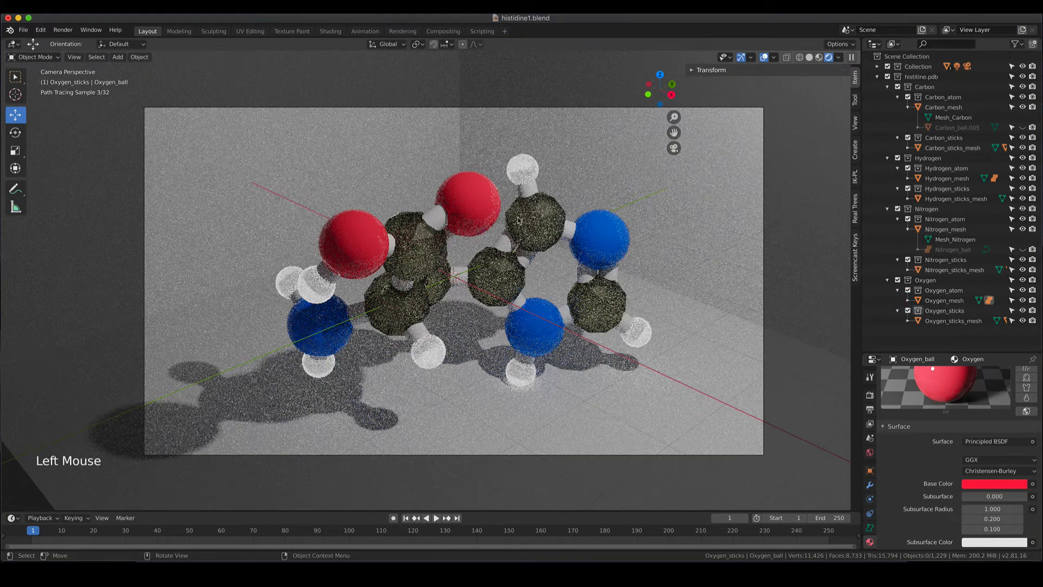
pyautogui.click(908, 230)
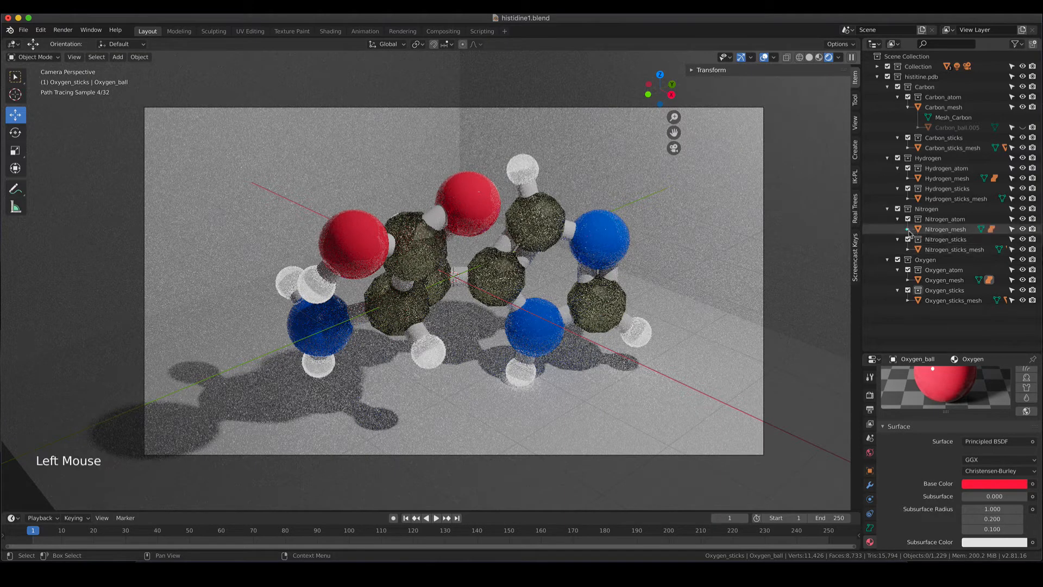
pyautogui.doubleClick(945, 127)
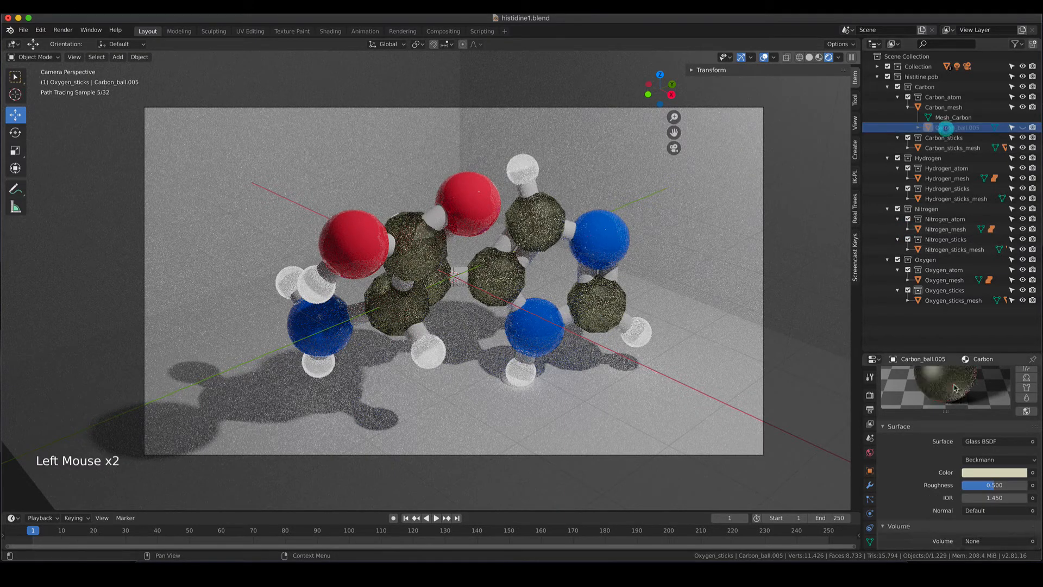
pyautogui.click(980, 472)
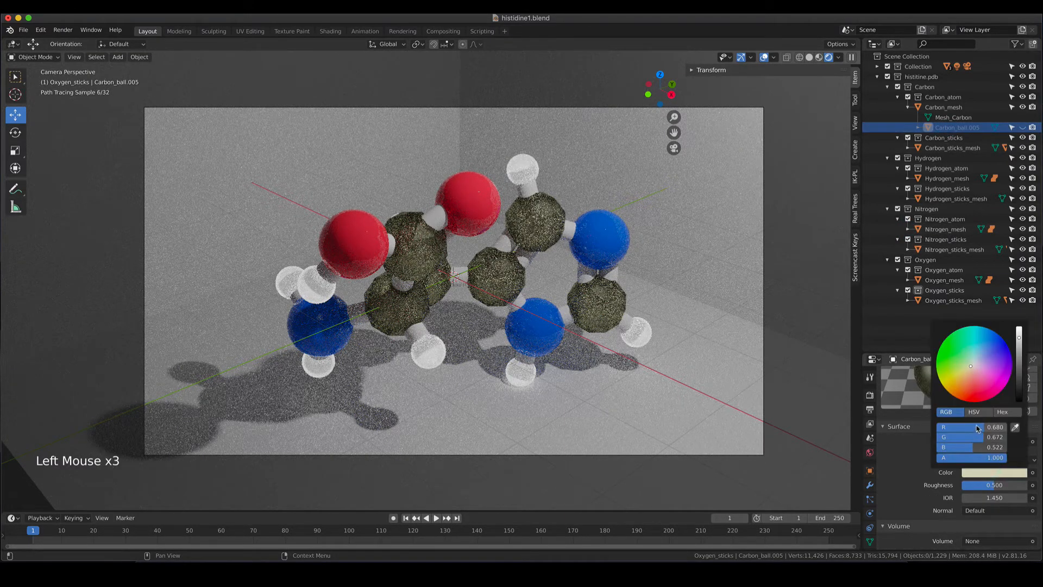
pyautogui.moveTo(977, 429); pyautogui.dragTo(1005, 448)
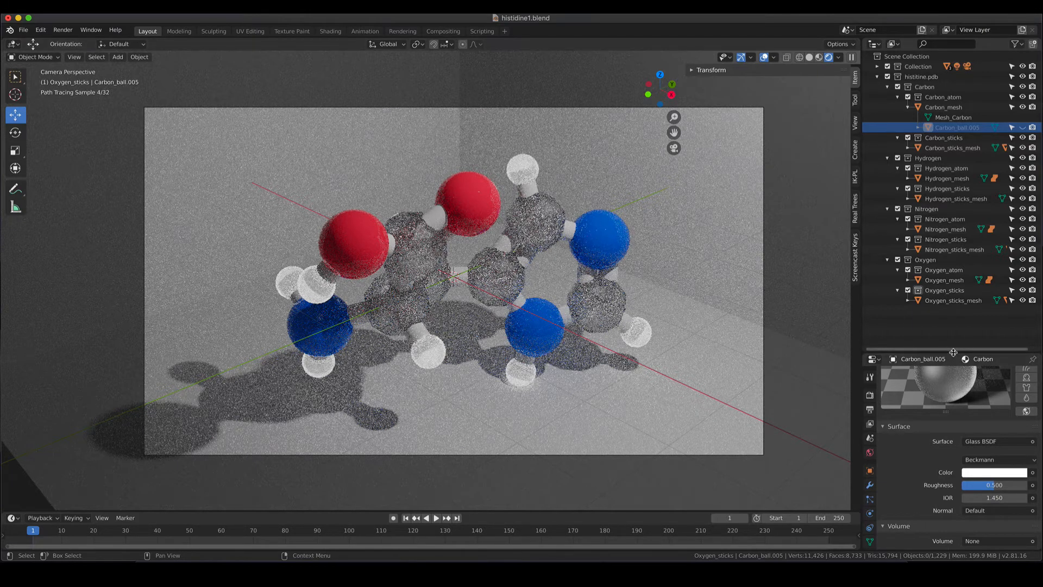
# Step: Enlarge the properties area and review the scene's Cycles sampling settings and output resolution
pyautogui.moveTo(954, 353)
pyautogui.mouseDown()
pyautogui.moveTo(941, 124)
pyautogui.moveTo(939, 142)
pyautogui.mouseUp()
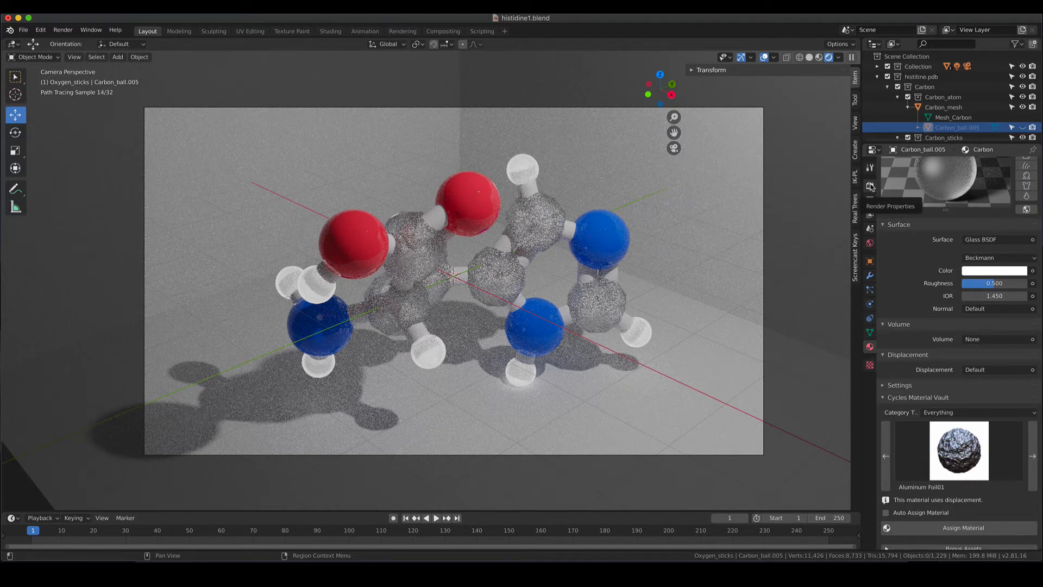
pyautogui.click(870, 186)
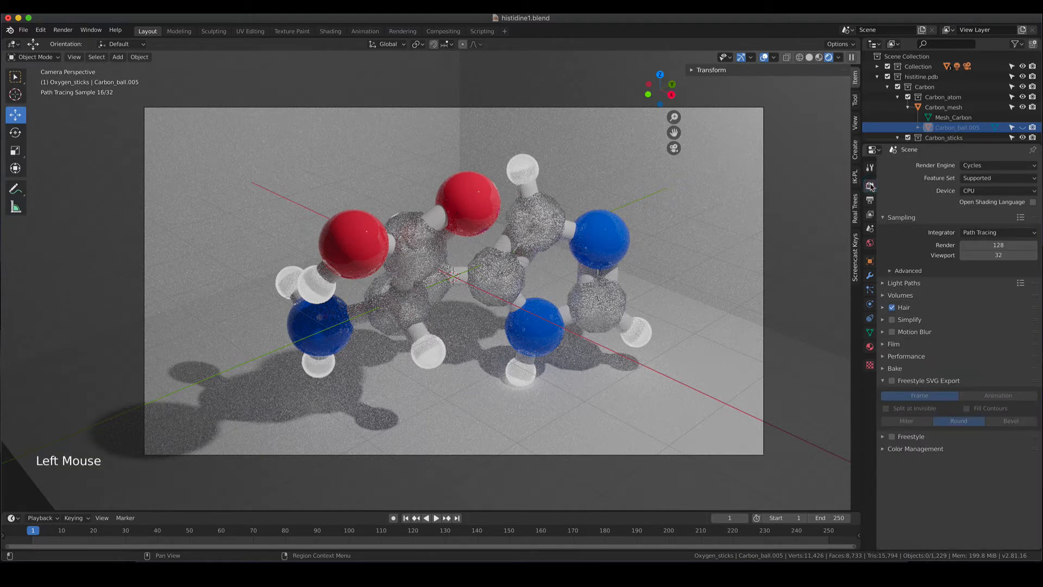
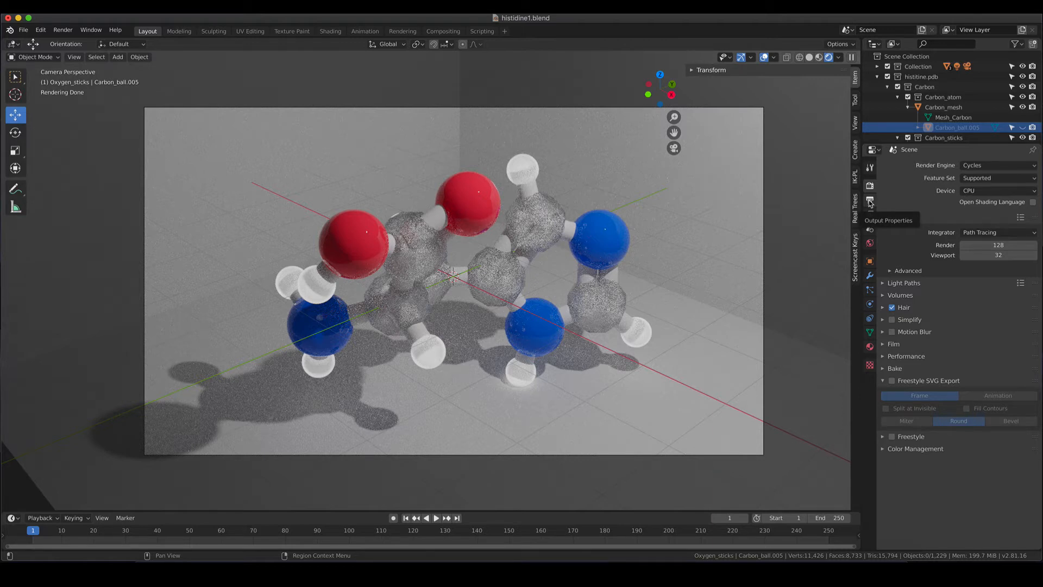
pyautogui.click(870, 202)
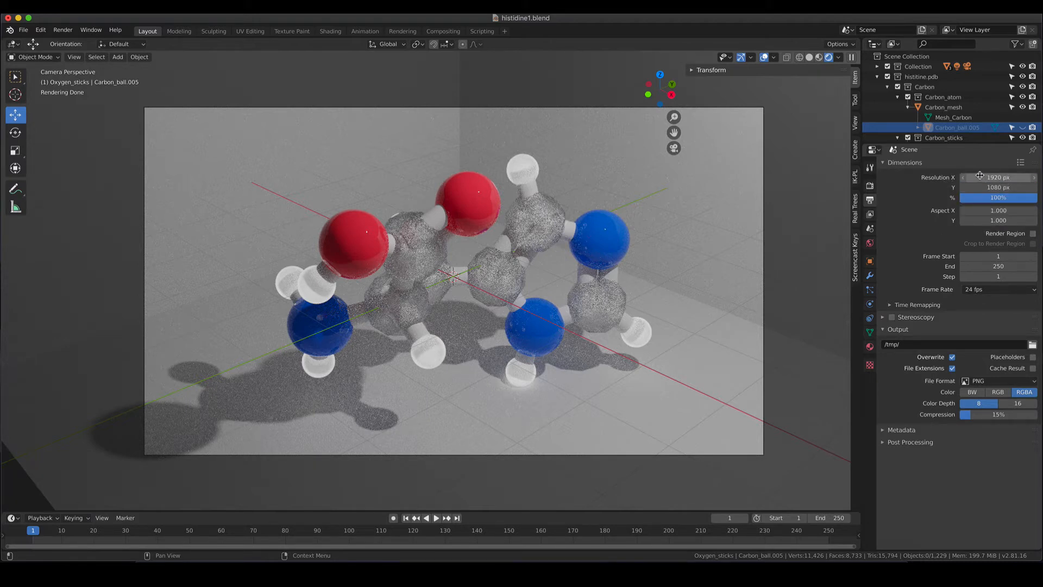
pyautogui.click(870, 186)
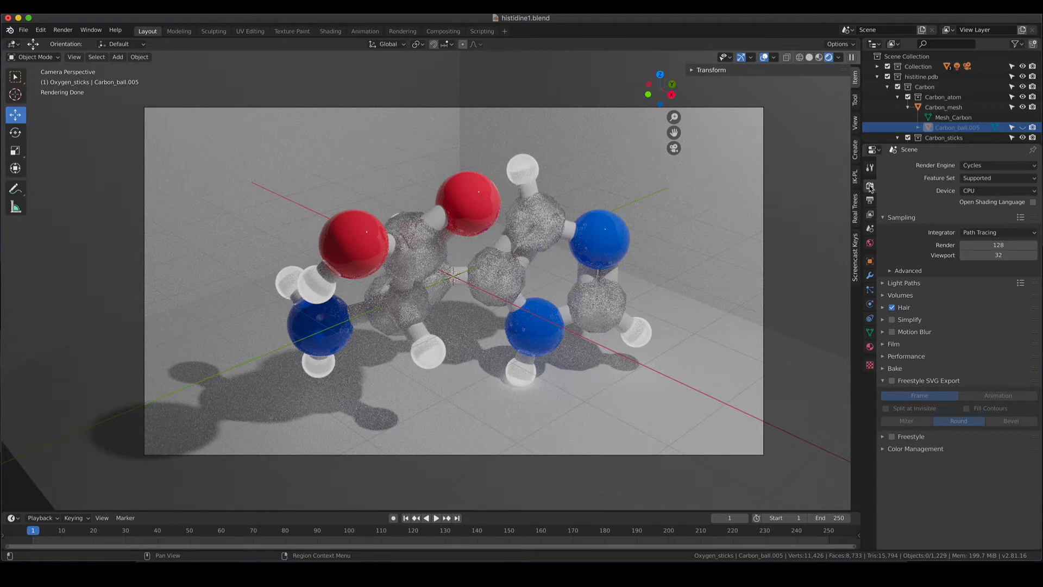
# Step: Enable denoising for the view layer and expand its denoising settings, with the other view layer sections collapsed
pyautogui.click(870, 214)
pyautogui.scroll(-5, 922, 363)
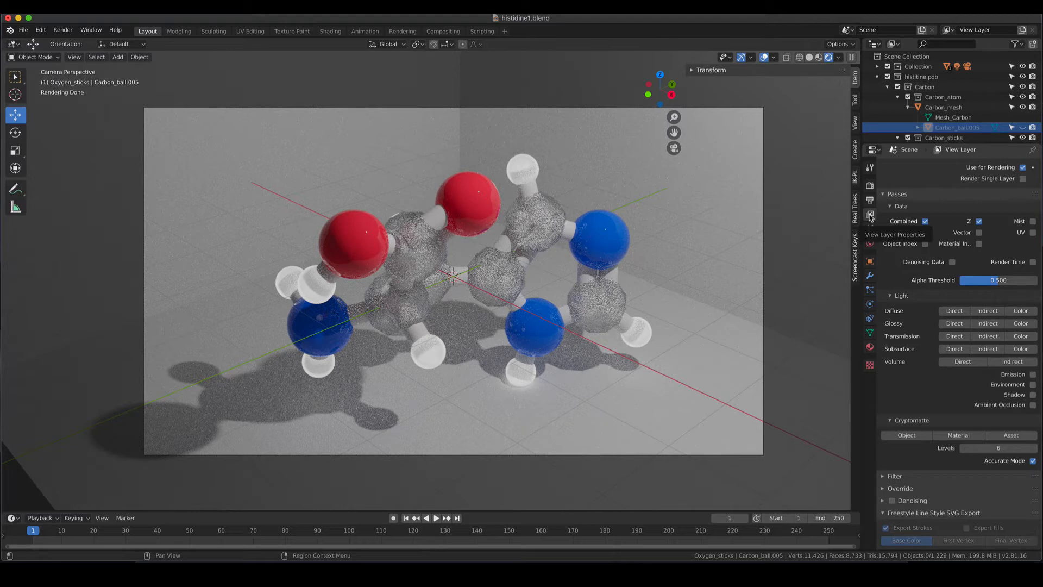
pyautogui.click(886, 194)
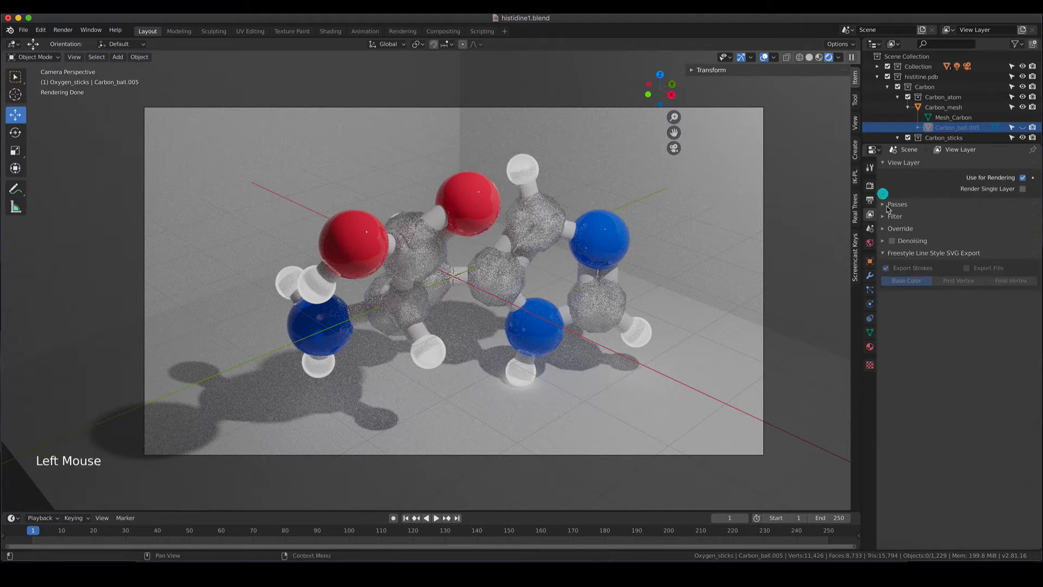
pyautogui.click(886, 163)
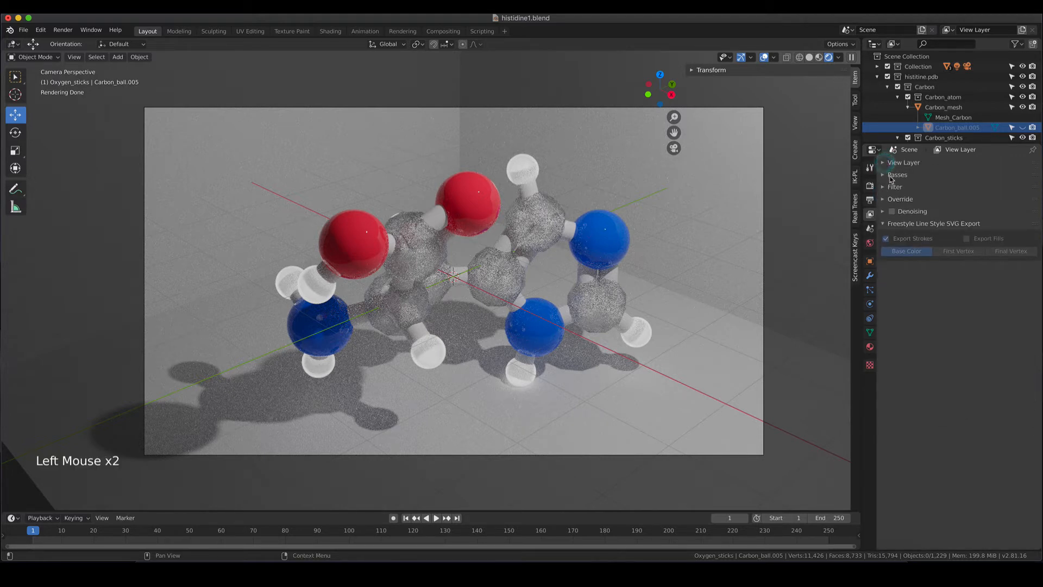
pyautogui.click(892, 212)
pyautogui.click(883, 213)
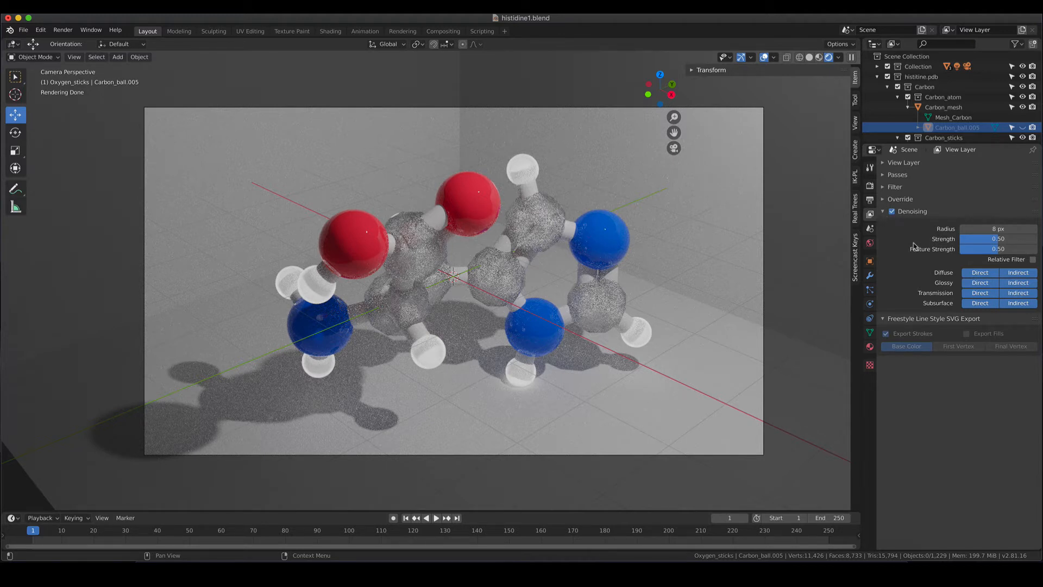
pyautogui.click(871, 188)
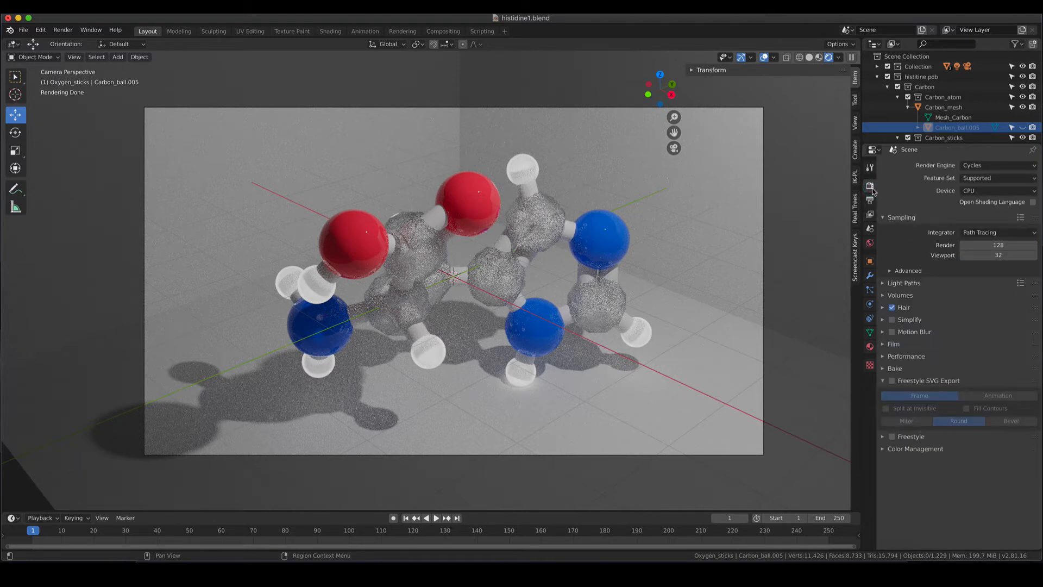
# Step: Render the scene as a still image, and reposition and enlarge the render window
pyautogui.click(67, 33)
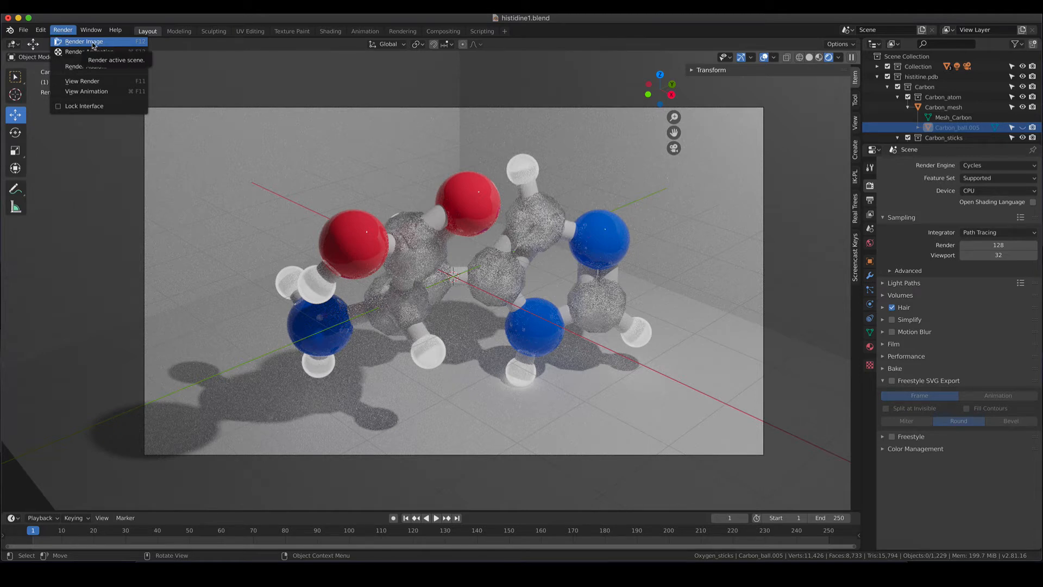
pyautogui.click(91, 42)
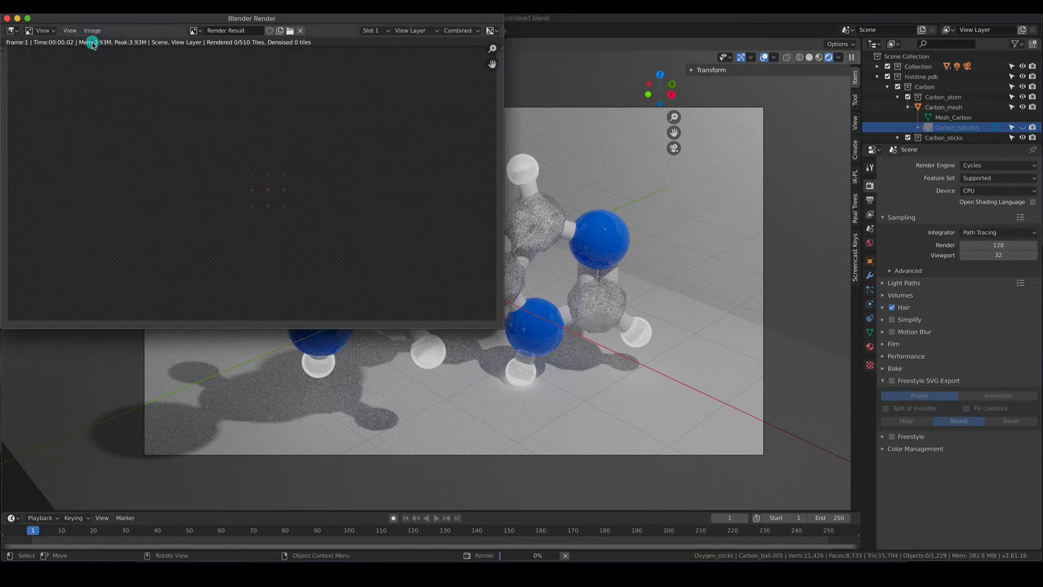
pyautogui.moveTo(281, 18); pyautogui.dragTo(449, 96)
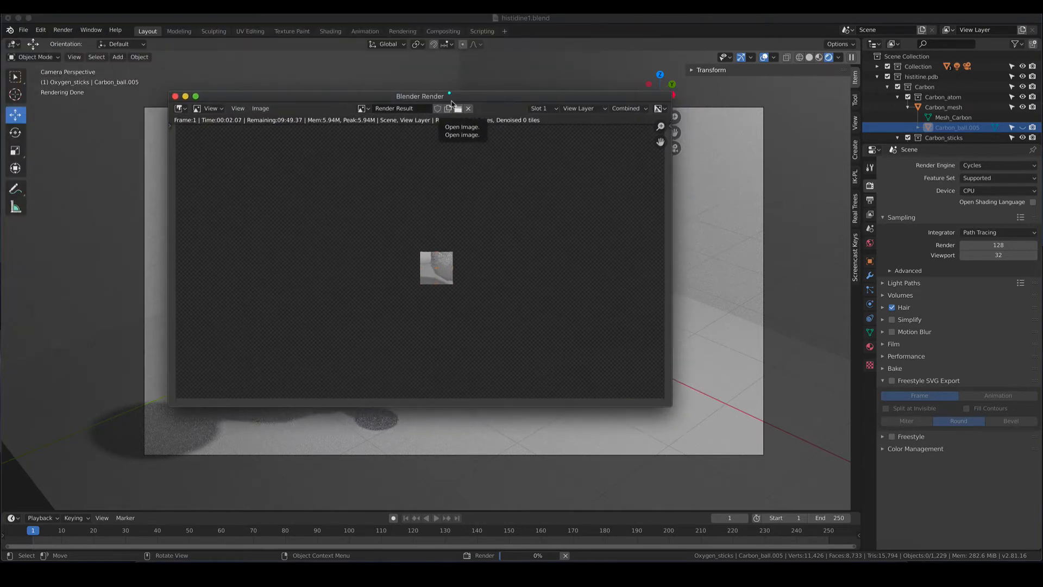
pyautogui.moveTo(690, 420); pyautogui.dragTo(820, 496)
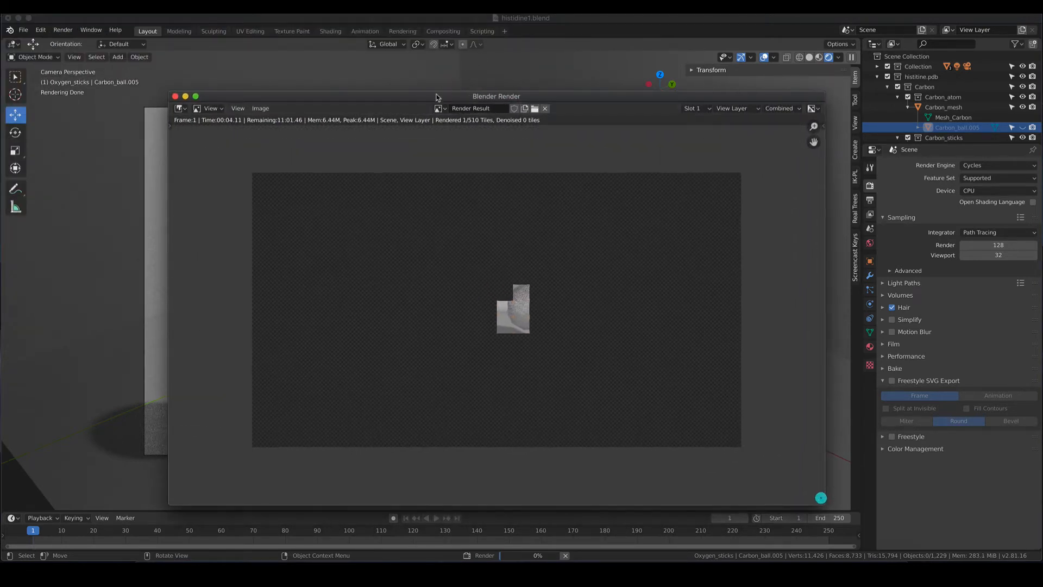
pyautogui.moveTo(436, 97); pyautogui.dragTo(352, 45)
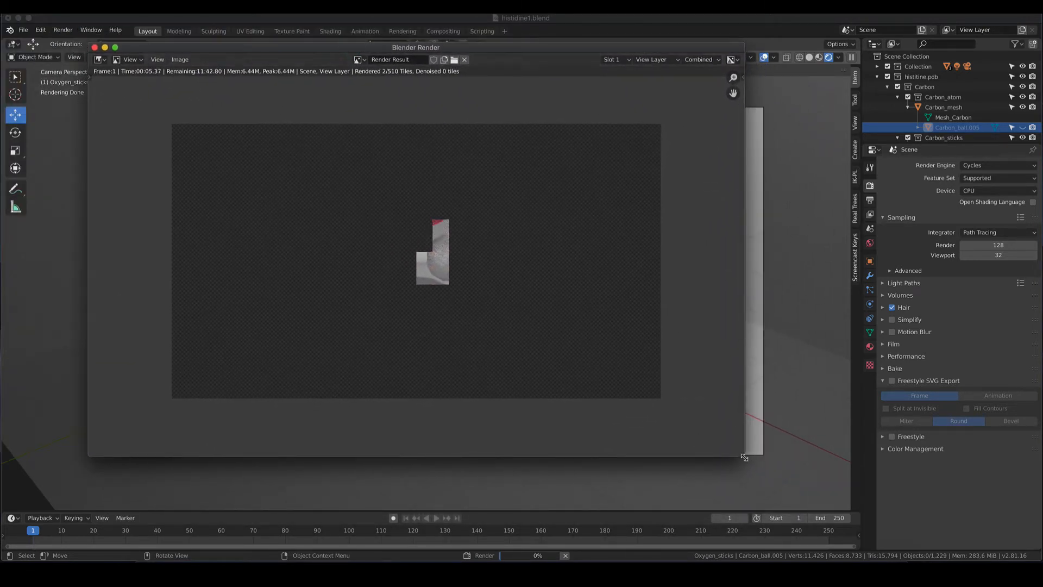
pyautogui.moveTo(745, 456); pyautogui.dragTo(879, 507)
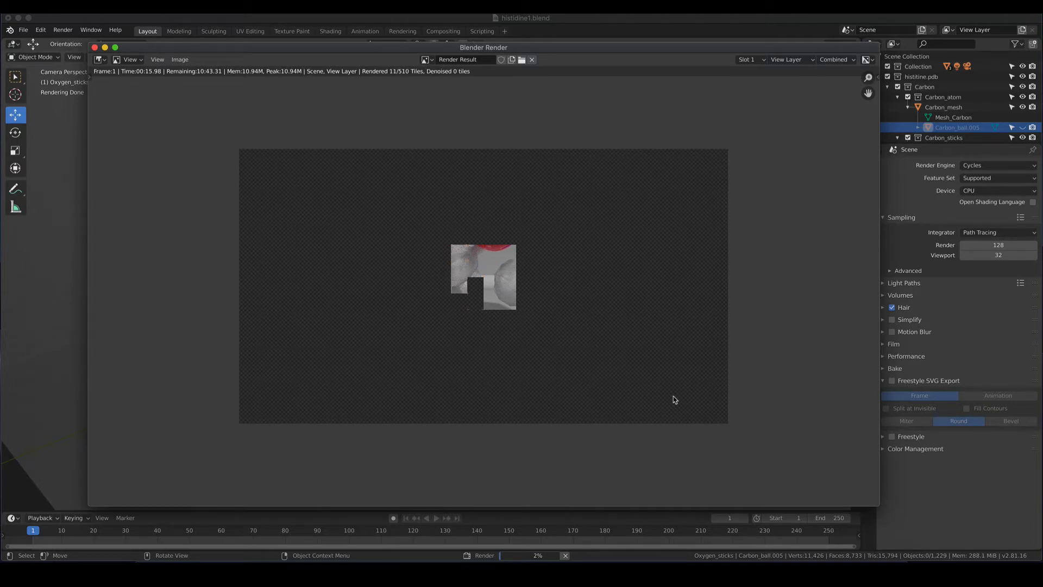
# Step: Examine the rendered molecule during and after rendering, including a close look at the carbon atoms' surfaces
pyautogui.scroll(7, 467, 287)
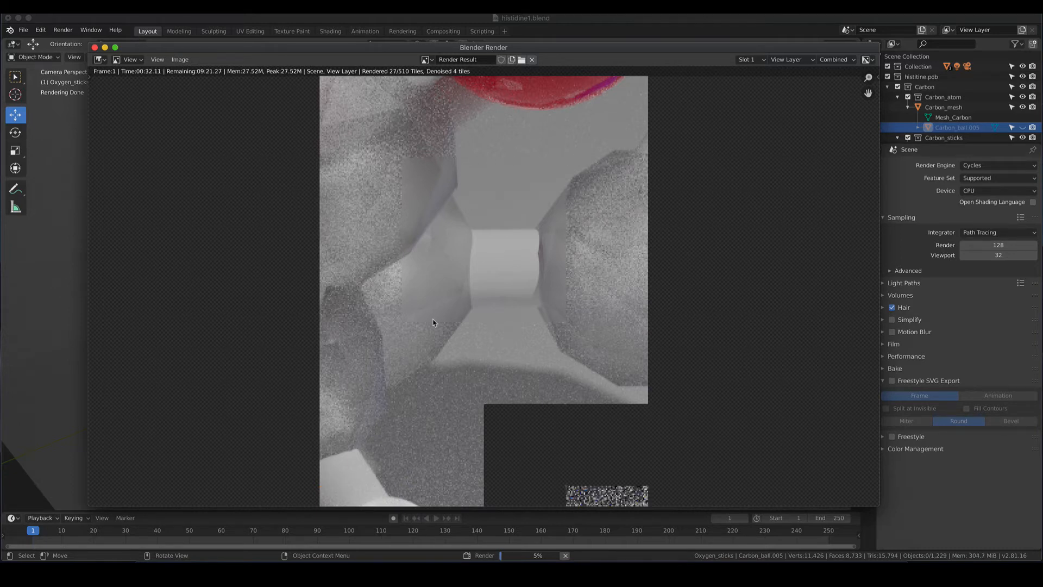
pyautogui.scroll(-1, 433, 322)
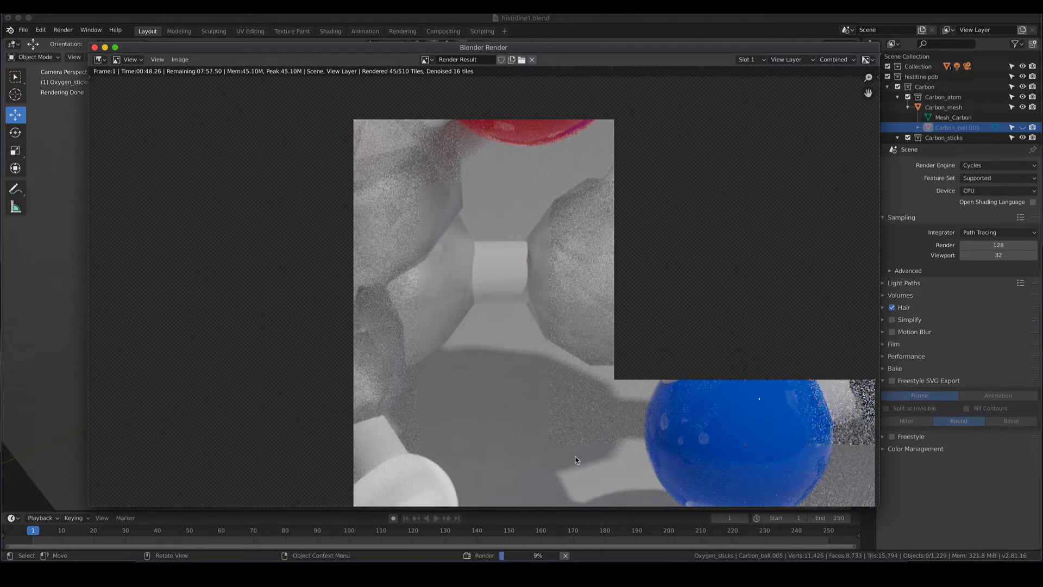
pyautogui.scroll(-5, 572, 435)
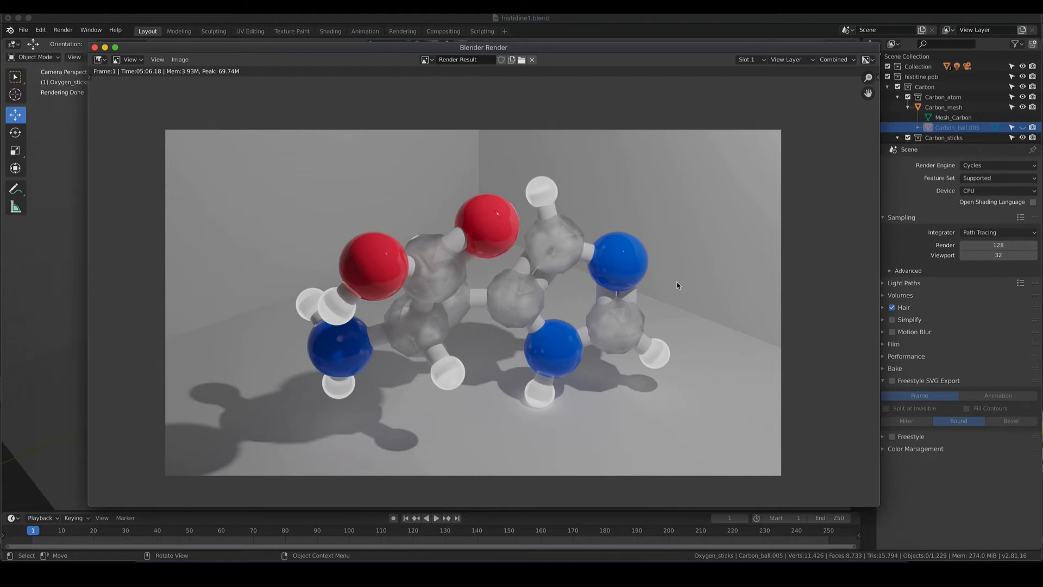
pyautogui.scroll(6, 544, 352)
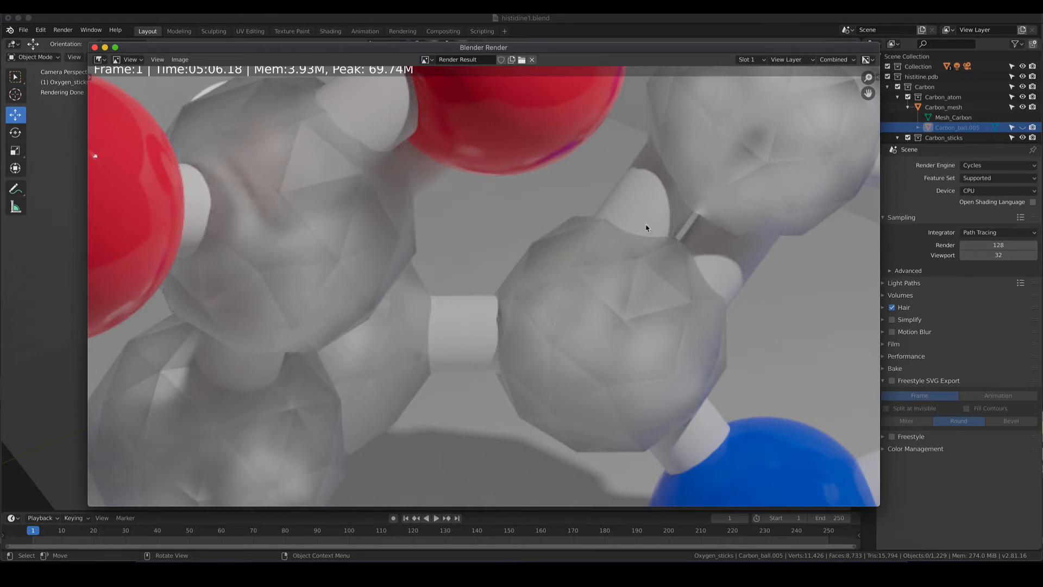
# Step: Examine the overall composition of the rendered image, and close the render window
pyautogui.scroll(-5, 646, 227)
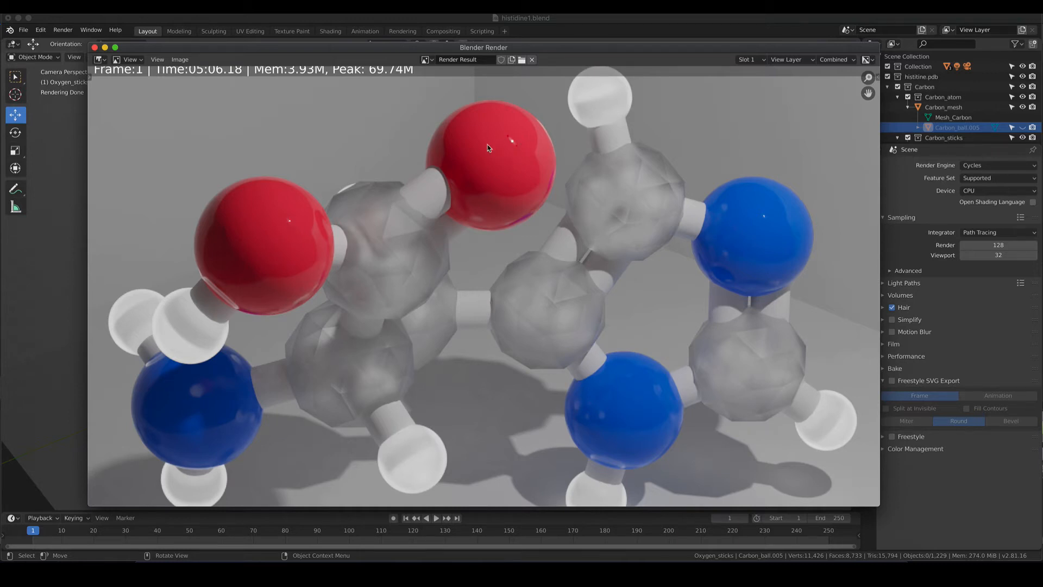
pyautogui.scroll(-4, 535, 274)
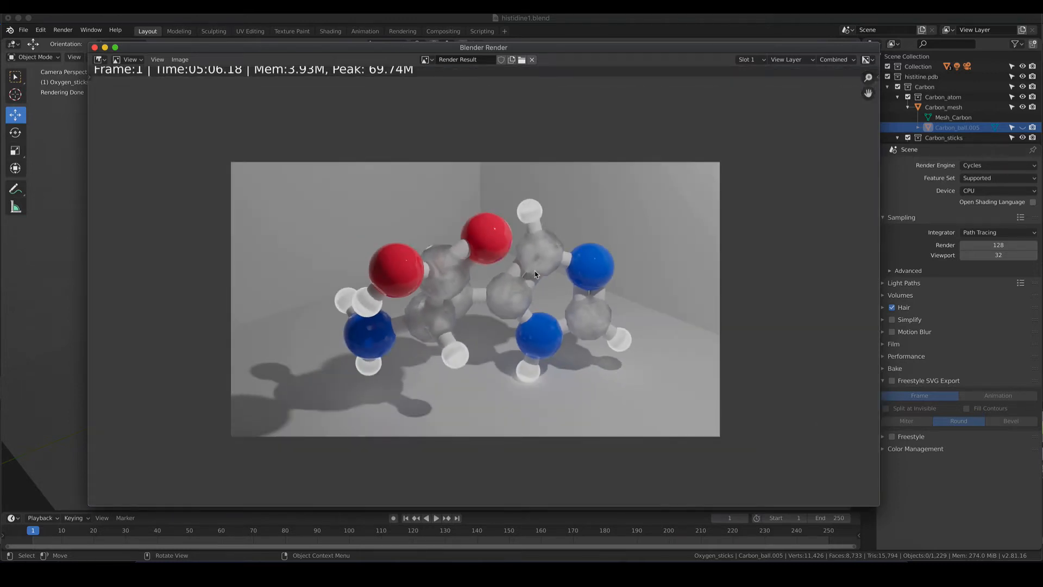
pyautogui.scroll(2, 535, 275)
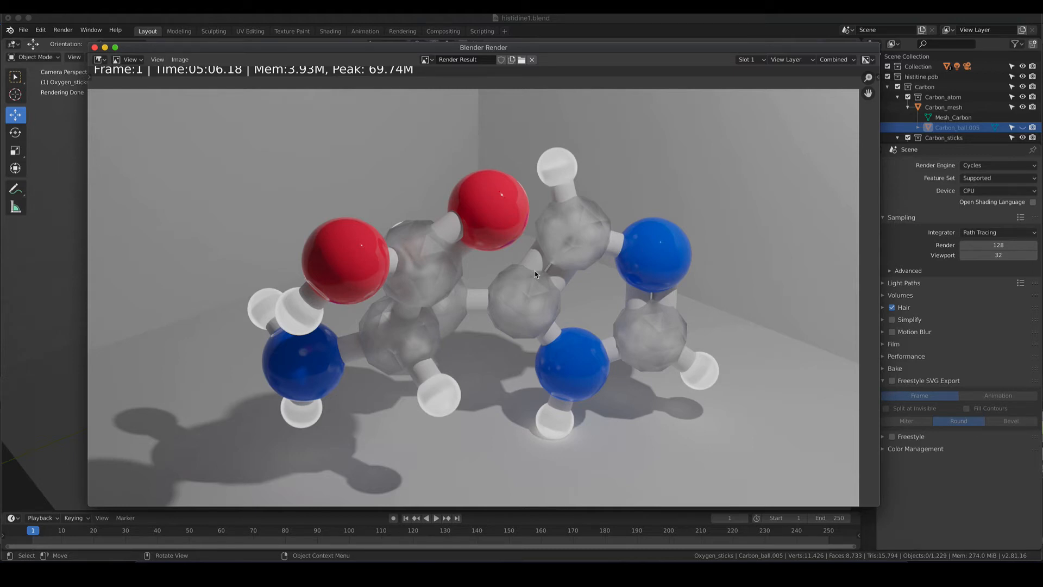
pyautogui.scroll(-2, 535, 274)
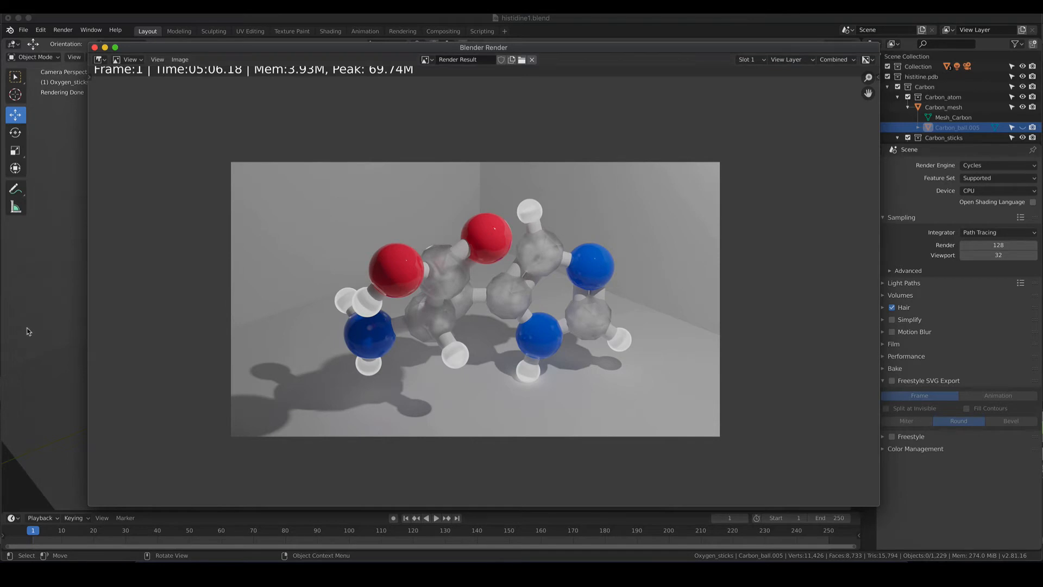
pyautogui.press('Escape')
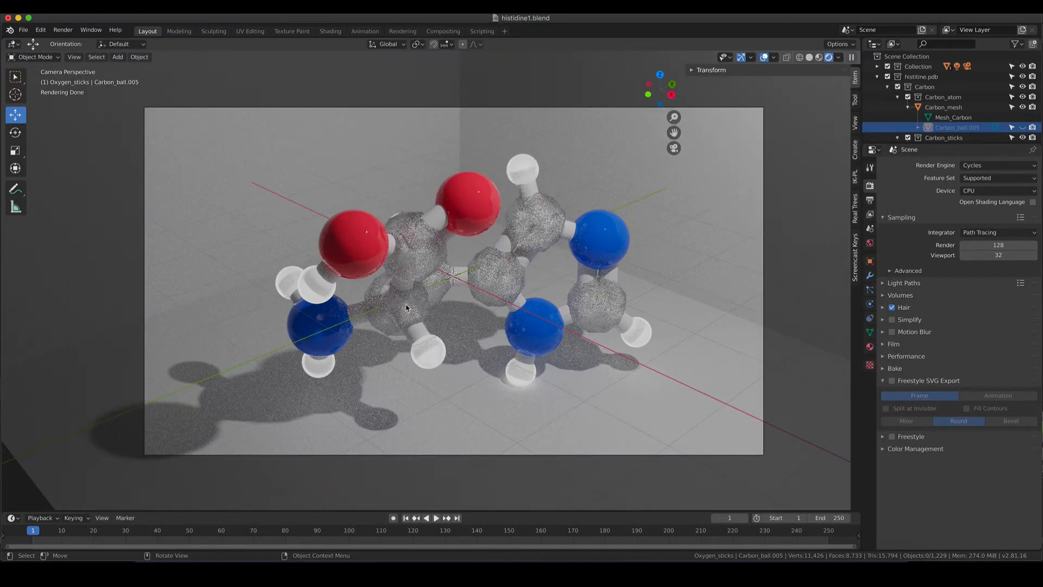
# Step: Switch the viewport to solid shading and show the whole molecule, floor and walls from outside the camera view
pyautogui.press('z')
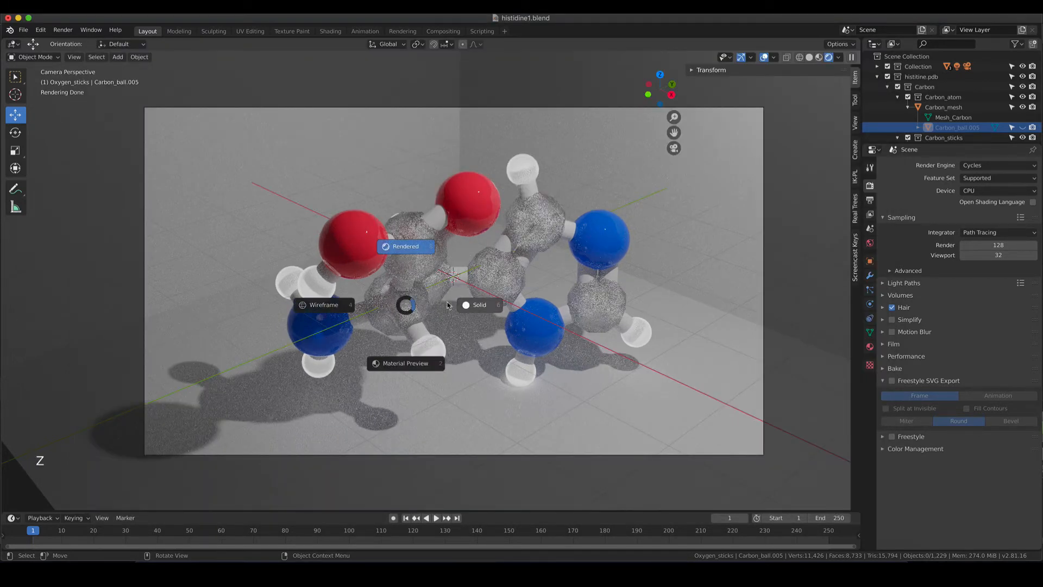
pyautogui.click(480, 306)
pyautogui.scroll(-4, 479, 304)
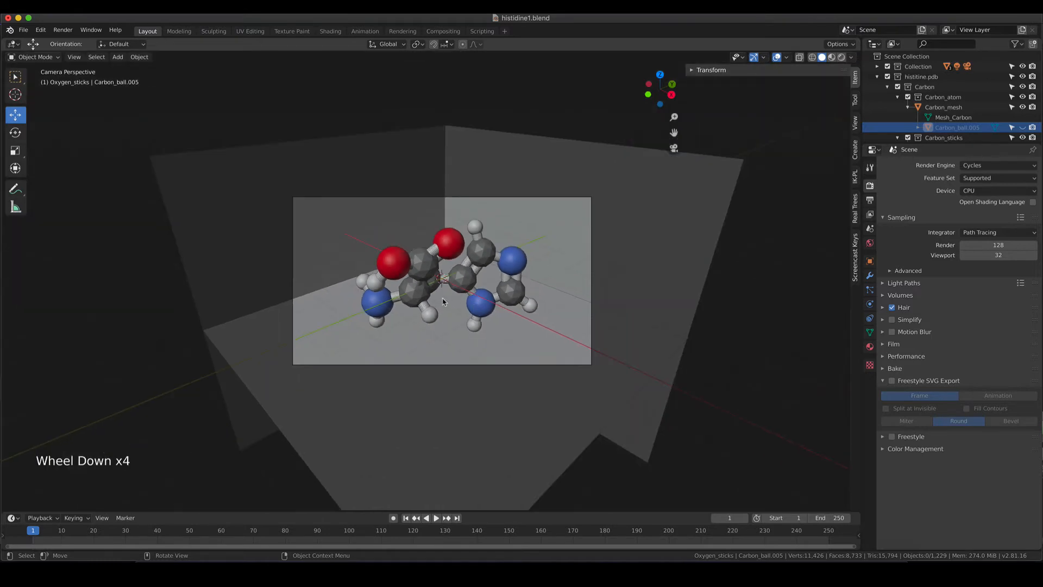
pyautogui.moveTo(443, 301); pyautogui.dragTo(492, 299, button='middle')
pyautogui.scroll(-2, 493, 298)
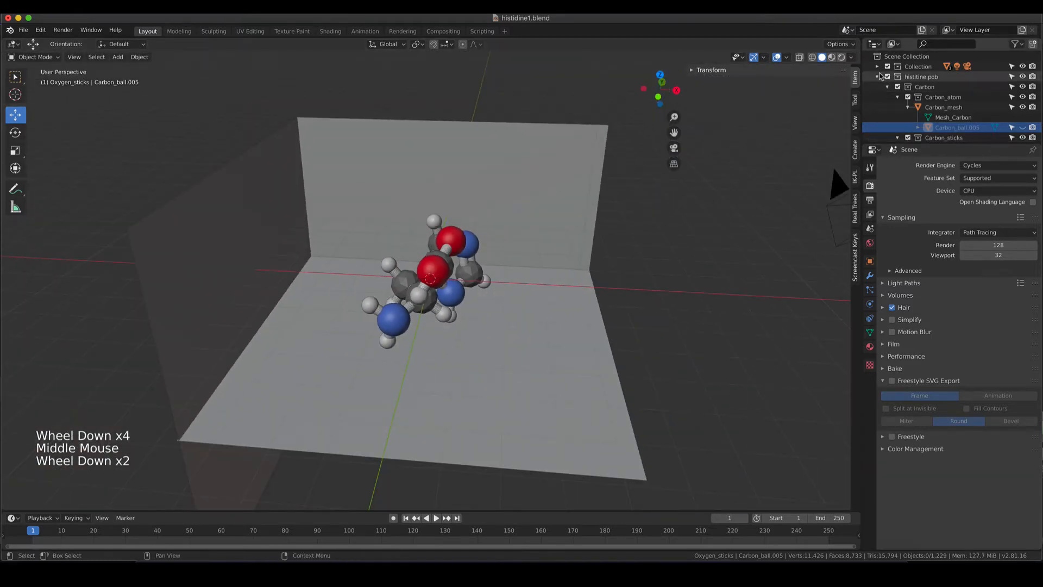
# Step: Collapse the histitine.pdb collection, enlarge the outliner, expand Collection and make the Light selectable
pyautogui.click(879, 76)
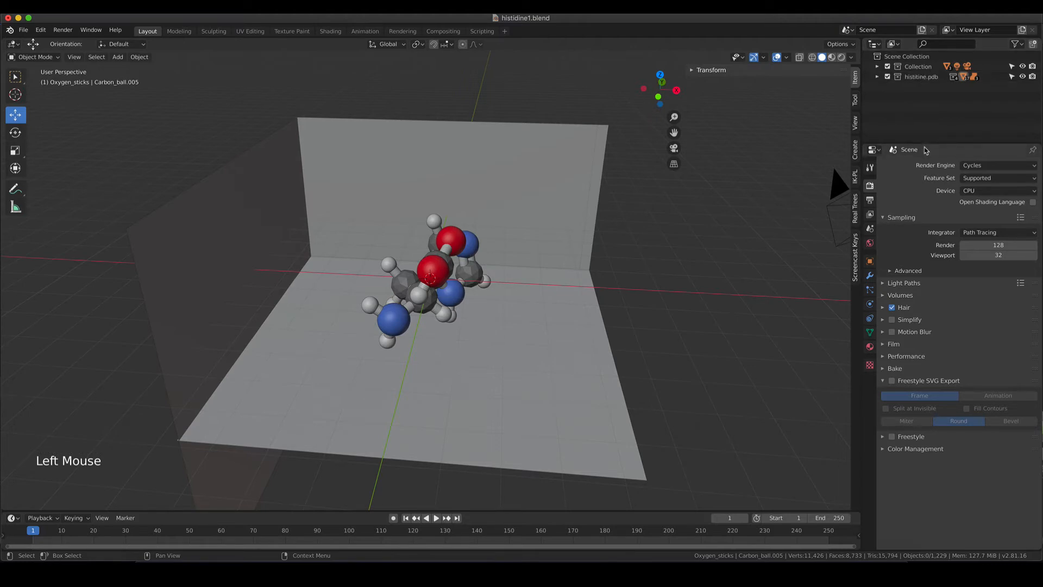
pyautogui.moveTo(926, 143); pyautogui.dragTo(934, 292)
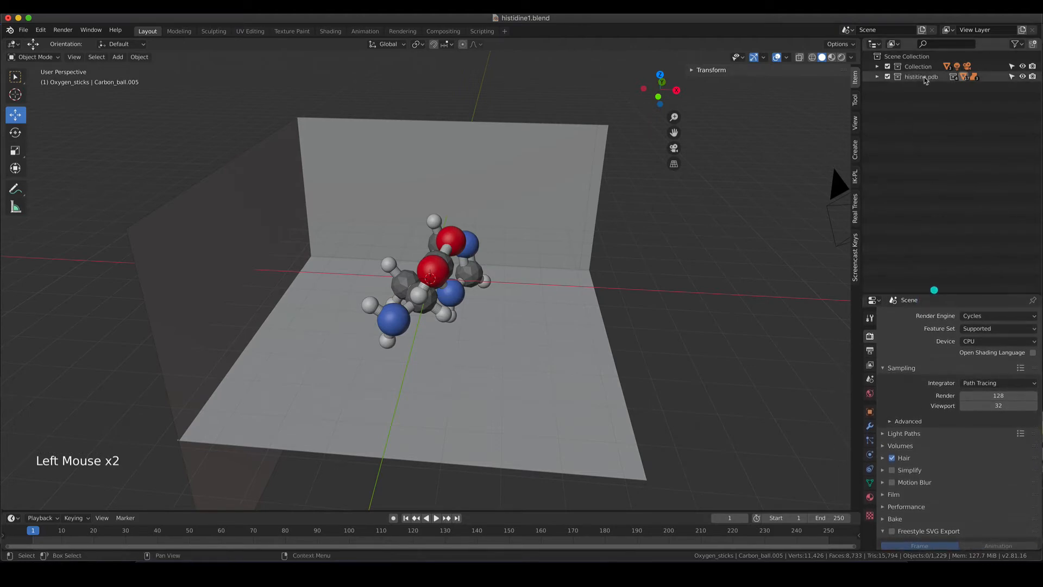
pyautogui.click(877, 66)
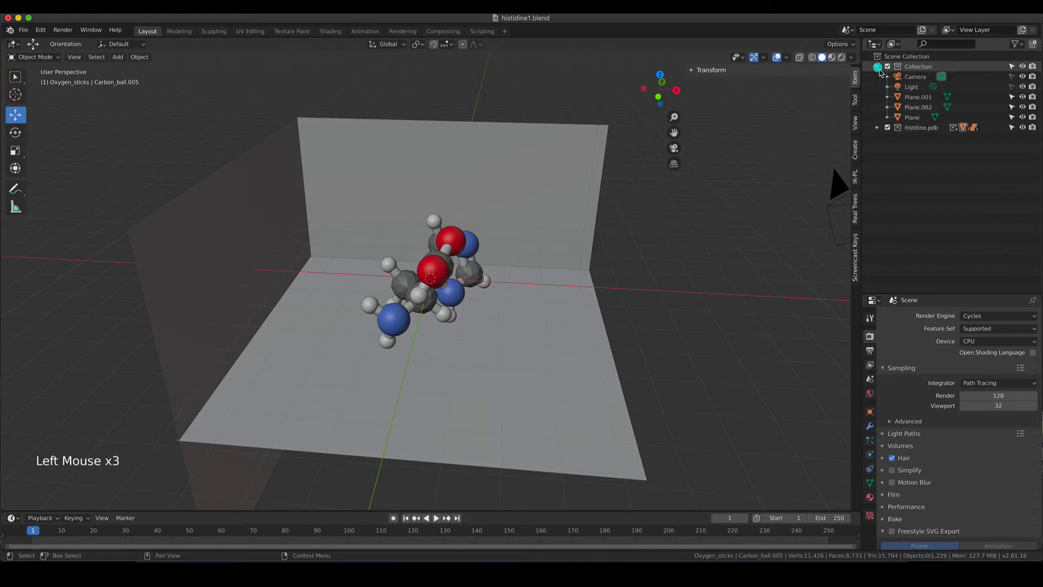
pyautogui.click(1011, 87)
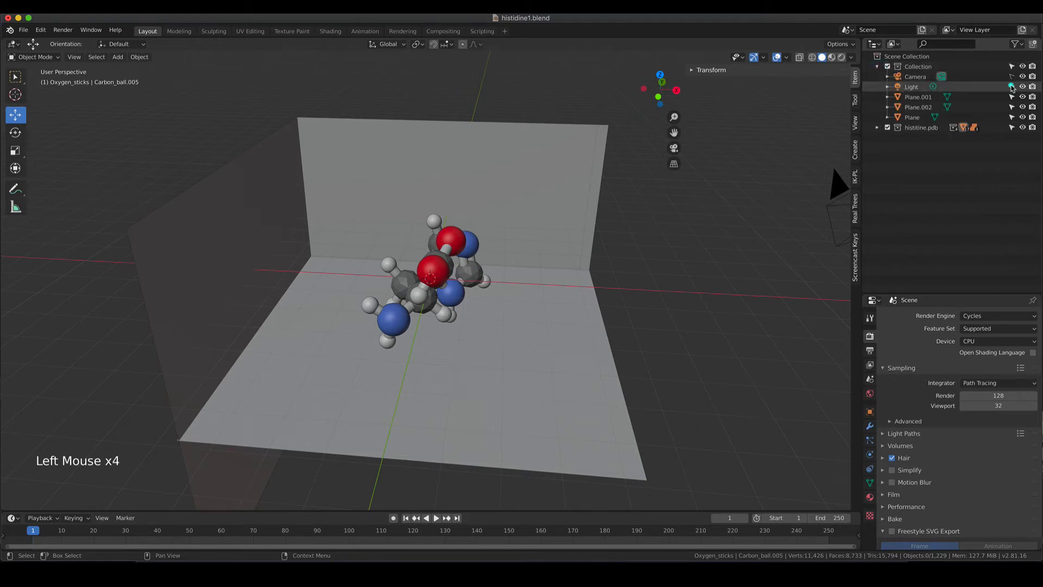
# Step: Select the light above the walls and check its position around the scene
pyautogui.moveTo(620, 251)
pyautogui.mouseDown(button='middle')
pyautogui.moveTo(523, 233)
pyautogui.moveTo(608, 235)
pyautogui.mouseUp(button='middle')
pyautogui.scroll(-5, 583, 241)
pyautogui.click(476, 186)
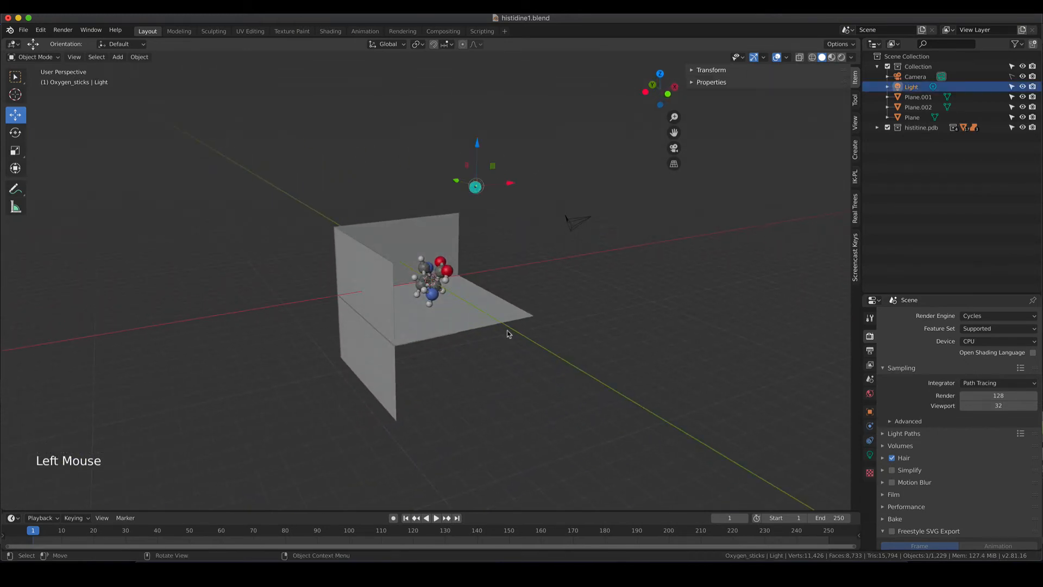
pyautogui.moveTo(522, 218); pyautogui.dragTo(414, 221, button='middle')
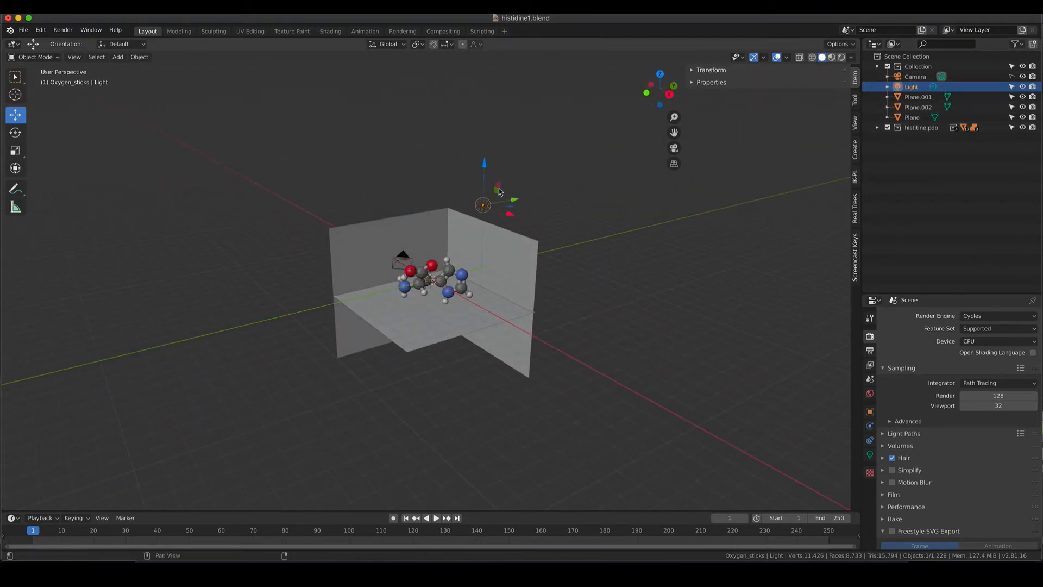
pyautogui.moveTo(456, 238); pyautogui.dragTo(507, 242, button='middle')
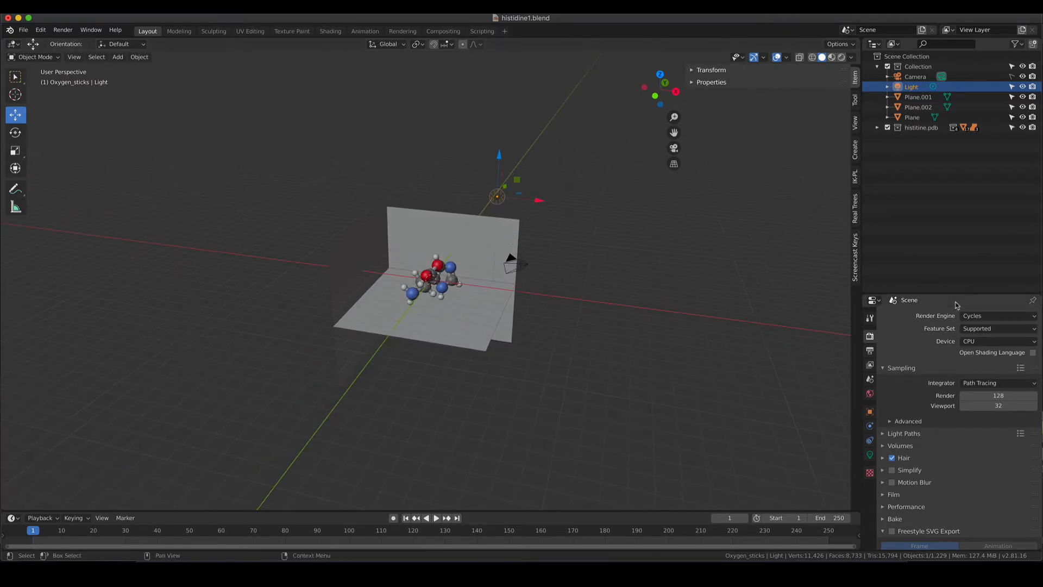
# Step: Enlarge the properties area and change the selected light's type to Sun
pyautogui.moveTo(955, 293); pyautogui.dragTo(951, 151)
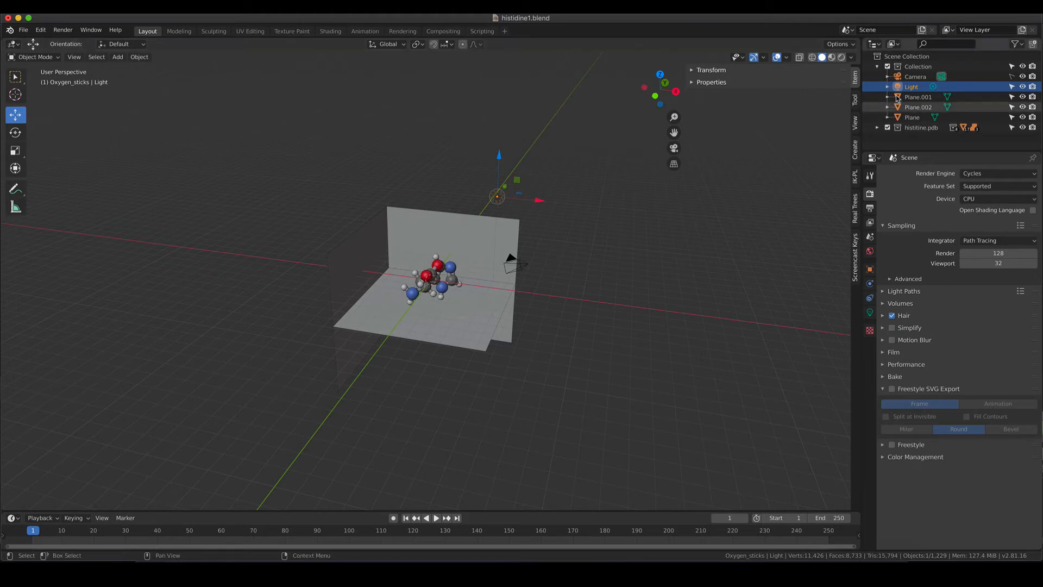
pyautogui.click(870, 313)
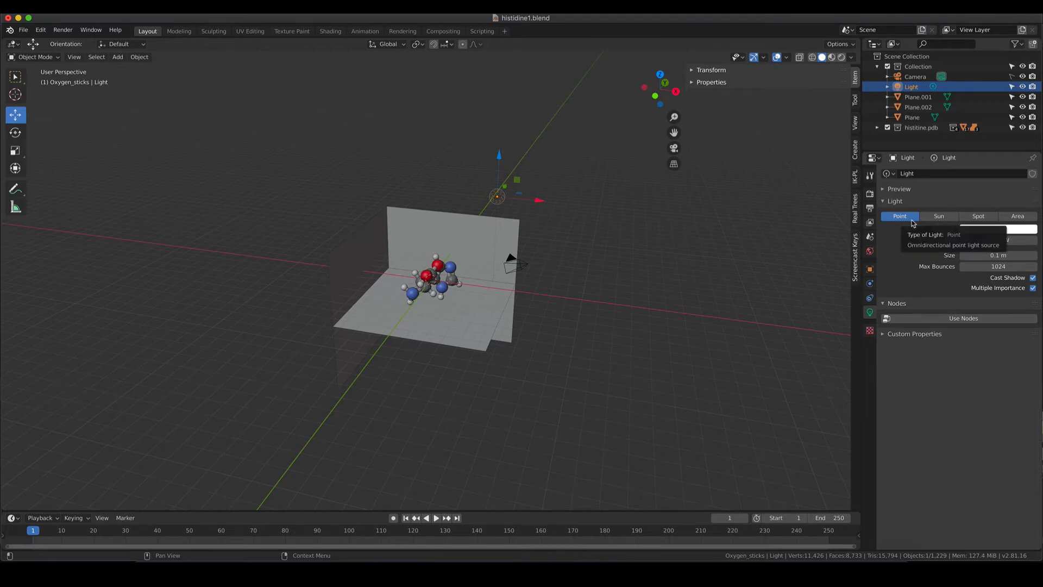
pyautogui.click(945, 221)
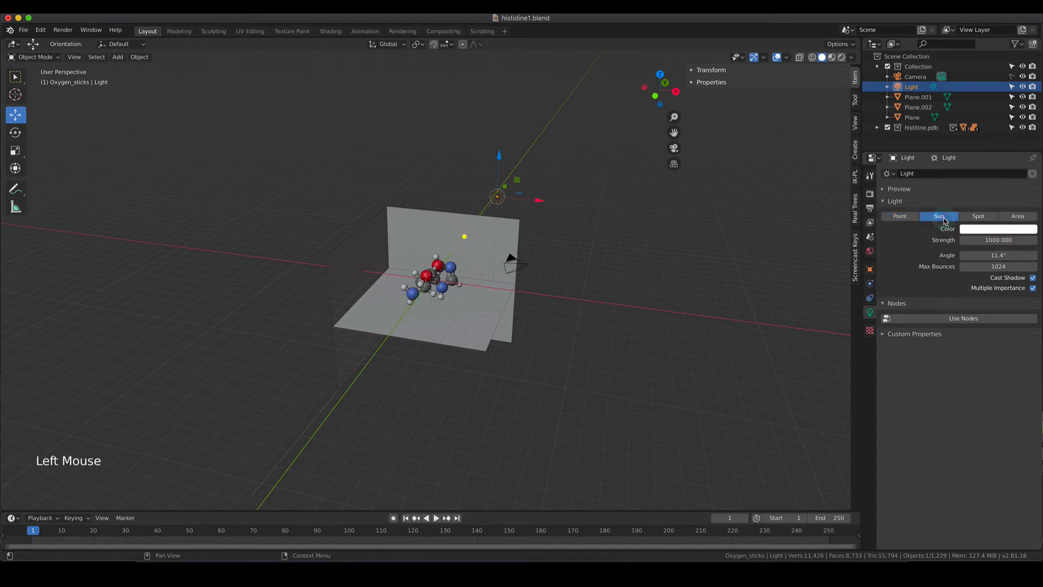
# Step: Show the scene through the camera with rendered shading
pyautogui.press('KP_0')
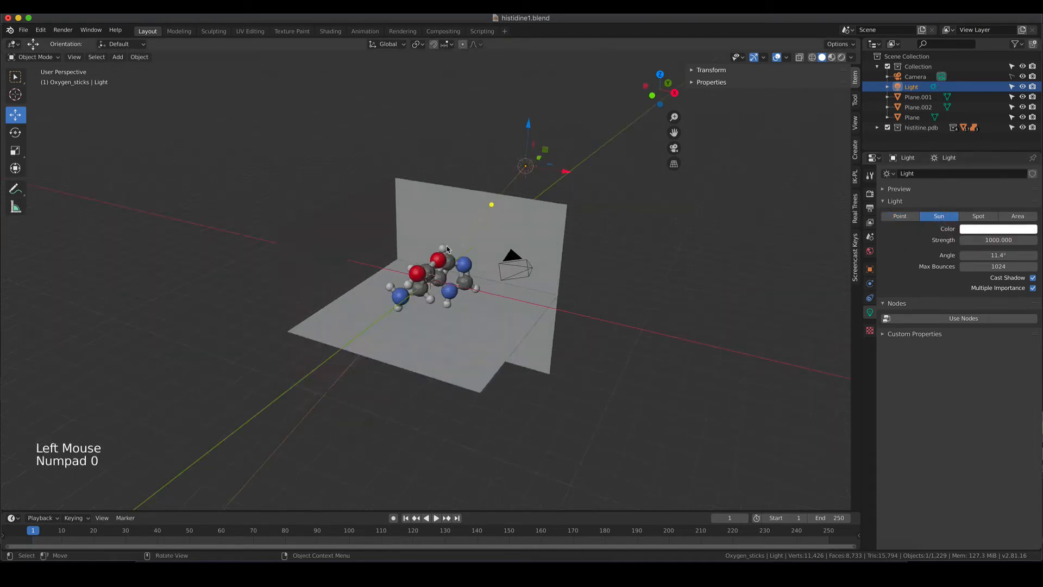
pyautogui.press('z')
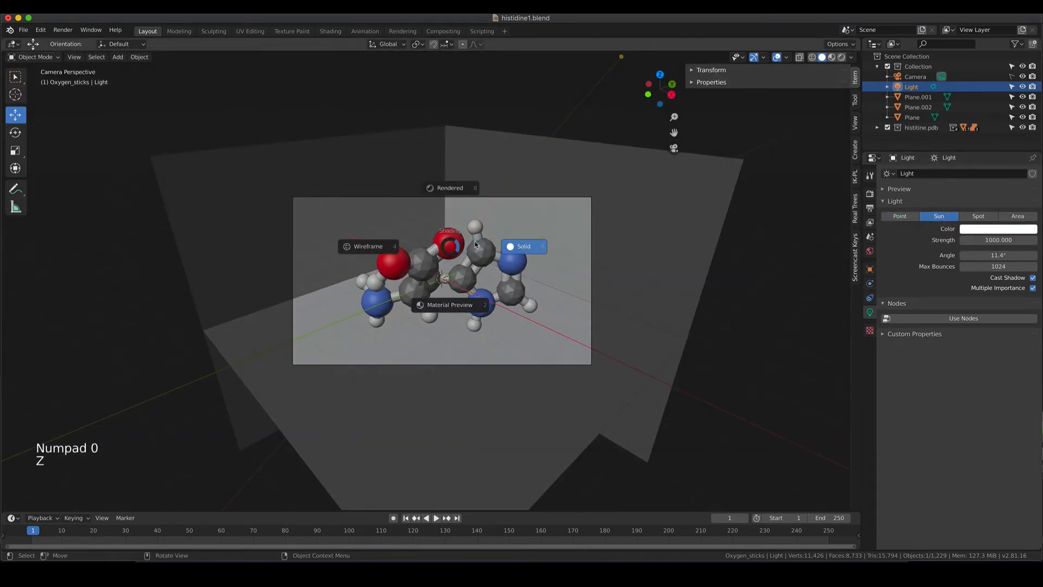
pyautogui.click(458, 189)
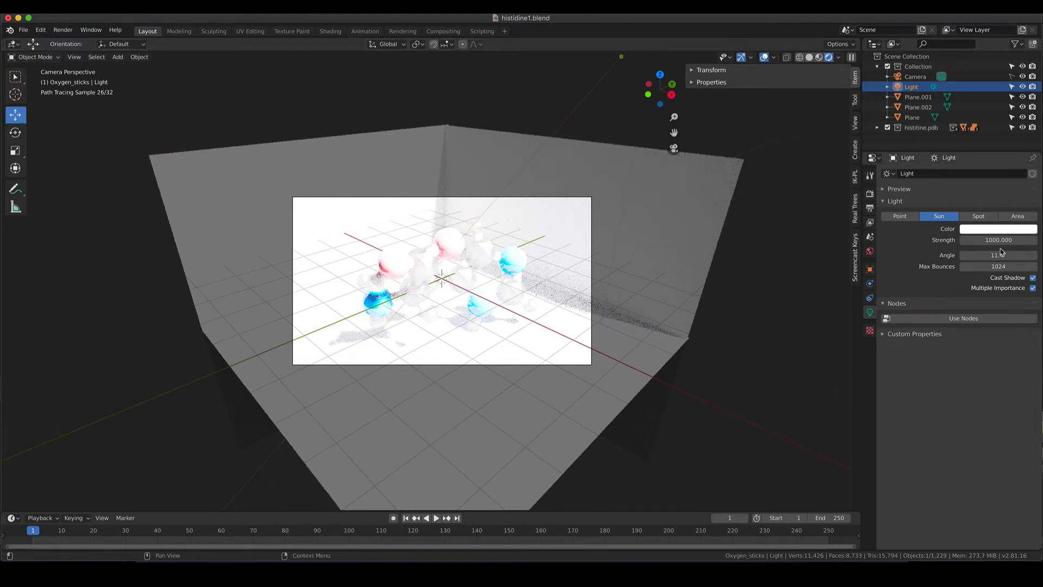
# Step: Set the sun light's strength to 1.0
pyautogui.click(982, 241)
pyautogui.write('0')
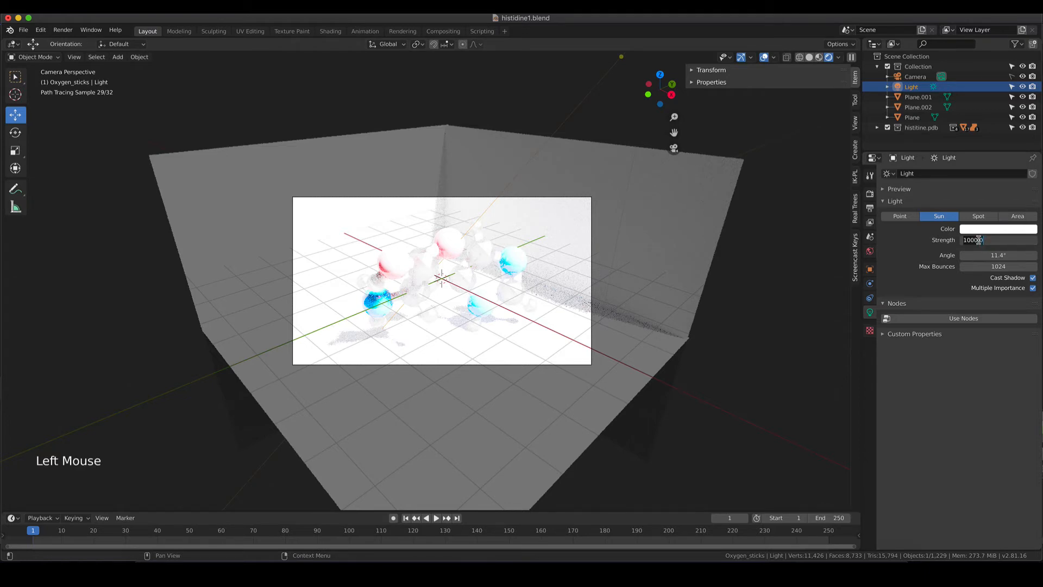
pyautogui.press('BackSpace')
pyautogui.press('BackSpace')
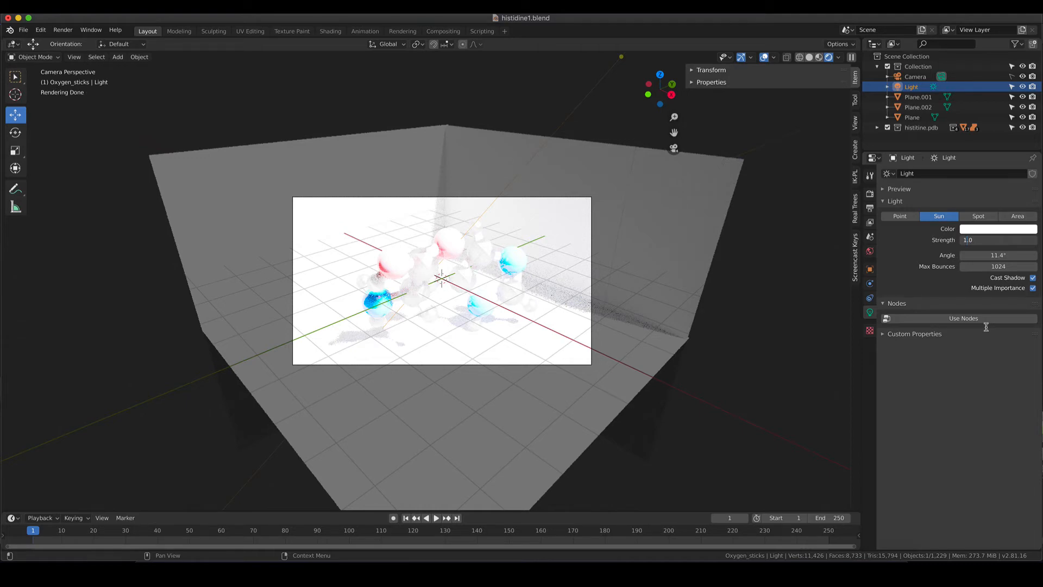
pyautogui.press('Return')
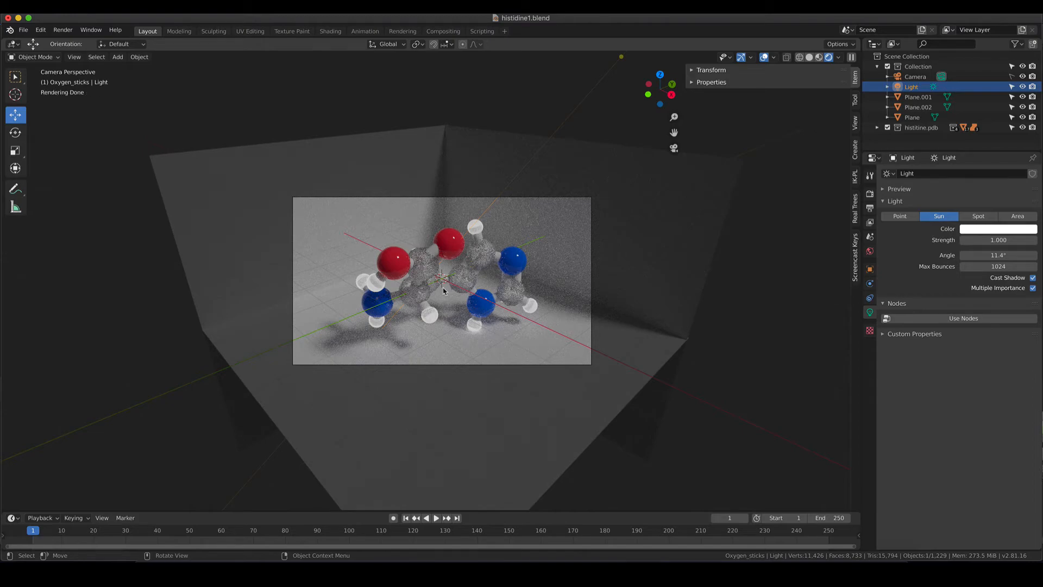
# Step: Inspect the sun's lighting and shadows from around the scene, through the camera and from directly above
pyautogui.moveTo(408, 311); pyautogui.dragTo(456, 320, button='middle')
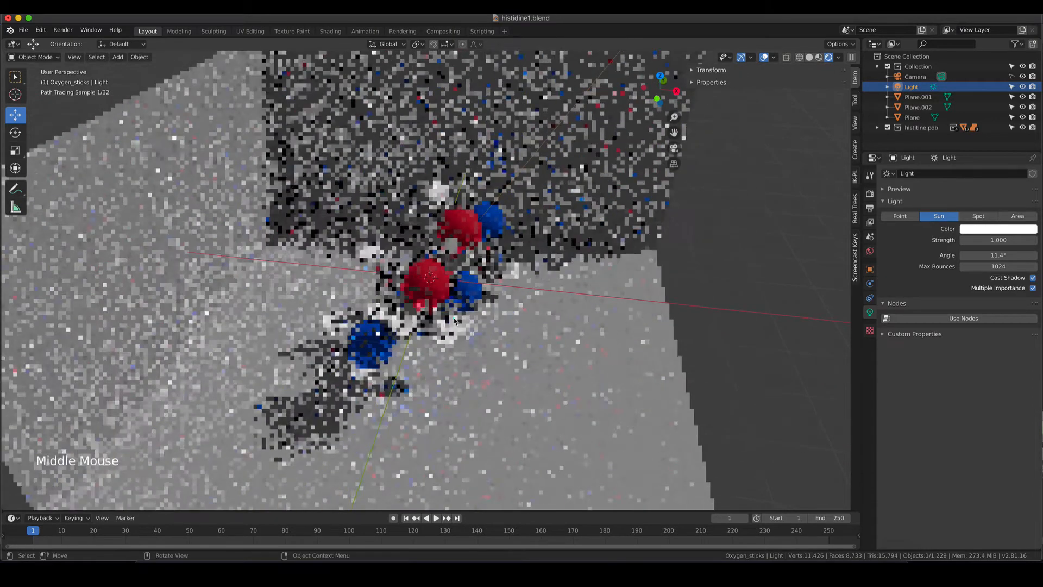
pyautogui.scroll(-3, 456, 320)
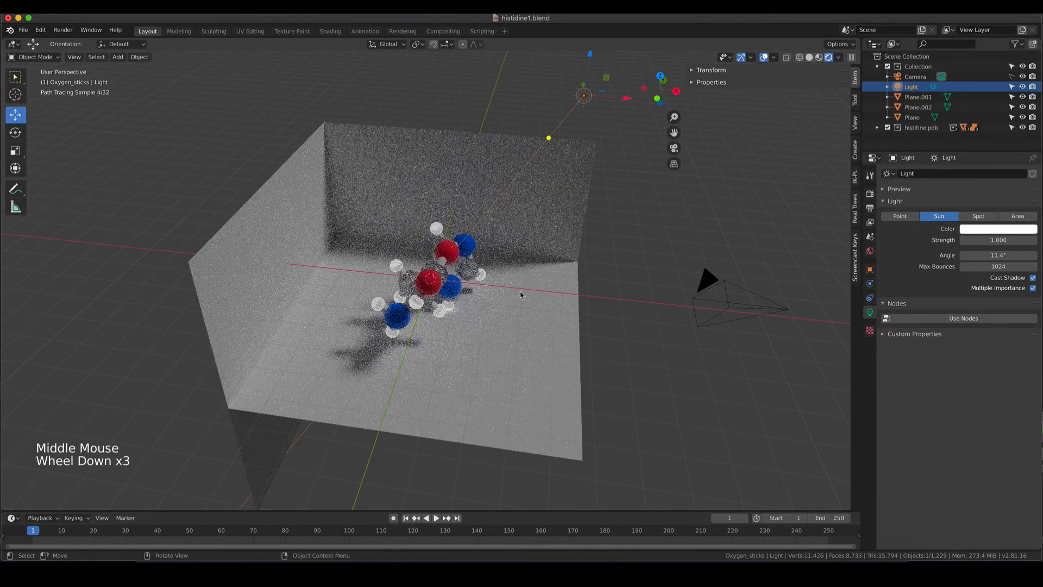
pyautogui.moveTo(511, 299); pyautogui.dragTo(458, 300, button='middle')
pyautogui.press('KP_0')
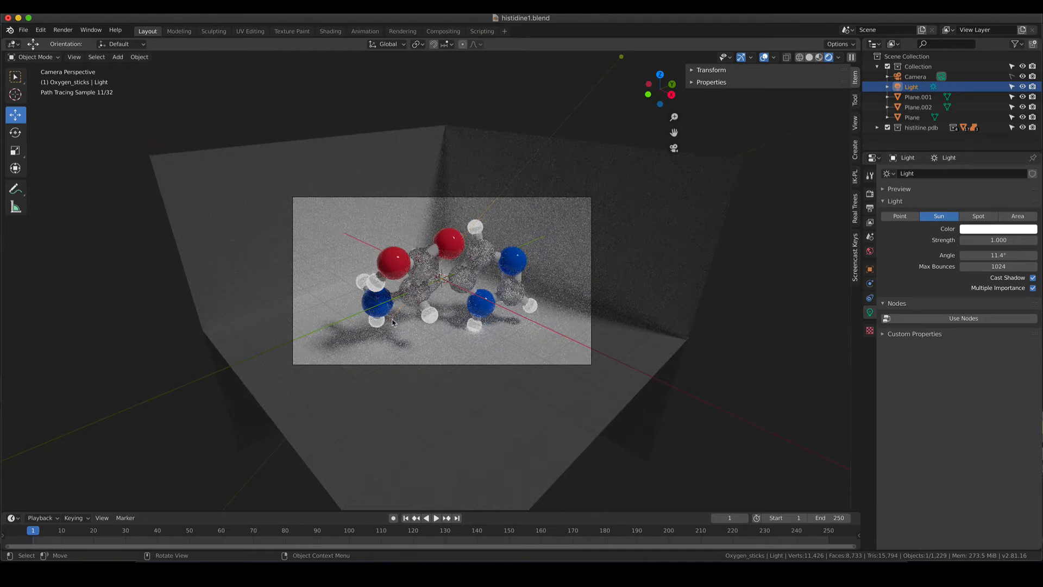
pyautogui.scroll(-3, 393, 322)
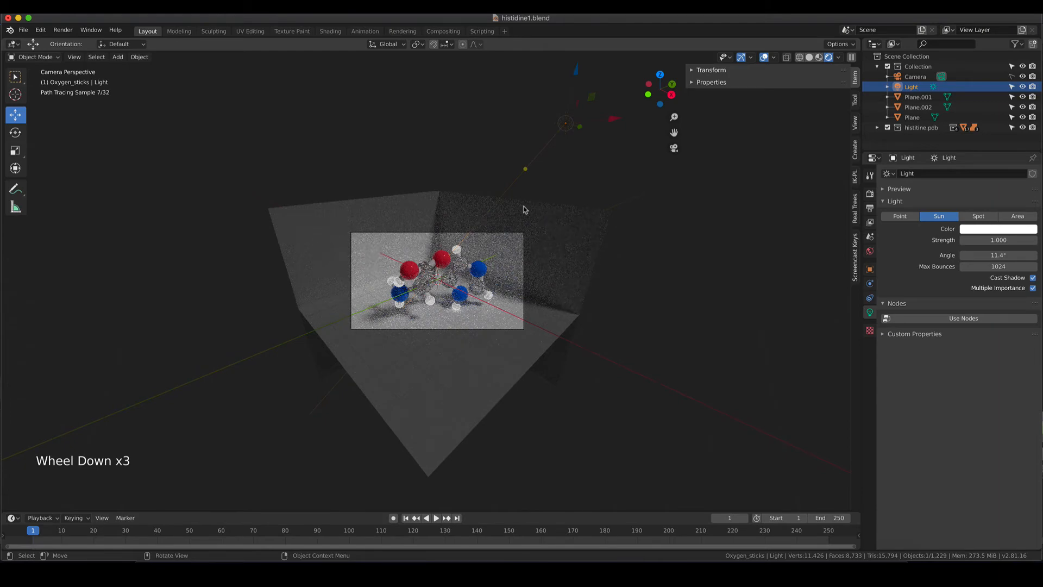
pyautogui.press('KP_7')
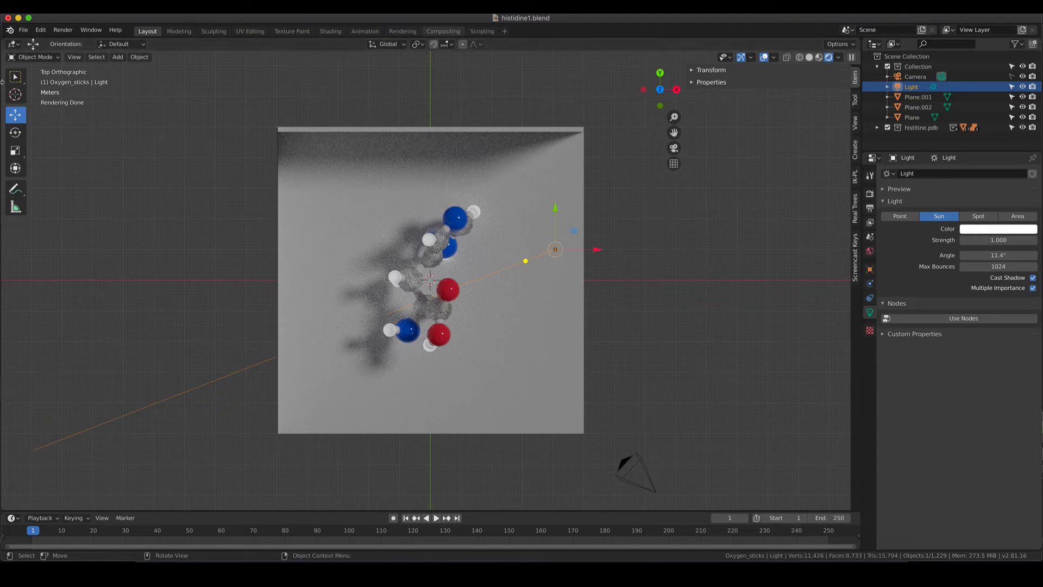
# Step: Open the preferences in an enlarged window, enable Emulate Numpad in the input settings, and close them
pyautogui.click(42, 30)
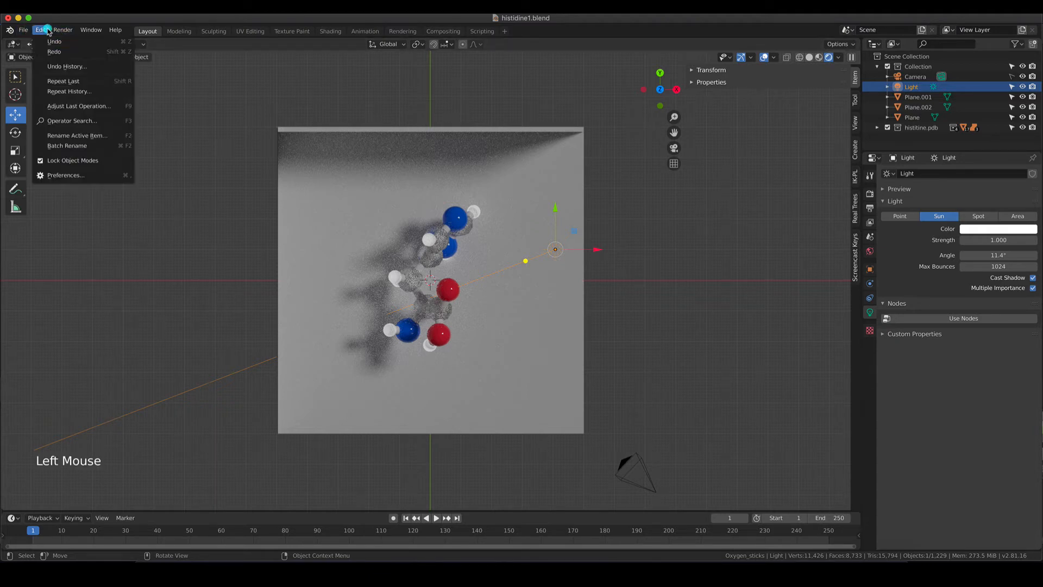
pyautogui.click(69, 175)
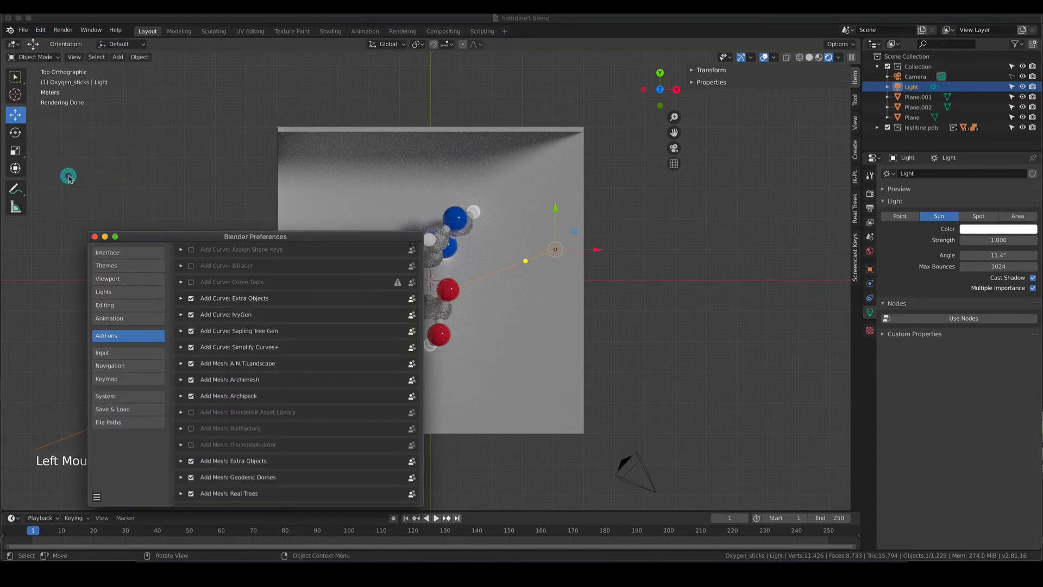
pyautogui.moveTo(256, 237); pyautogui.dragTo(217, 18)
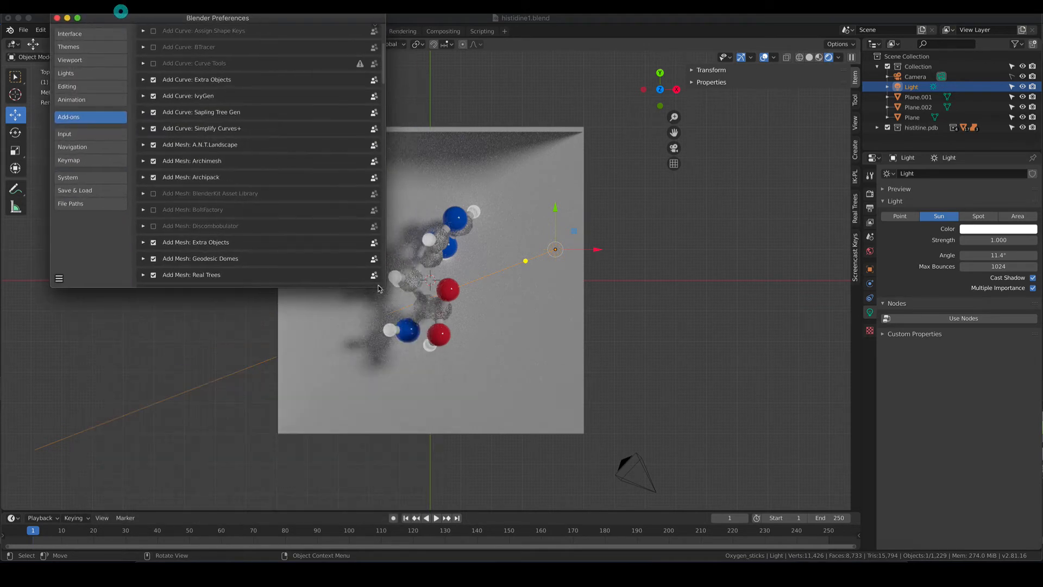
pyautogui.moveTo(383, 286); pyautogui.dragTo(854, 477)
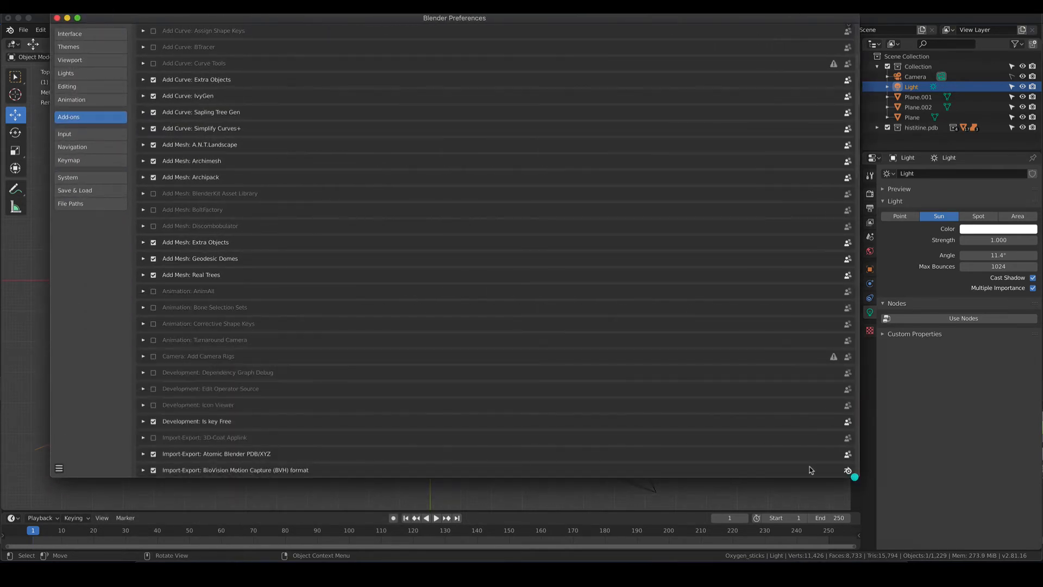
pyautogui.click(87, 134)
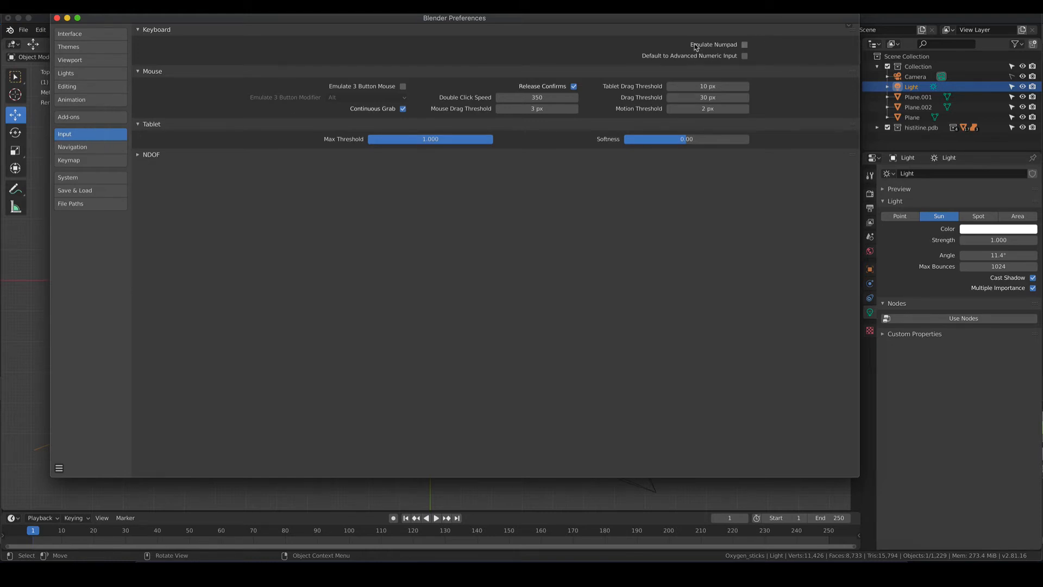
pyautogui.click(744, 44)
pyautogui.click(57, 18)
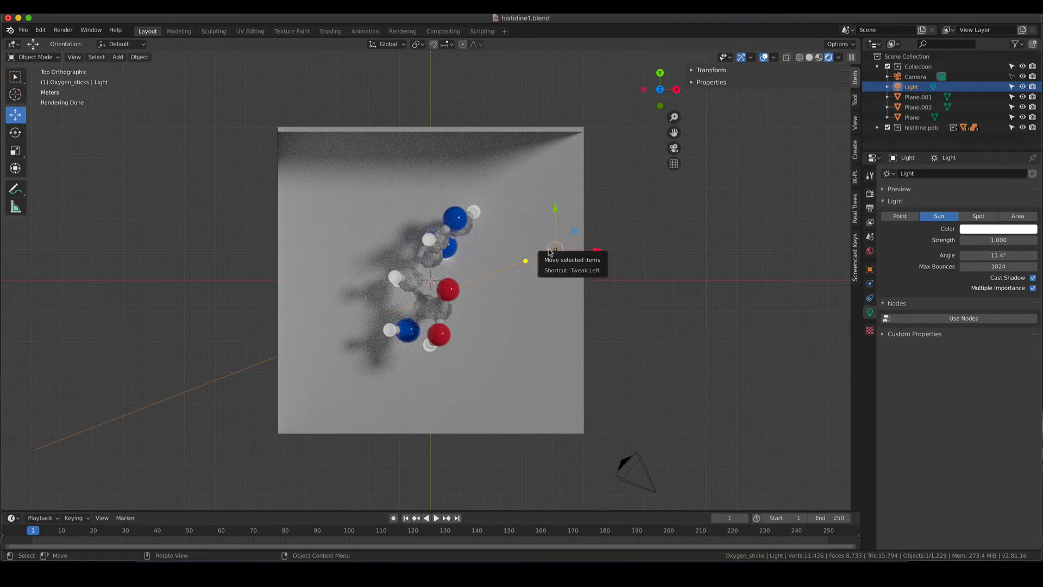
# Step: View the scene from the front and display the sun light's transform values
pyautogui.press('KP_1')
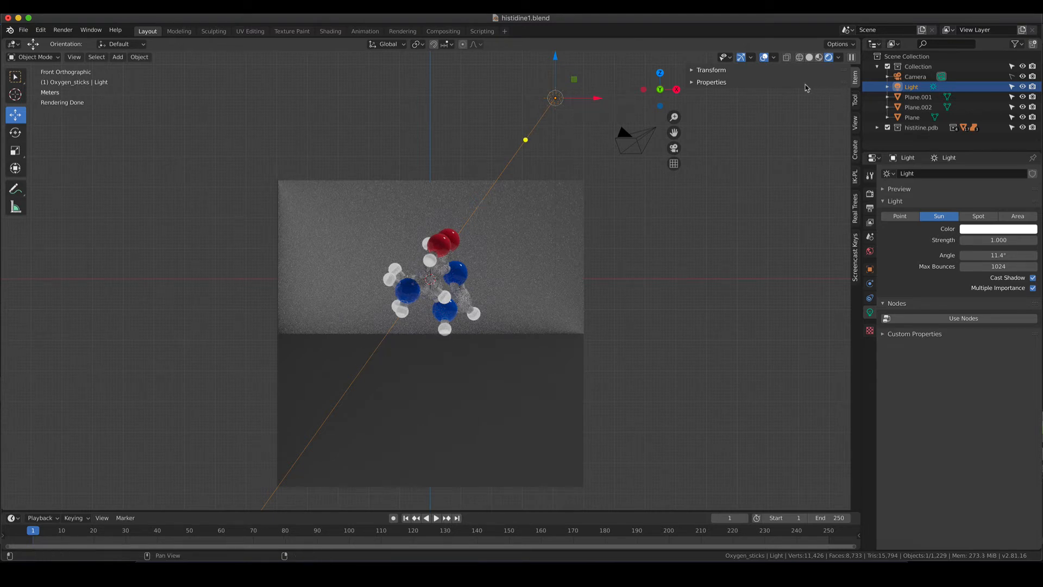
pyautogui.click(694, 70)
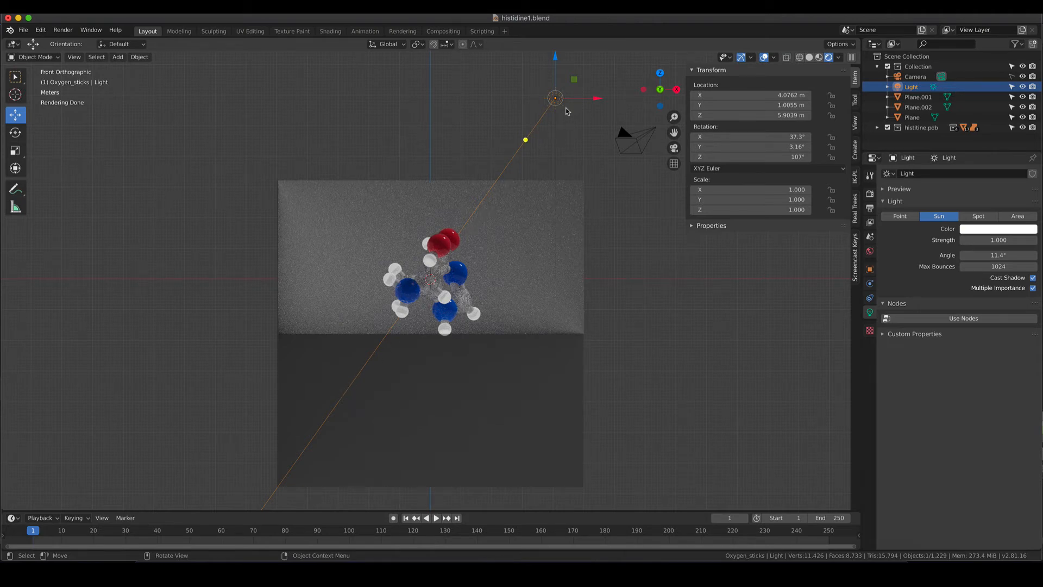
# Step: Try moving the sun light lower, undo the move, and check the light from an angle and from the front
pyautogui.moveTo(559, 103); pyautogui.dragTo(552, 144)
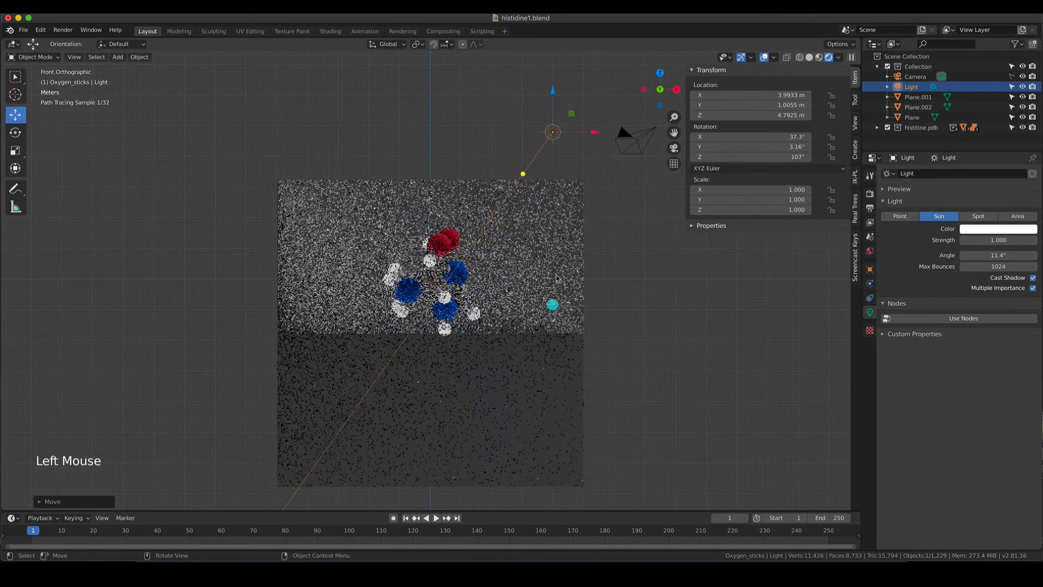
pyautogui.press('super+z')
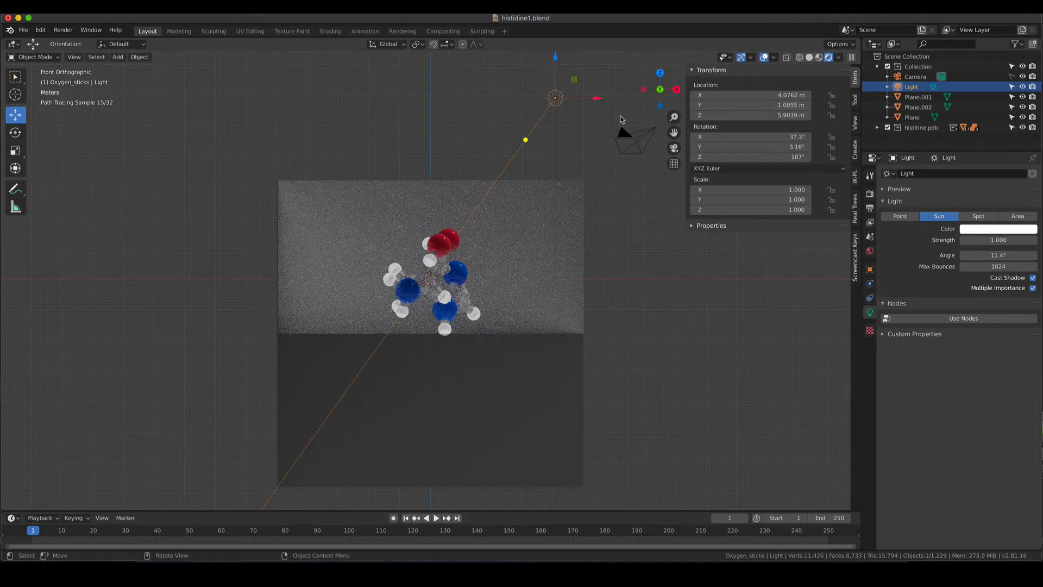
pyautogui.moveTo(622, 119); pyautogui.dragTo(567, 92, button='middle')
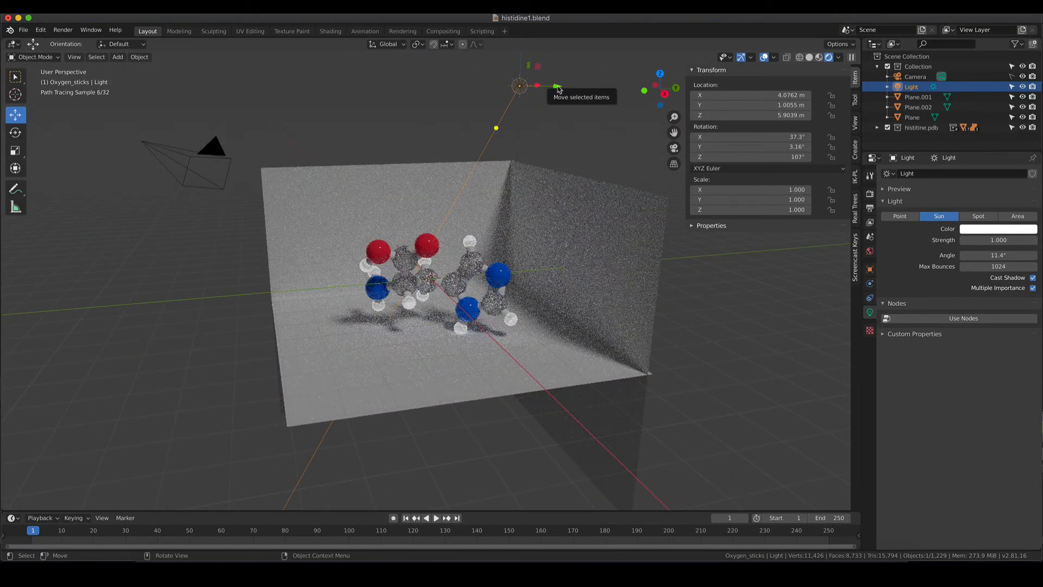
pyautogui.press('KP_1')
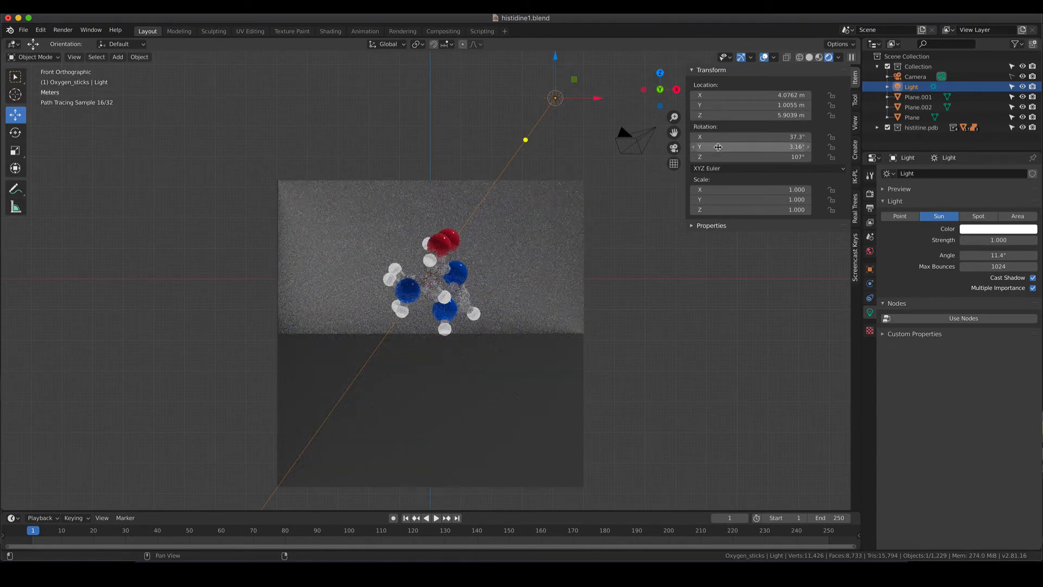
# Step: Adjust the sun light's Y rotation to 7.76°
pyautogui.click(718, 147)
pyautogui.moveTo(719, 147)
pyautogui.mouseDown()
pyautogui.moveTo(739, 146)
pyautogui.moveTo(692, 146)
pyautogui.moveTo(736, 147)
pyautogui.moveTo(722, 137)
pyautogui.mouseUp()
pyautogui.press('Escape')
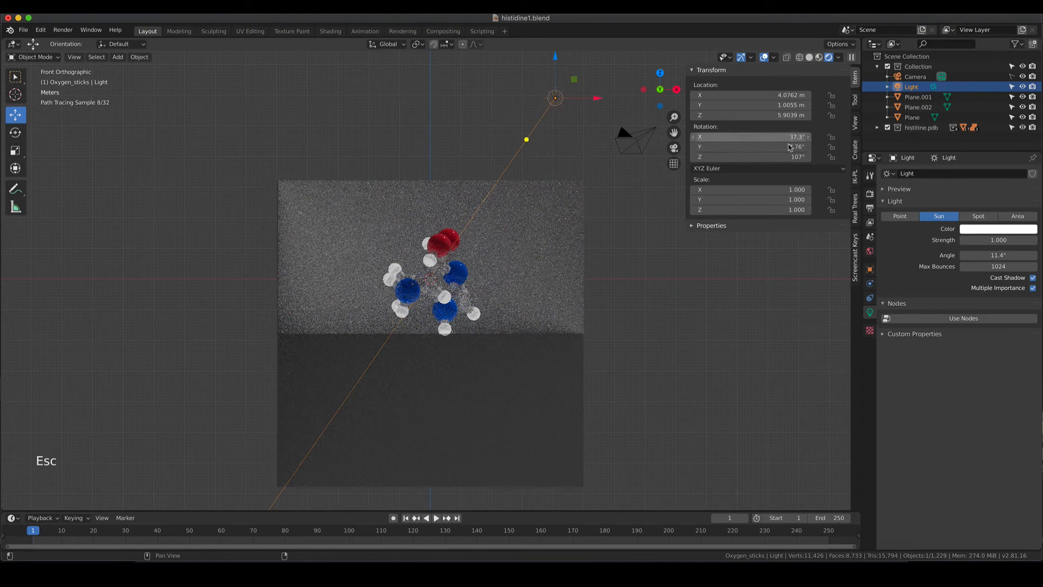
# Step: Set the sun light's X, Y and Z rotation to 0° and view the lighting through the camera
pyautogui.click(760, 136)
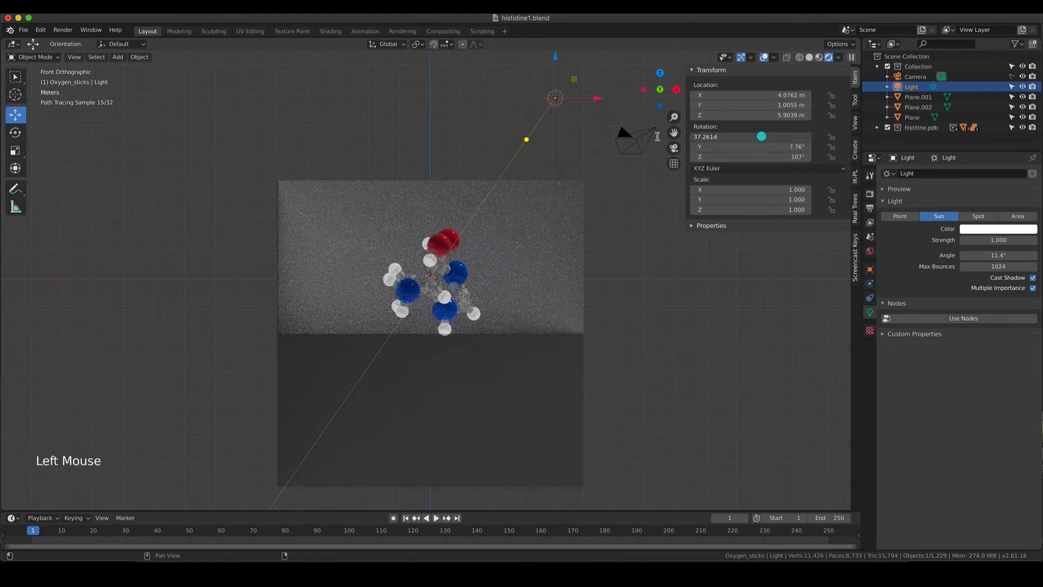
pyautogui.write('0')
pyautogui.press('Tab')
pyautogui.write('0')
pyautogui.press('Tab')
pyautogui.write('0')
pyautogui.press('Tab')
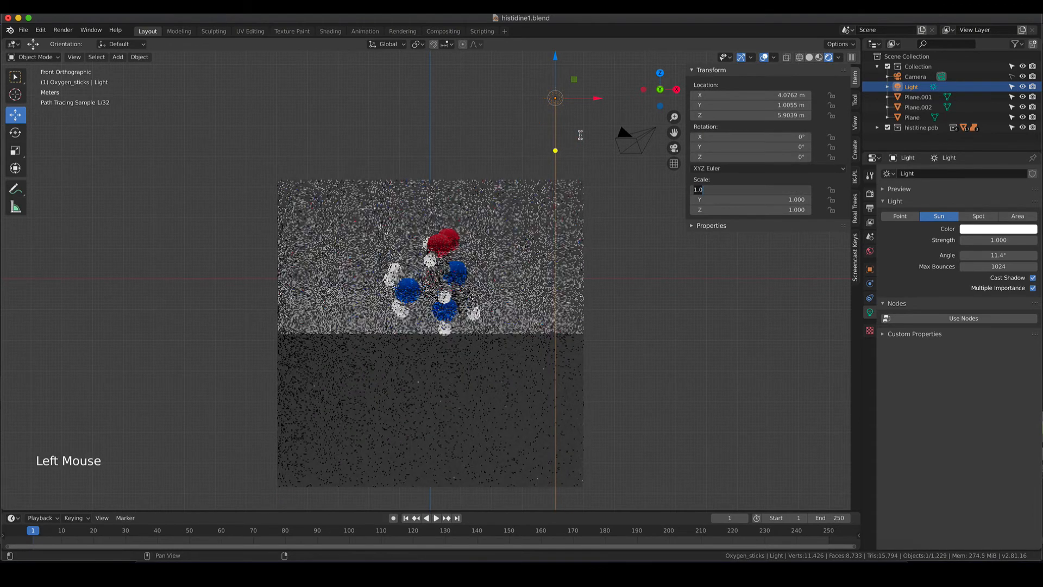
pyautogui.press('Return')
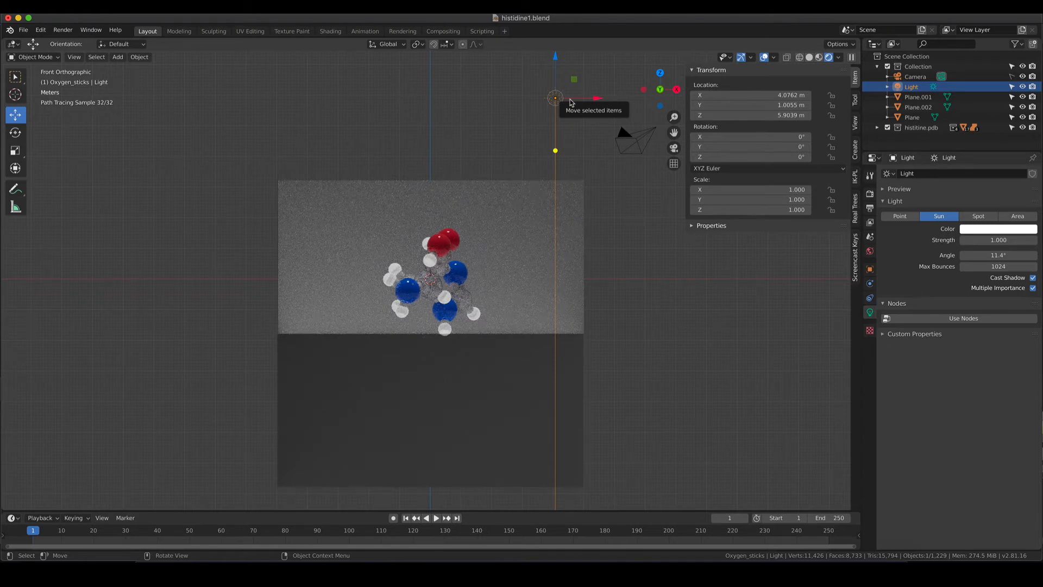
pyautogui.press('KP_0')
pyautogui.scroll(4, 493, 234)
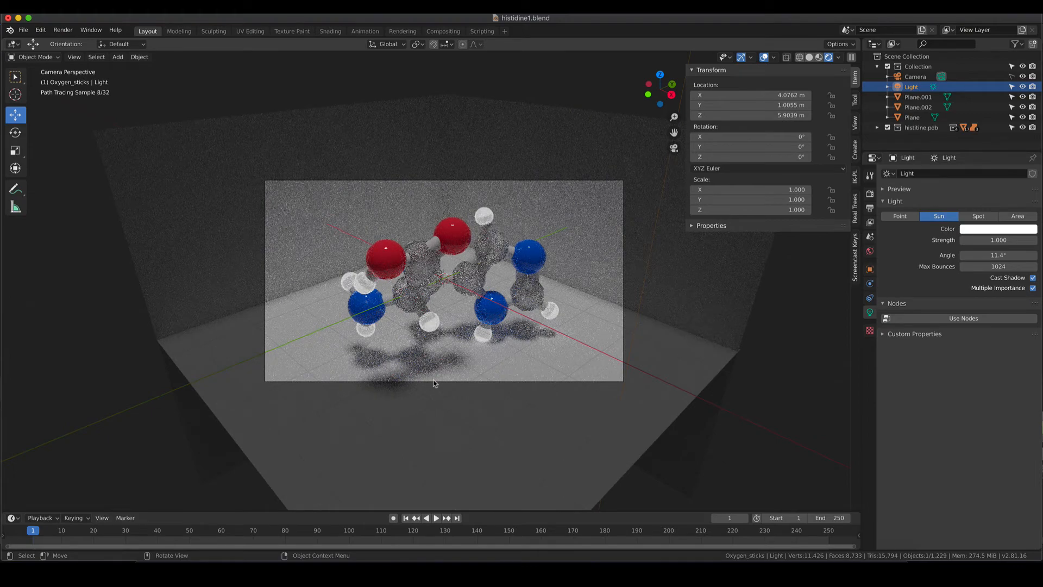
# Step: Rotate the sun light about the Y axis to 19.8° and view the shadows through the camera
pyautogui.scroll(-4, 456, 370)
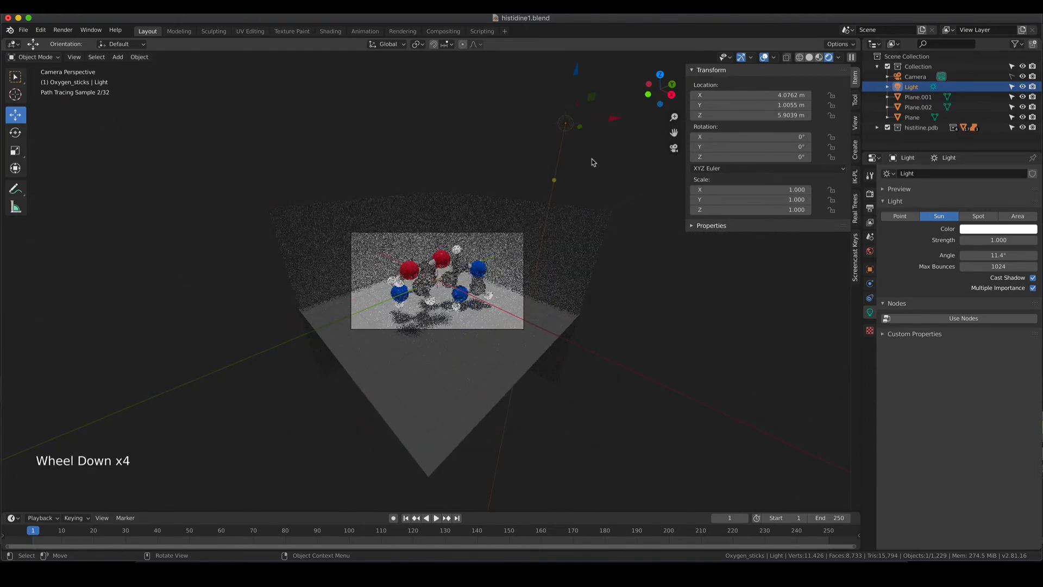
pyautogui.moveTo(592, 162); pyautogui.dragTo(576, 186, button='middle')
pyautogui.scroll(-4, 576, 187)
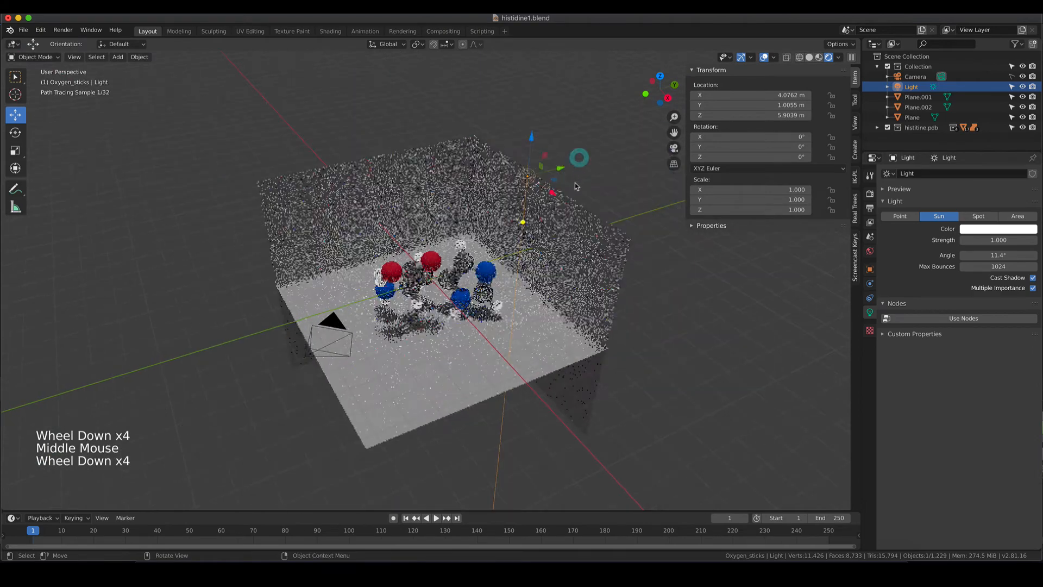
pyautogui.moveTo(561, 167); pyautogui.dragTo(567, 182)
pyautogui.press('r')
pyautogui.press('KP_0')
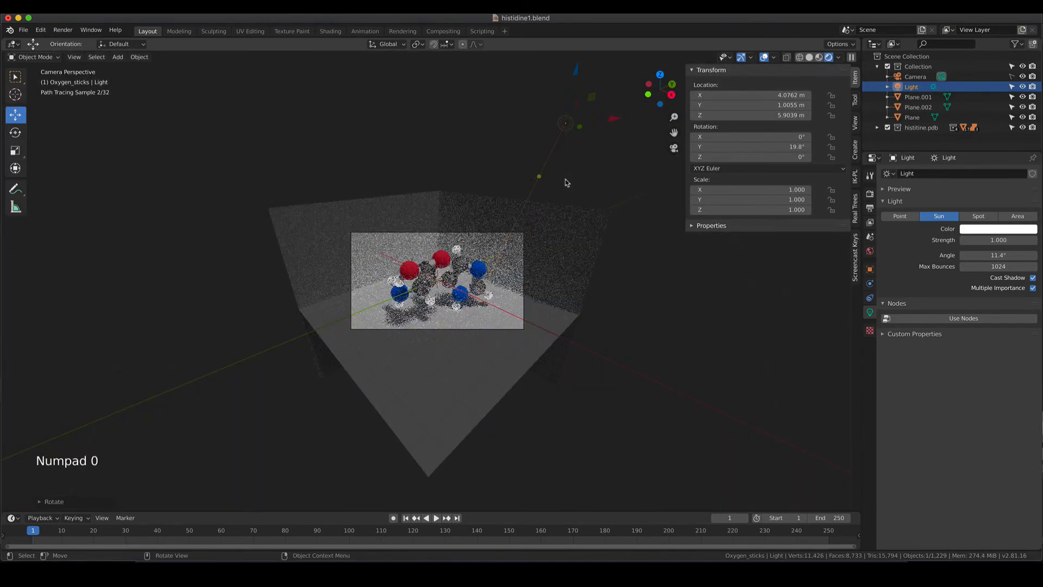
pyautogui.scroll(4, 471, 340)
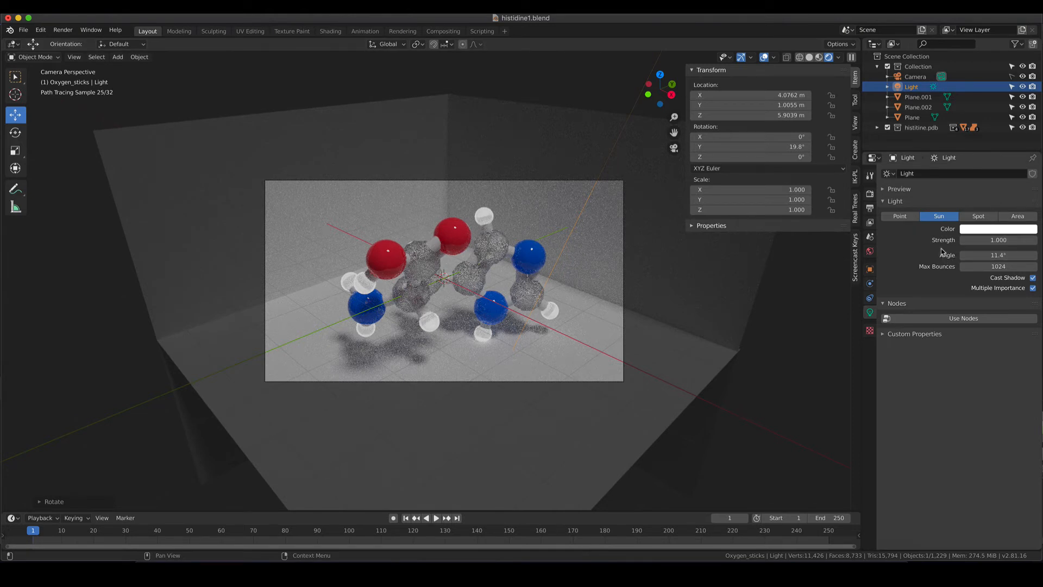
# Step: Try sun angles of 1° and 20° to compare the softness of the shadows
pyautogui.click(981, 256)
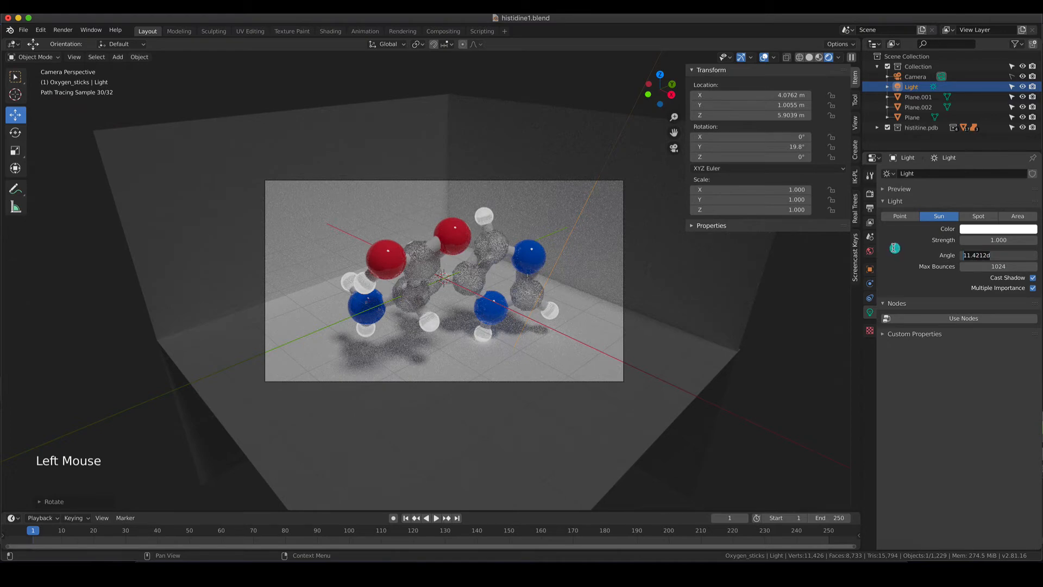
pyautogui.write('1')
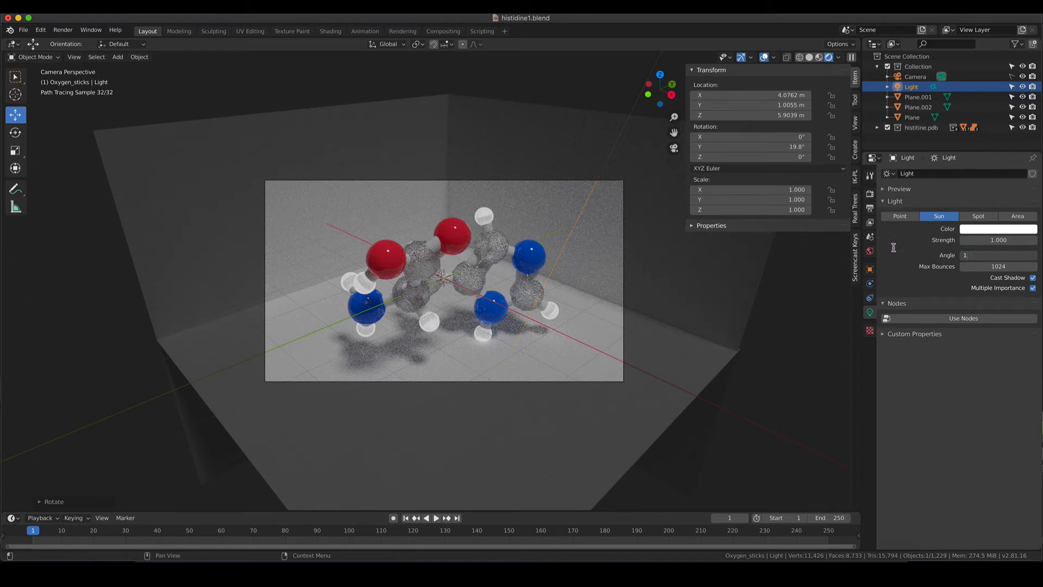
pyautogui.press('Return')
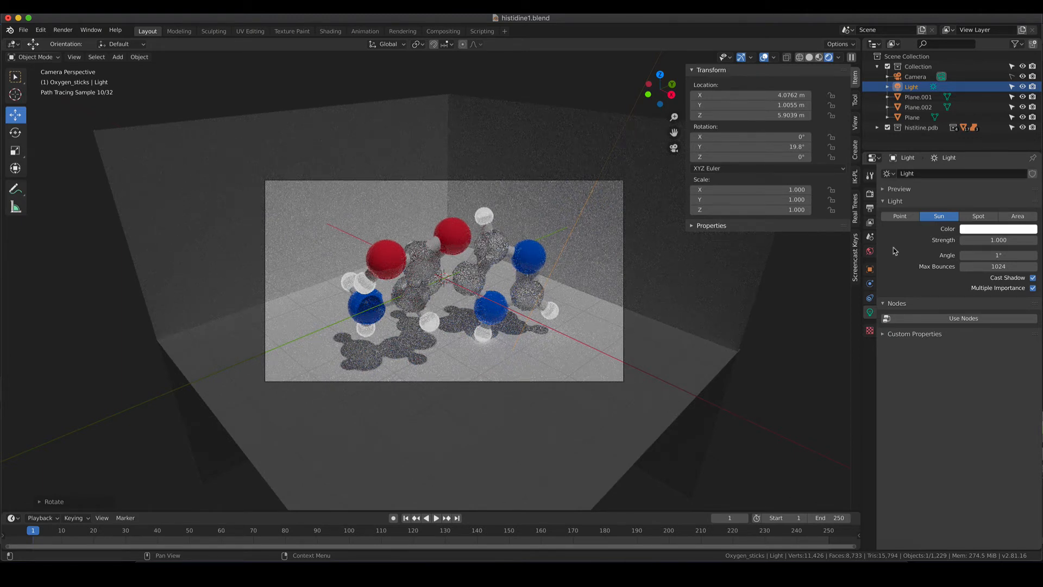
pyautogui.click(990, 255)
pyautogui.write('20')
pyautogui.press('Return')
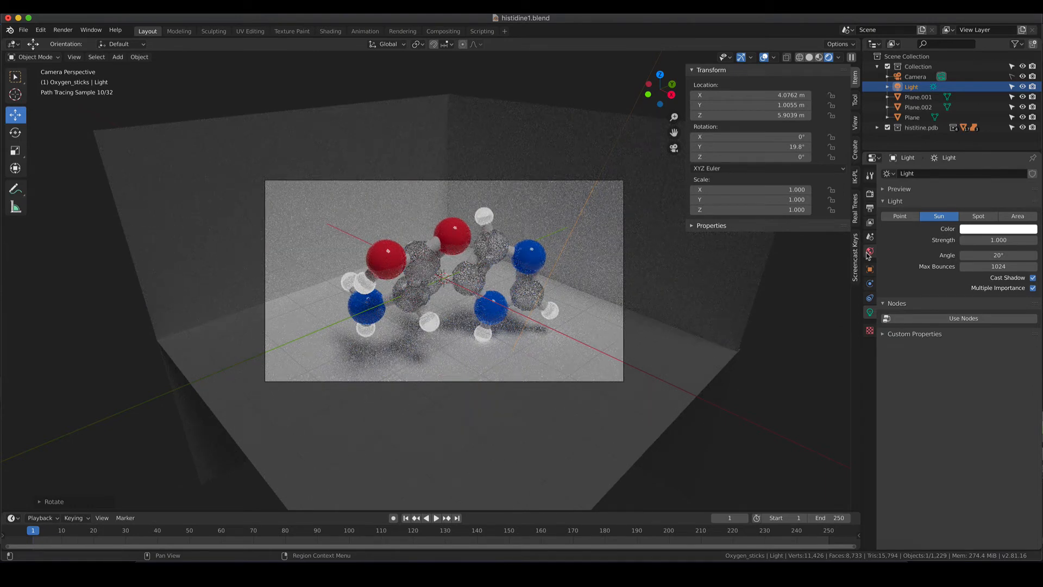
# Step: Set the sun light's angle to 5°
pyautogui.click(1008, 255)
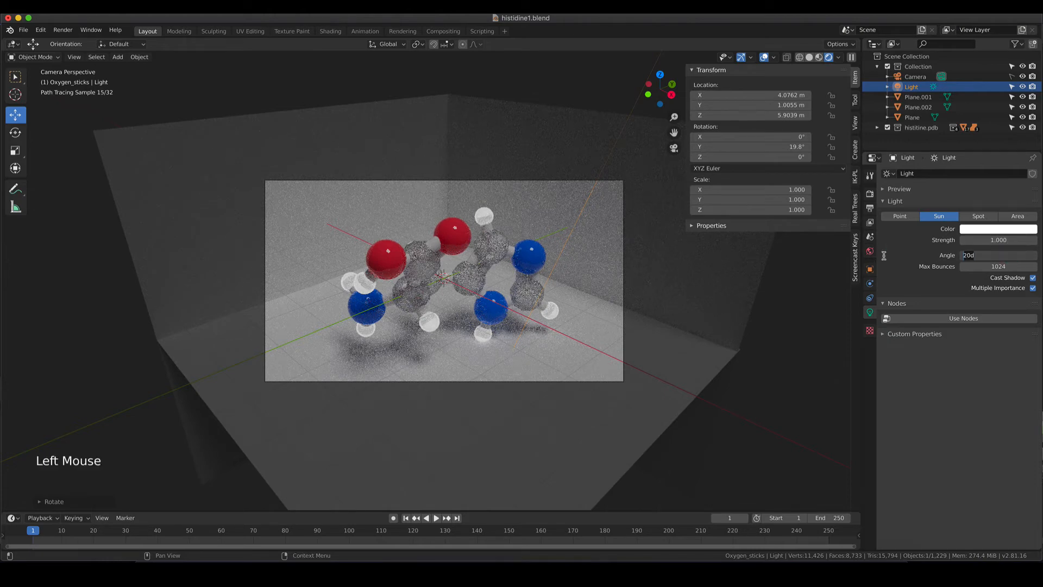
pyautogui.write('5')
pyautogui.press('Return')
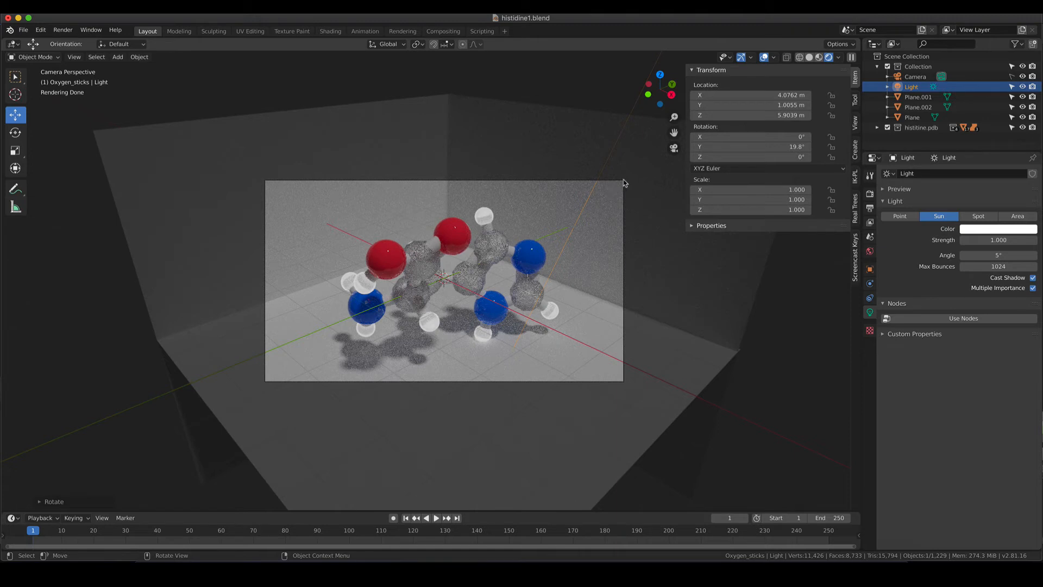
# Step: Hide the sun light in the viewport and disable it in renders
pyautogui.click(1022, 87)
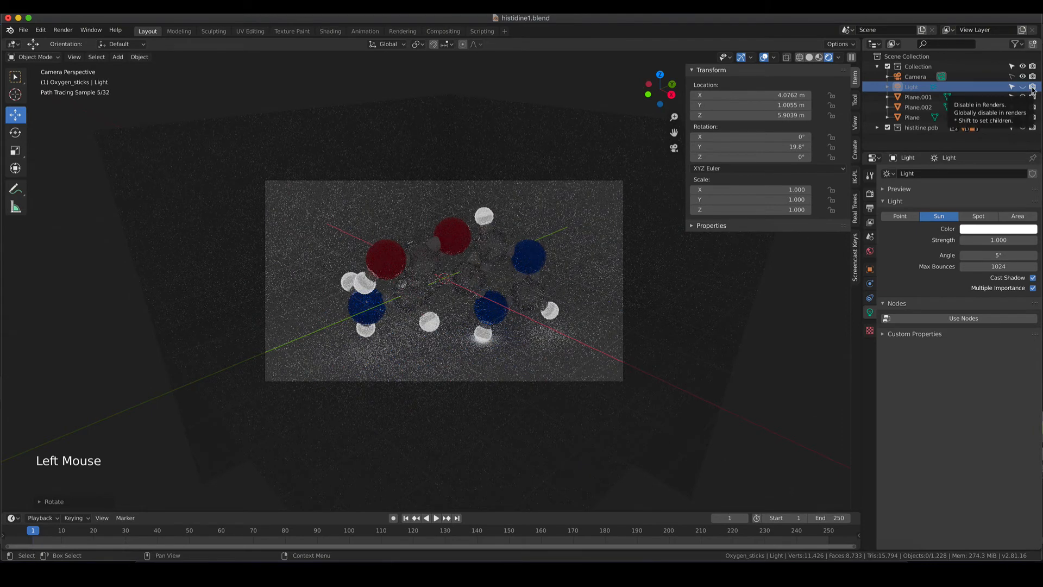
pyautogui.click(1033, 87)
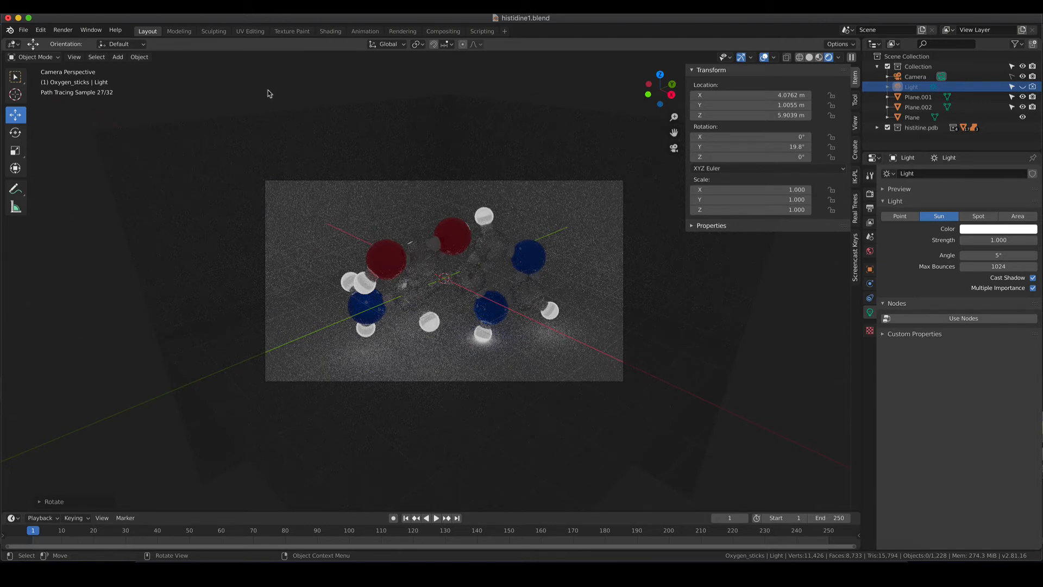
# Step: Try a black world background color and bring it back to dark gray
pyautogui.click(871, 254)
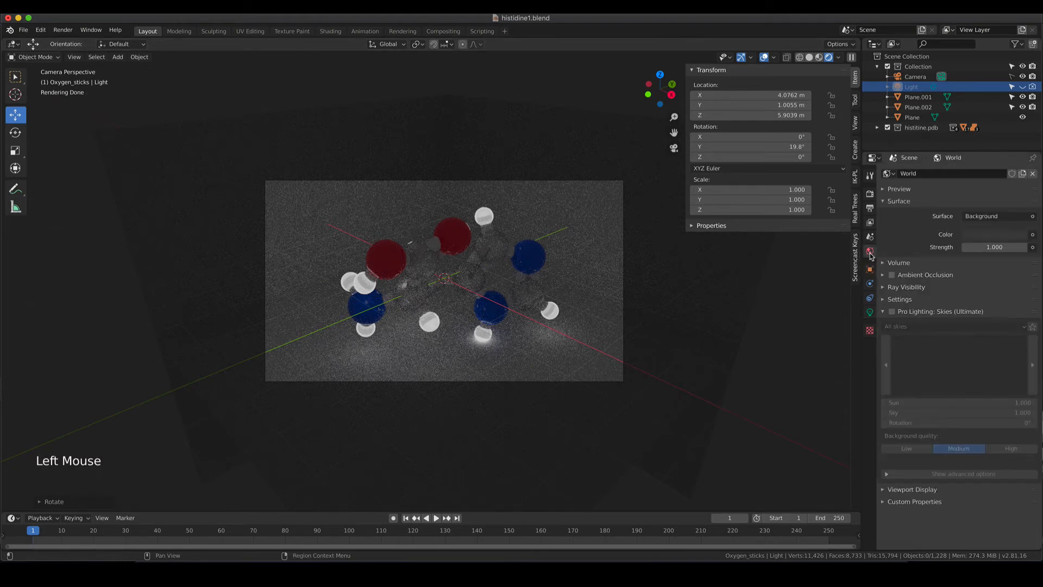
pyautogui.click(973, 238)
pyautogui.moveTo(1020, 146)
pyautogui.mouseDown()
pyautogui.moveTo(1020, 89)
pyautogui.moveTo(1020, 163)
pyautogui.mouseUp()
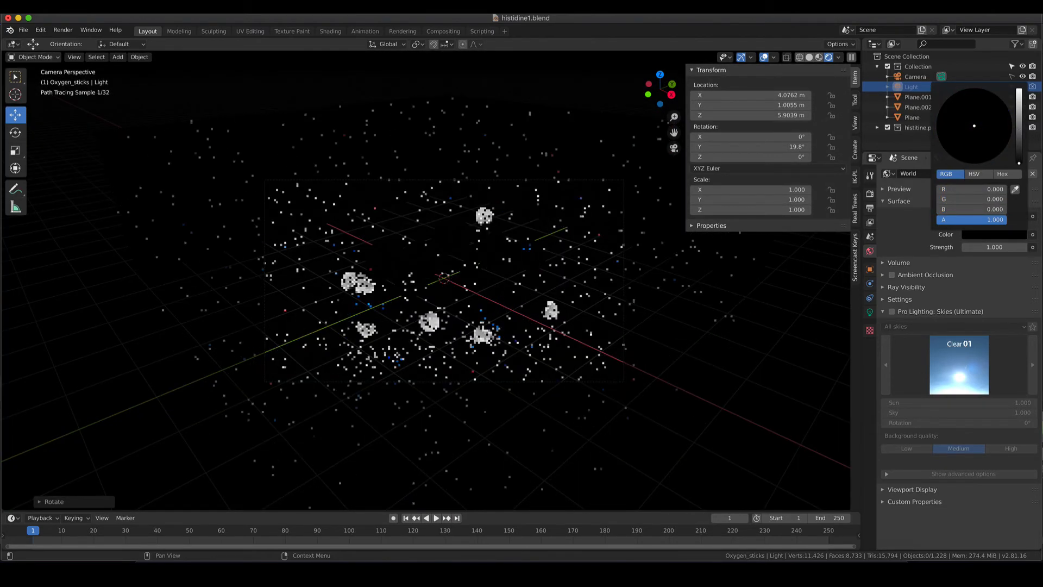
pyautogui.moveTo(1020, 163); pyautogui.dragTo(1019, 149)
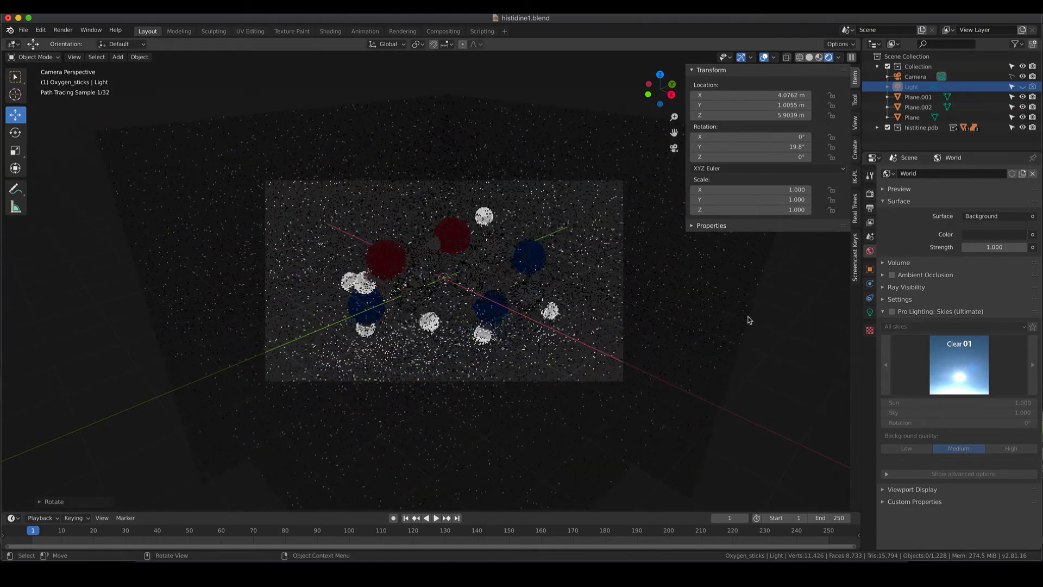
# Step: Set the volume emission strength of the Hydrogen material on Hydrogen_ball, inside the Hydrogen_atom collection, to 10
pyautogui.scroll(4, 526, 323)
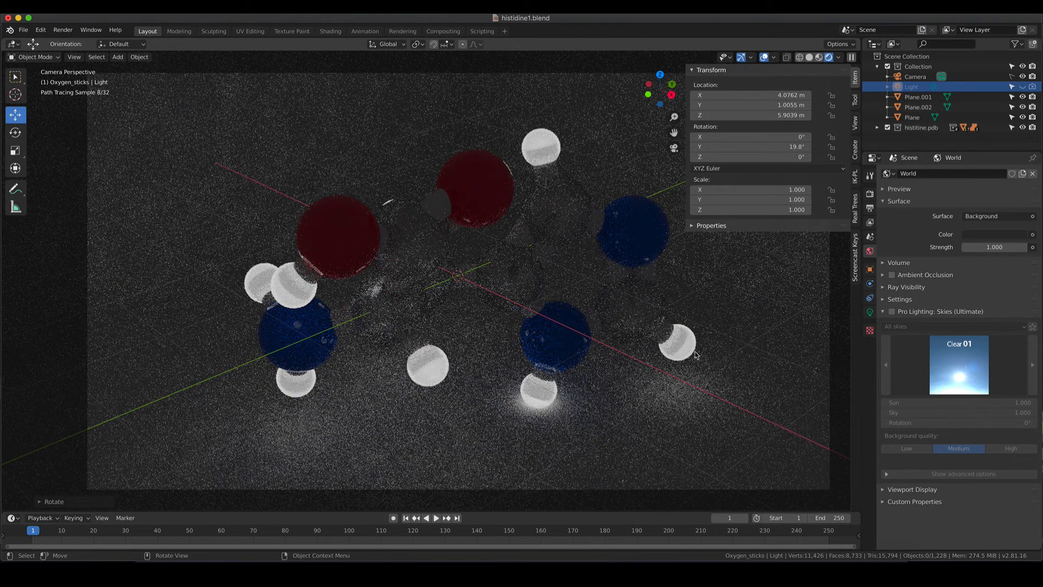
pyautogui.click(877, 128)
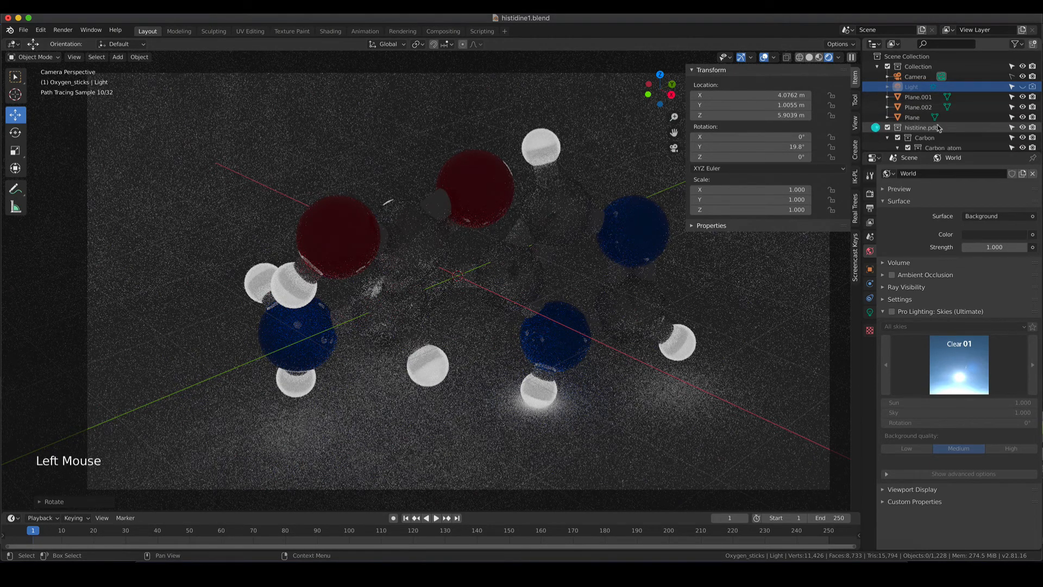
pyautogui.scroll(-13, 939, 127)
pyautogui.scroll(-12, 939, 127)
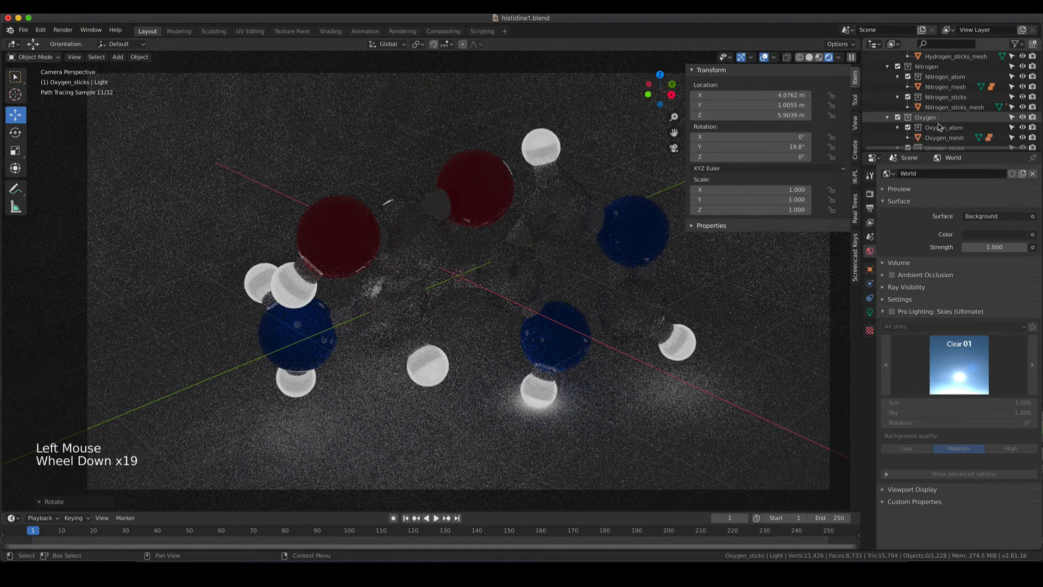
pyautogui.scroll(7, 939, 127)
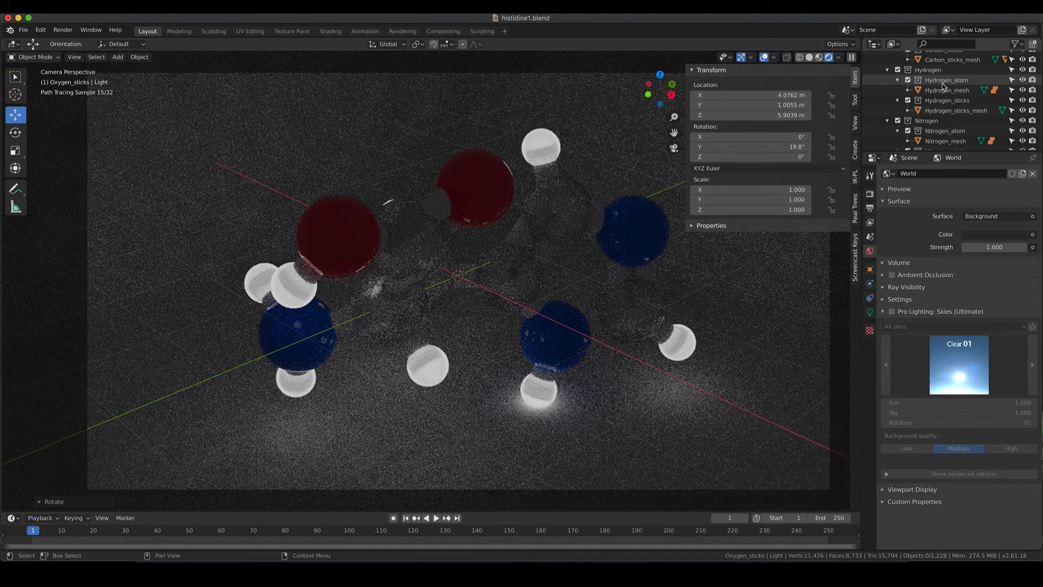
pyautogui.click(908, 90)
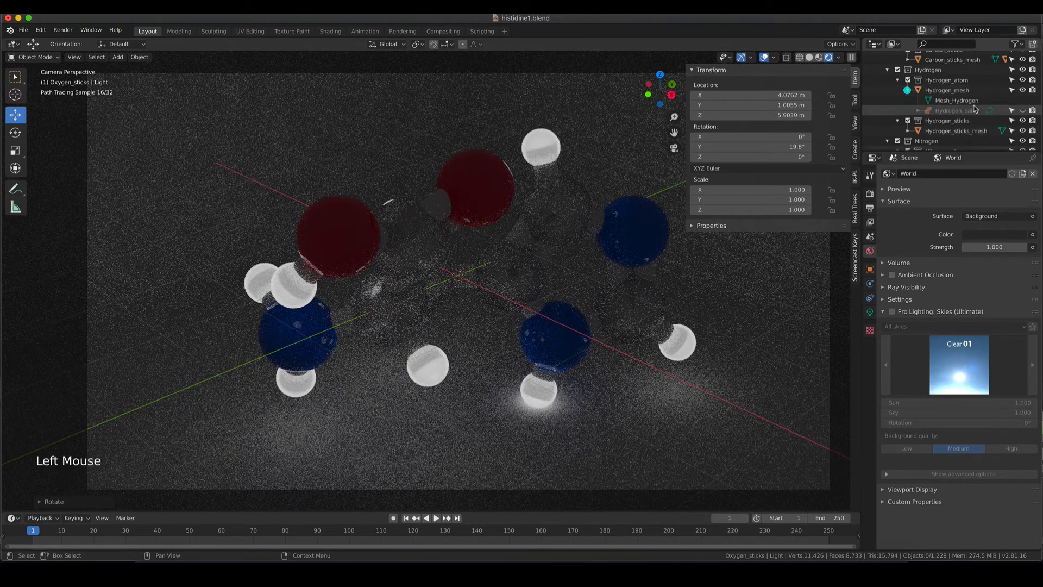
pyautogui.click(963, 111)
pyautogui.click(870, 339)
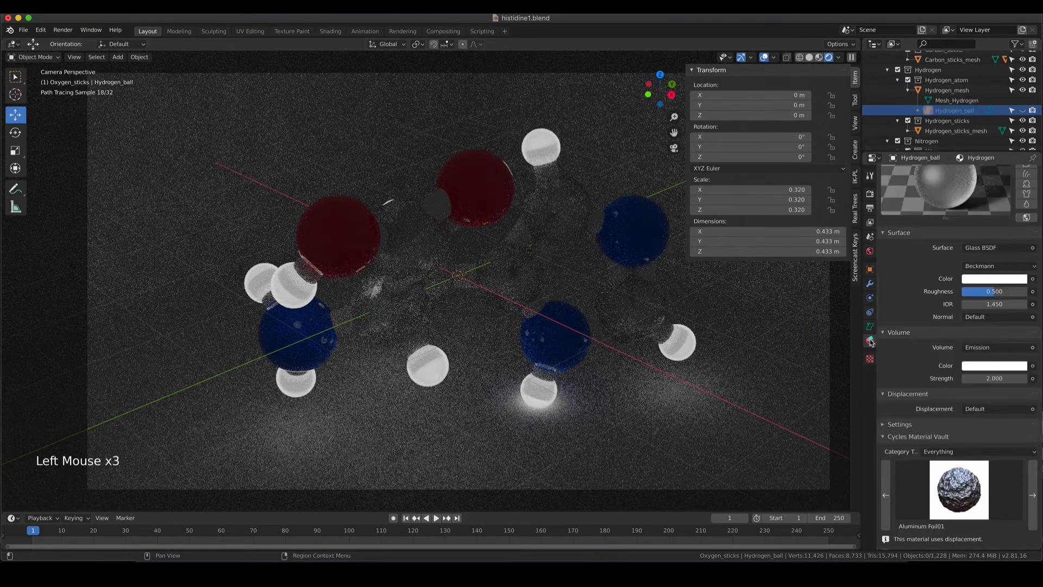
pyautogui.click(996, 378)
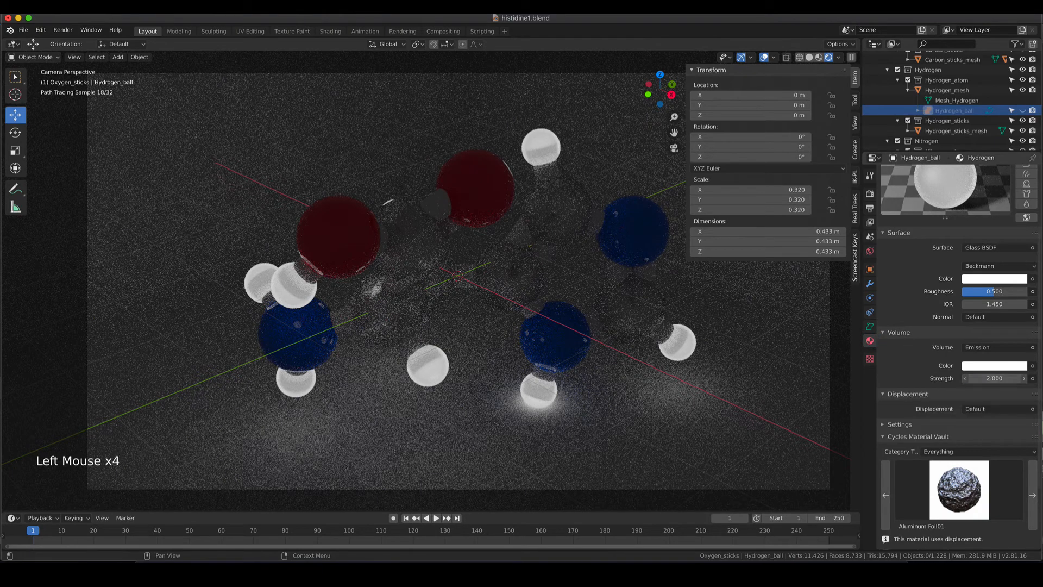
pyautogui.write('10')
pyautogui.press('Return')
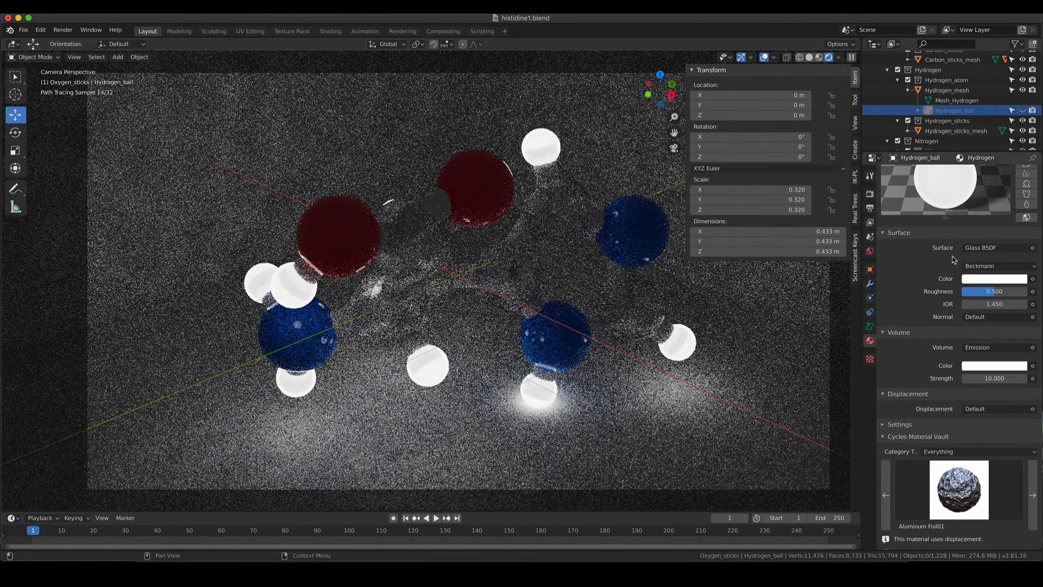
pyautogui.scroll(4, 978, 292)
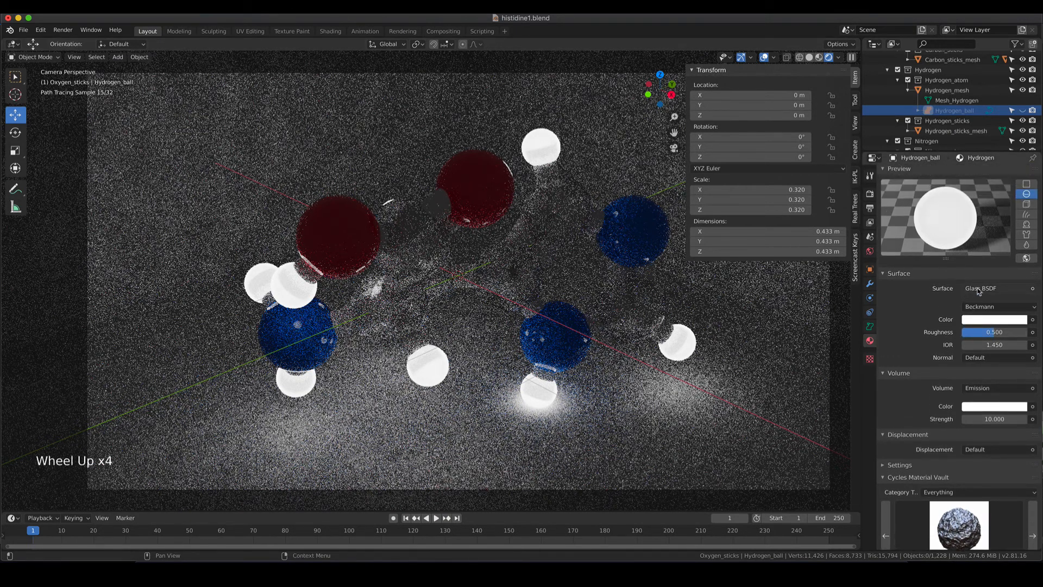
# Step: Change the Hydrogen material's surface shader to Principled BSDF and set its roughness to 0
pyautogui.click(1005, 292)
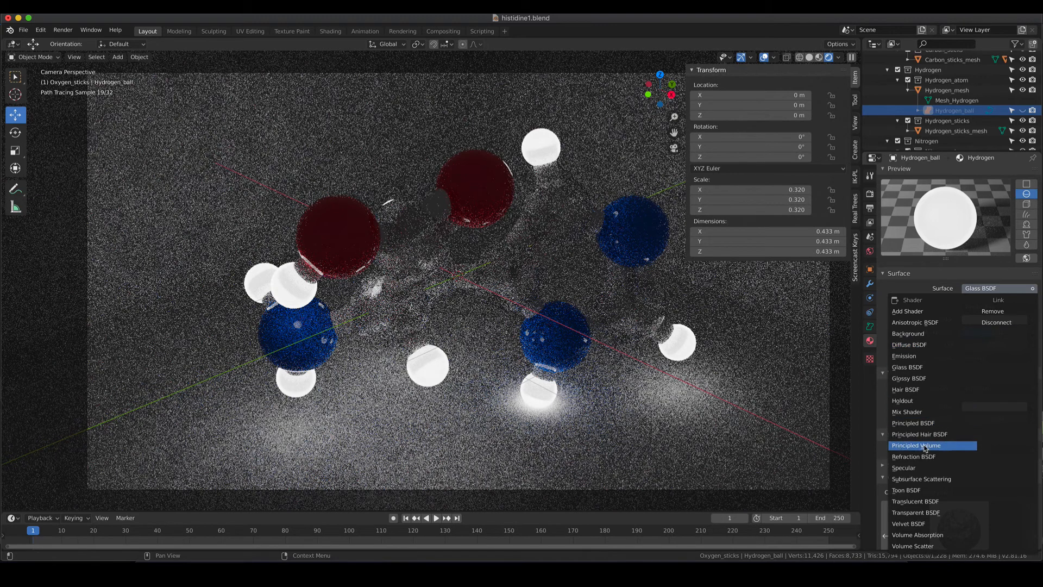
pyautogui.click(927, 423)
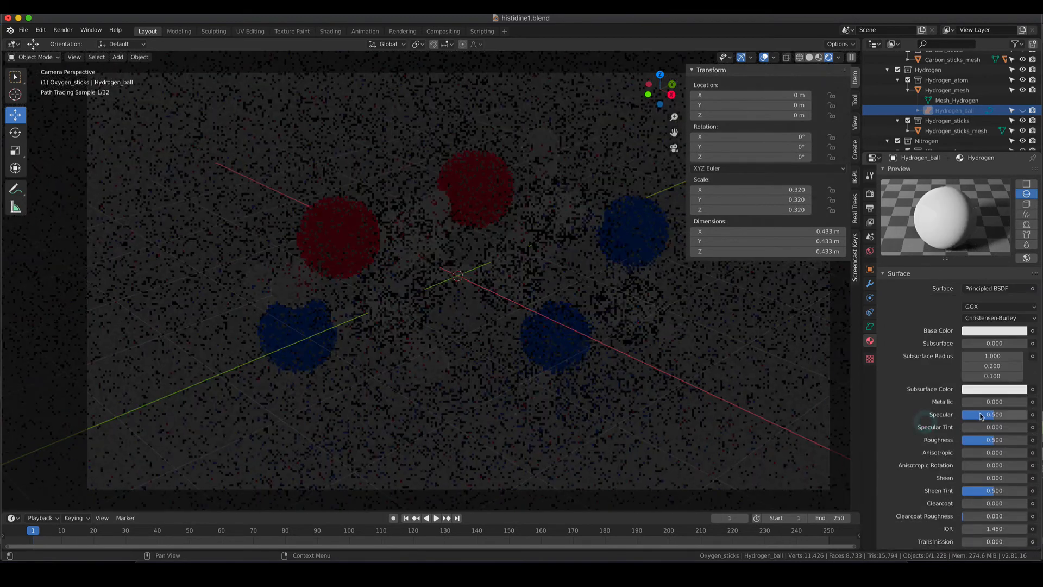
pyautogui.moveTo(990, 440); pyautogui.dragTo(967, 440)
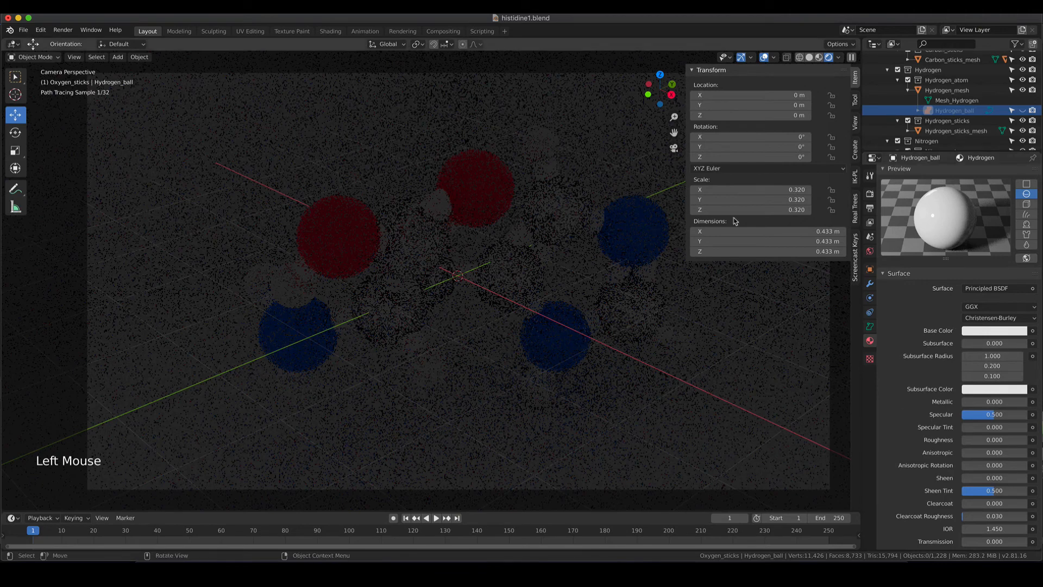
# Step: Set the surface of the Bonds material on Nitrogen_sticks_cup, inside Nitrogen_sticks_mesh, to Glass BSDF
pyautogui.click(908, 91)
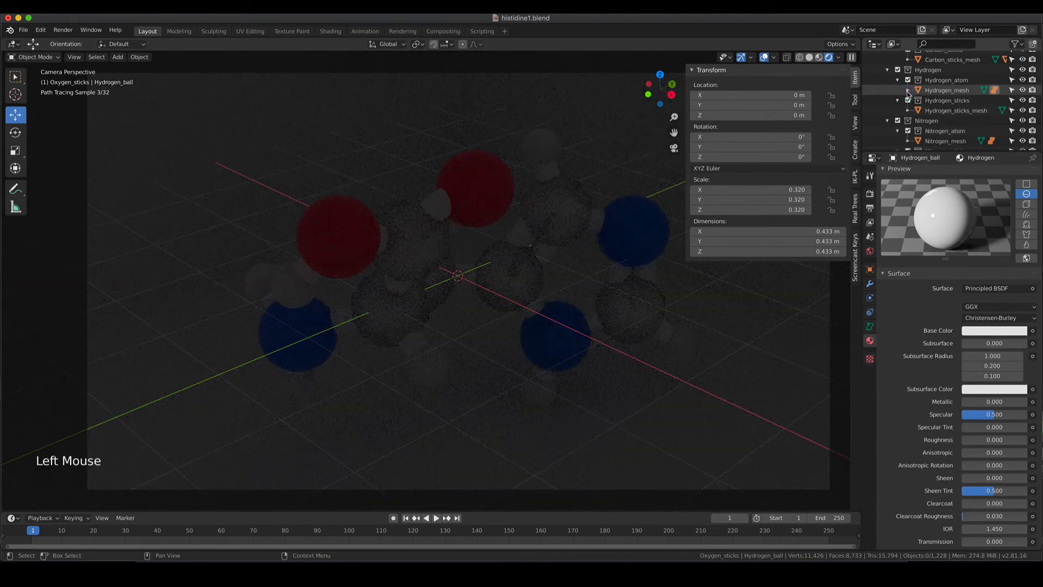
pyautogui.scroll(-3, 954, 100)
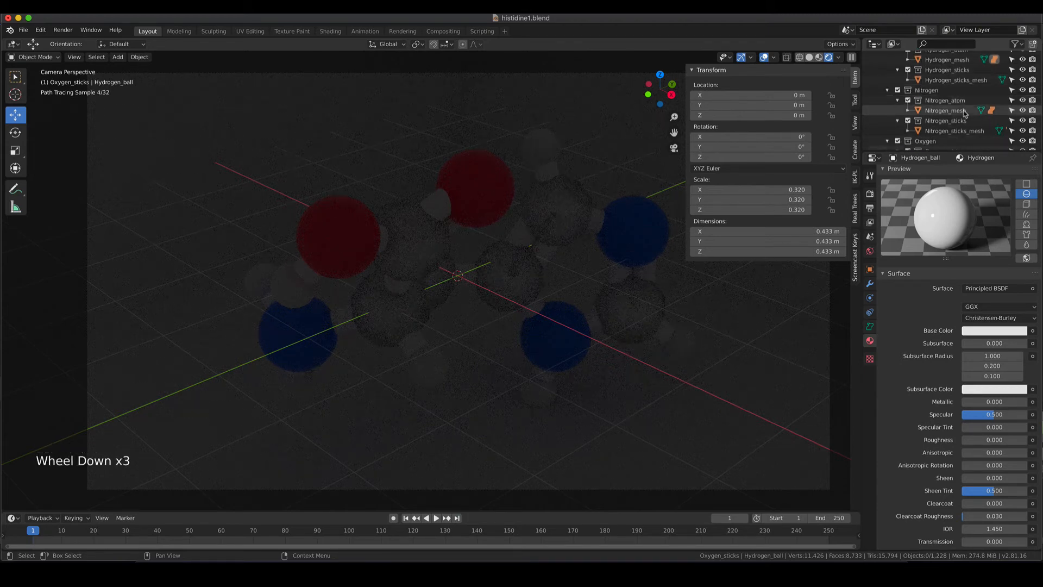
pyautogui.click(908, 131)
pyautogui.scroll(-3, 970, 125)
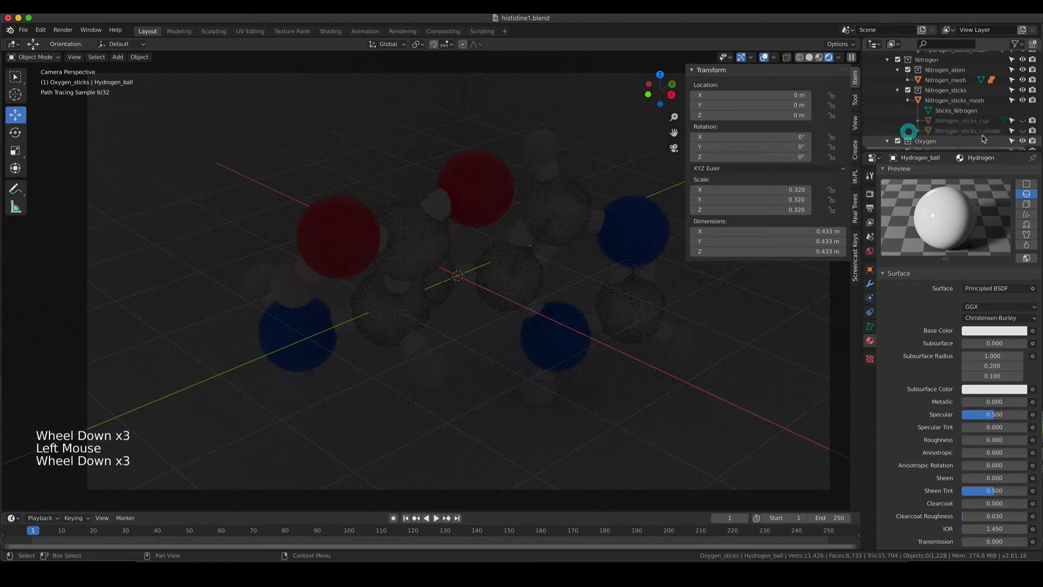
pyautogui.click(972, 122)
pyautogui.click(972, 122)
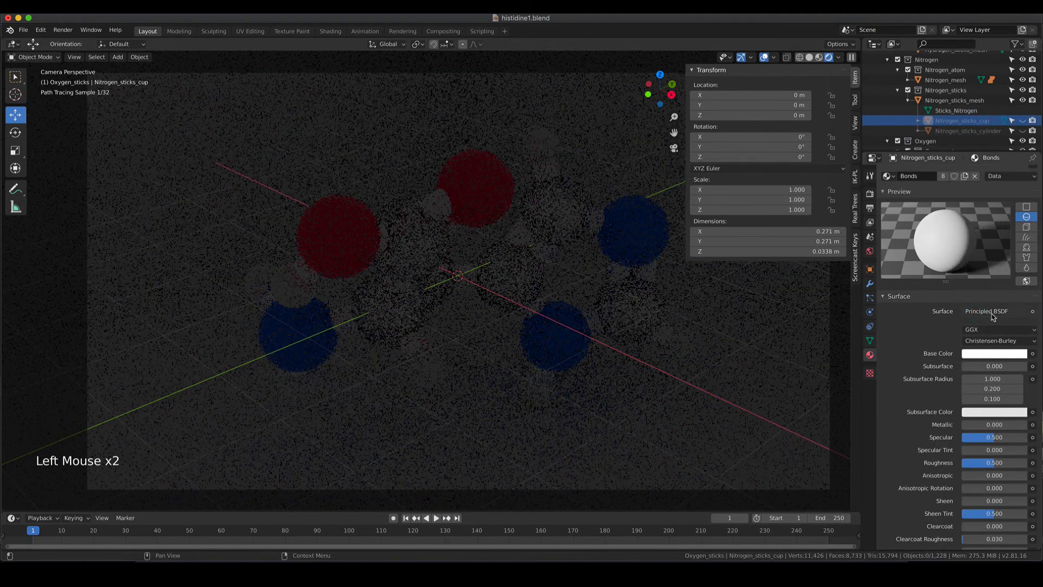
pyautogui.click(992, 312)
pyautogui.click(910, 120)
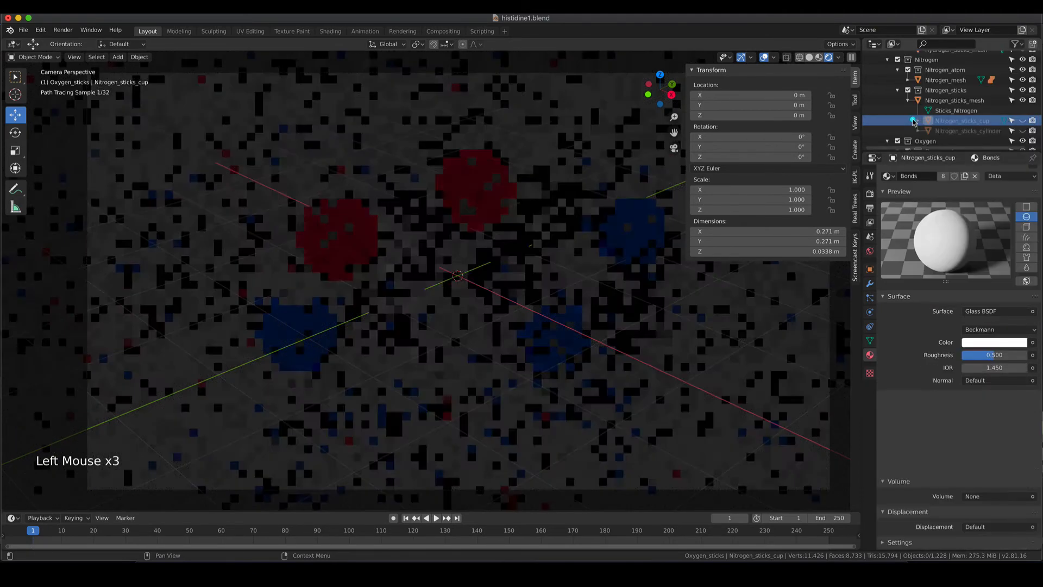
# Step: Give the Bonds material an Emission volume shader with a strength of 3
pyautogui.click(985, 410)
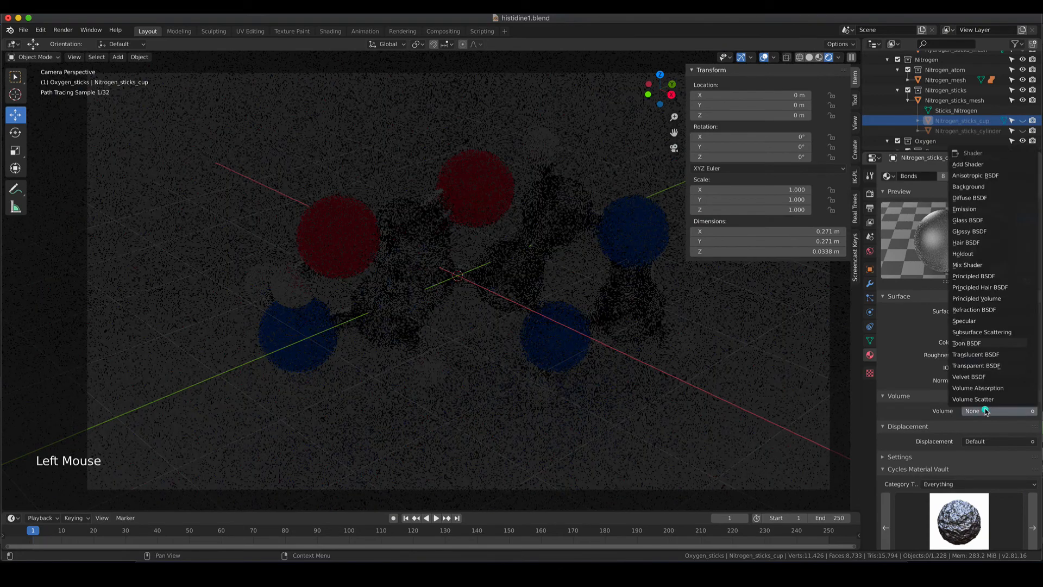
pyautogui.click(990, 212)
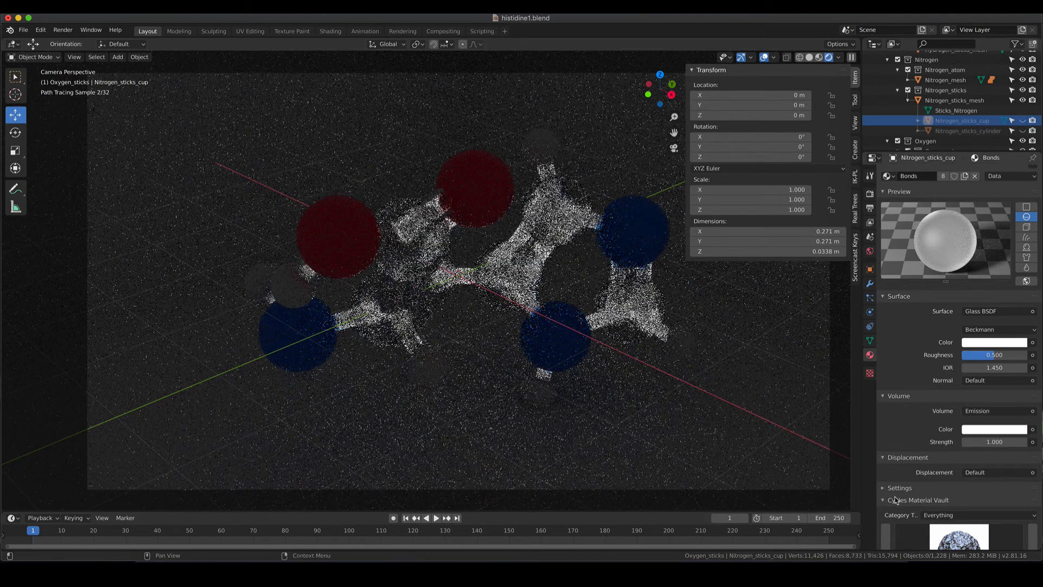
pyautogui.click(1001, 440)
pyautogui.write('3')
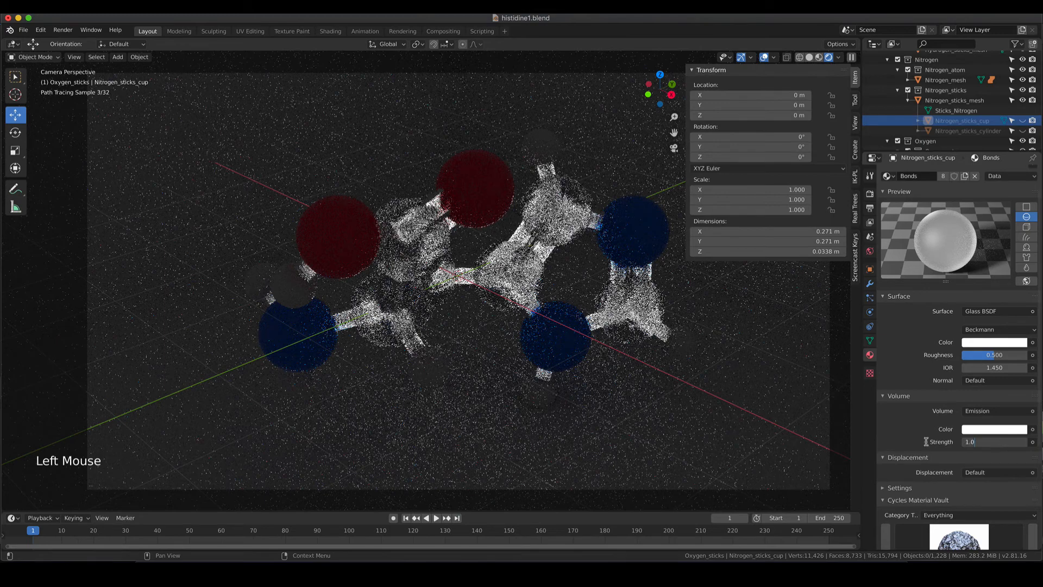
pyautogui.press('Return')
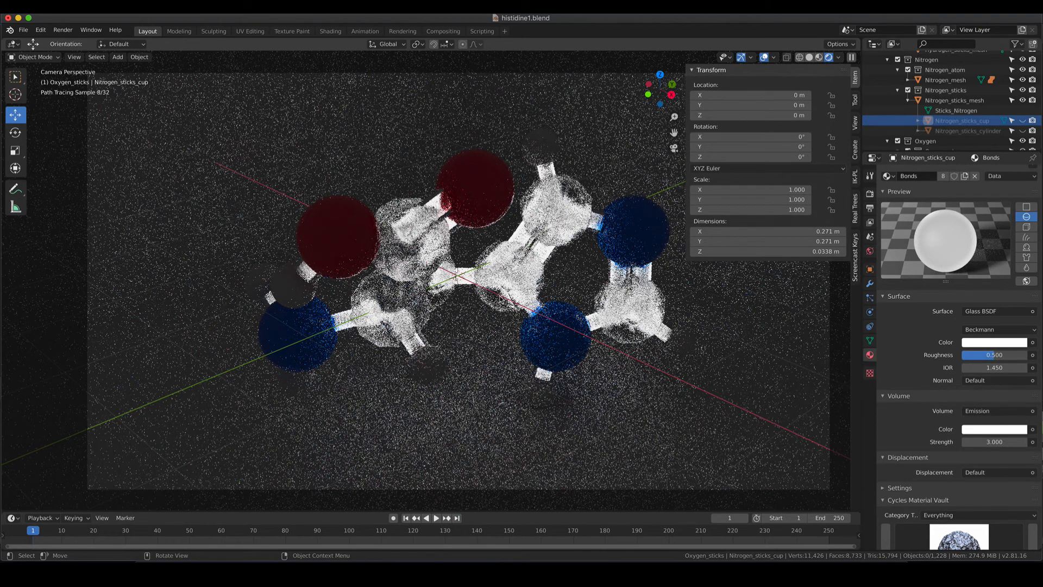
pyautogui.scroll(-3, 554, 363)
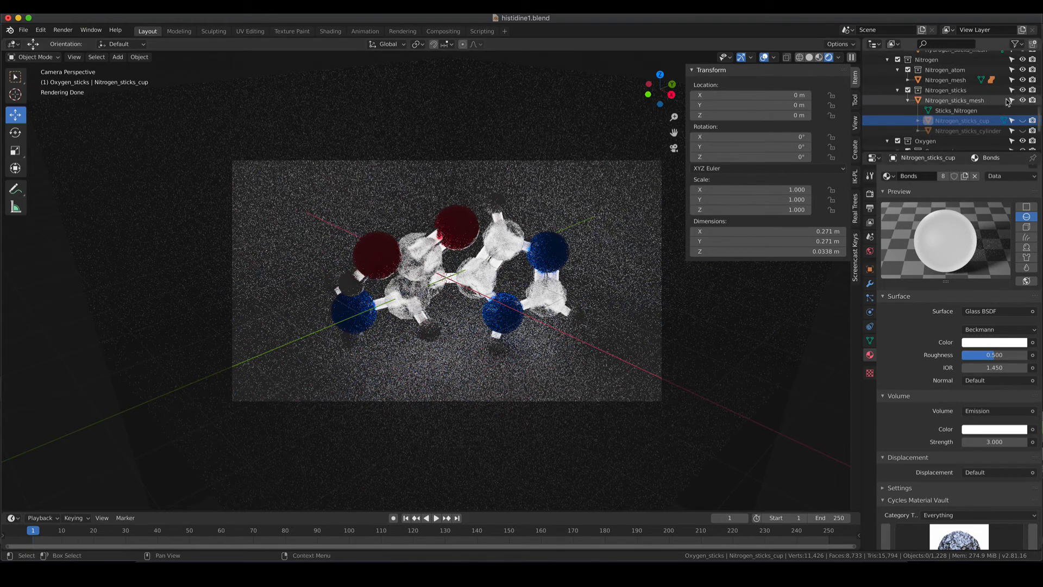
# Step: Show the sun light in the viewport and enable it in renders again
pyautogui.scroll(3, 992, 105)
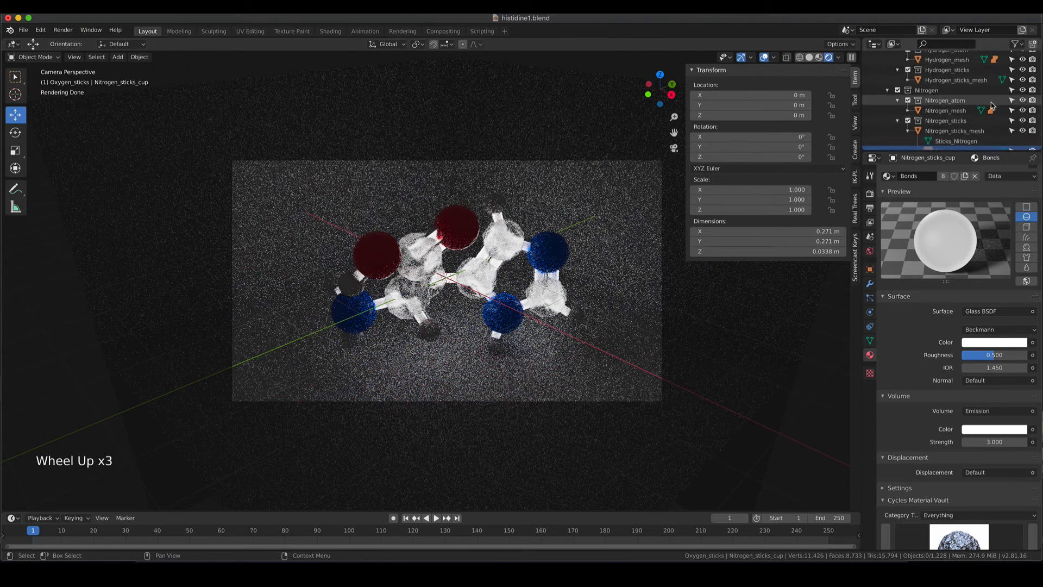
pyautogui.scroll(20, 992, 105)
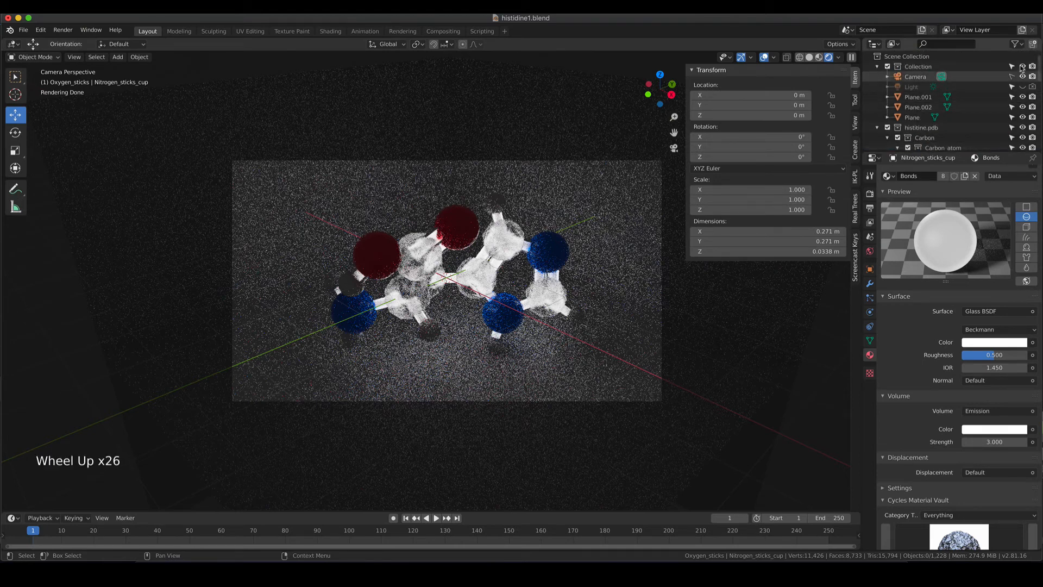
pyautogui.click(1023, 86)
pyautogui.click(1032, 87)
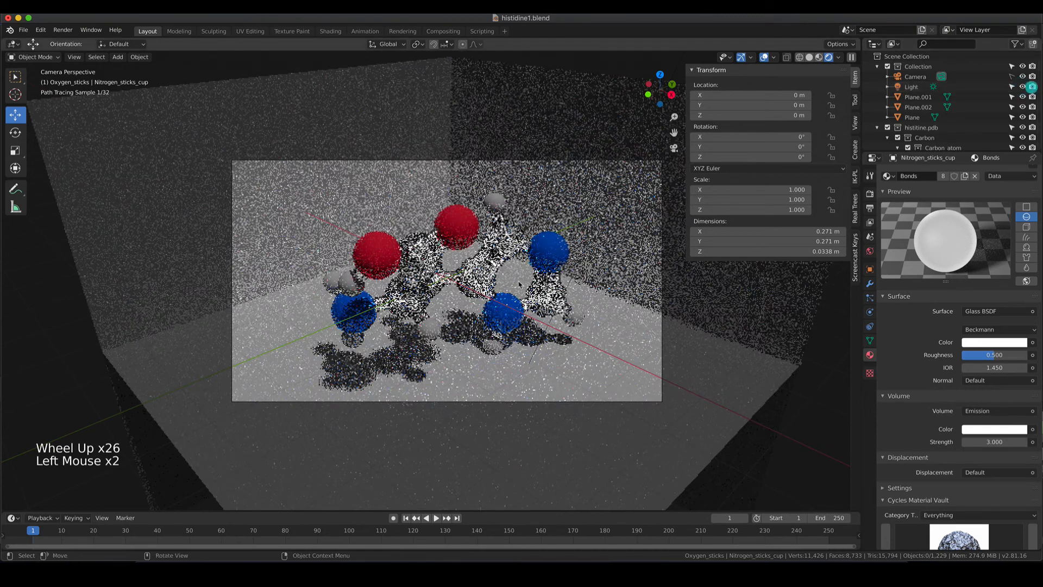
# Step: Remove the Bonds material's volume shader and return its surface to Principled BSDF with a roughness of about 0.45
pyautogui.scroll(-9, 970, 127)
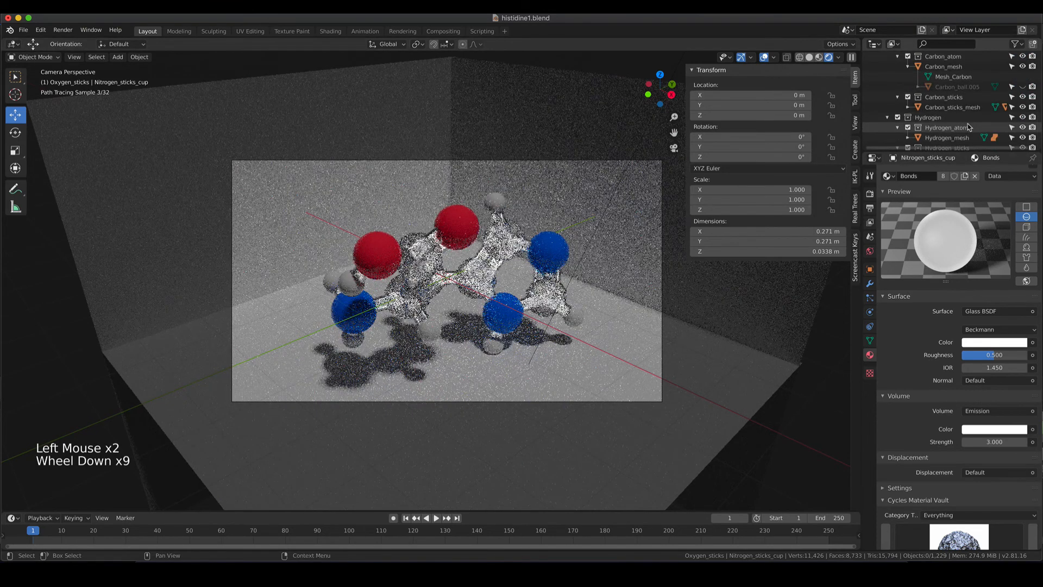
pyautogui.scroll(-10, 968, 127)
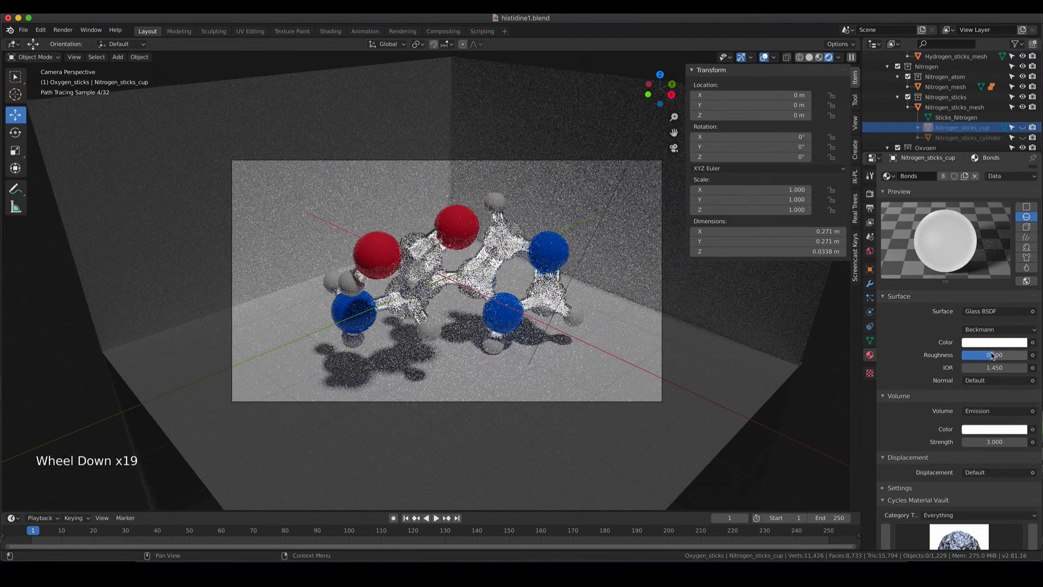
pyautogui.click(1005, 412)
pyautogui.click(998, 166)
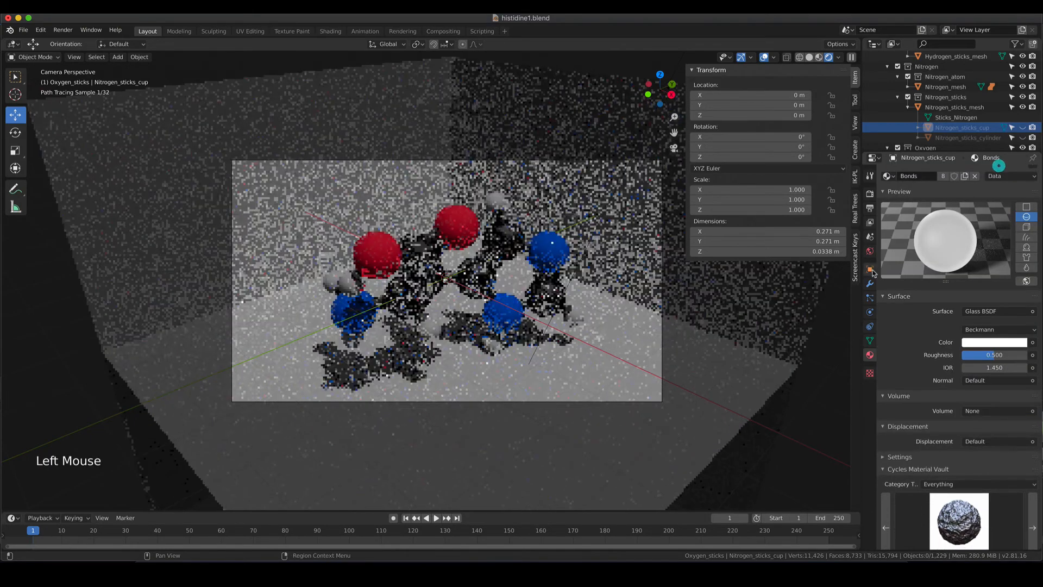
pyautogui.click(1002, 311)
pyautogui.click(944, 181)
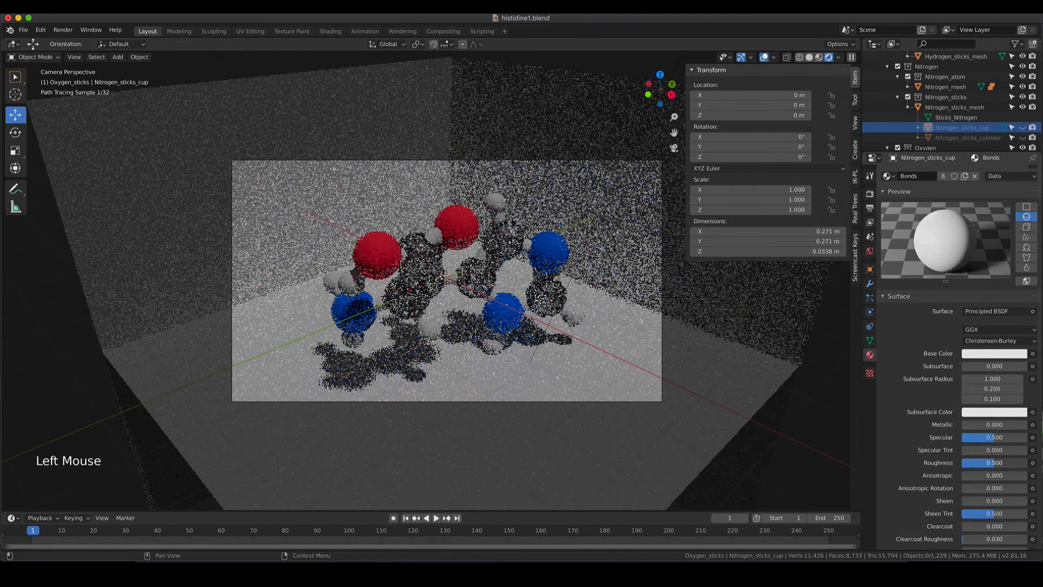
pyautogui.moveTo(995, 463); pyautogui.dragTo(991, 463)
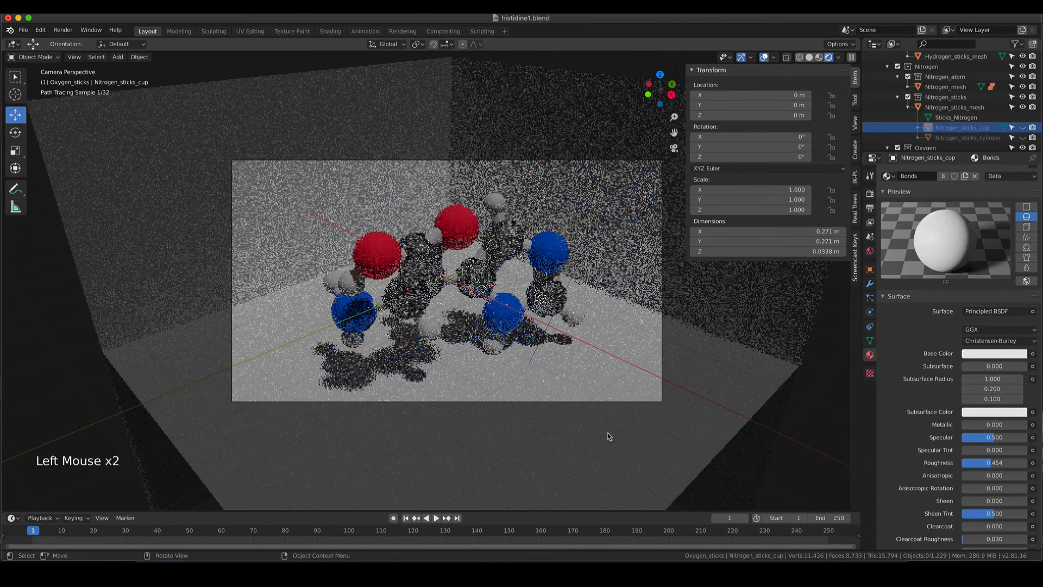
# Step: Select the floor plane and switch the viewport to solid shading, looking at the whole scene from outside the camera
pyautogui.click(608, 435)
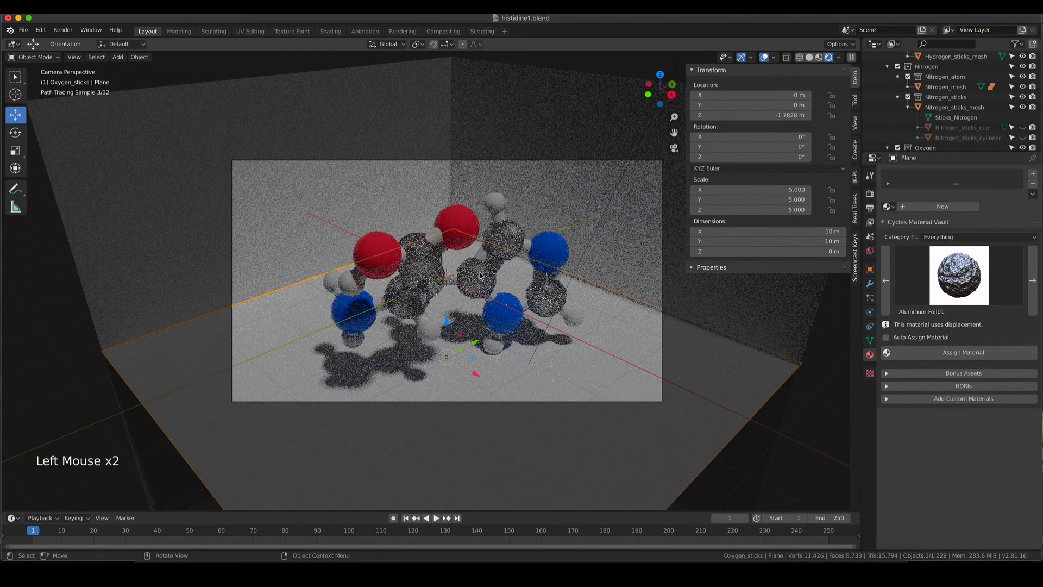
pyautogui.scroll(-2, 481, 276)
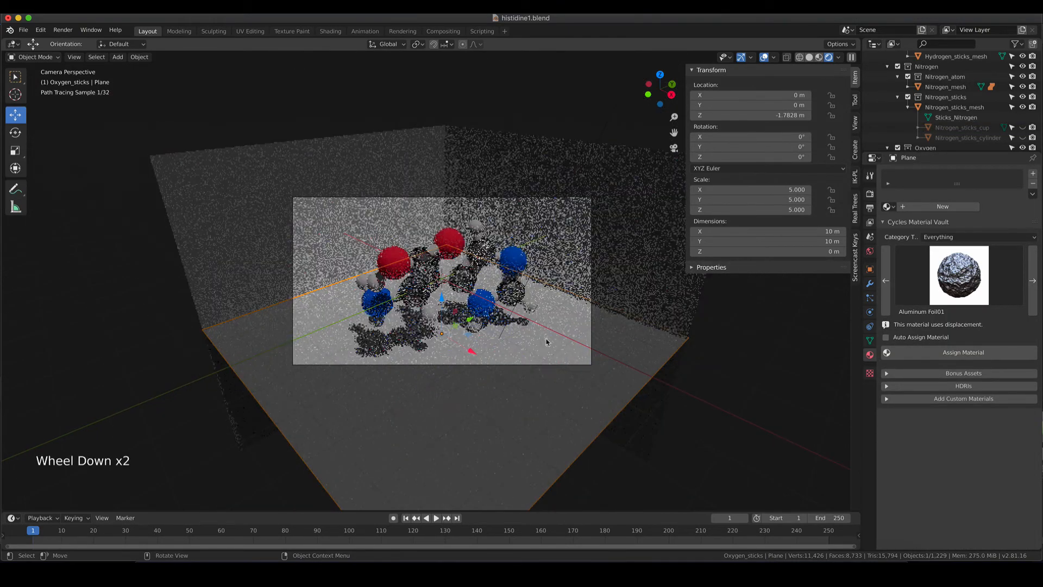
pyautogui.press('z')
pyautogui.click(624, 338)
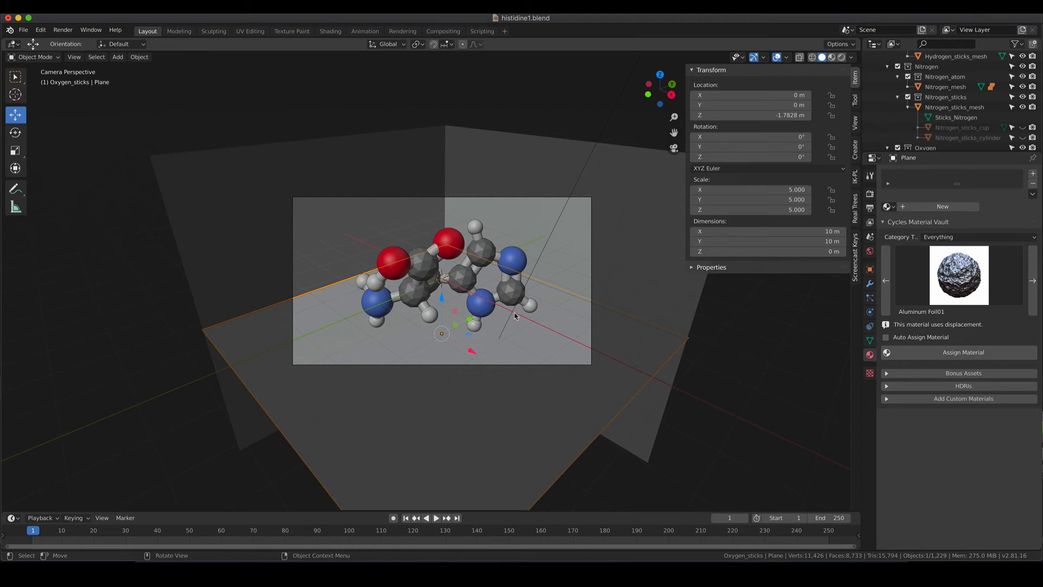
pyautogui.scroll(-3, 516, 316)
pyautogui.moveTo(516, 316); pyautogui.dragTo(499, 341, button='middle')
pyautogui.scroll(-5, 506, 331)
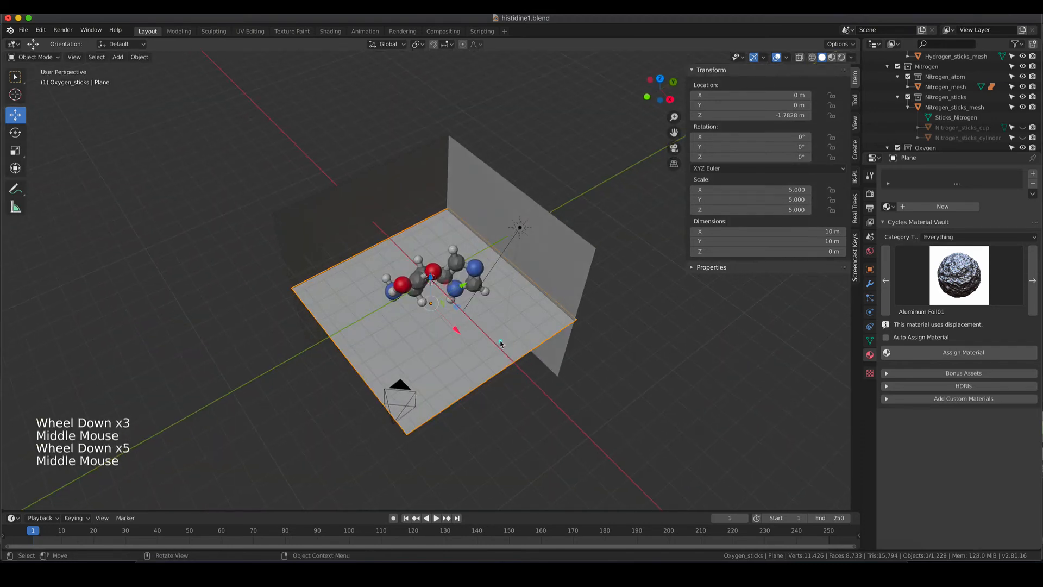
# Step: Delete the selected plane and add a new mesh plane at the origin
pyautogui.press('x')
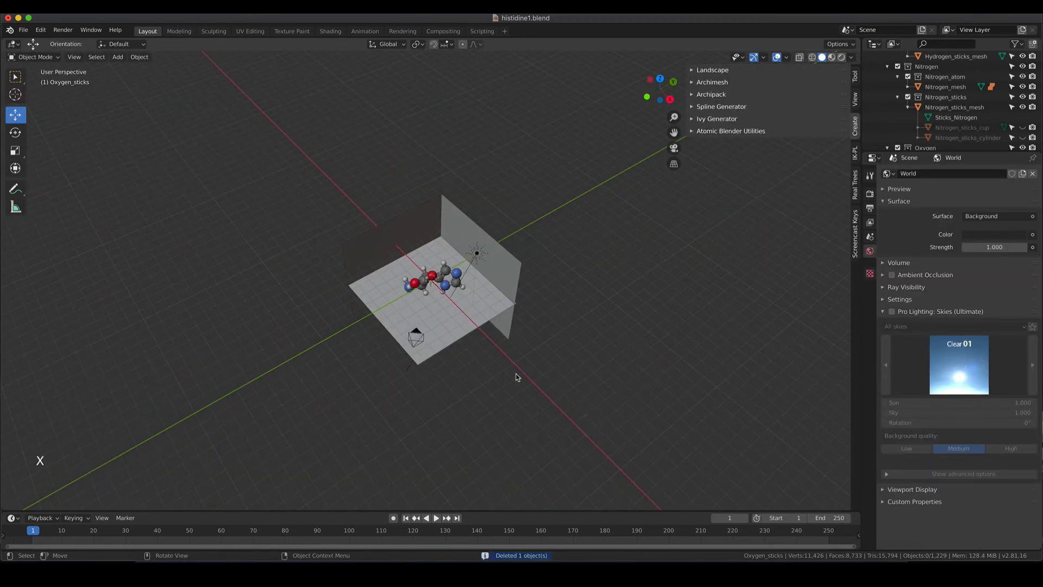
pyautogui.scroll(3, 518, 377)
pyautogui.hotkey('shift', 'a')
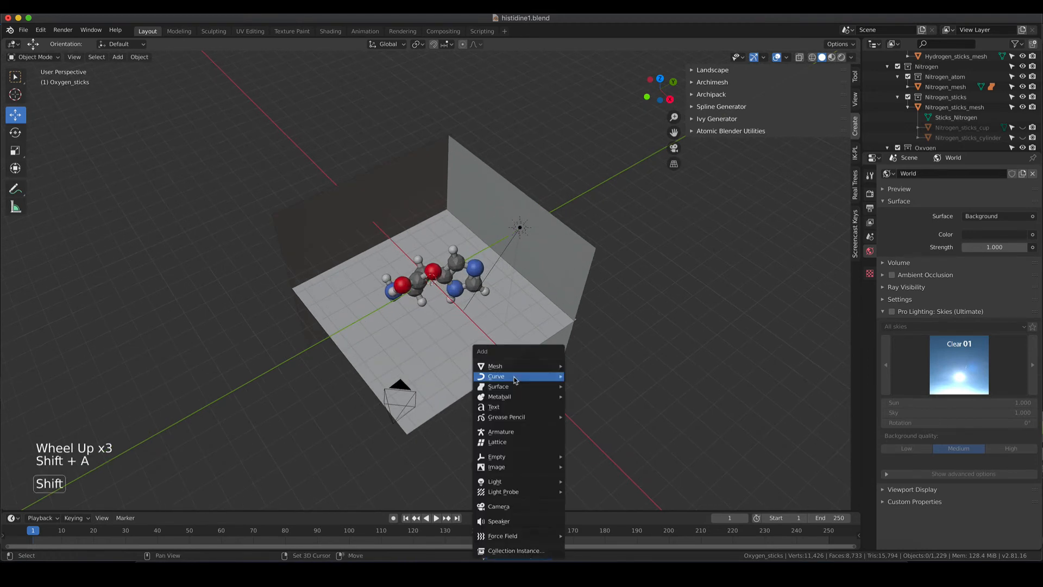
pyautogui.moveTo(515, 380)
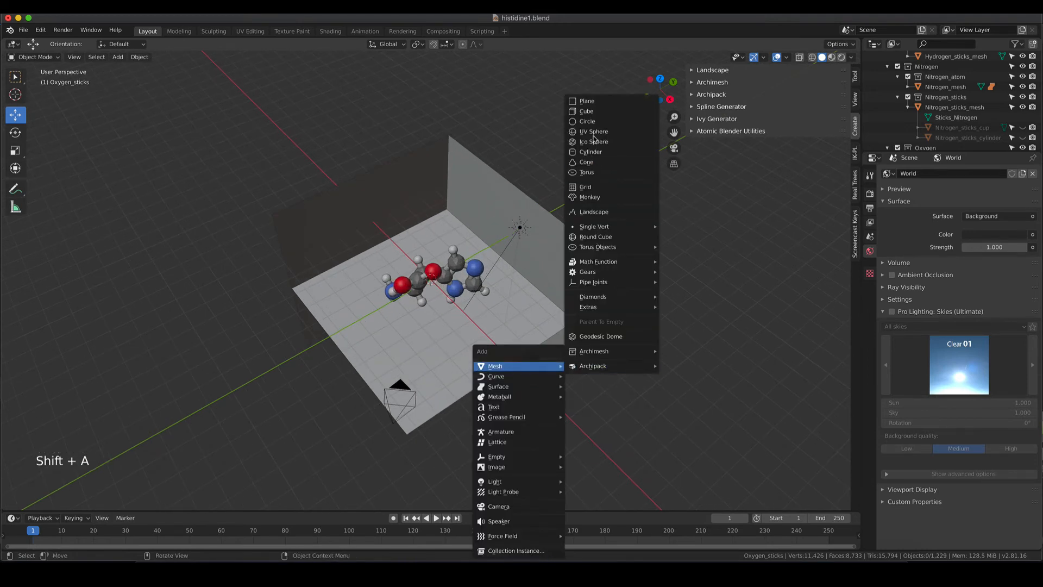
pyautogui.click(587, 101)
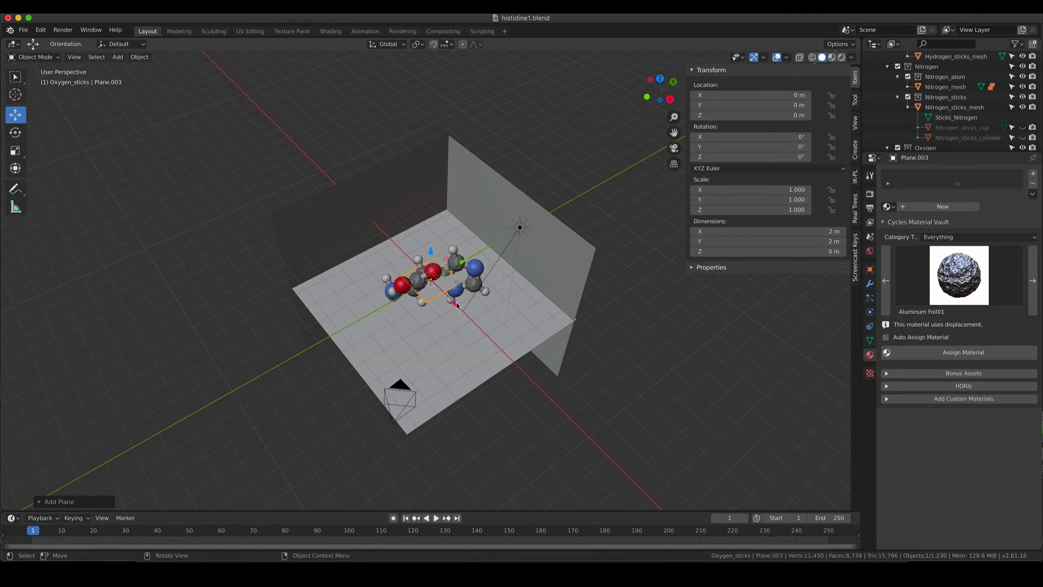
# Step: Move the new plane along the X axis to about 11 m, out beside the floor
pyautogui.moveTo(458, 303); pyautogui.dragTo(640, 472)
pyautogui.press('KP_7')
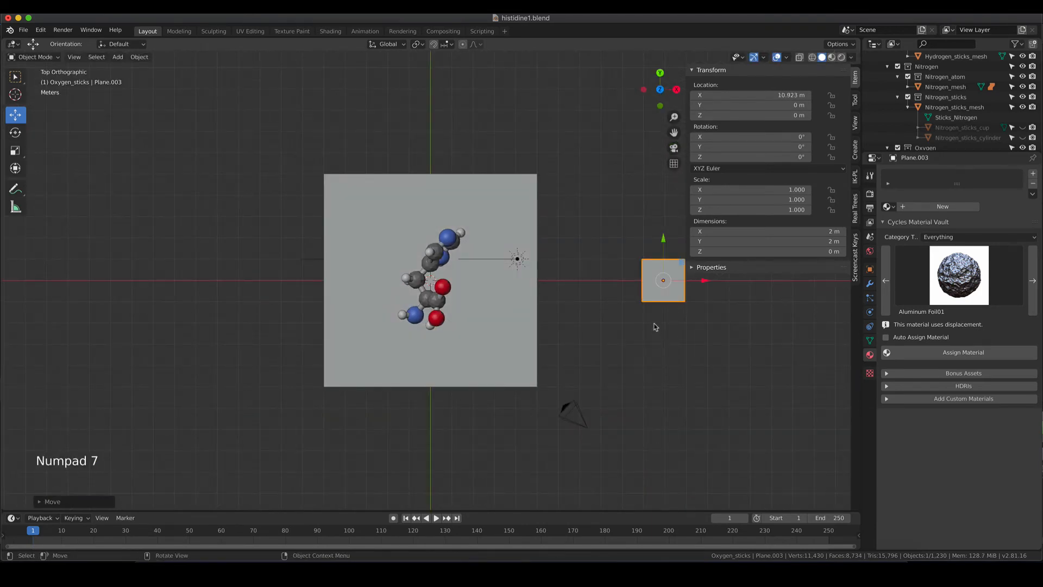
pyautogui.keyDown('shift'); pyautogui.moveTo(654, 324); pyautogui.dragTo(476, 318, button='middle'); pyautogui.keyUp('shift')
pyautogui.scroll(3, 554, 321)
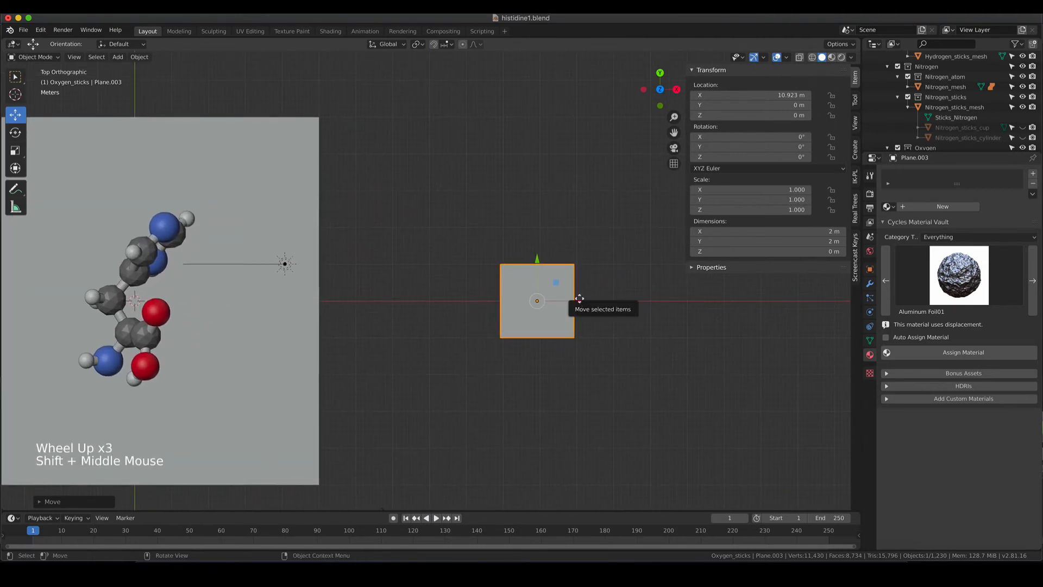
pyautogui.moveTo(579, 300); pyautogui.dragTo(583, 299)
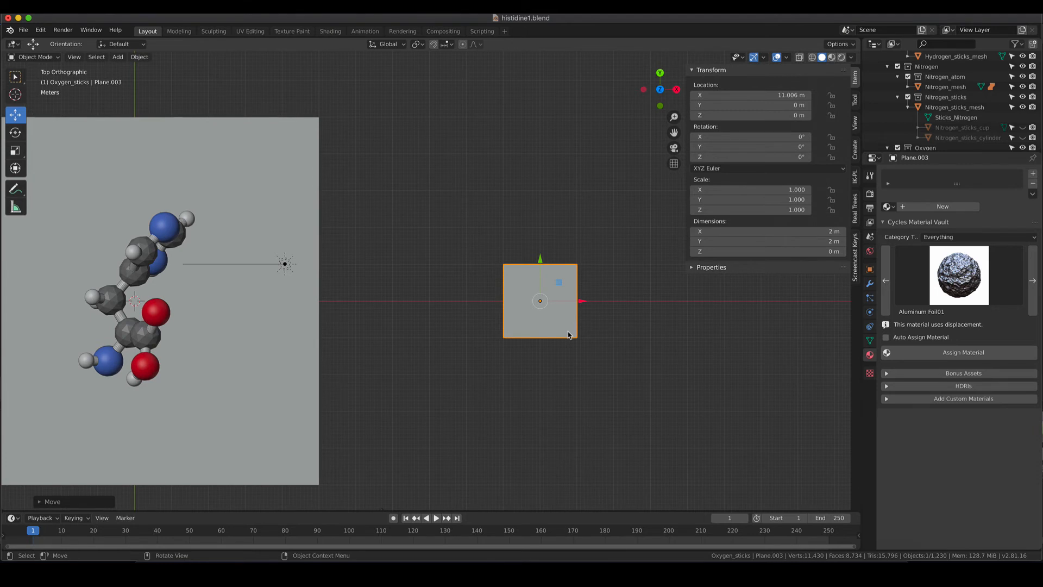
# Step: Duplicate the small plane, place the copy next to it at about 13.2 m along X, and select both planes
pyautogui.hotkey('shift', 'd')
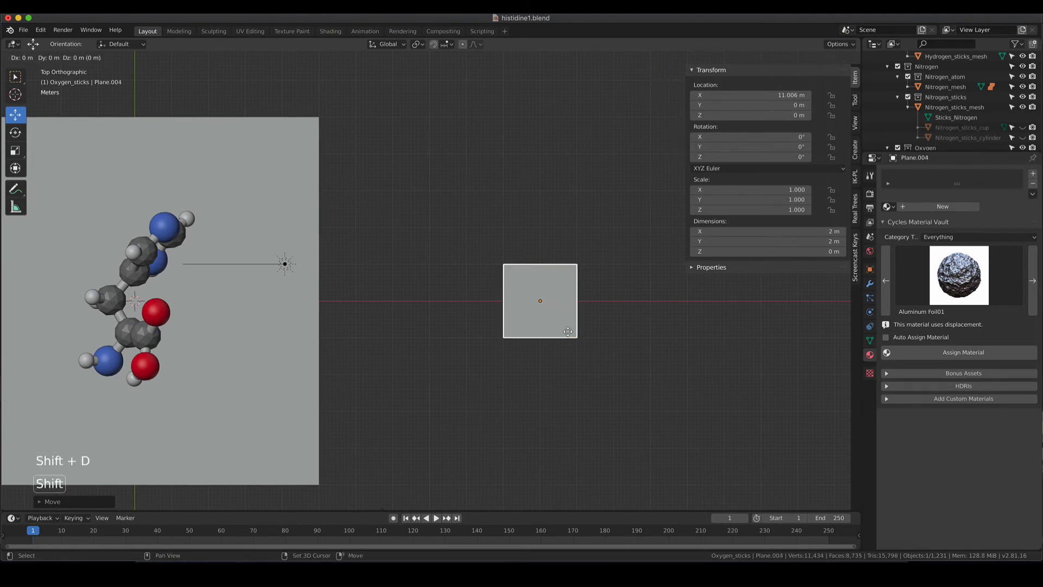
pyautogui.click(568, 332)
pyautogui.moveTo(582, 304); pyautogui.dragTo(664, 304)
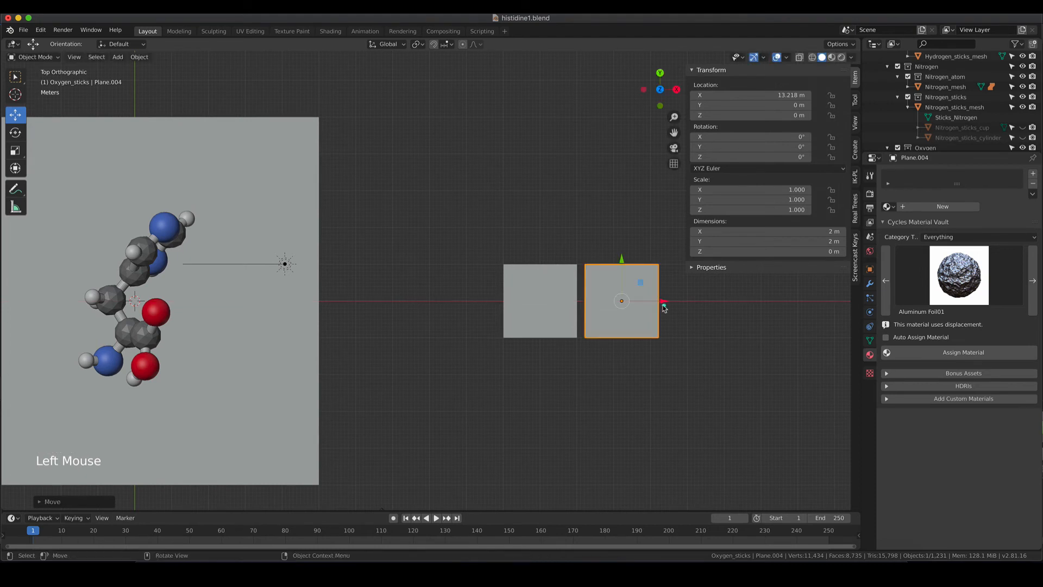
pyautogui.keyDown('shift'); pyautogui.click(538, 320); pyautogui.keyUp('shift')
pyautogui.press('shift')
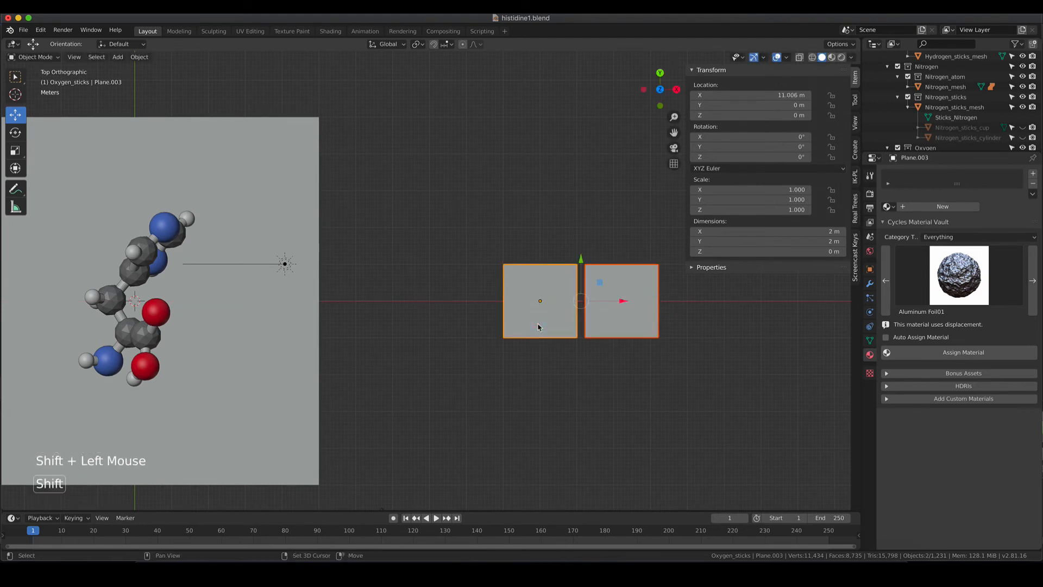
# Step: Duplicate the two selected planes and move the copies along Y to about 2.16 m, completing a two-by-two grid
pyautogui.hotkey('shift', 'd')
pyautogui.rightClick(539, 326)
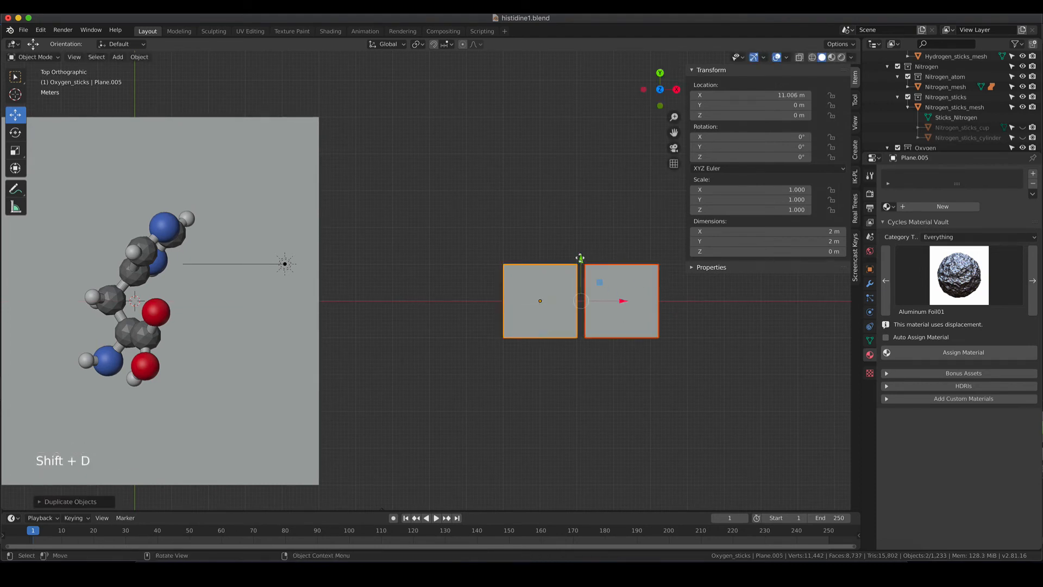
pyautogui.moveTo(581, 258); pyautogui.dragTo(589, 177)
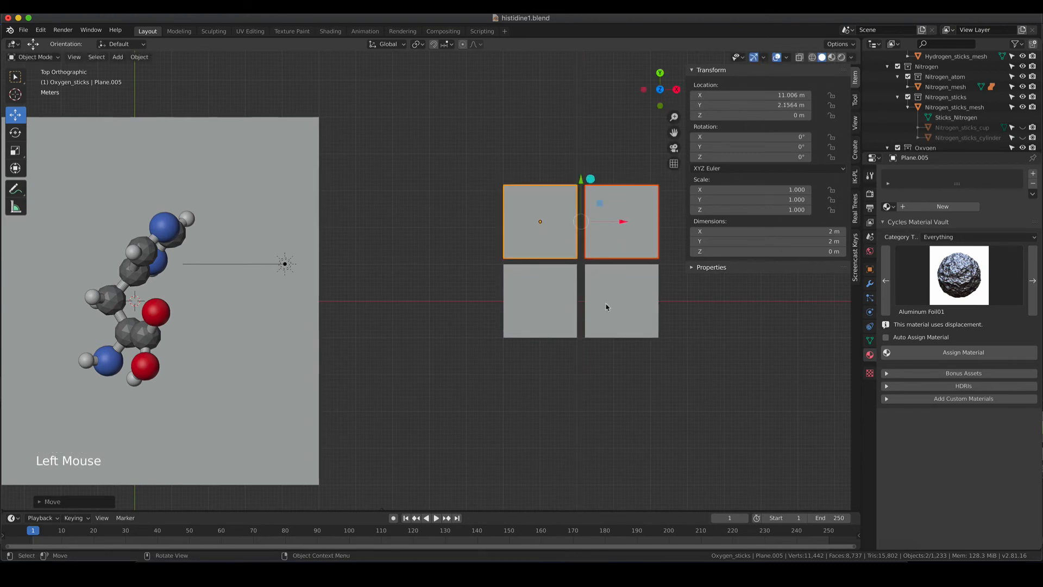
# Step: Give the single plane at about X 11 m, Y 2.16 m a new material with an Emission surface shader
pyautogui.moveTo(729, 369); pyautogui.dragTo(507, 369, button='middle')
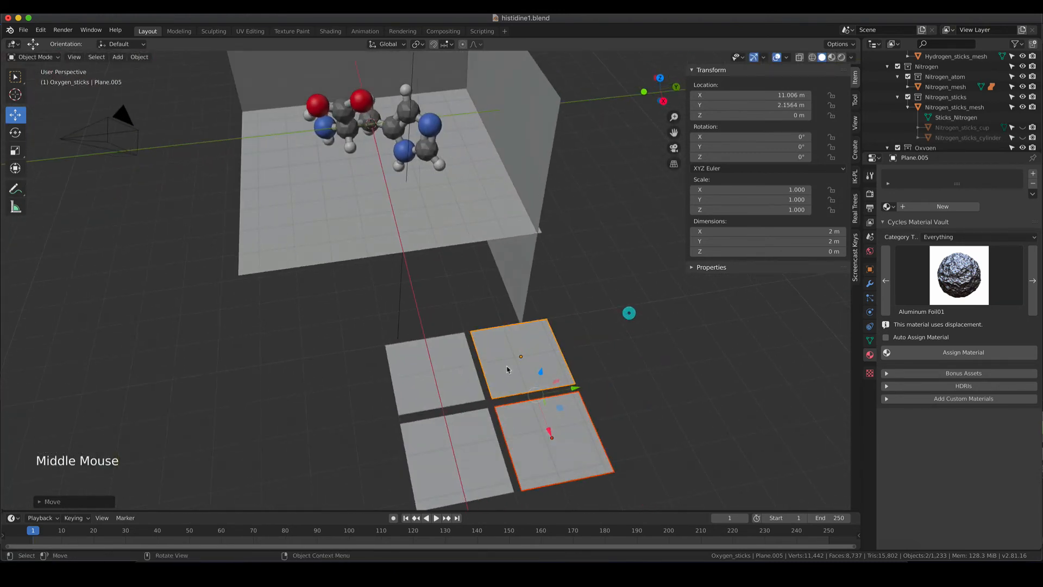
pyautogui.click(507, 370)
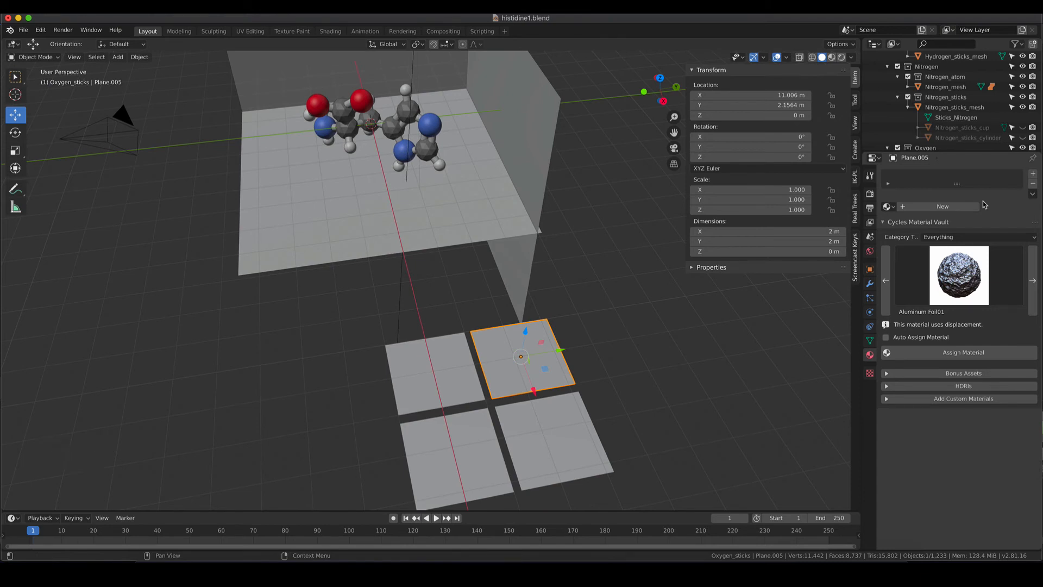
pyautogui.click(869, 355)
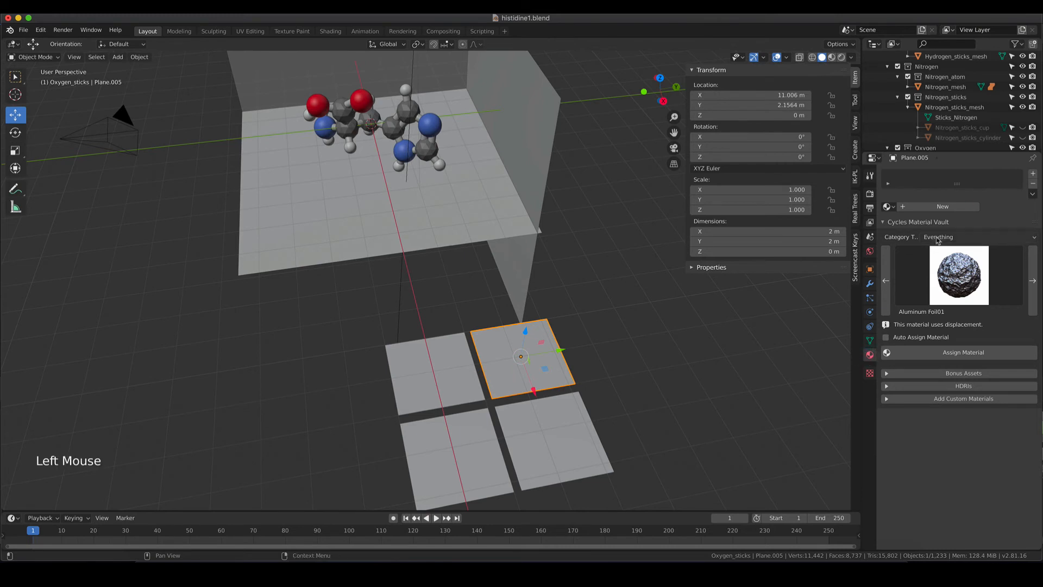
pyautogui.click(939, 207)
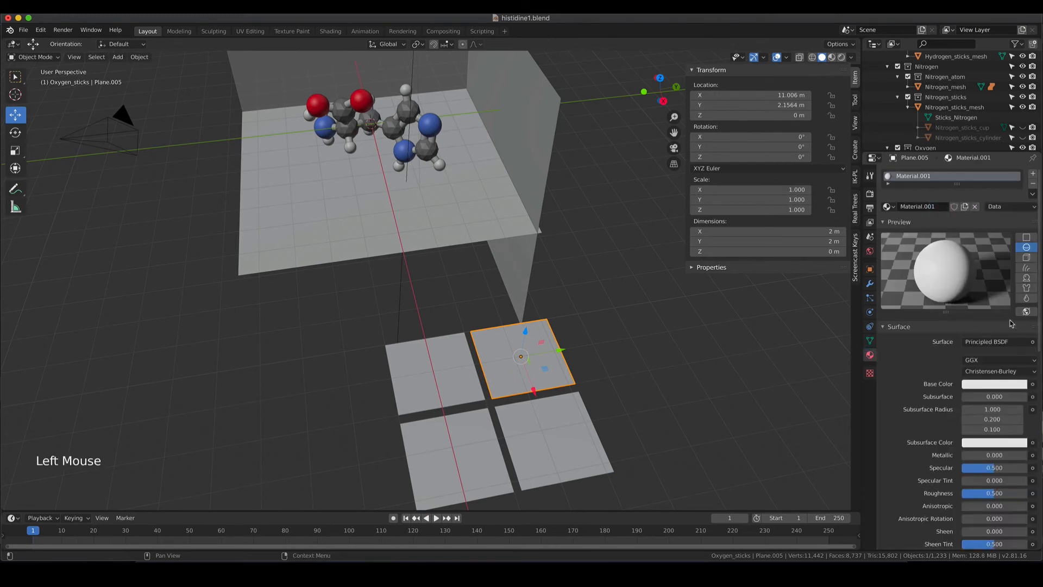
pyautogui.click(1004, 342)
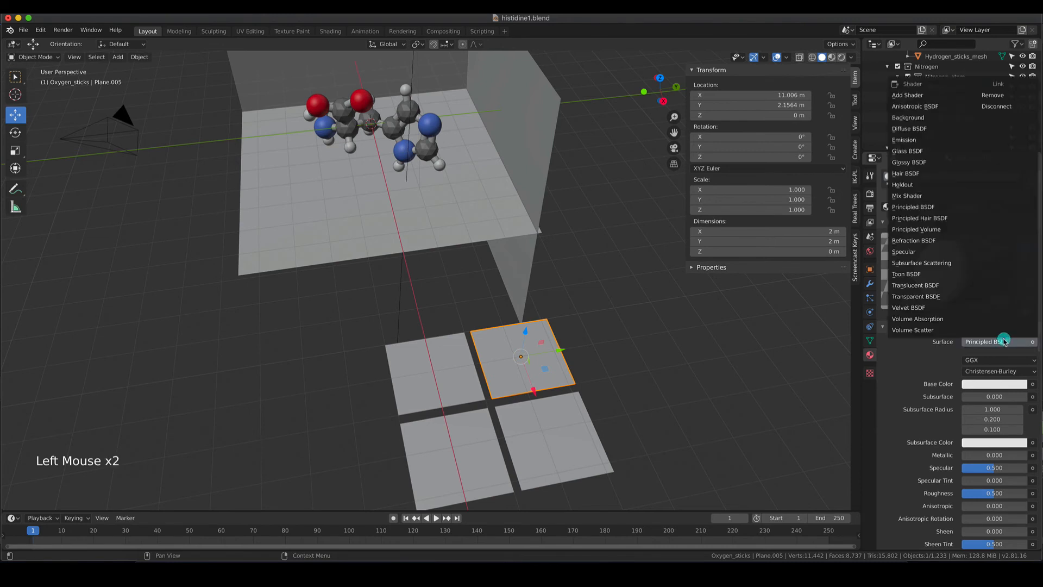
pyautogui.click(944, 140)
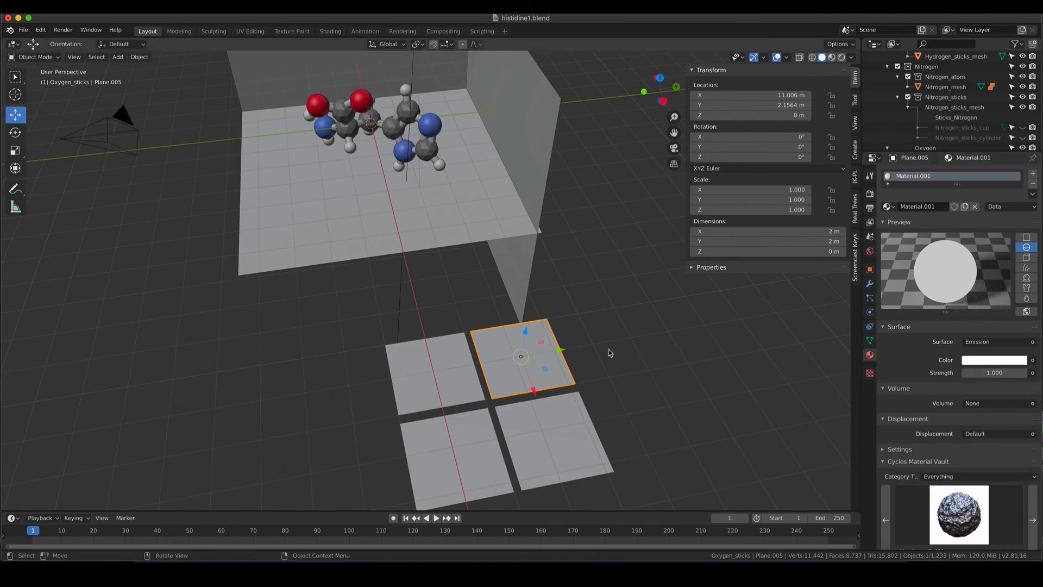
# Step: Switch the viewport to rendered shading and set the plane material's emission strength to 5
pyautogui.press('z')
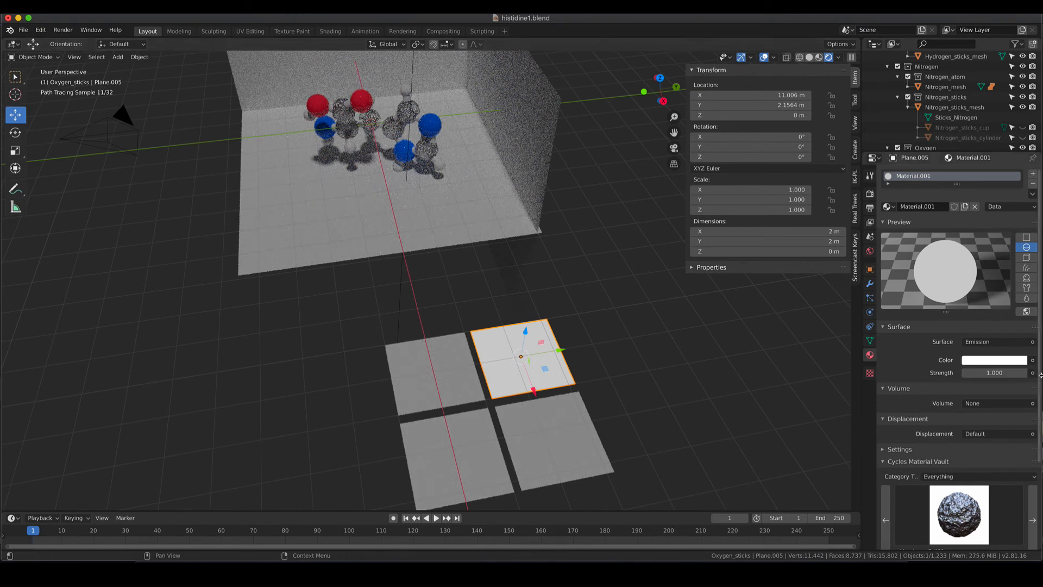
pyautogui.click(1010, 373)
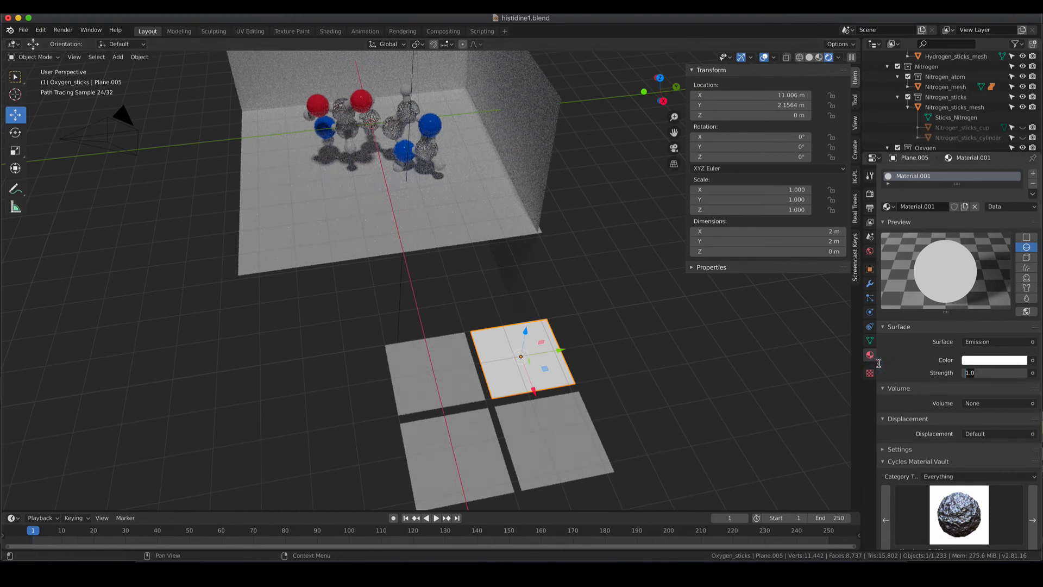
pyautogui.write('5')
pyautogui.press('Return')
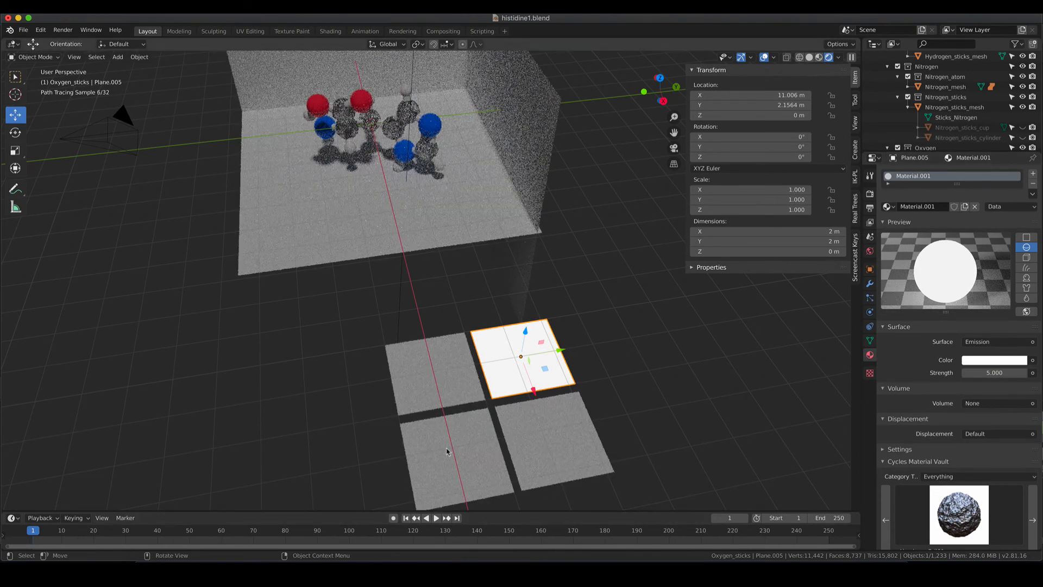
# Step: Rename the glowing plane's material to Emission
pyautogui.click(463, 390)
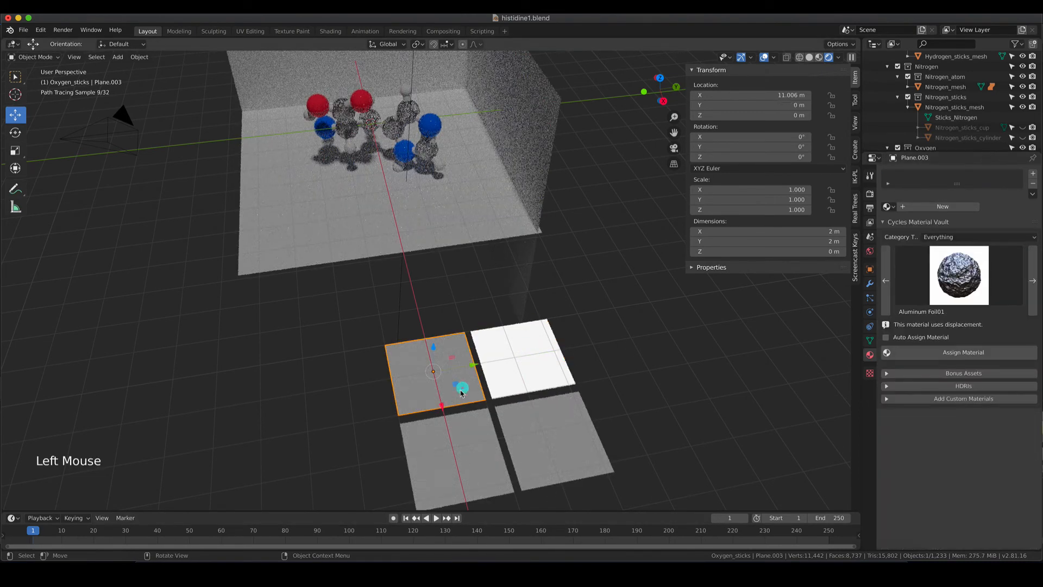
pyautogui.click(542, 351)
pyautogui.click(923, 206)
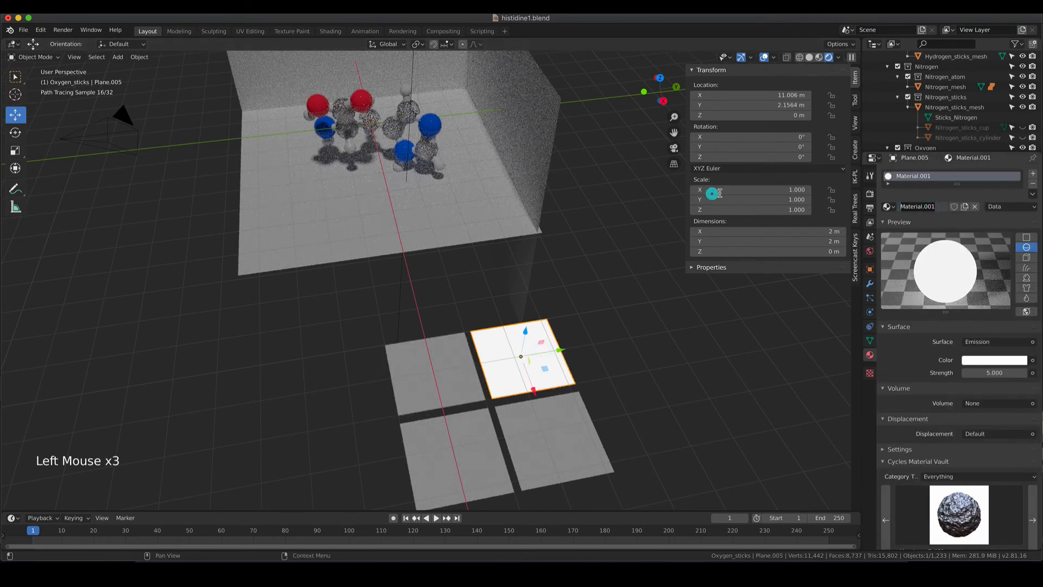
pyautogui.write('Emiss')
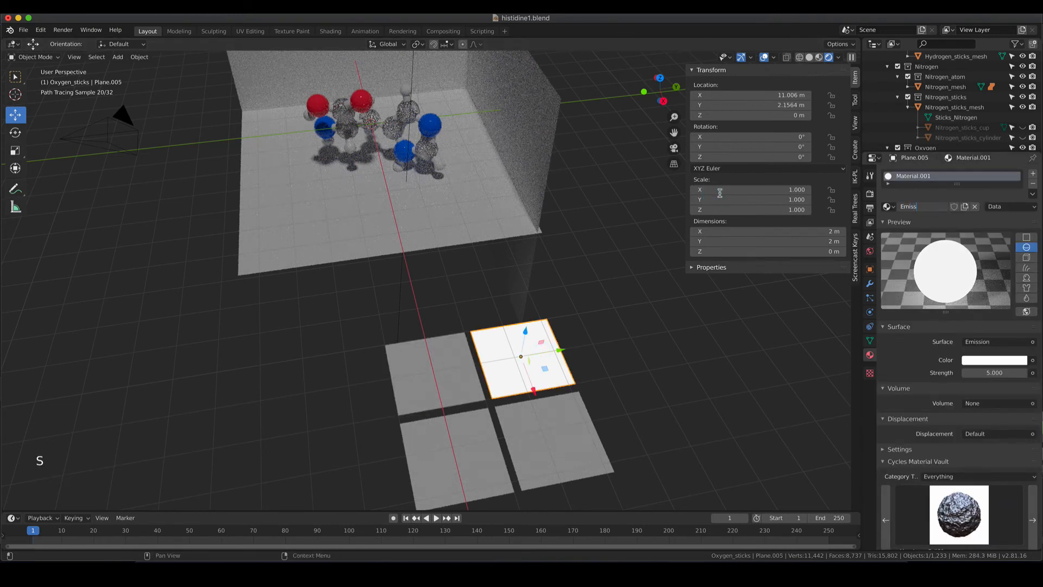
pyautogui.press('BackSpace')
pyautogui.press('BackSpace')
pyautogui.press('BackSpace')
pyautogui.write('io')
pyautogui.press('Return')
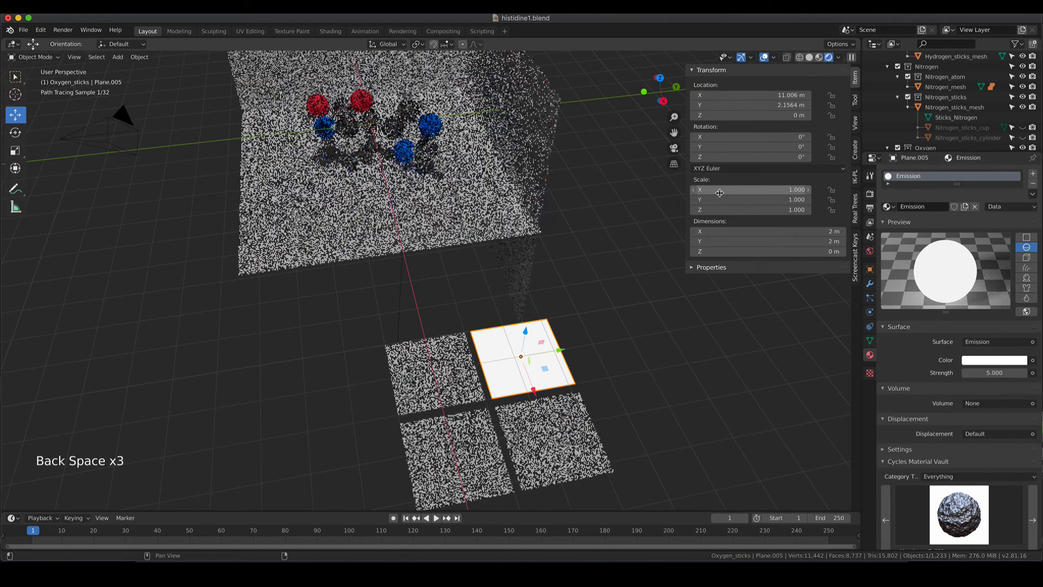
# Step: Assign the existing Emission material to each of the other three small planes
pyautogui.click(542, 419)
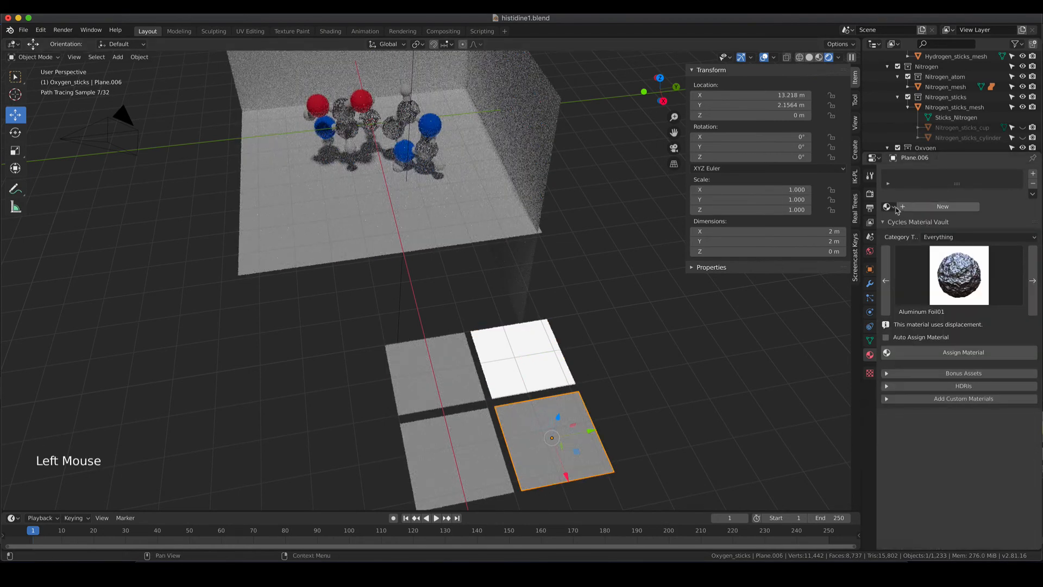
pyautogui.click(889, 206)
pyautogui.click(924, 239)
pyautogui.click(457, 456)
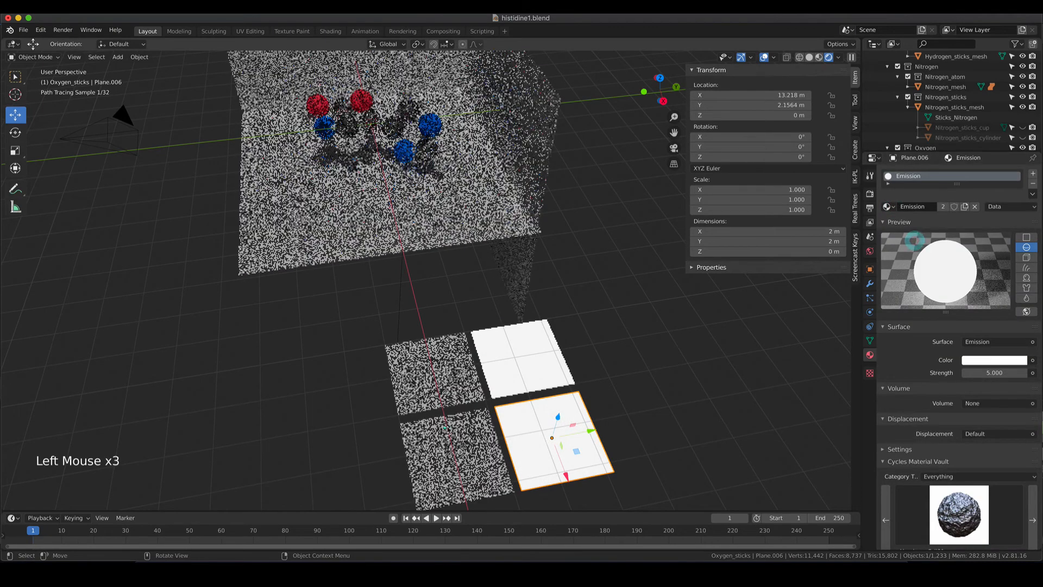
pyautogui.click(889, 206)
pyautogui.click(916, 242)
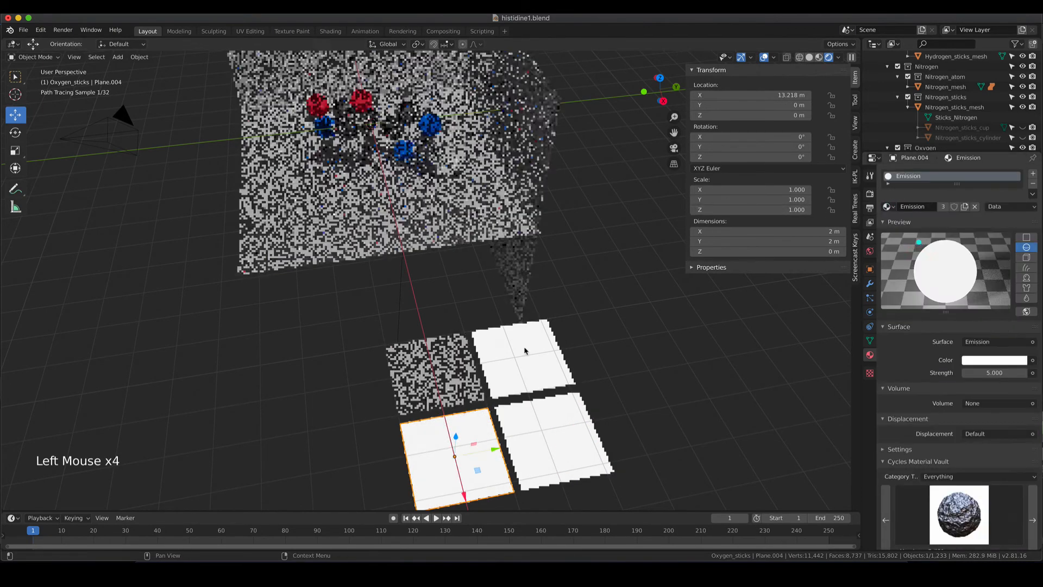
pyautogui.click(459, 373)
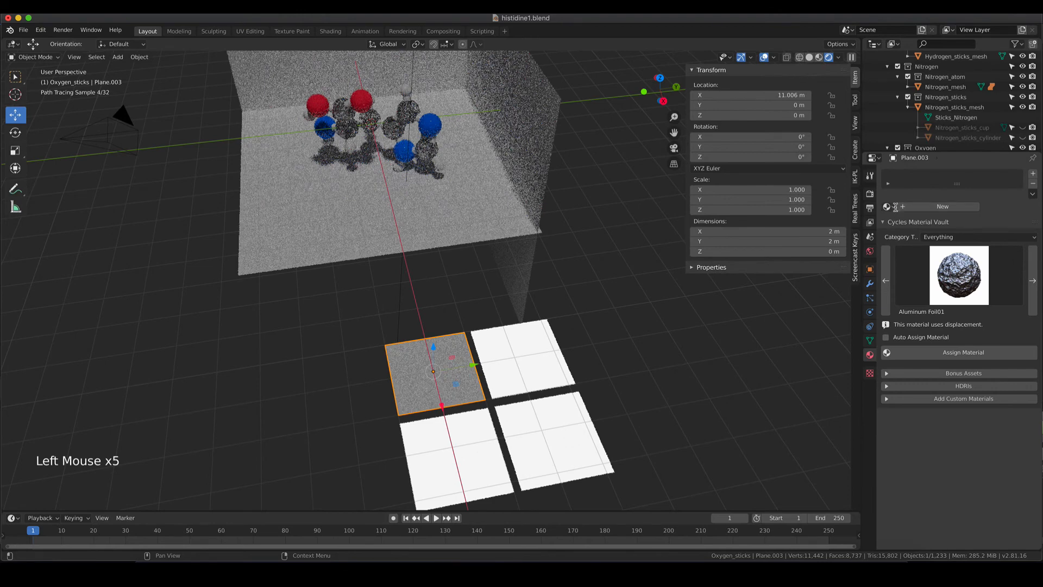
pyautogui.click(889, 206)
pyautogui.click(918, 244)
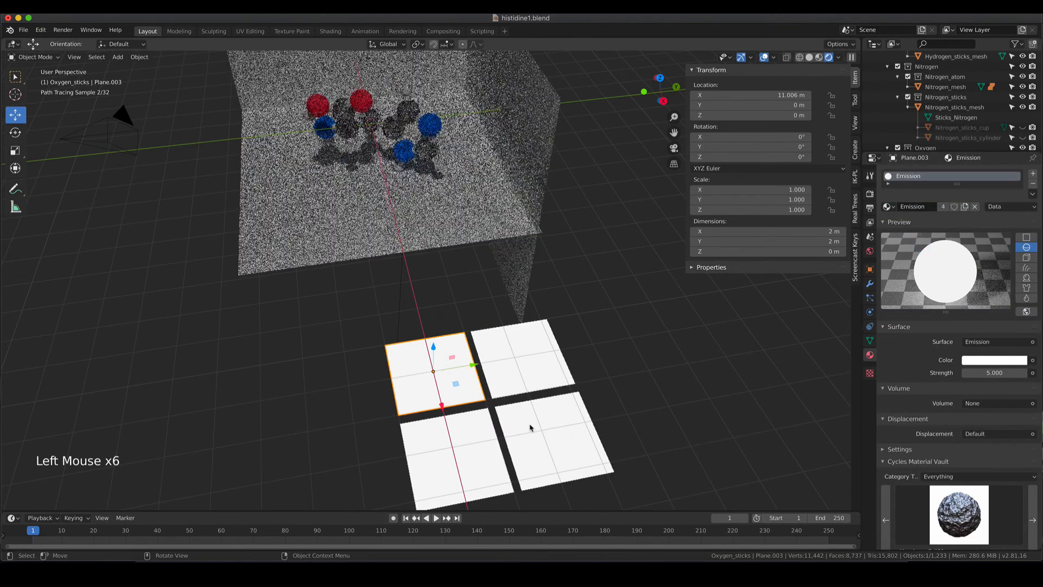
# Step: Select all four glowing planes and, in solid shading, move them above the molecule, with the active plane at about X 1.93 m, Z 5.96 m
pyautogui.click(535, 425)
pyautogui.keyDown('shift'); pyautogui.click(522, 367); pyautogui.keyUp('shift')
pyautogui.keyDown('shift'); pyautogui.click(450, 467); pyautogui.keyUp('shift')
pyautogui.keyDown('shift'); pyautogui.click(402, 369); pyautogui.keyUp('shift')
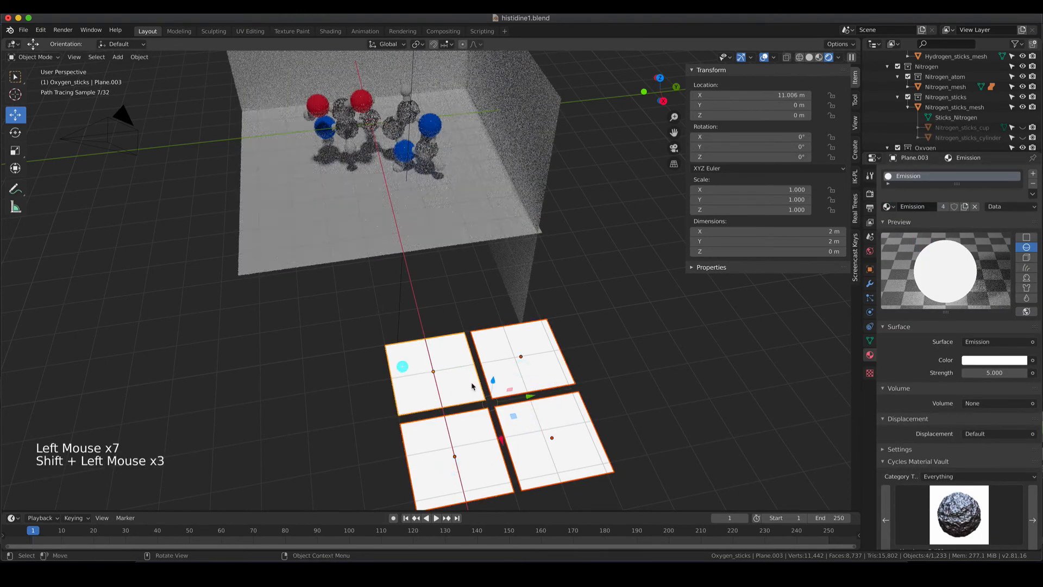
pyautogui.scroll(-4, 403, 369)
pyautogui.moveTo(402, 370); pyautogui.dragTo(570, 353, button='middle')
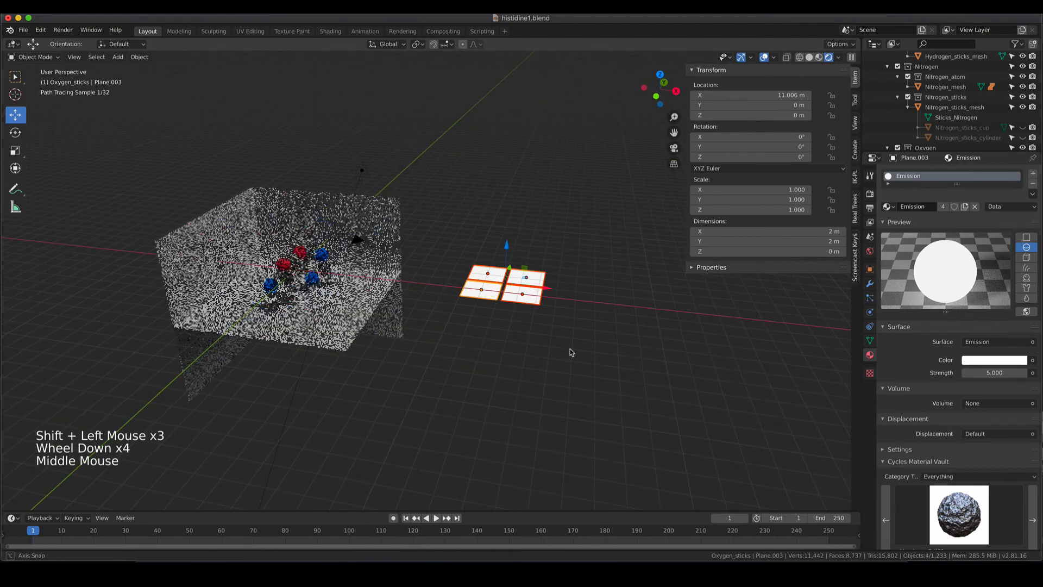
pyautogui.press('z')
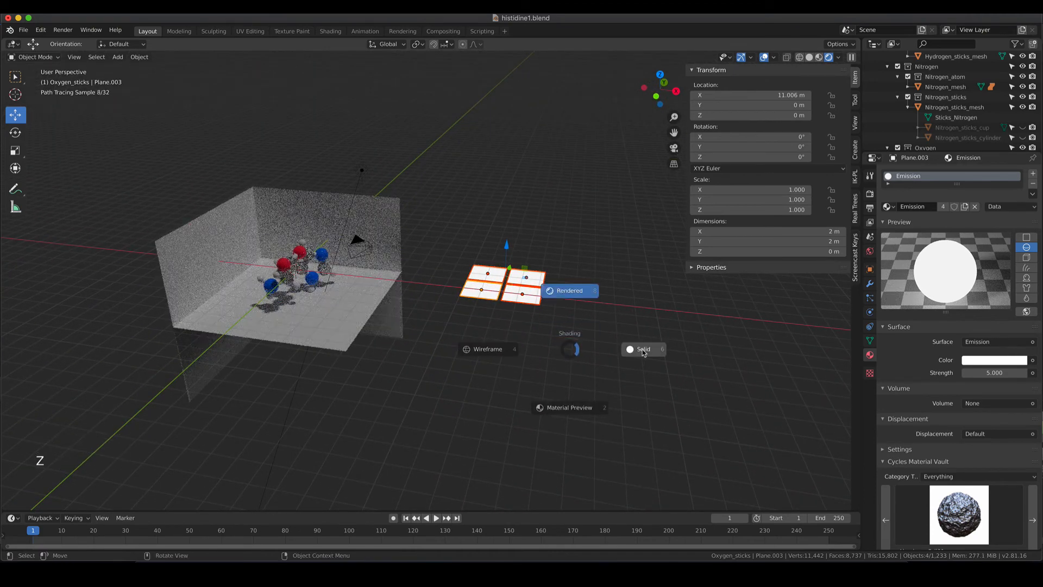
pyautogui.click(640, 348)
pyautogui.moveTo(506, 251); pyautogui.dragTo(492, 139)
pyautogui.moveTo(560, 185); pyautogui.dragTo(372, 189)
pyautogui.moveTo(507, 223); pyautogui.dragTo(457, 216, button='middle')
pyautogui.moveTo(461, 223); pyautogui.dragTo(505, 214, button='middle')
pyautogui.moveTo(422, 193); pyautogui.dragTo(376, 175)
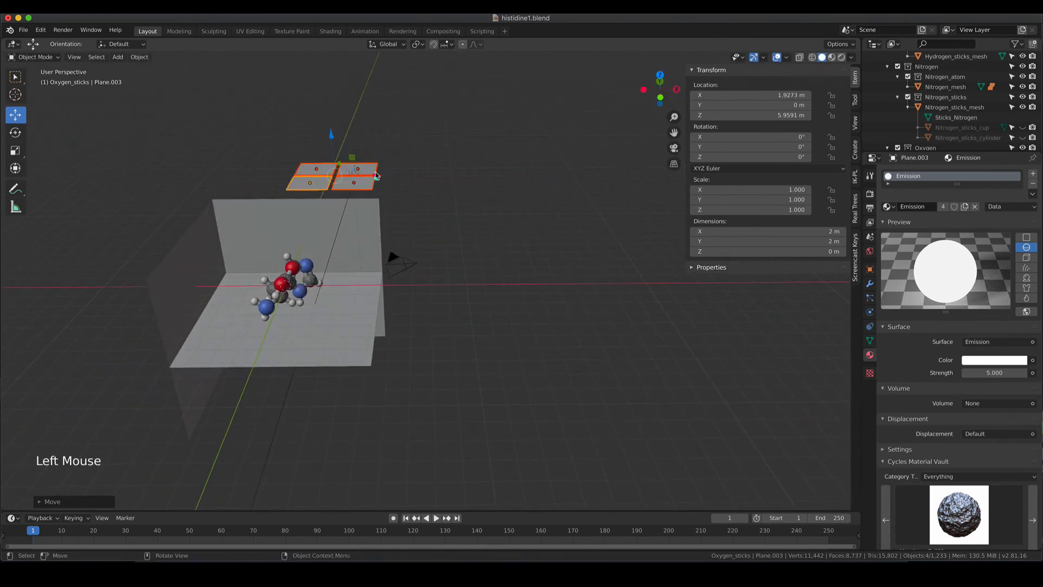
# Step: Look through the camera in rendered shading and examine up close the reflection of the light planes on a blue nitrogen atom
pyautogui.press('KP_0')
pyautogui.scroll(6, 463, 268)
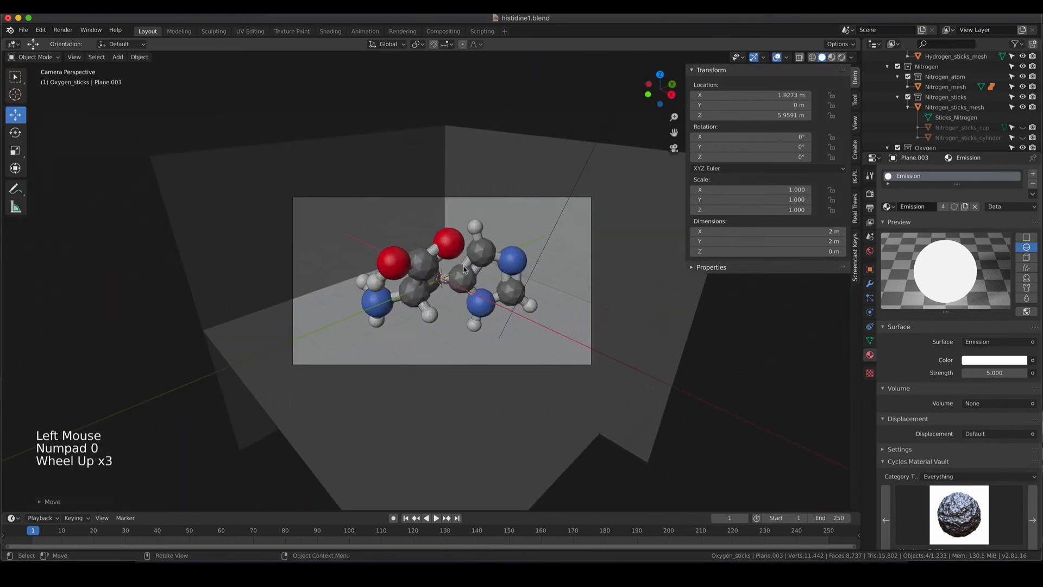
pyautogui.press('z')
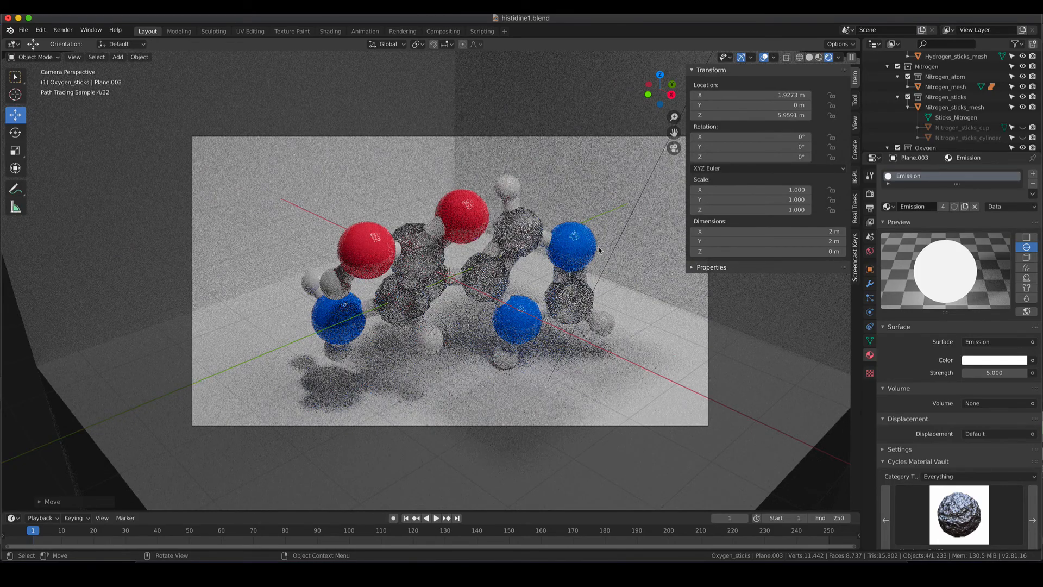
pyautogui.scroll(3, 600, 249)
pyautogui.keyDown('shift'); pyautogui.moveTo(543, 254); pyautogui.dragTo(300, 275, button='middle'); pyautogui.keyUp('shift')
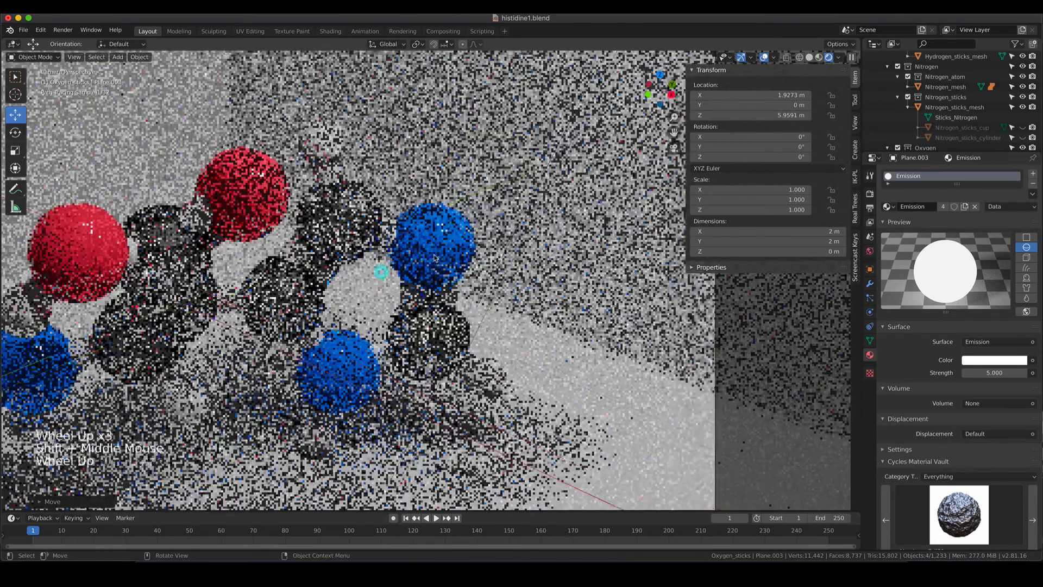
pyautogui.scroll(4, 442, 242)
pyautogui.keyDown('shift'); pyautogui.moveTo(442, 243); pyautogui.dragTo(441, 242, button='middle'); pyautogui.keyUp('shift')
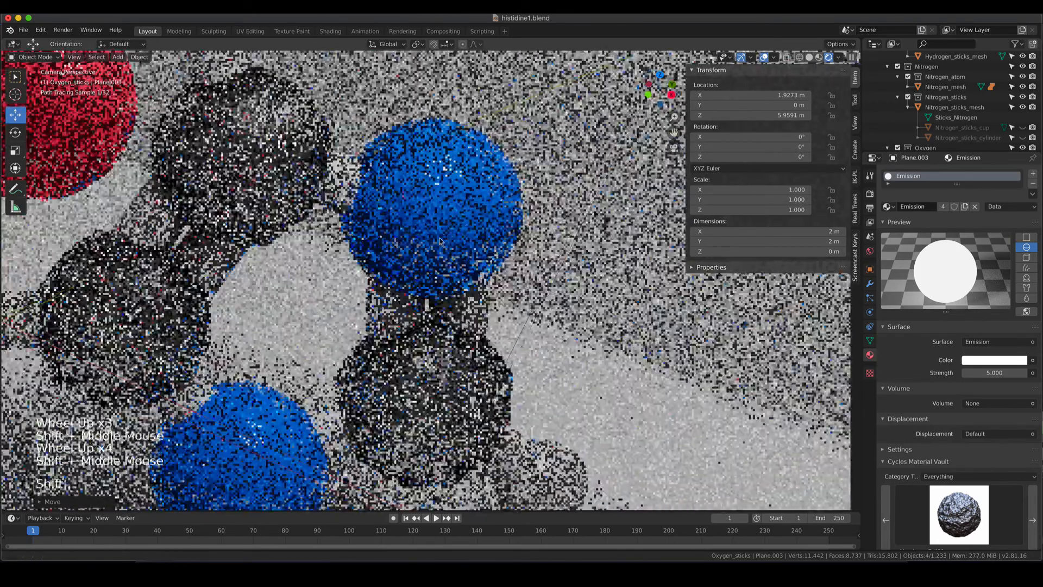
pyautogui.scroll(2, 432, 246)
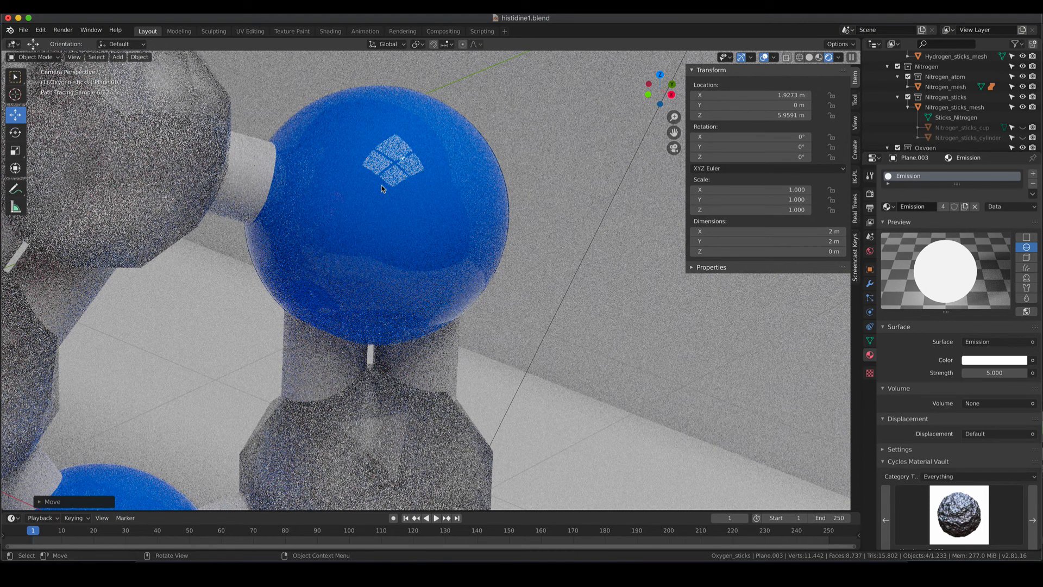
# Step: Return to solid shading outside the camera and scale the four light planes up together by about 2.6
pyautogui.press('z')
pyautogui.click(452, 185)
pyautogui.scroll(-4, 438, 225)
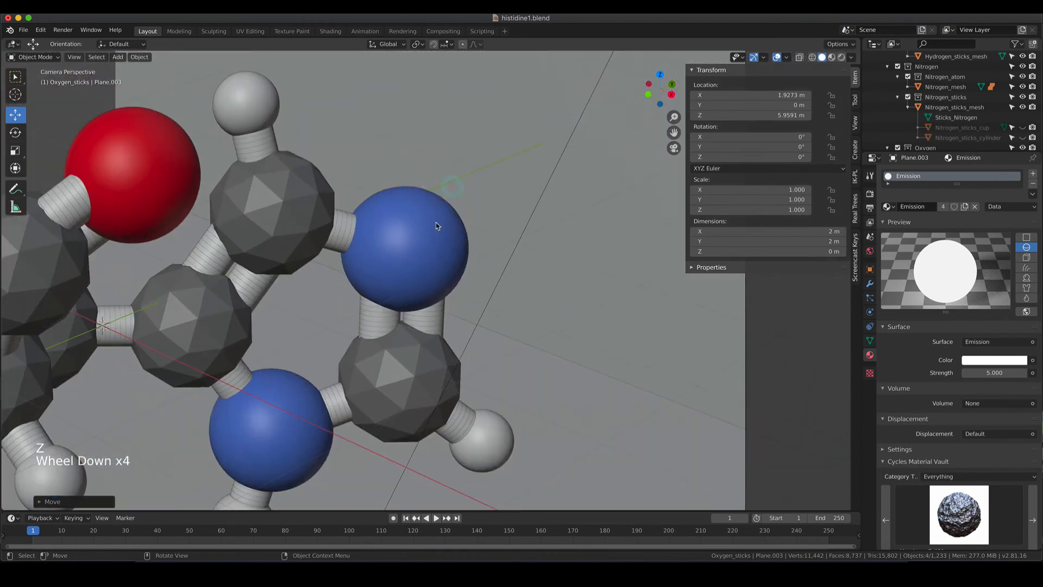
pyautogui.scroll(-11, 436, 225)
pyautogui.moveTo(456, 223); pyautogui.dragTo(476, 239, button='middle')
pyautogui.scroll(-5, 476, 239)
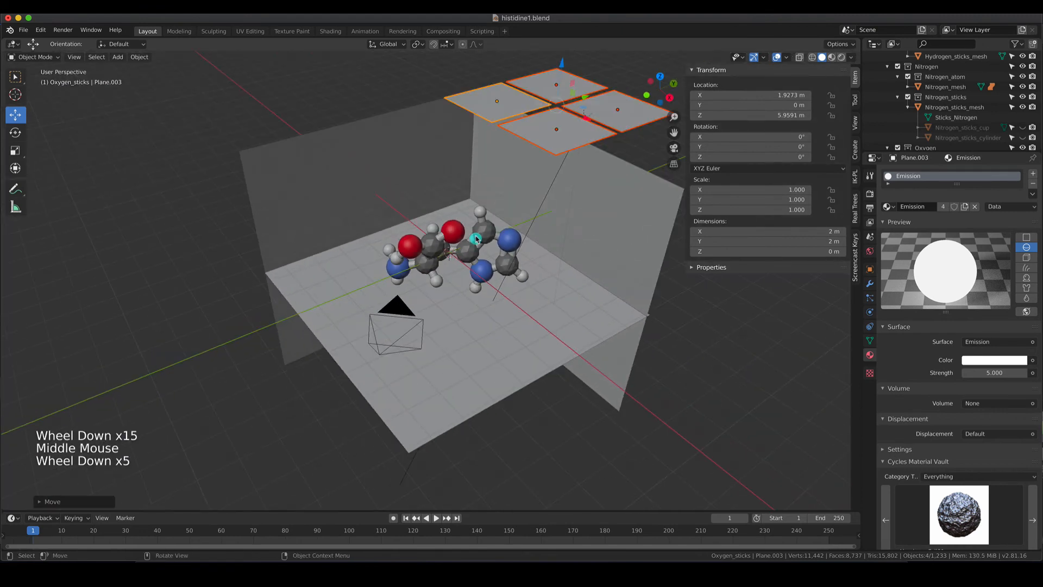
pyautogui.scroll(-3, 476, 239)
pyautogui.press('s')
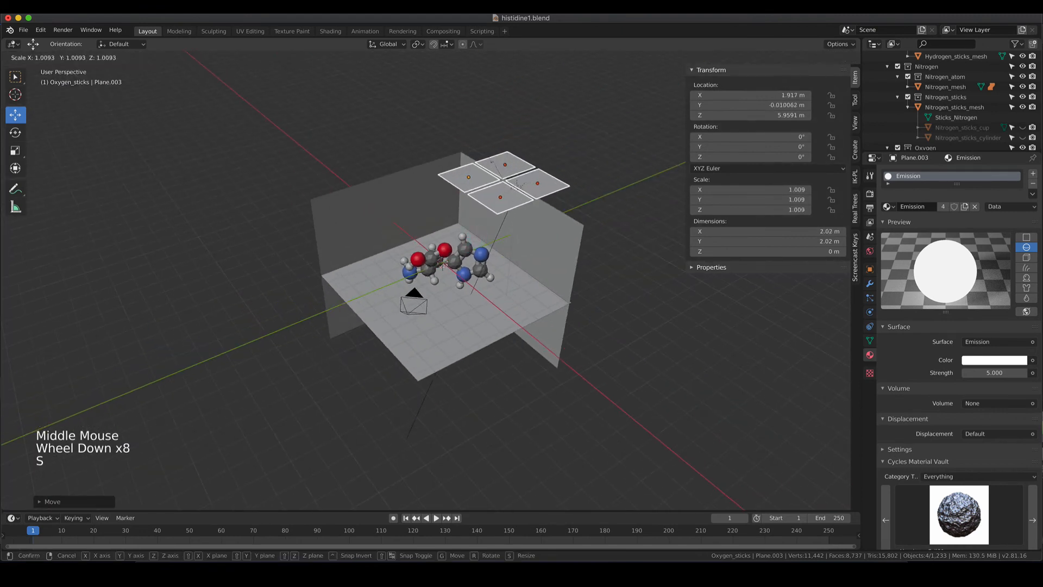
pyautogui.click(447, 162)
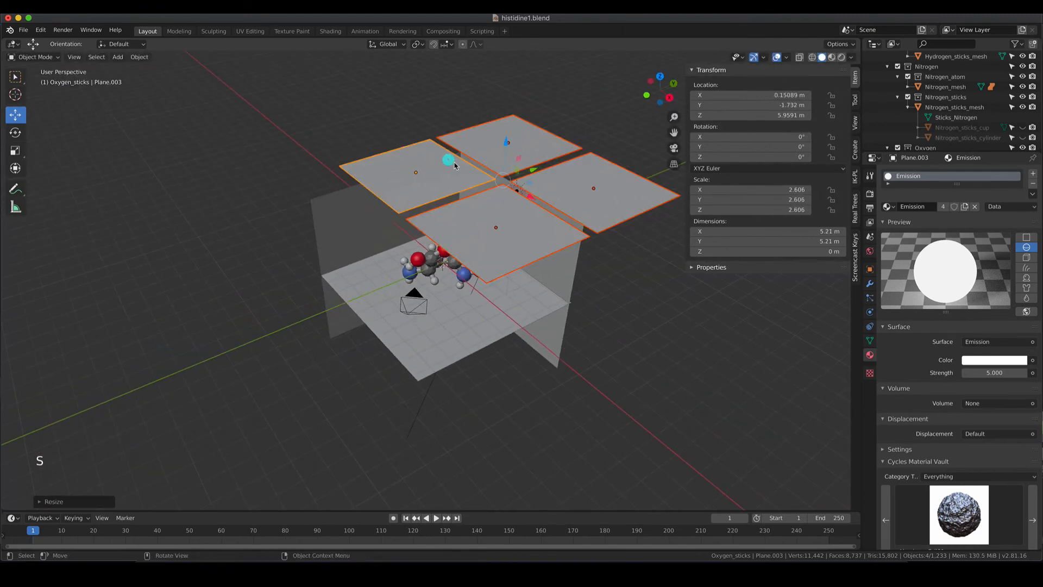
# Step: Preview the molecule through the camera in rendered shading with the enlarged light planes
pyautogui.press('KP_0')
pyautogui.scroll(5, 449, 185)
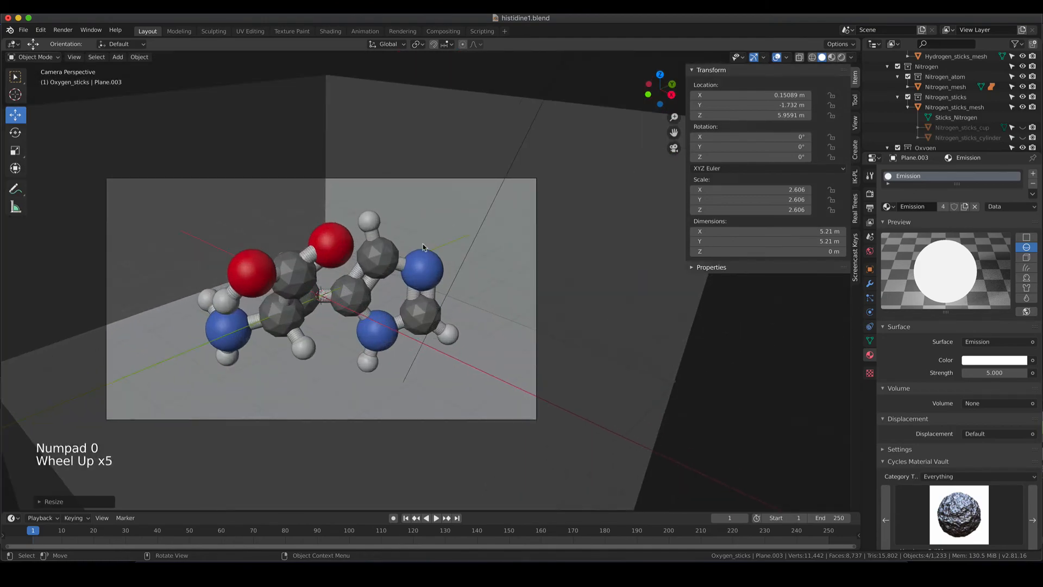
pyautogui.press('z')
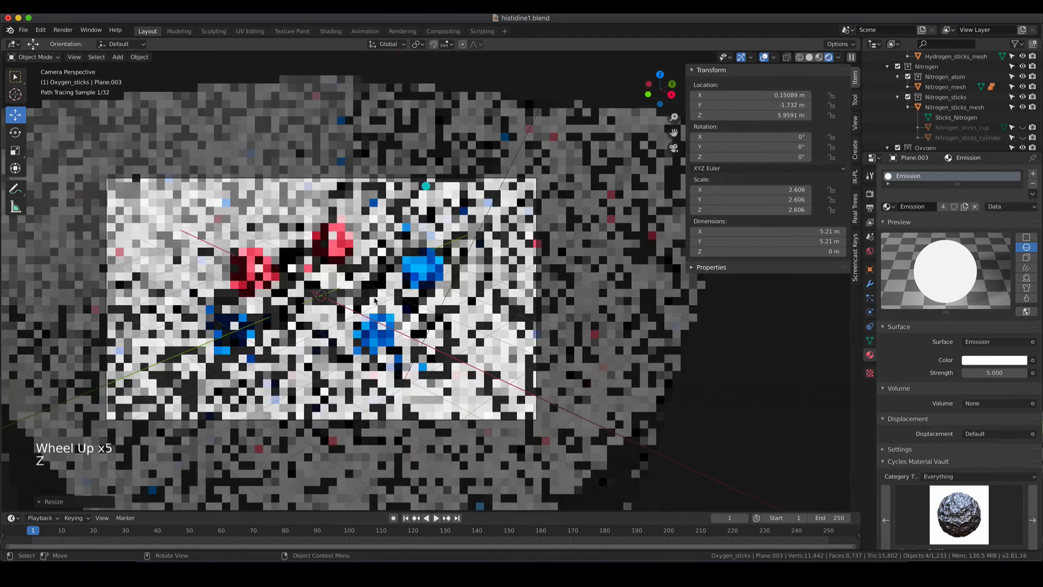
# Step: Set the strength of the light planes' Emission material to 2.0, viewing the molecule up close through the camera
pyautogui.scroll(1, 373, 301)
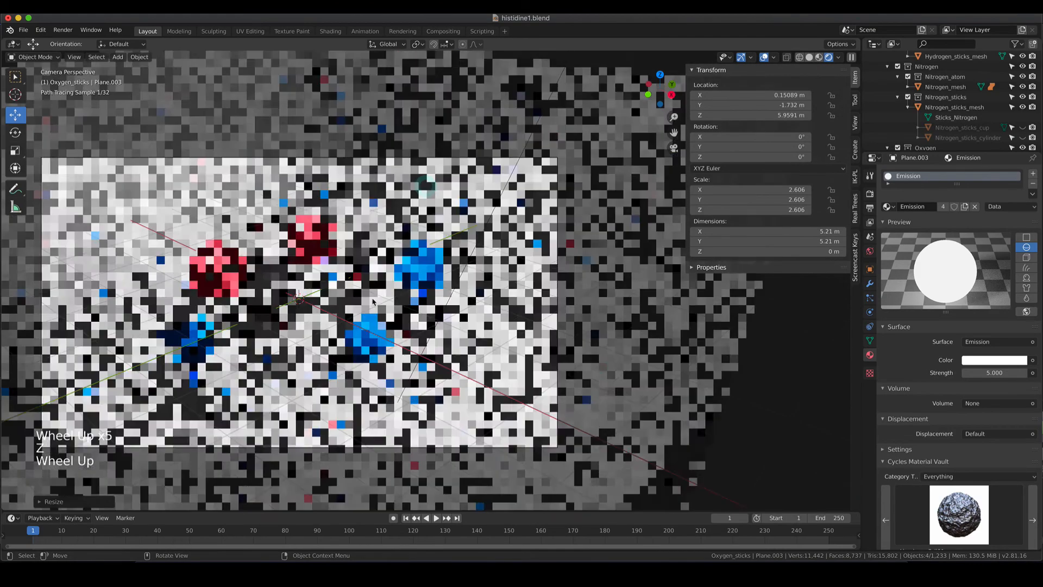
pyautogui.scroll(3, 373, 301)
pyautogui.scroll(-1, 373, 301)
pyautogui.keyDown('shift'); pyautogui.moveTo(362, 297); pyautogui.dragTo(457, 285, button='middle'); pyautogui.keyUp('shift')
pyautogui.scroll(1, 457, 284)
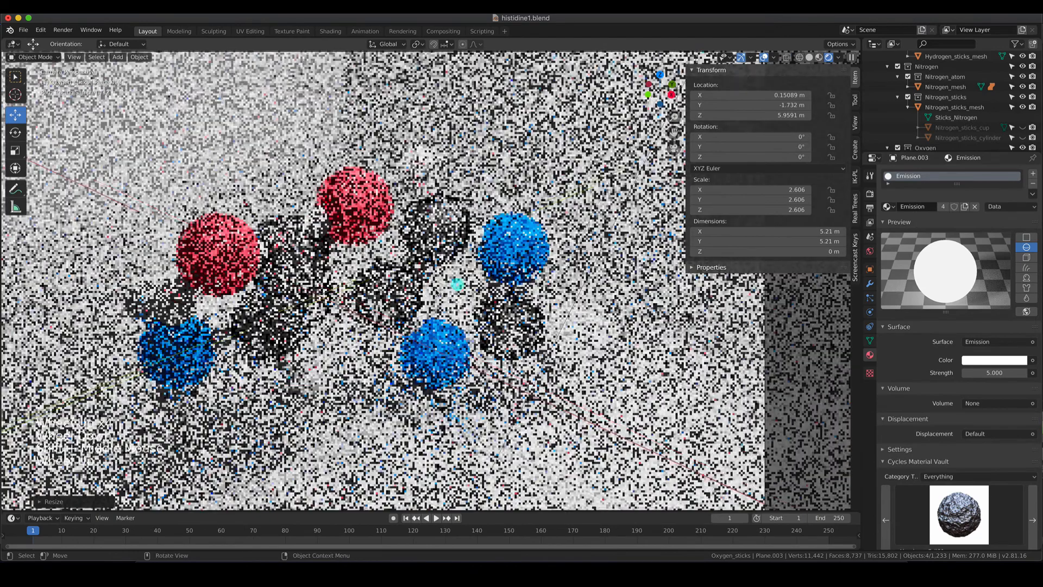
pyautogui.scroll(1, 457, 285)
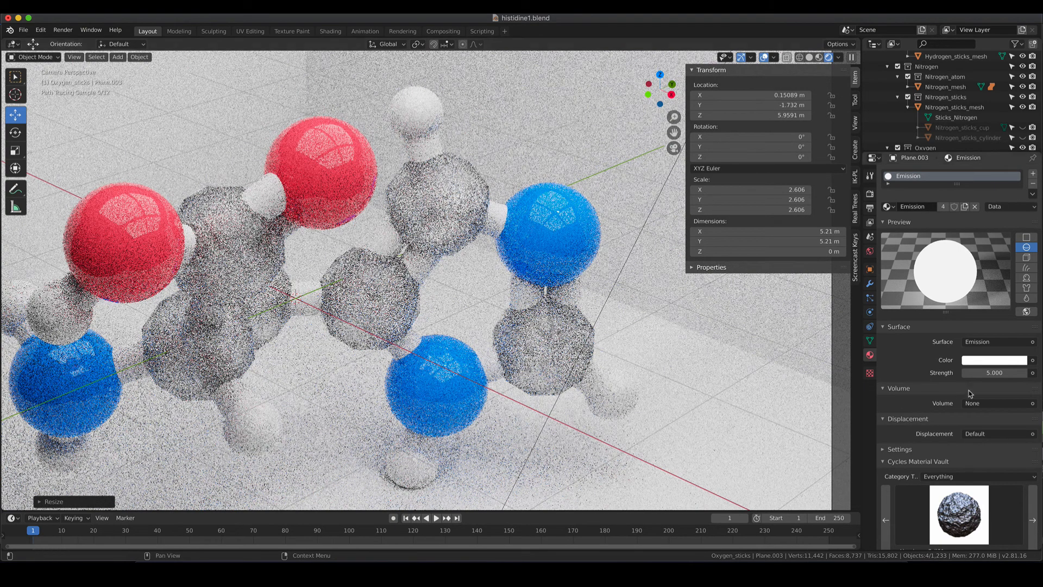
pyautogui.click(995, 373)
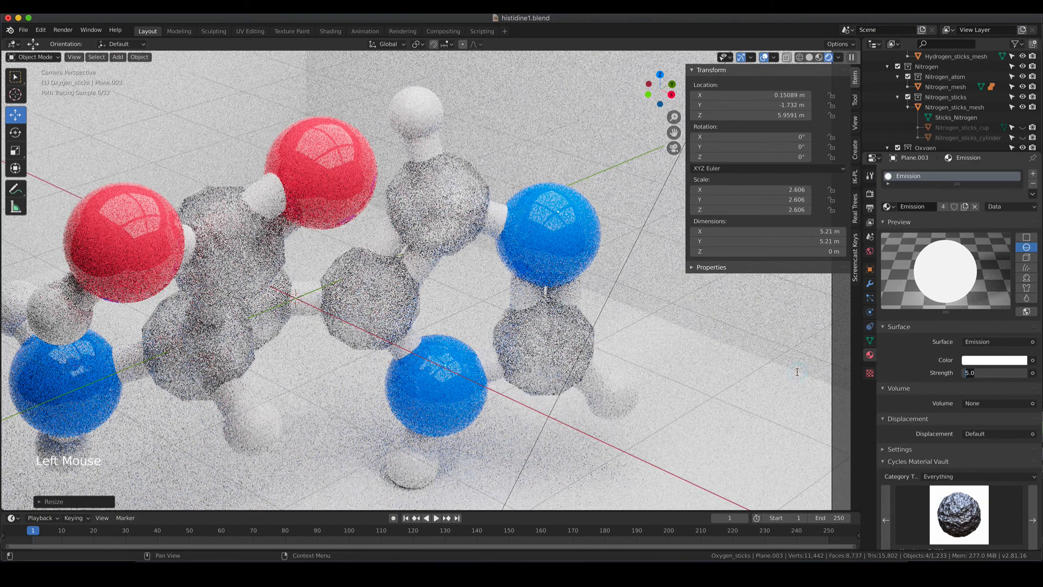
pyautogui.write('2')
pyautogui.press('Return')
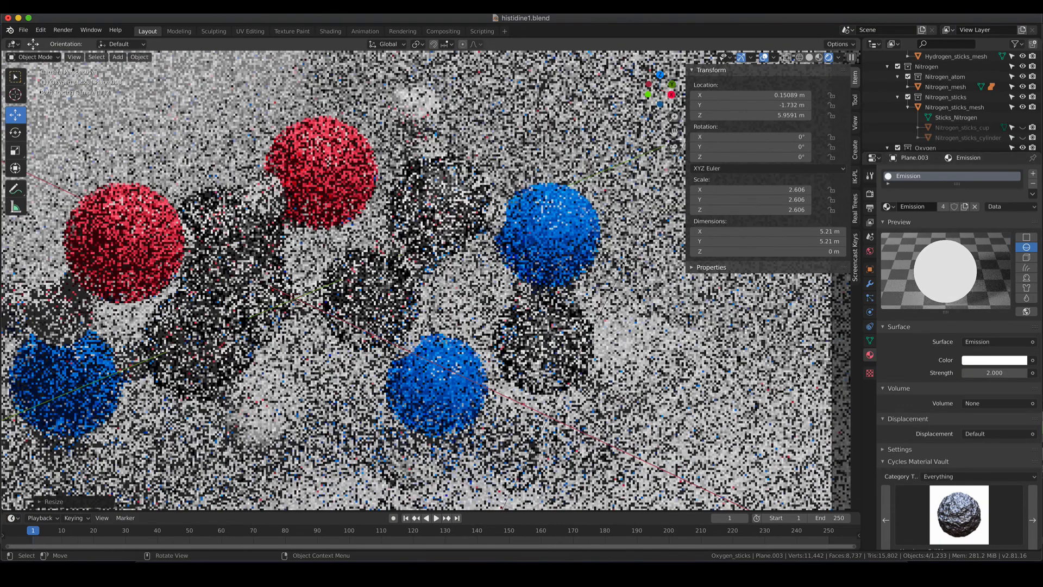
# Step: Set the emission strength of the light planes to 1.0 with the full camera frame in view
pyautogui.scroll(-5, 424, 280)
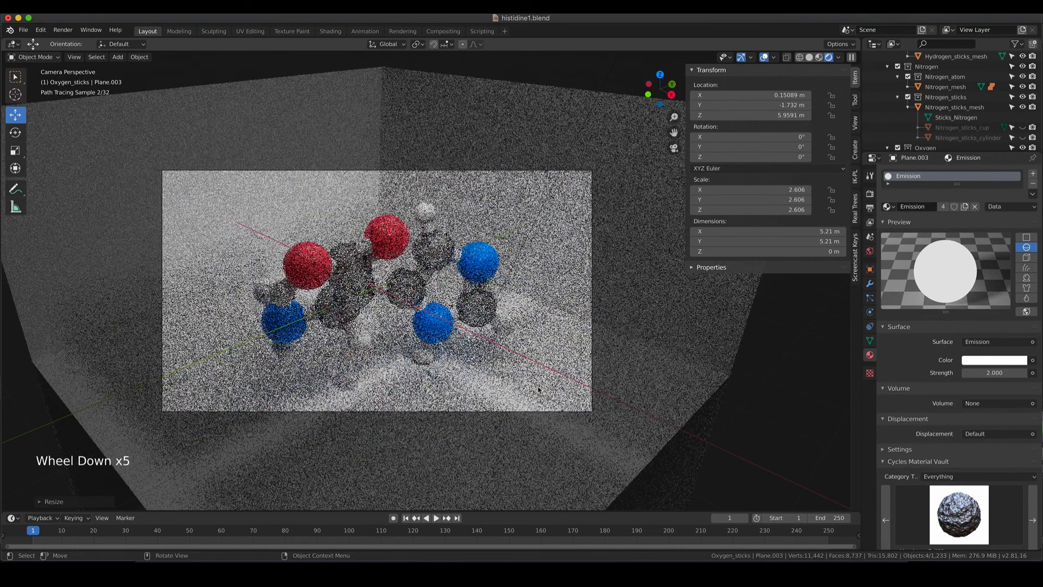
pyautogui.click(998, 373)
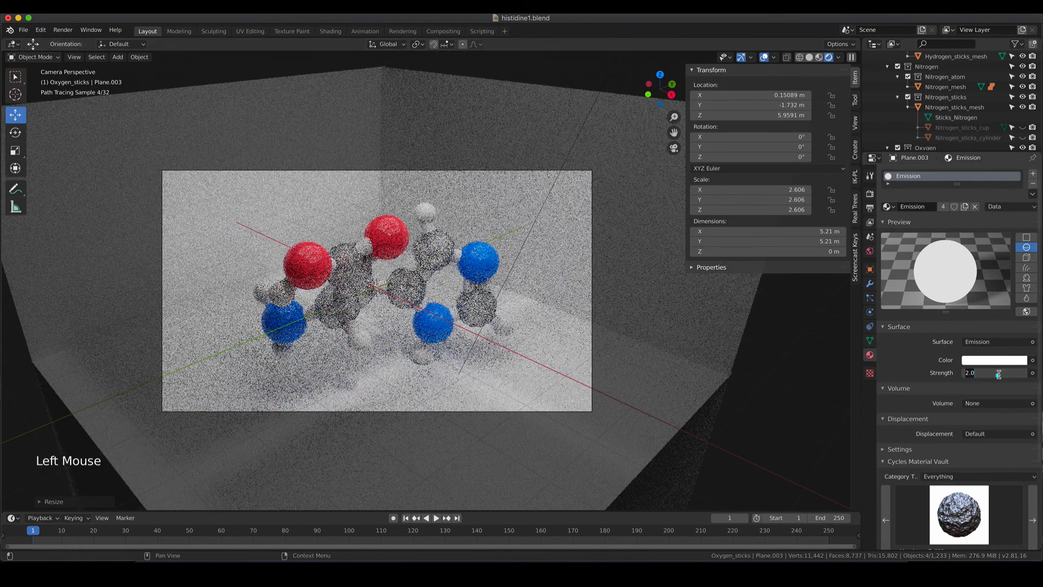
pyautogui.write('1')
pyautogui.press('Return')
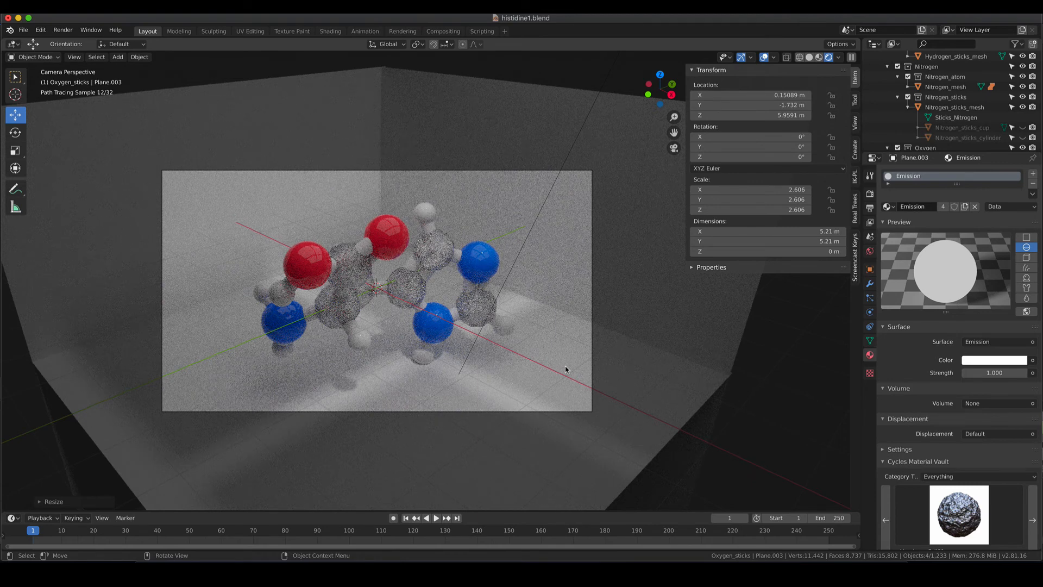
# Step: Leave the camera view, select only the light plane Plane.003 in solid shading, and return to rendered shading
pyautogui.scroll(-4, 565, 370)
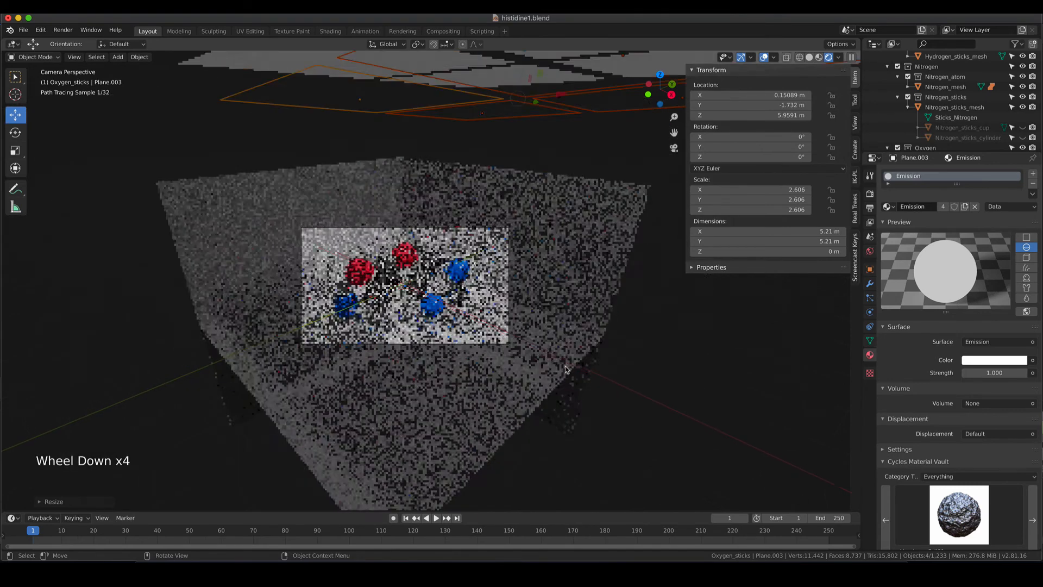
pyautogui.moveTo(601, 284); pyautogui.dragTo(595, 289, button='middle')
pyautogui.scroll(-4, 594, 292)
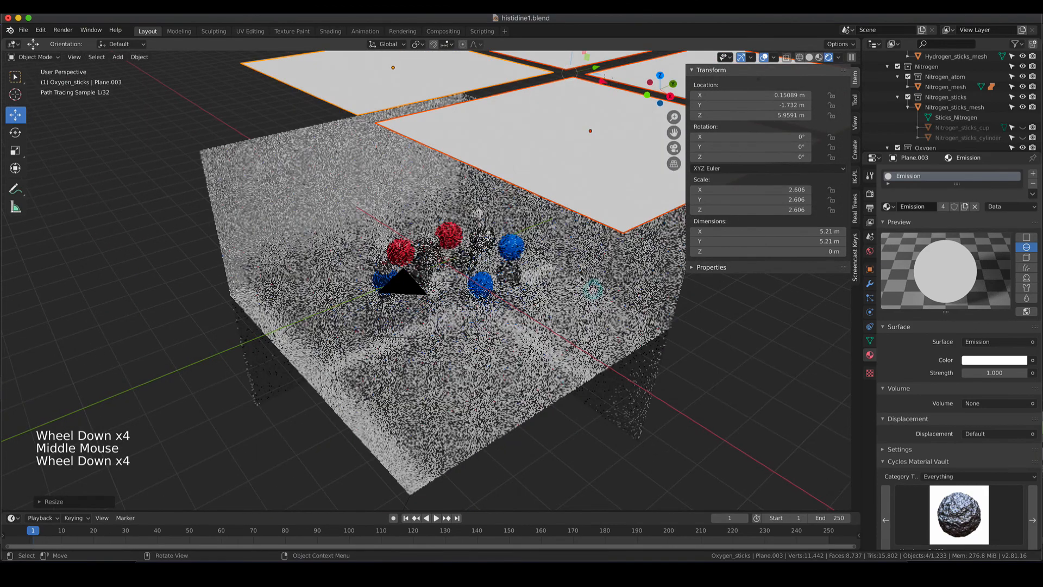
pyautogui.press('z')
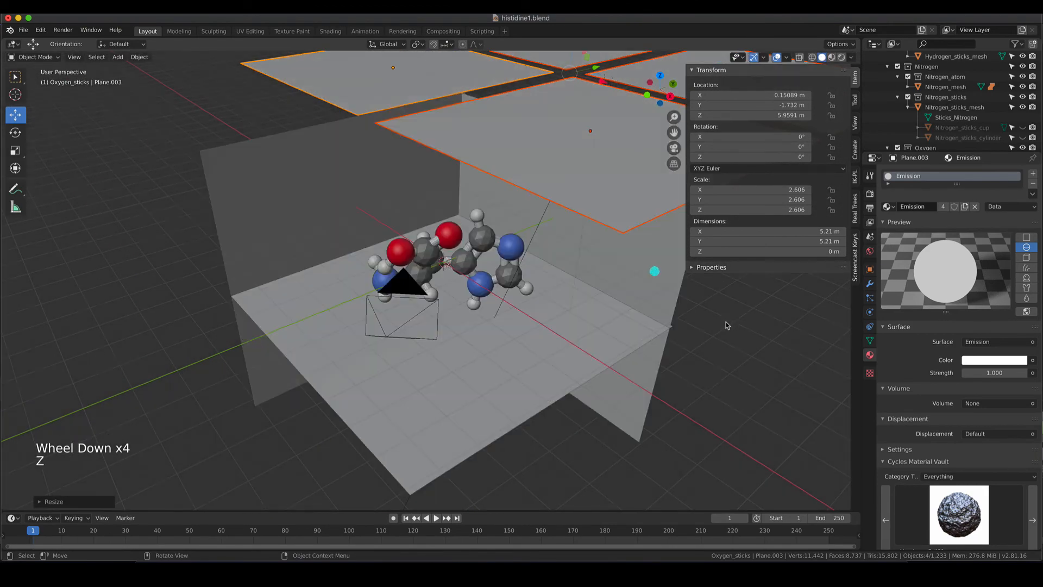
pyautogui.scroll(-2, 654, 271)
pyautogui.click(428, 159)
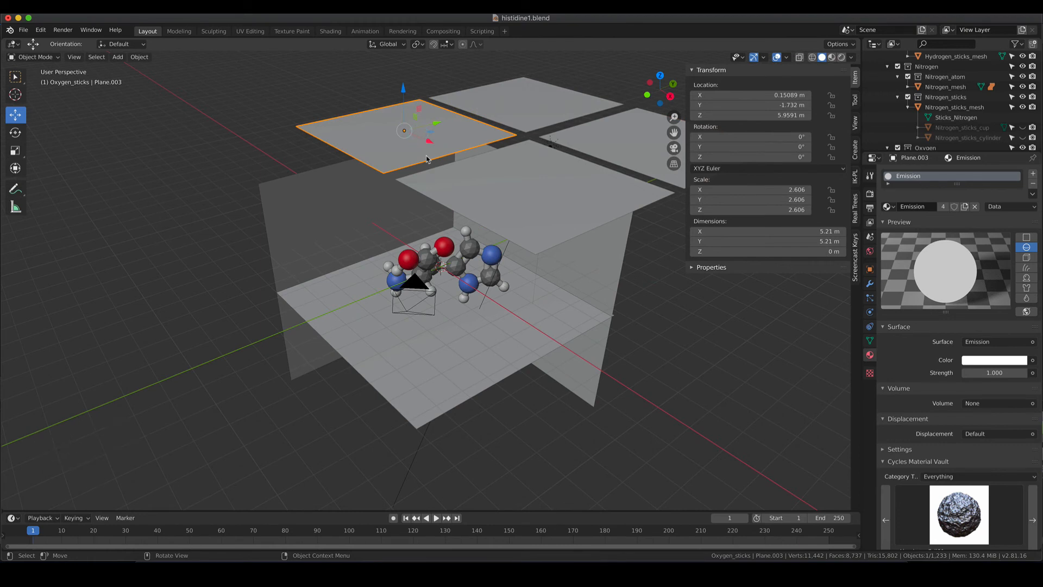
pyautogui.click(870, 209)
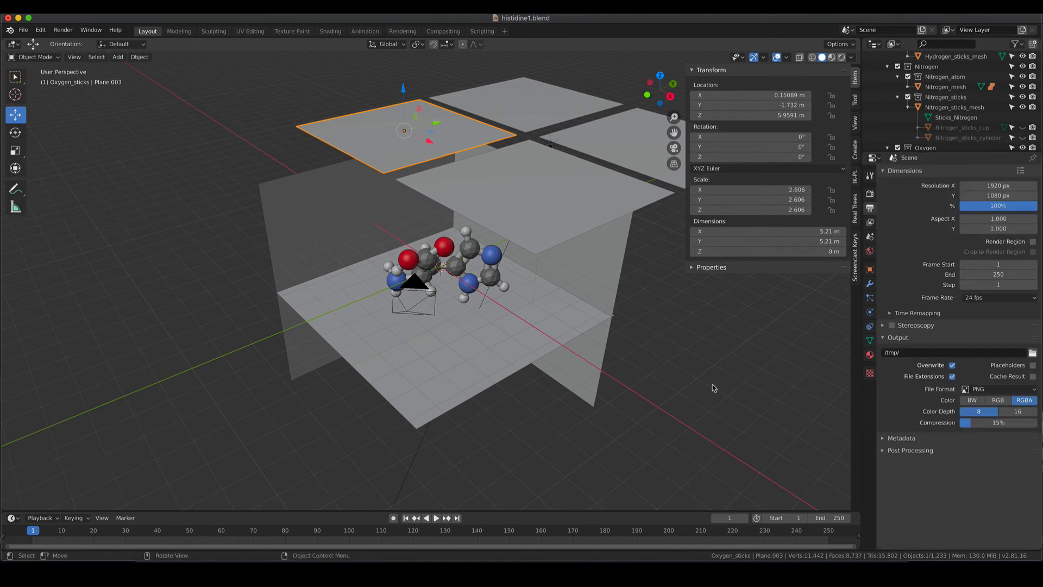
pyautogui.press('z')
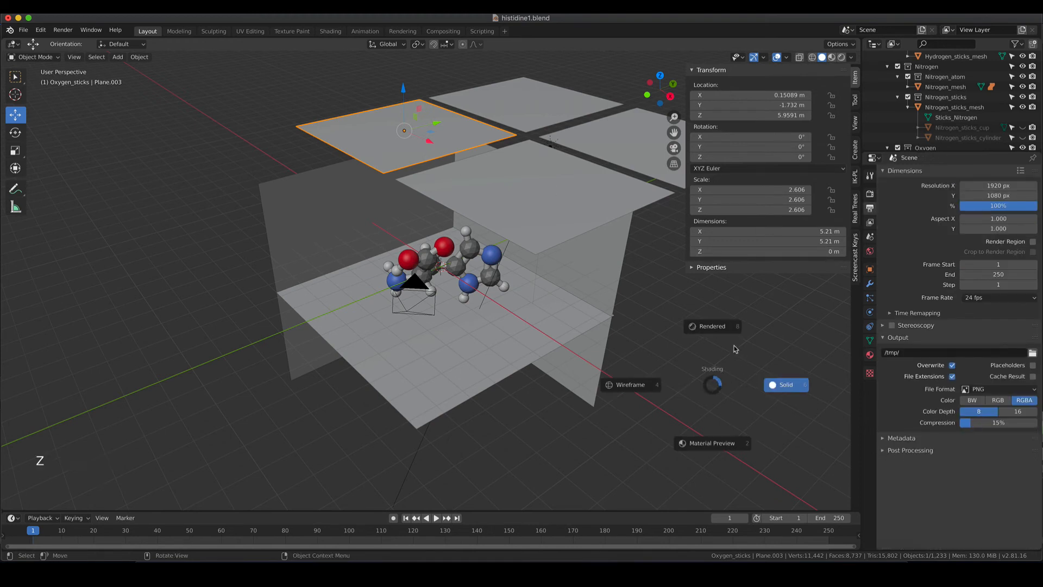
pyautogui.click(710, 330)
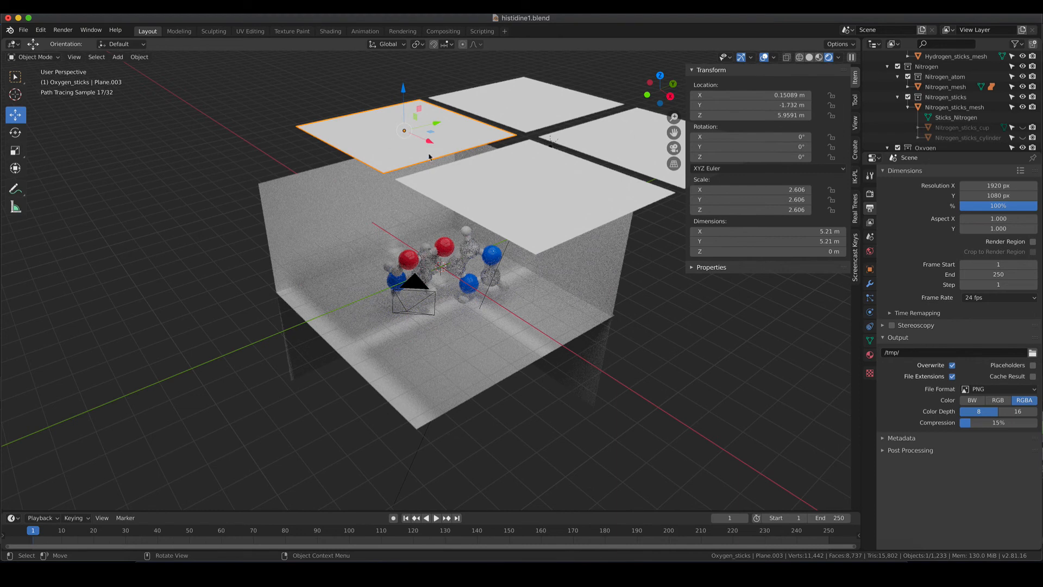
# Step: Disable the Shadow ray visibility of each of the four light planes, starting with Plane.003
pyautogui.click(871, 270)
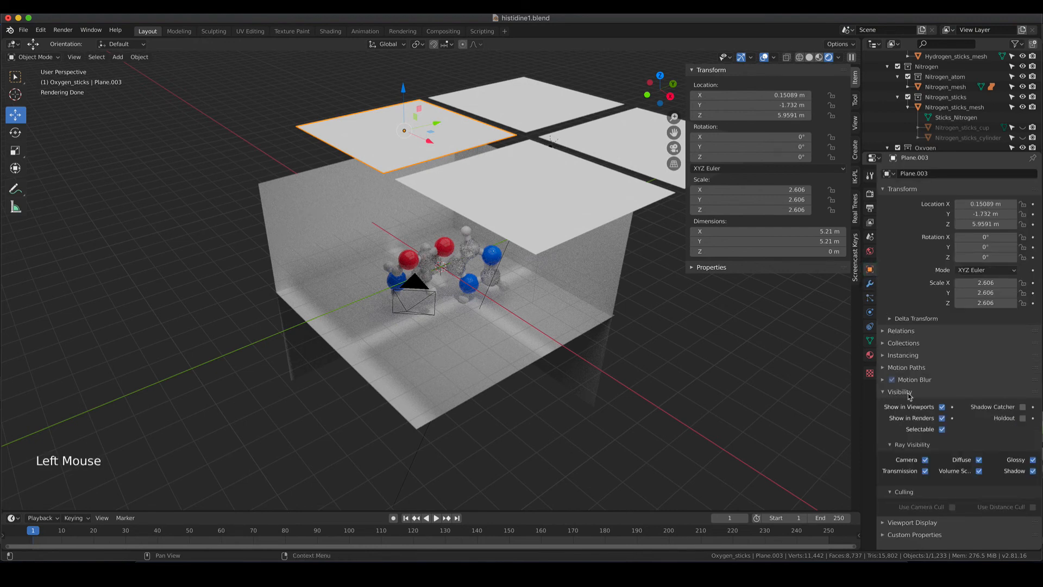
pyautogui.click(1033, 471)
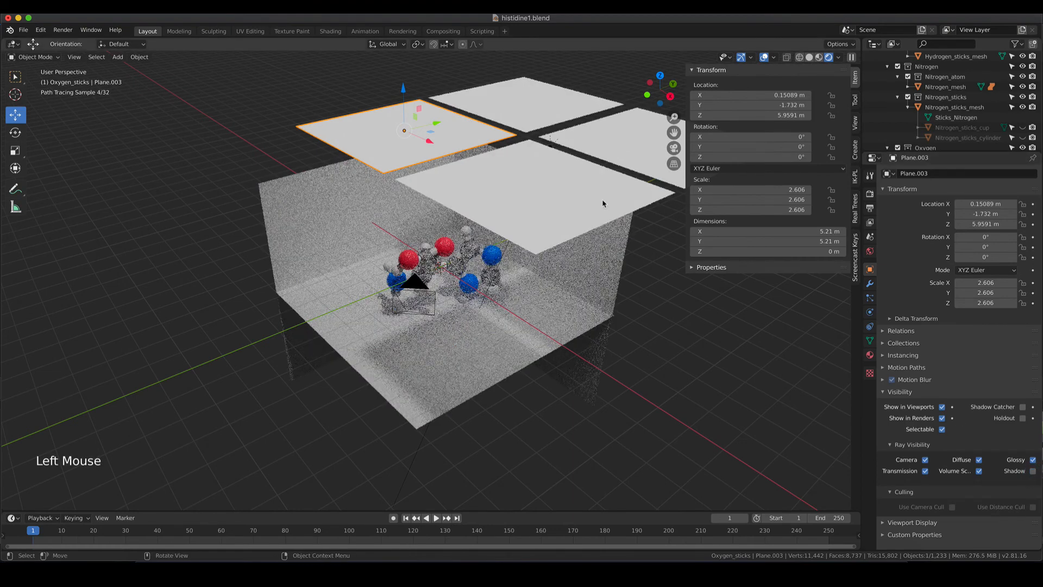
pyautogui.click(603, 201)
pyautogui.click(1032, 471)
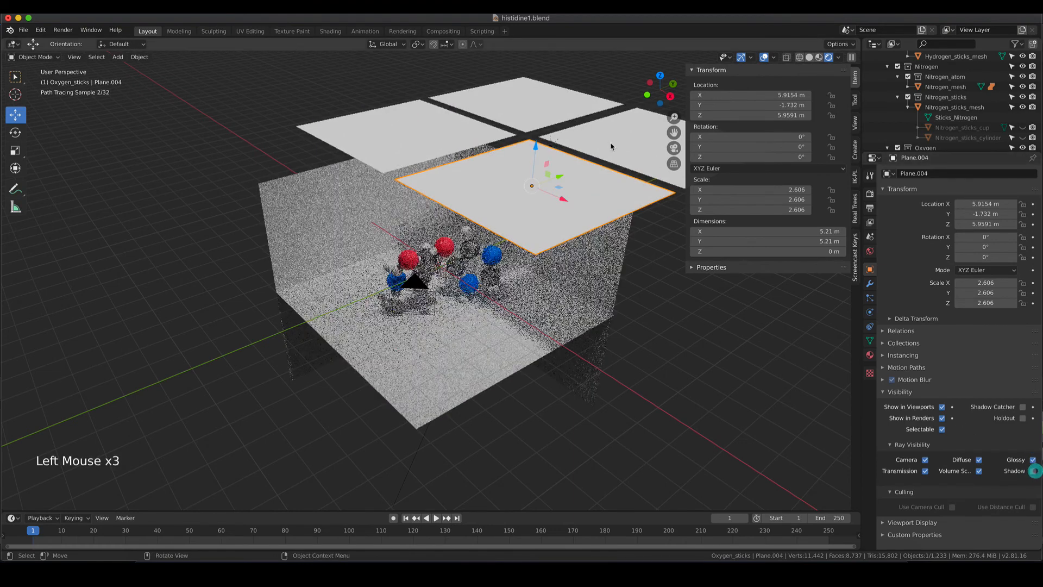
pyautogui.click(611, 145)
pyautogui.click(1033, 471)
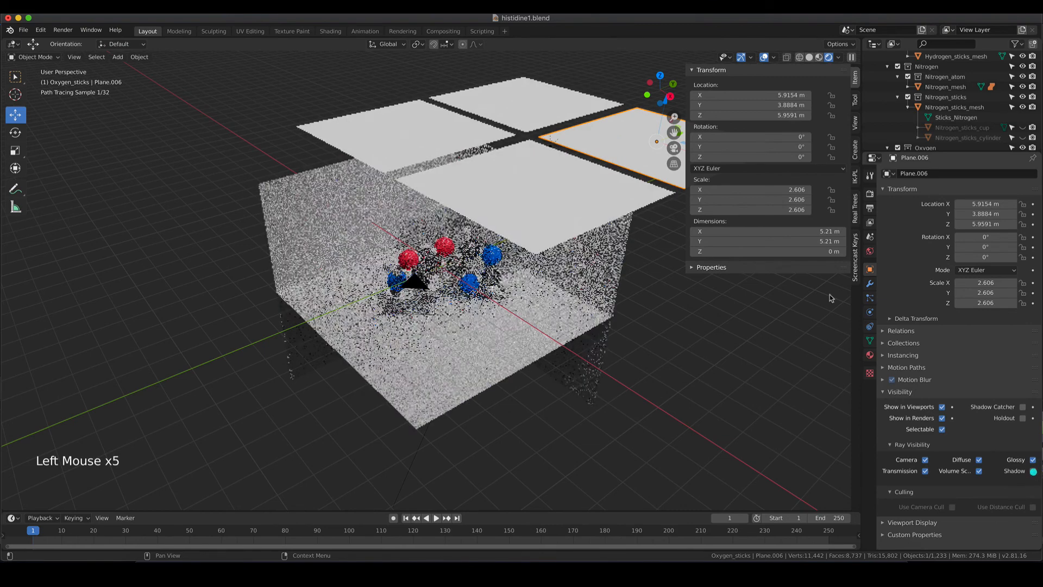
pyautogui.click(525, 101)
pyautogui.click(1033, 472)
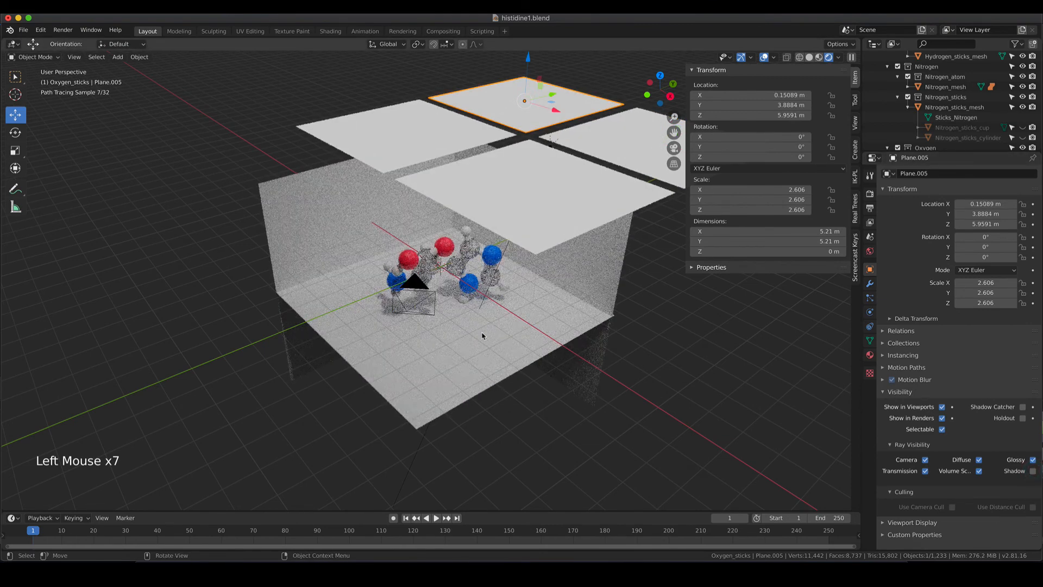
# Step: Look through the camera and examine the molecule's lighting and floor shadows up close
pyautogui.press('KP_0')
pyautogui.scroll(2, 331, 302)
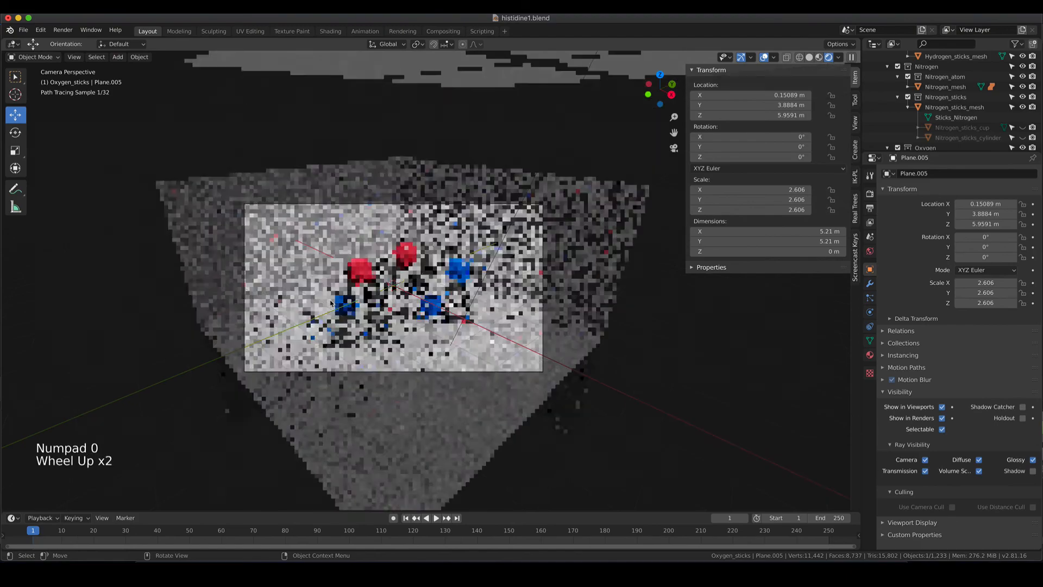
pyautogui.scroll(2, 331, 303)
pyautogui.keyDown('shift'); pyautogui.moveTo(330, 303); pyautogui.dragTo(364, 298, button='middle'); pyautogui.keyUp('shift')
pyautogui.scroll(1, 364, 297)
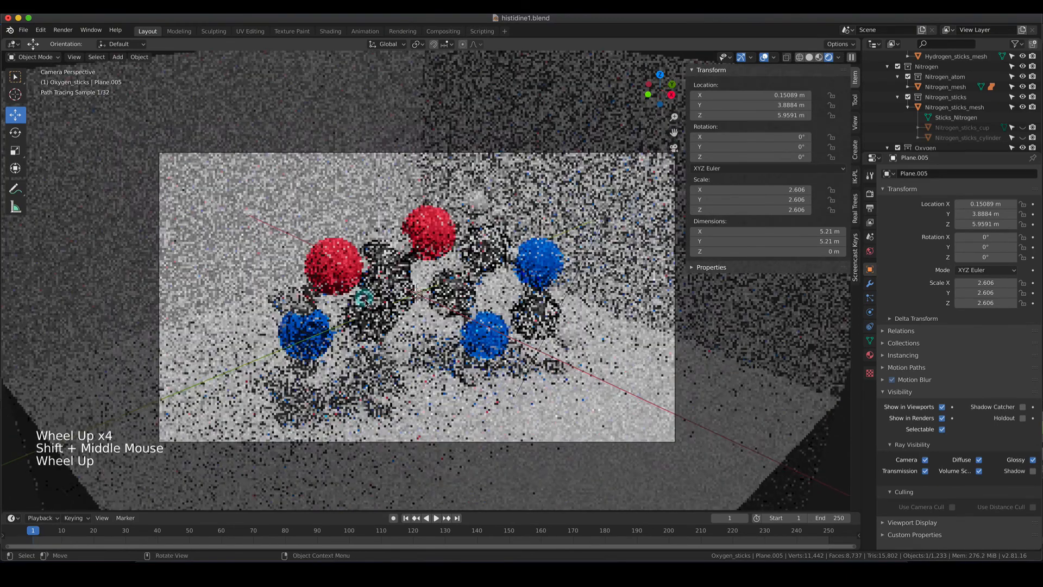
pyautogui.scroll(1, 364, 298)
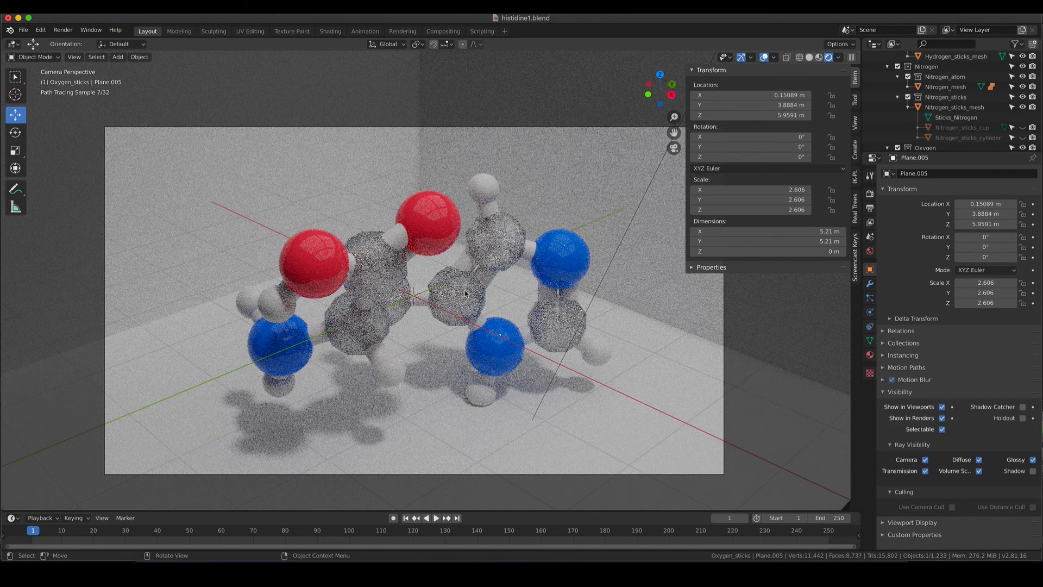
# Step: Locate the carbon atom object Carbon_ball.005 under Carbon_mesh, select it, and open its Carbon material settings
pyautogui.click(504, 240)
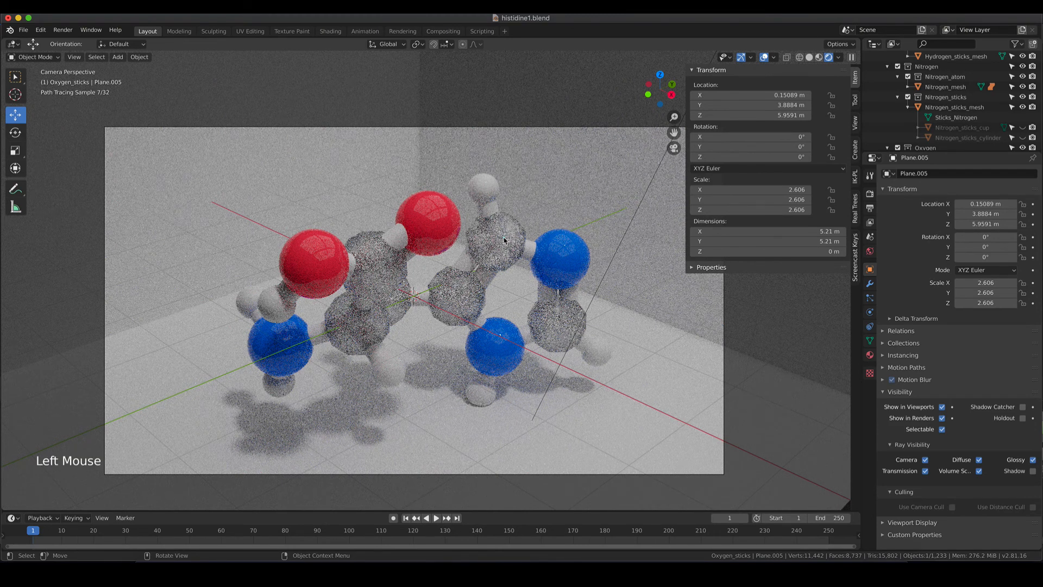
pyautogui.click(908, 110)
pyautogui.scroll(4, 923, 106)
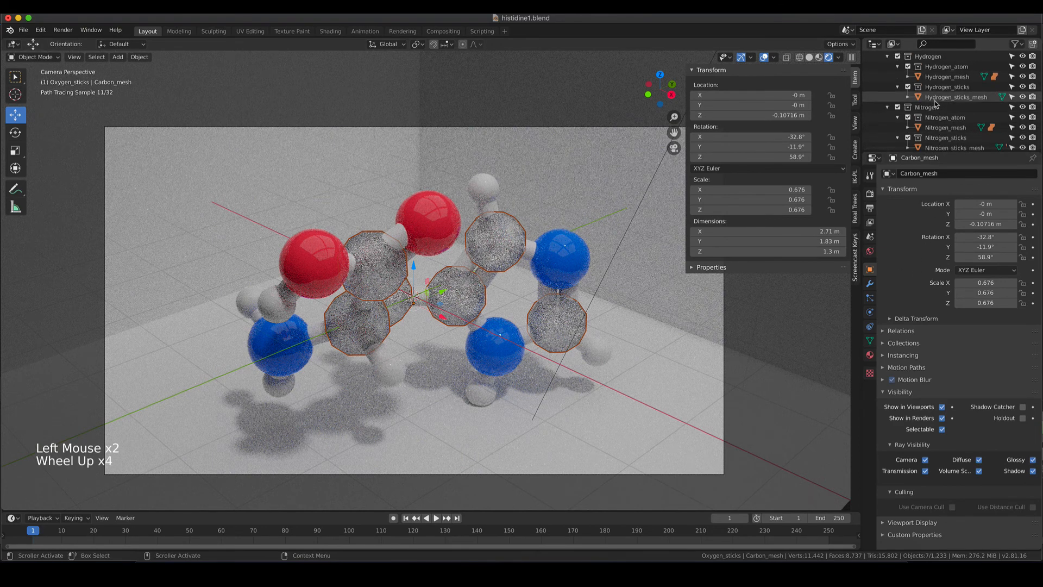
pyautogui.scroll(-5, 936, 103)
pyautogui.scroll(10, 932, 98)
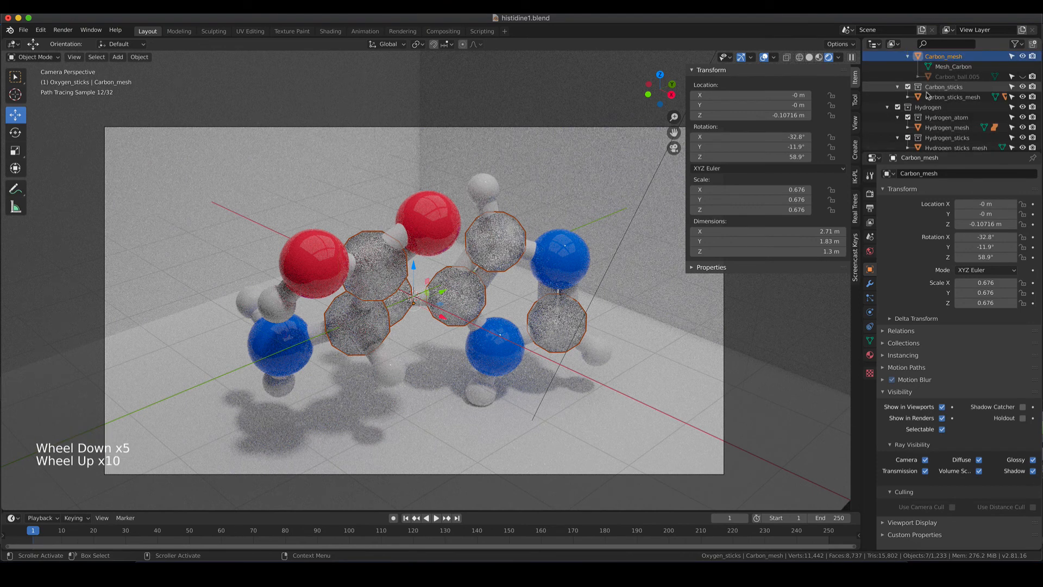
pyautogui.click(908, 97)
pyautogui.click(946, 80)
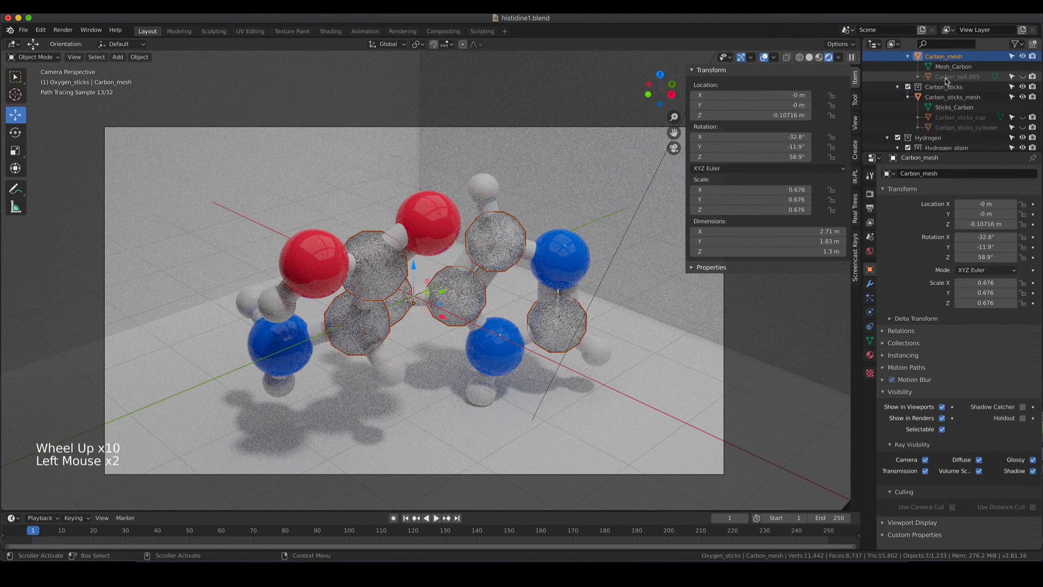
pyautogui.click(870, 355)
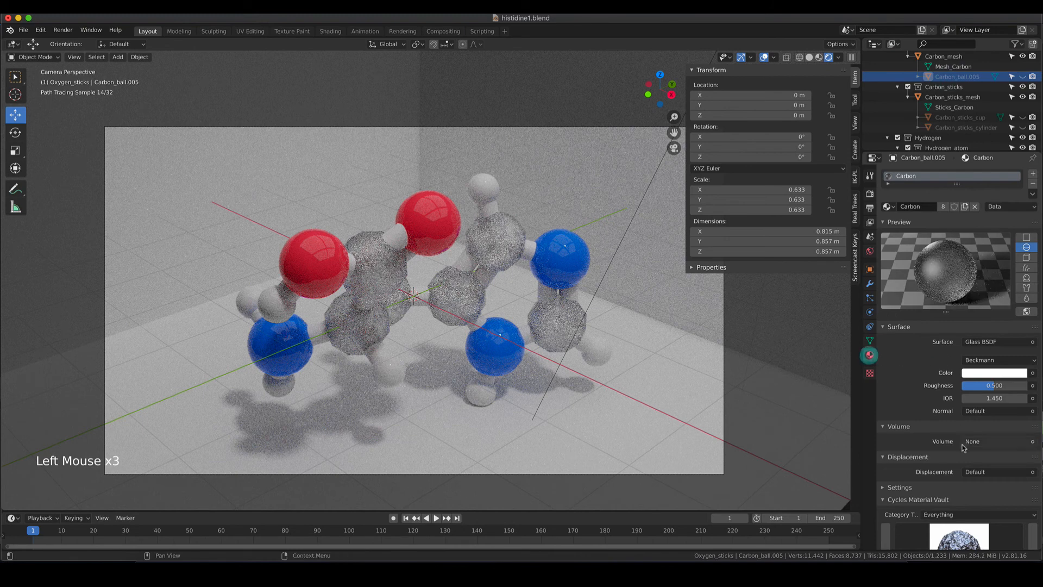
# Step: Change the Carbon material's surface to Glossy BSDF, trying a roughness of about 0.2 and settling on about 0.52
pyautogui.click(1005, 344)
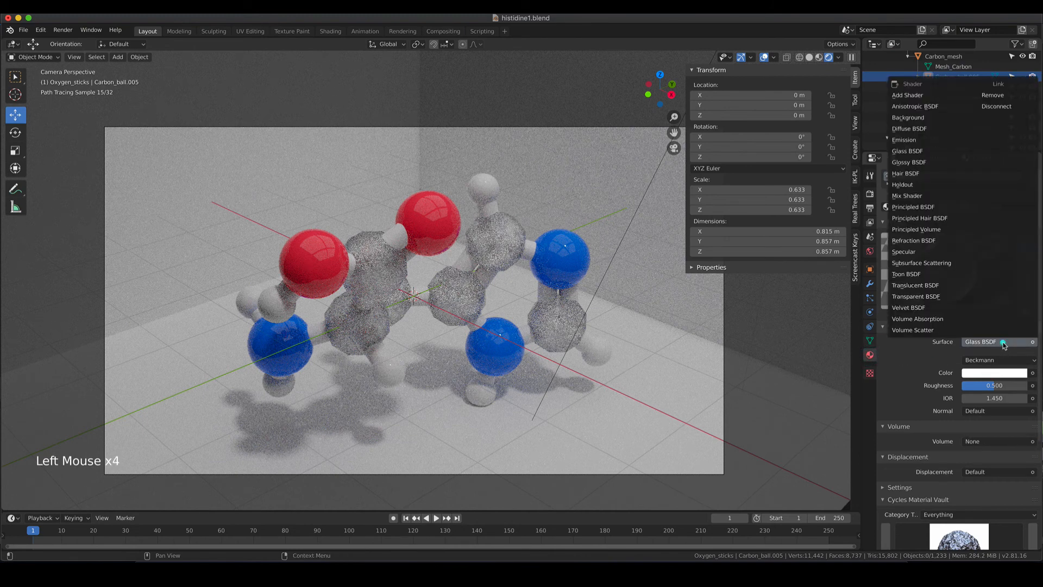
pyautogui.click(936, 163)
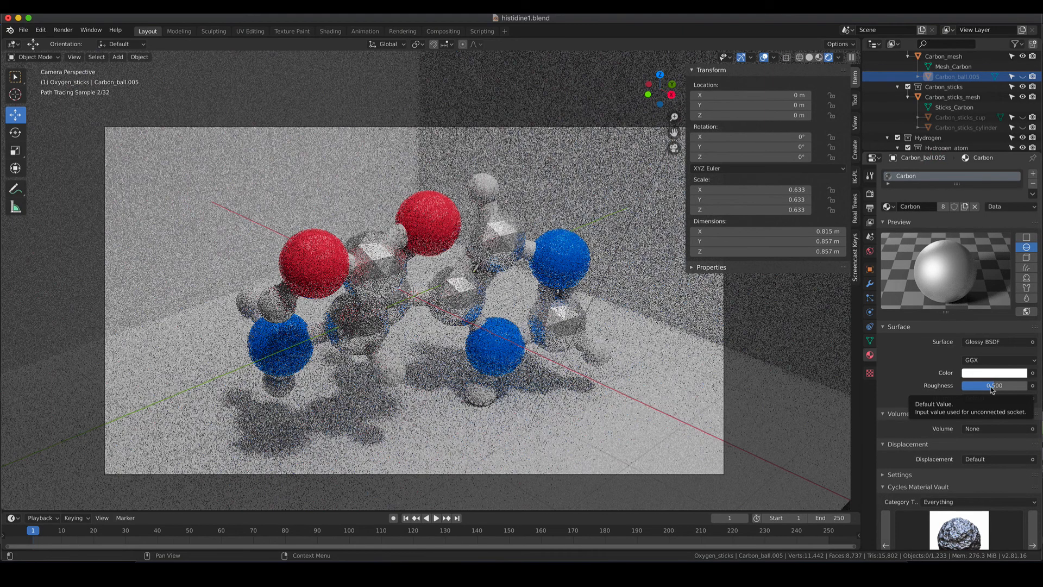
pyautogui.moveTo(992, 389); pyautogui.dragTo(972, 389)
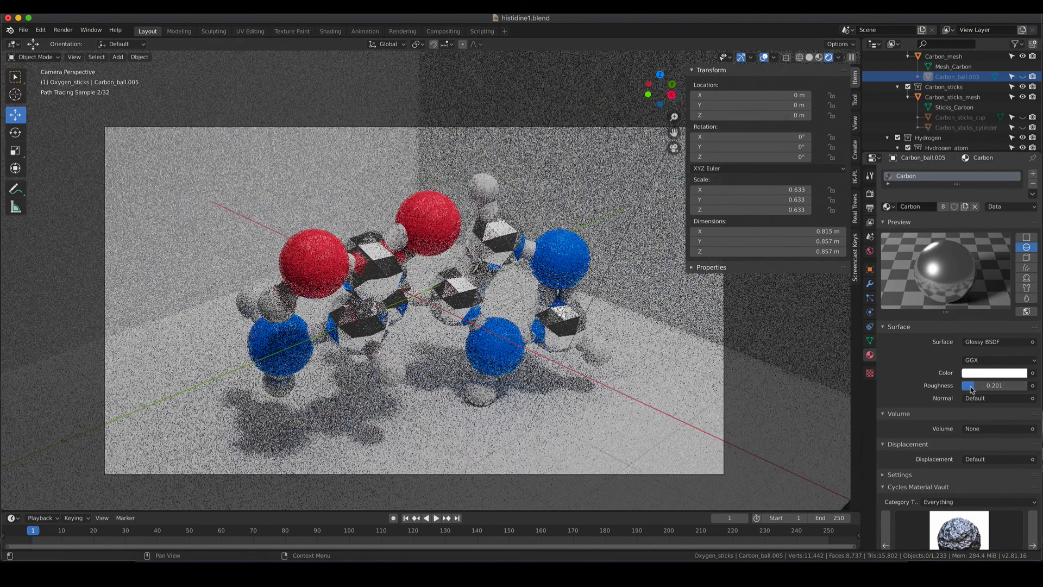
pyautogui.moveTo(974, 388); pyautogui.dragTo(997, 389)
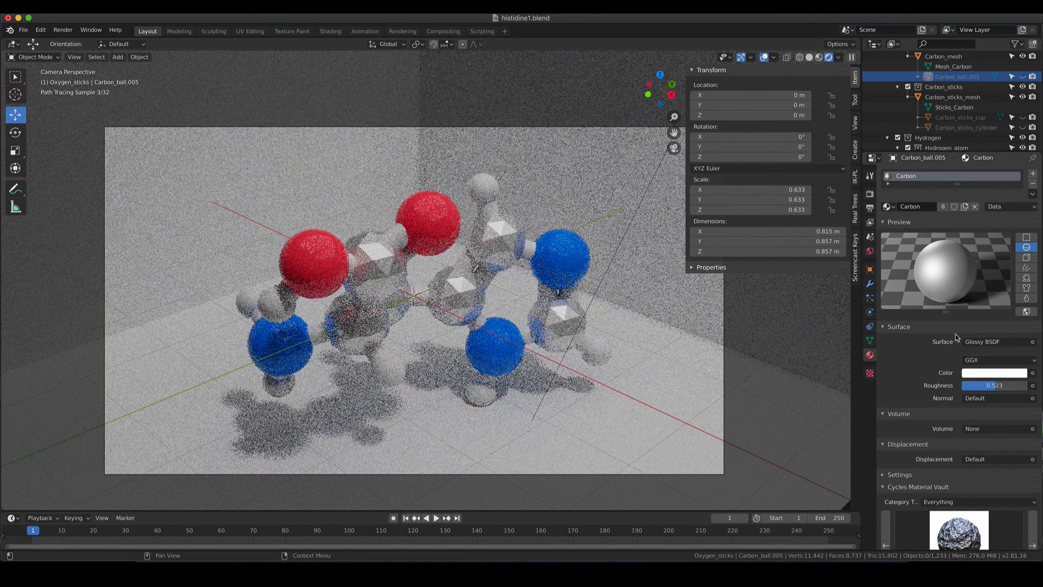
# Step: Change the Carbon material's surface to Anisotropic BSDF and set its roughness to about 0.49
pyautogui.click(978, 341)
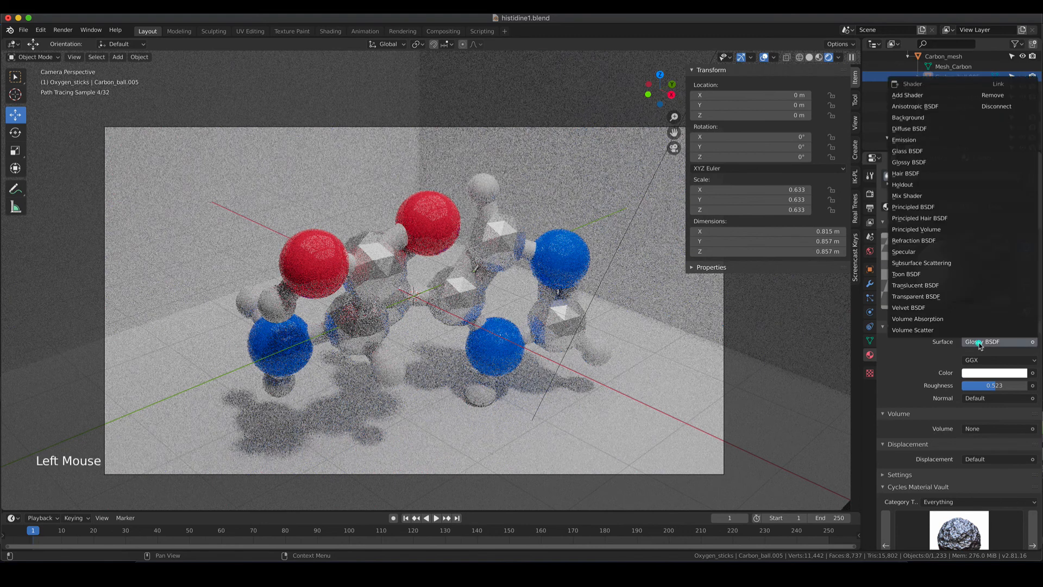
pyautogui.click(934, 108)
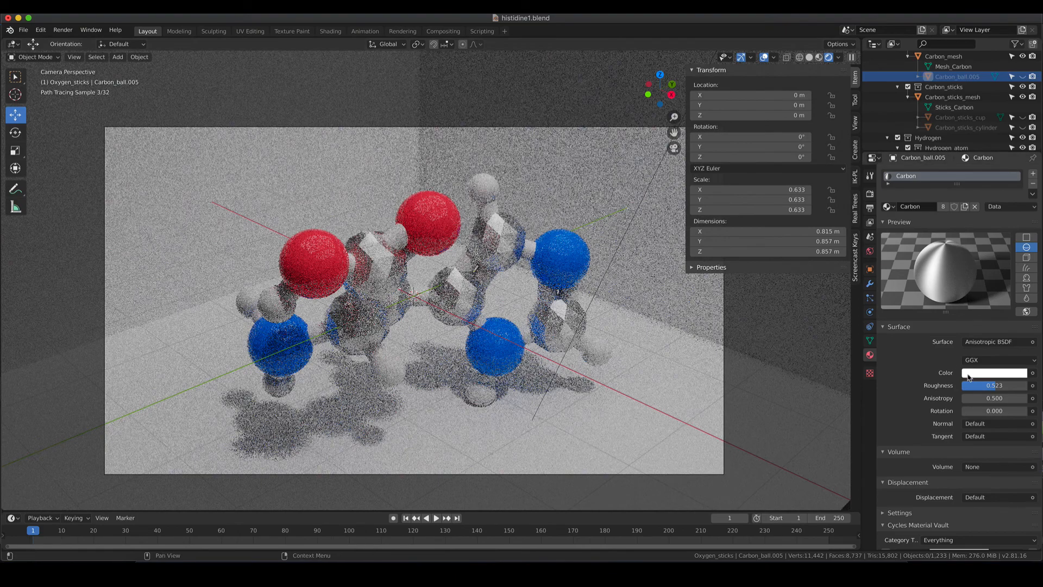
pyautogui.moveTo(993, 386)
pyautogui.mouseDown()
pyautogui.moveTo(978, 385)
pyautogui.moveTo(994, 385)
pyautogui.mouseUp()
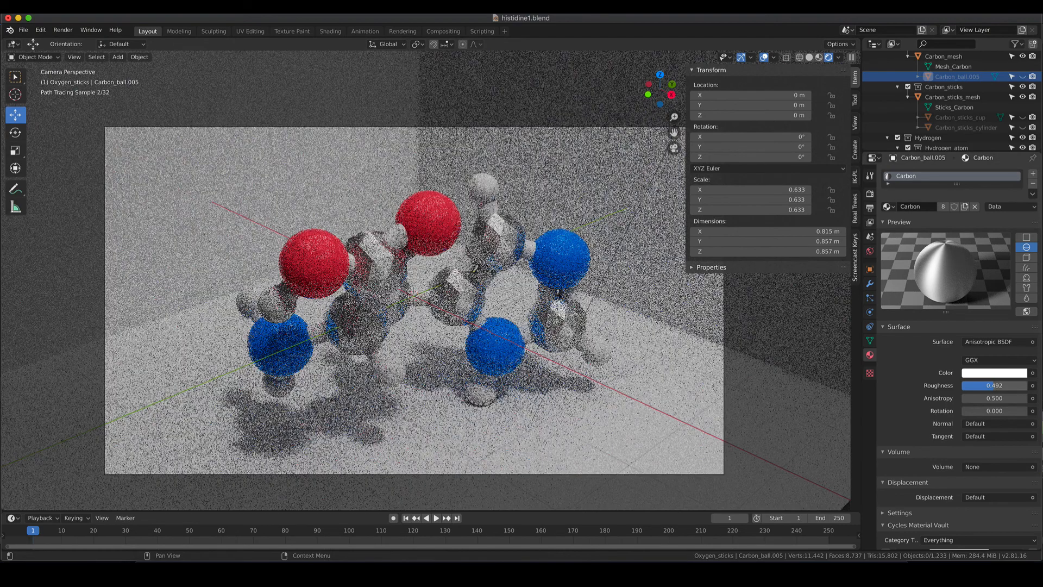
# Step: Set the Carbon material's anisotropic roughness to 0.5
pyautogui.click(994, 385)
pyautogui.write('0.5')
pyautogui.press('Return')
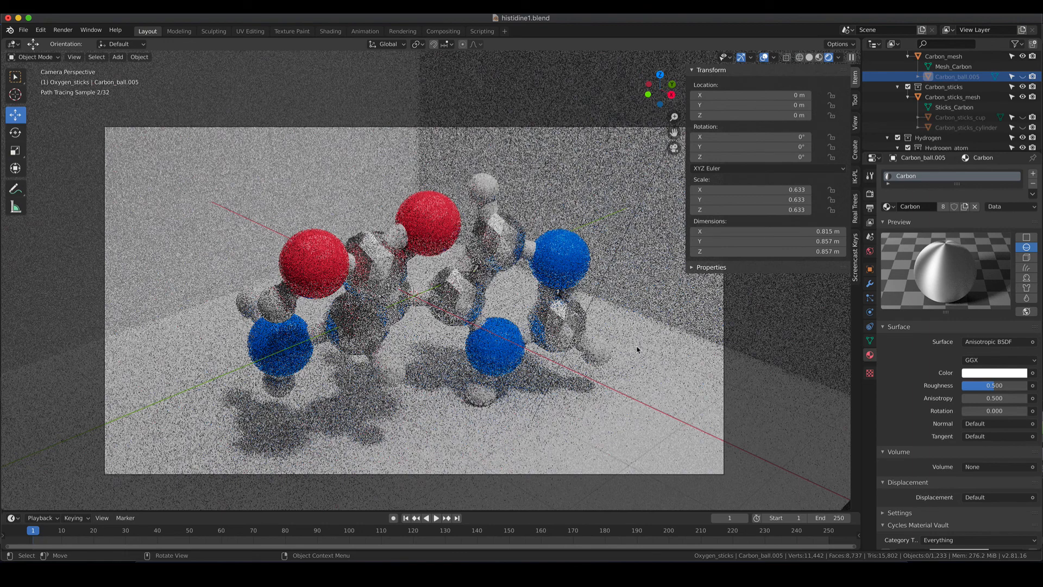
# Step: Render the molecule scene as a still image and enlarge the render window
pyautogui.click(62, 30)
pyautogui.click(76, 42)
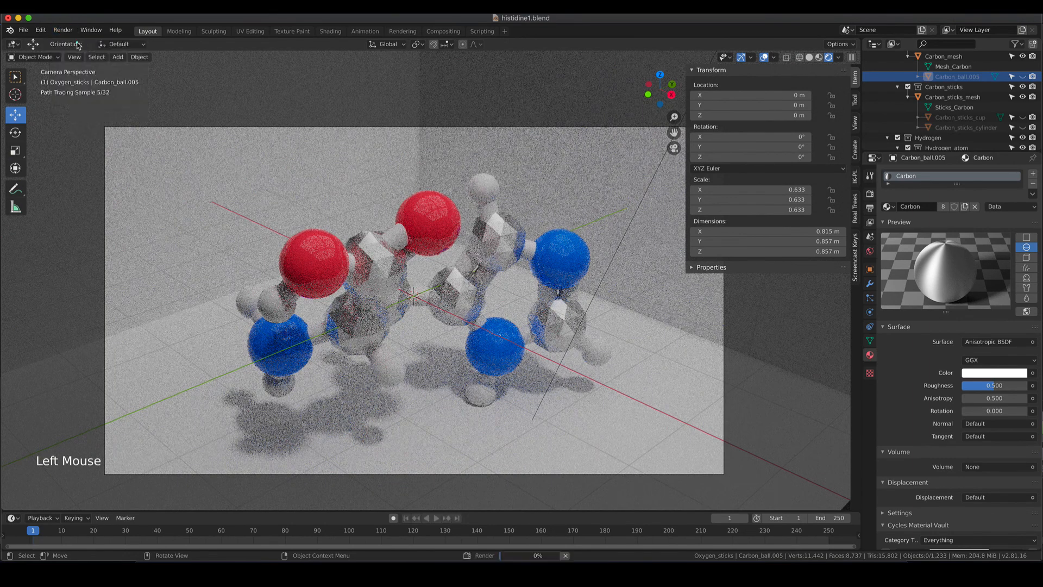
pyautogui.moveTo(500, 327); pyautogui.dragTo(839, 502)
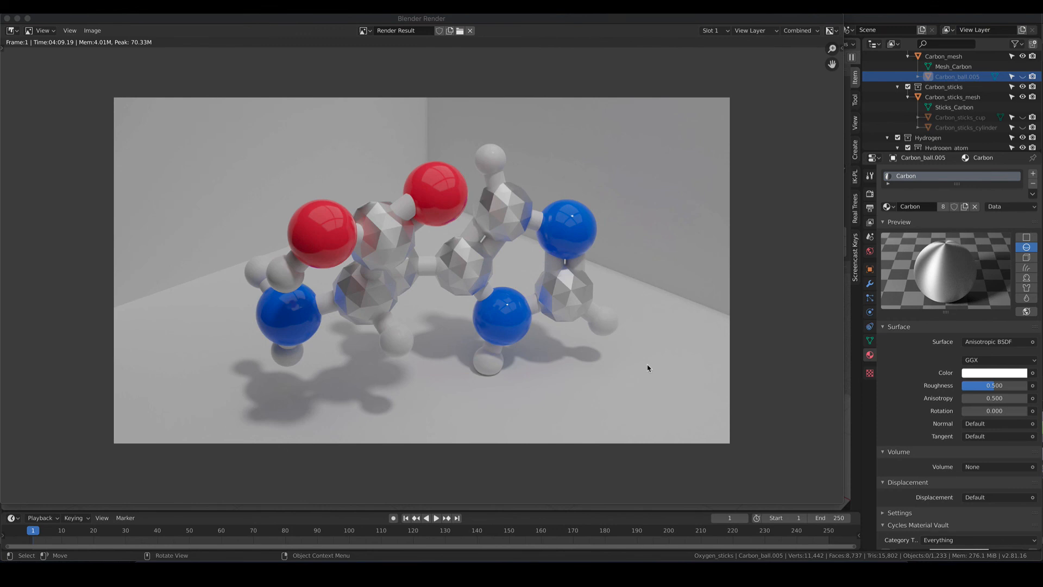
# Step: Examine the rendered molecule up close, checking the reflections on the red and blue atoms, the faceted carbon atoms and the floor shadows
pyautogui.click(488, 255)
pyautogui.scroll(4, 488, 255)
pyautogui.moveTo(454, 179); pyautogui.dragTo(487, 452, button='middle')
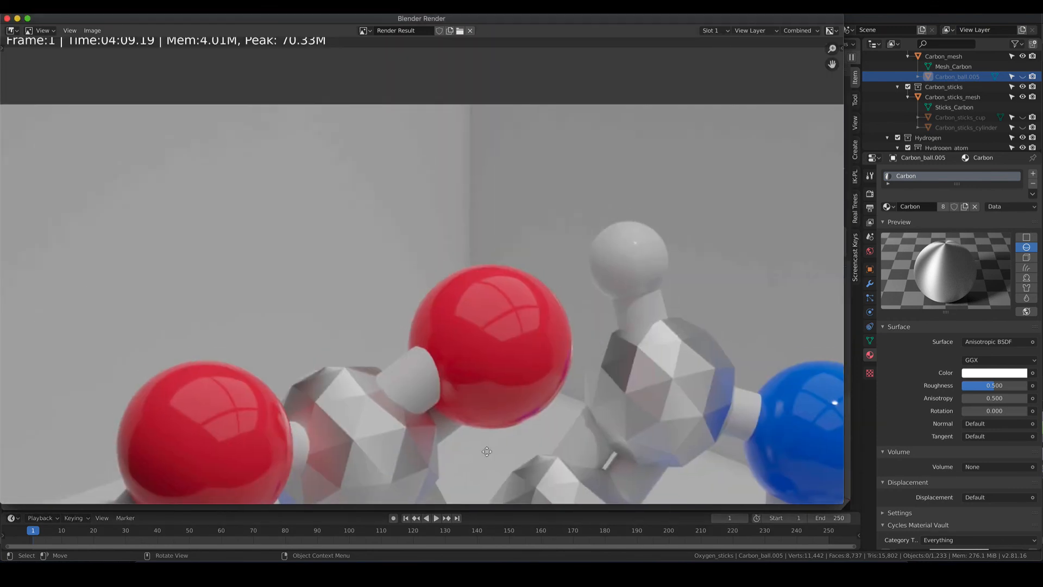
pyautogui.scroll(4, 486, 452)
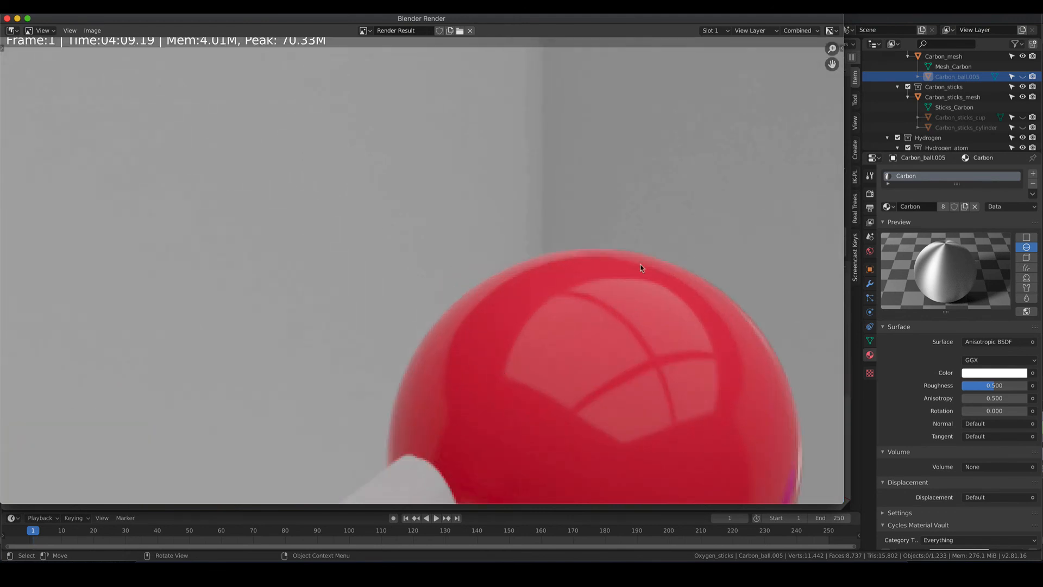
pyautogui.scroll(-8, 576, 361)
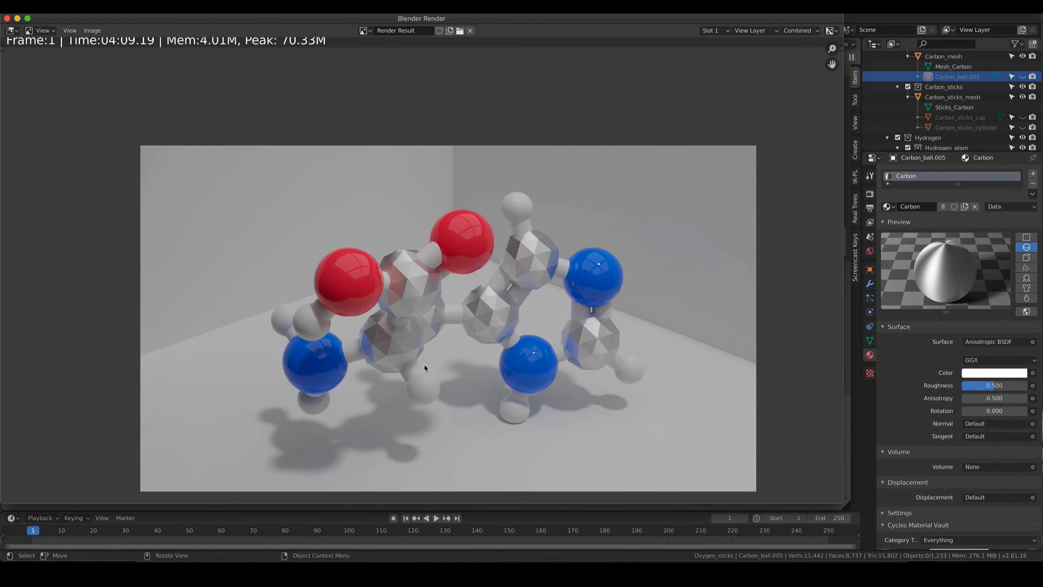
pyautogui.scroll(4, 524, 369)
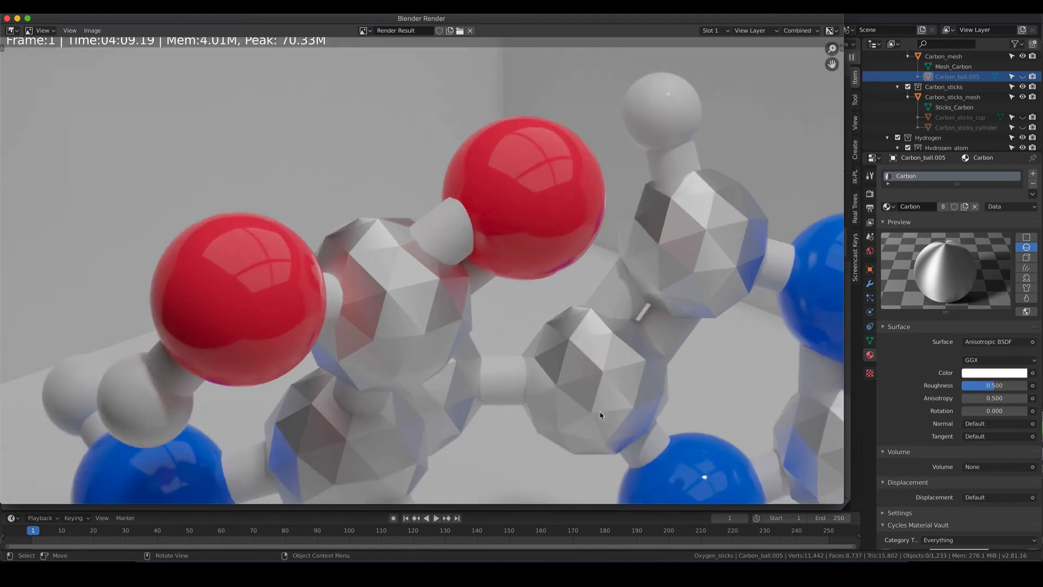
pyautogui.moveTo(600, 415); pyautogui.dragTo(478, 202, button='middle')
pyautogui.scroll(3, 478, 202)
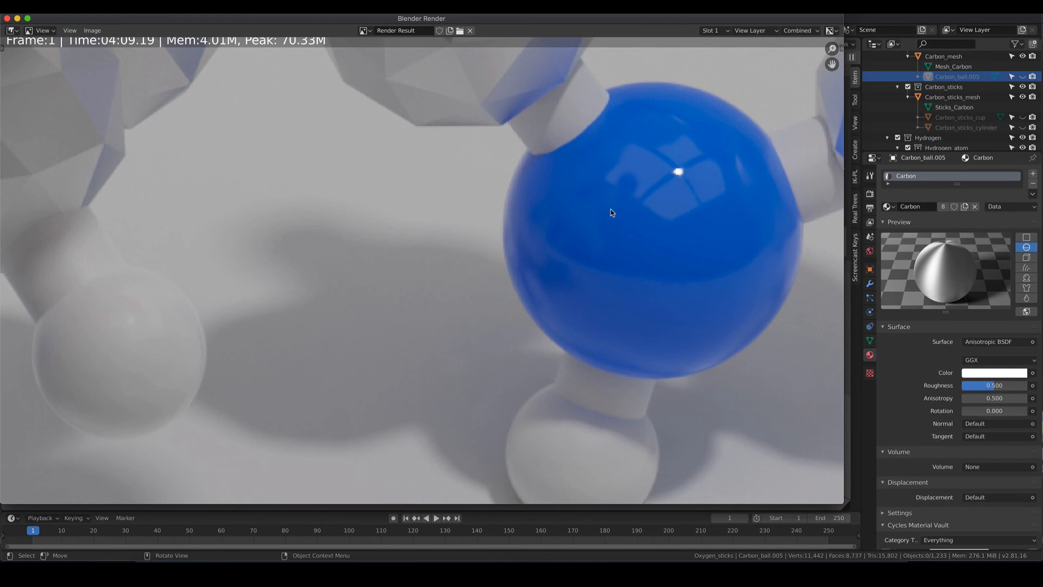
pyautogui.scroll(-8, 612, 212)
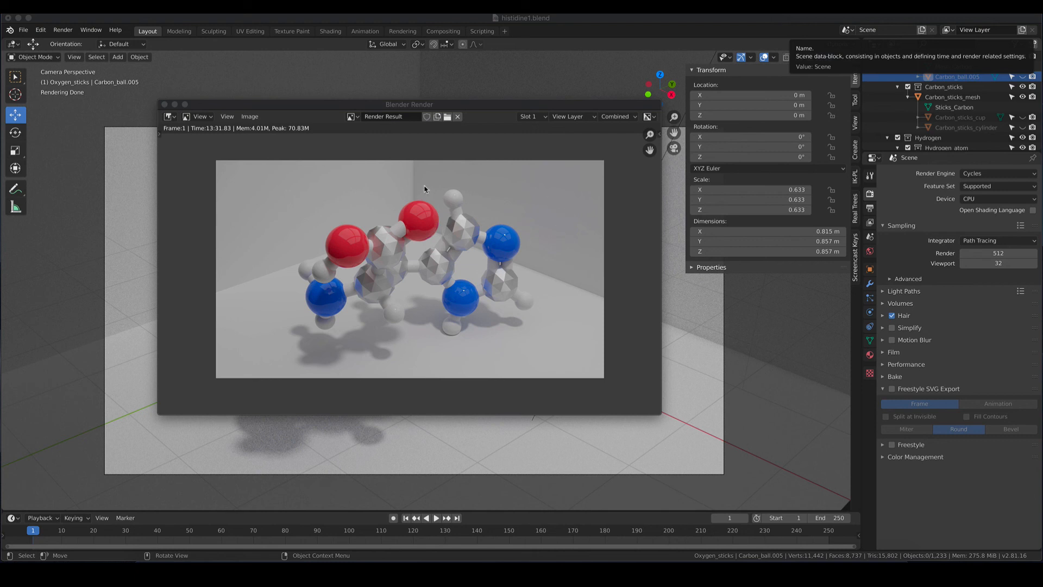
# Step: Start saving the render result as an image file, with JPEG as the file format
pyautogui.click(250, 117)
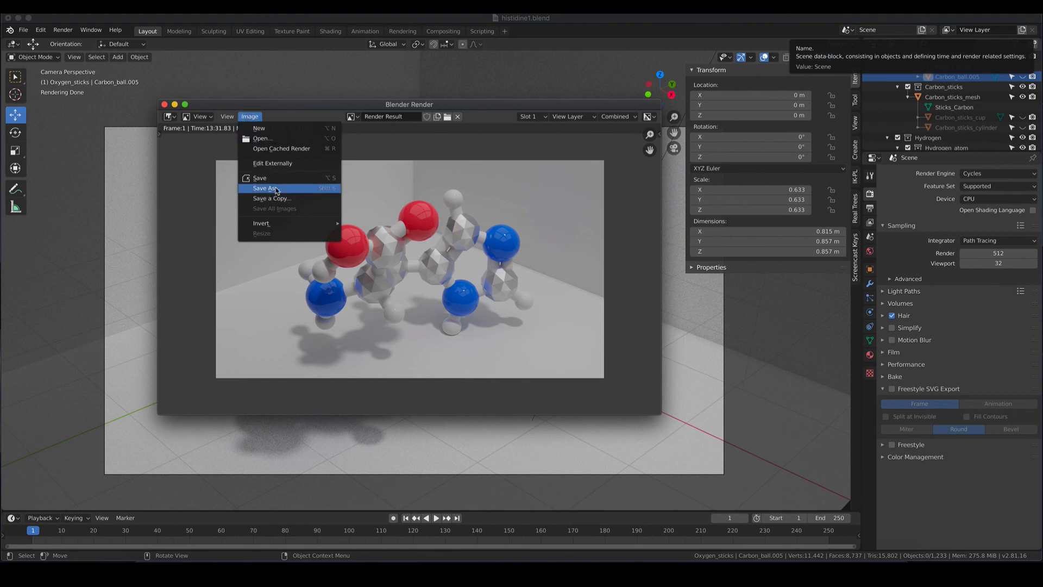
pyautogui.click(266, 189)
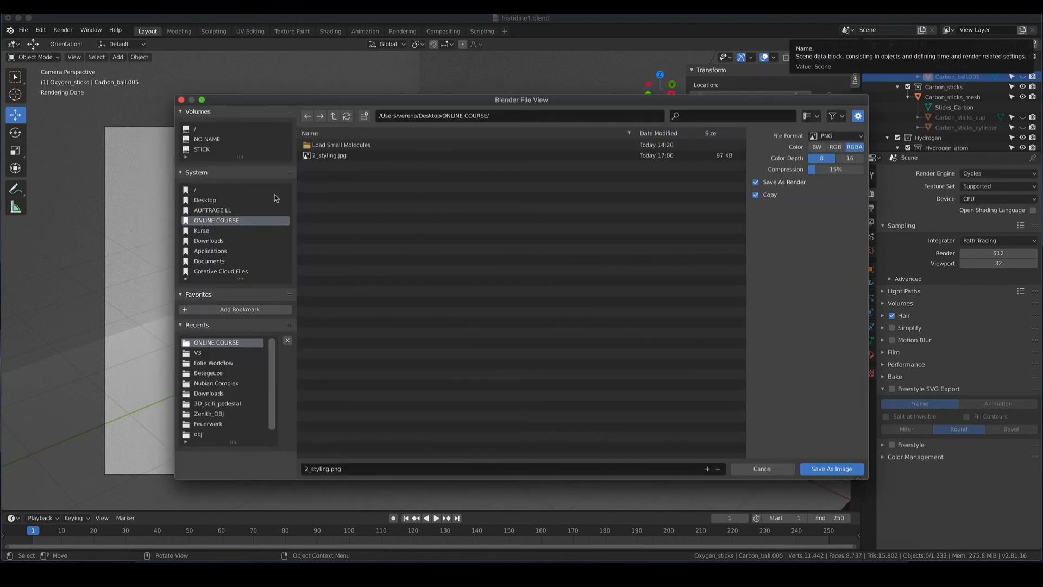
pyautogui.click(846, 139)
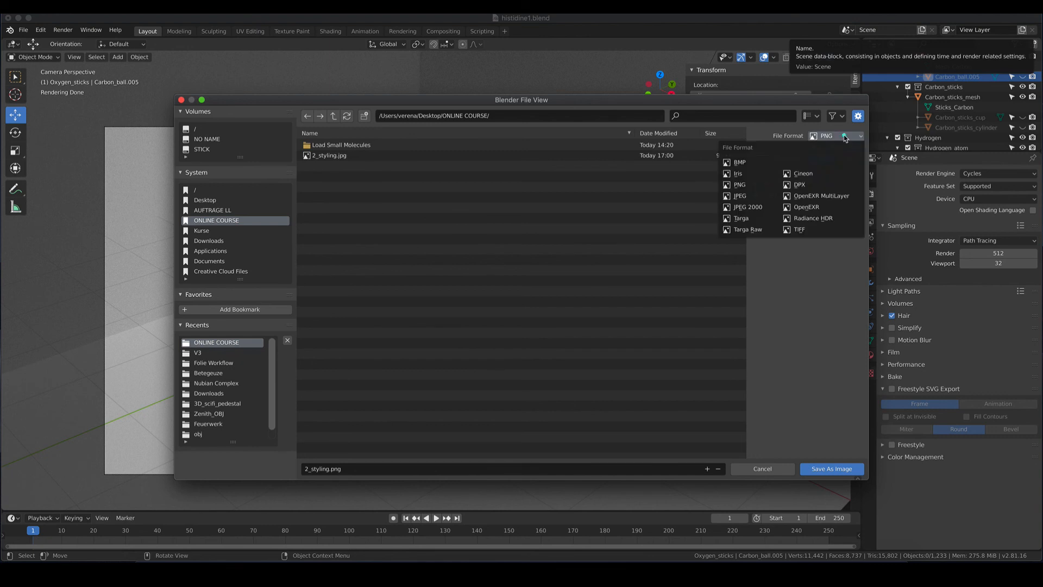
pyautogui.click(752, 196)
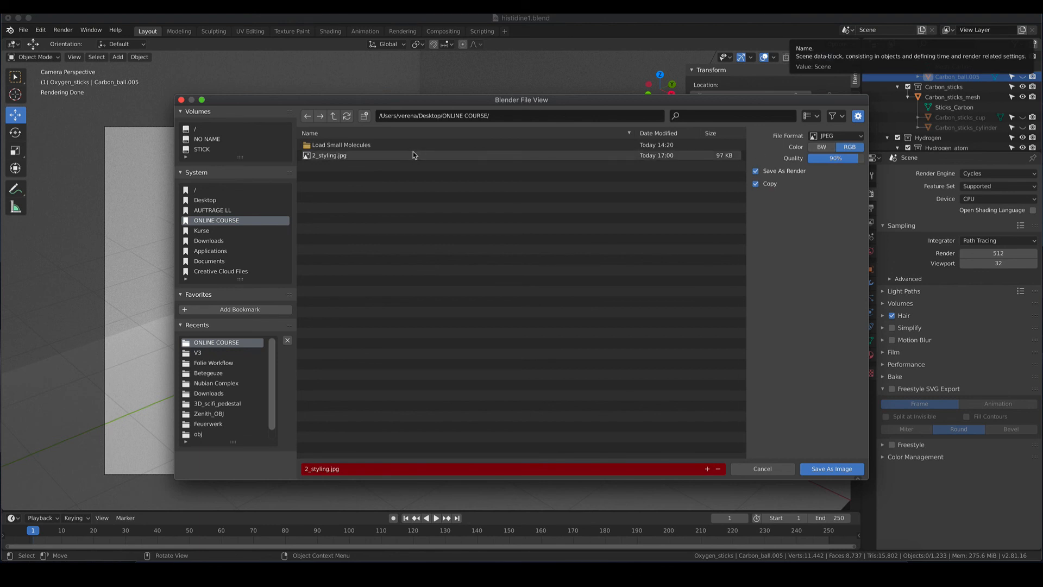